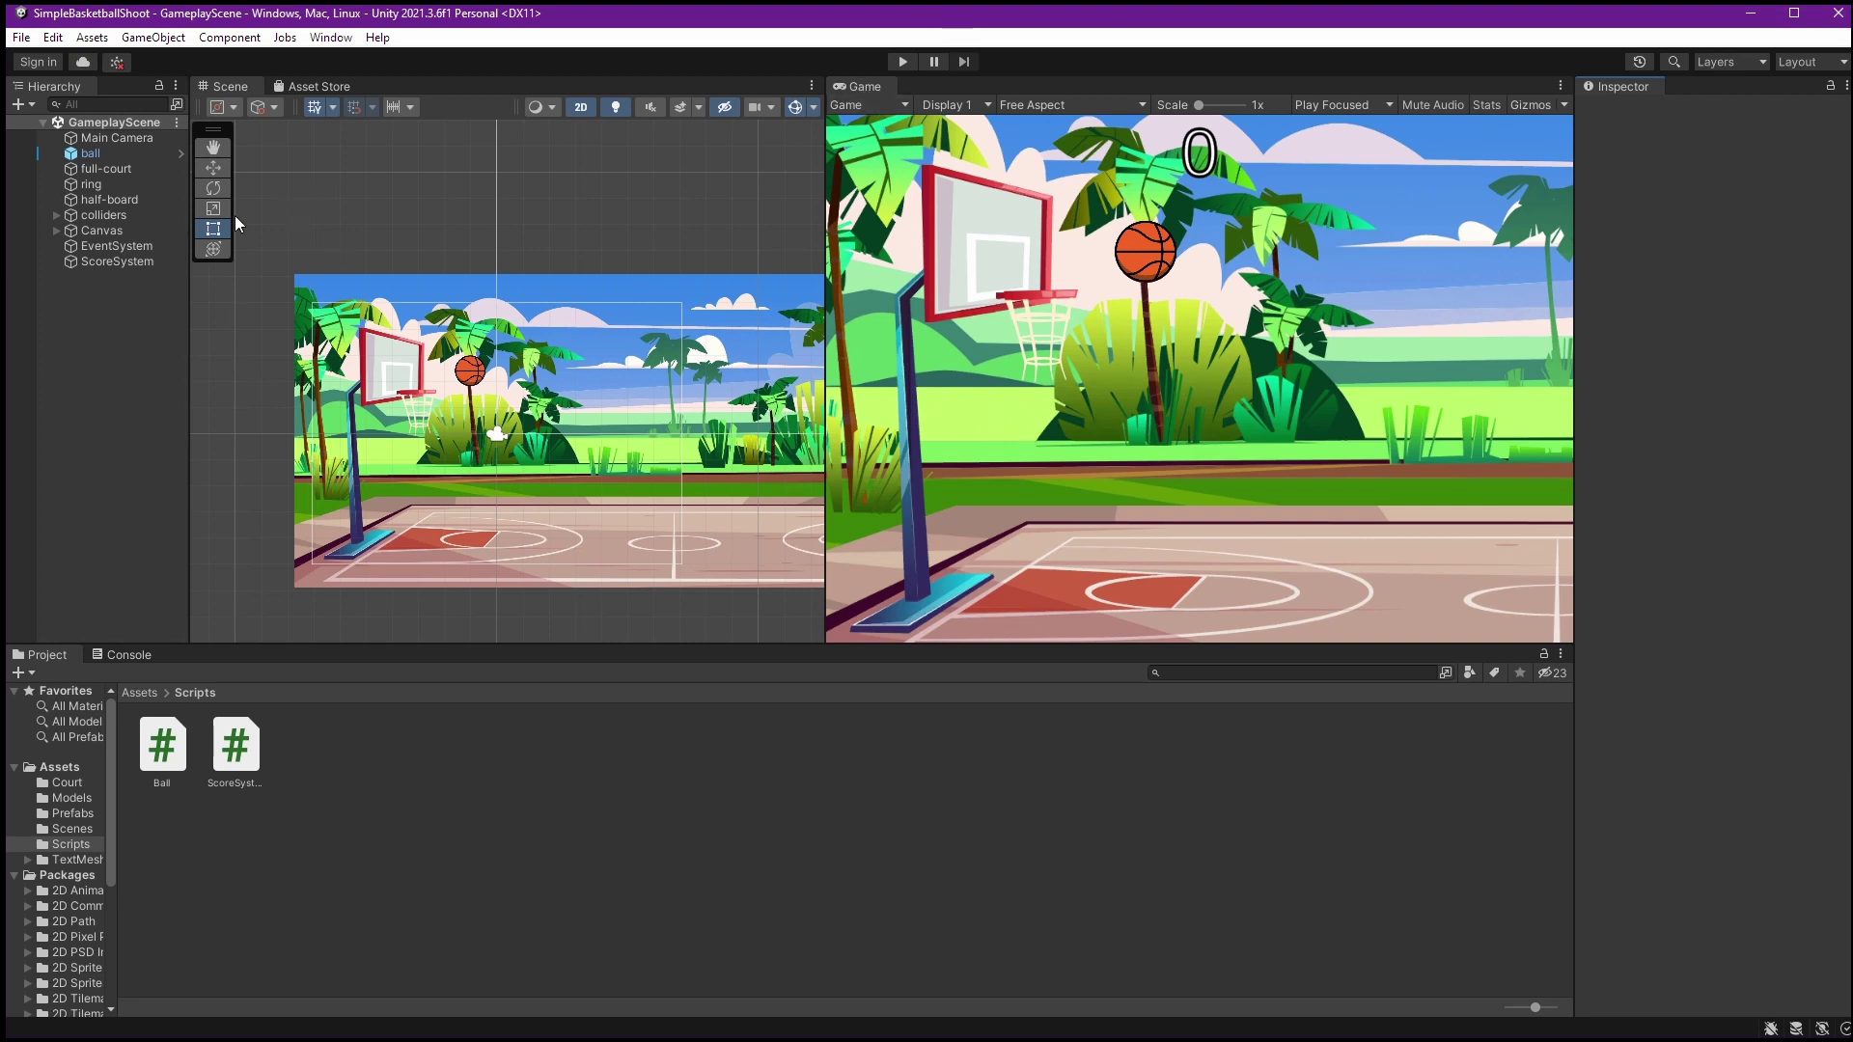
Compare the component settings of the scene's ball, including sorting layer and scored event, with those of the ball prefab
left_click(100, 155)
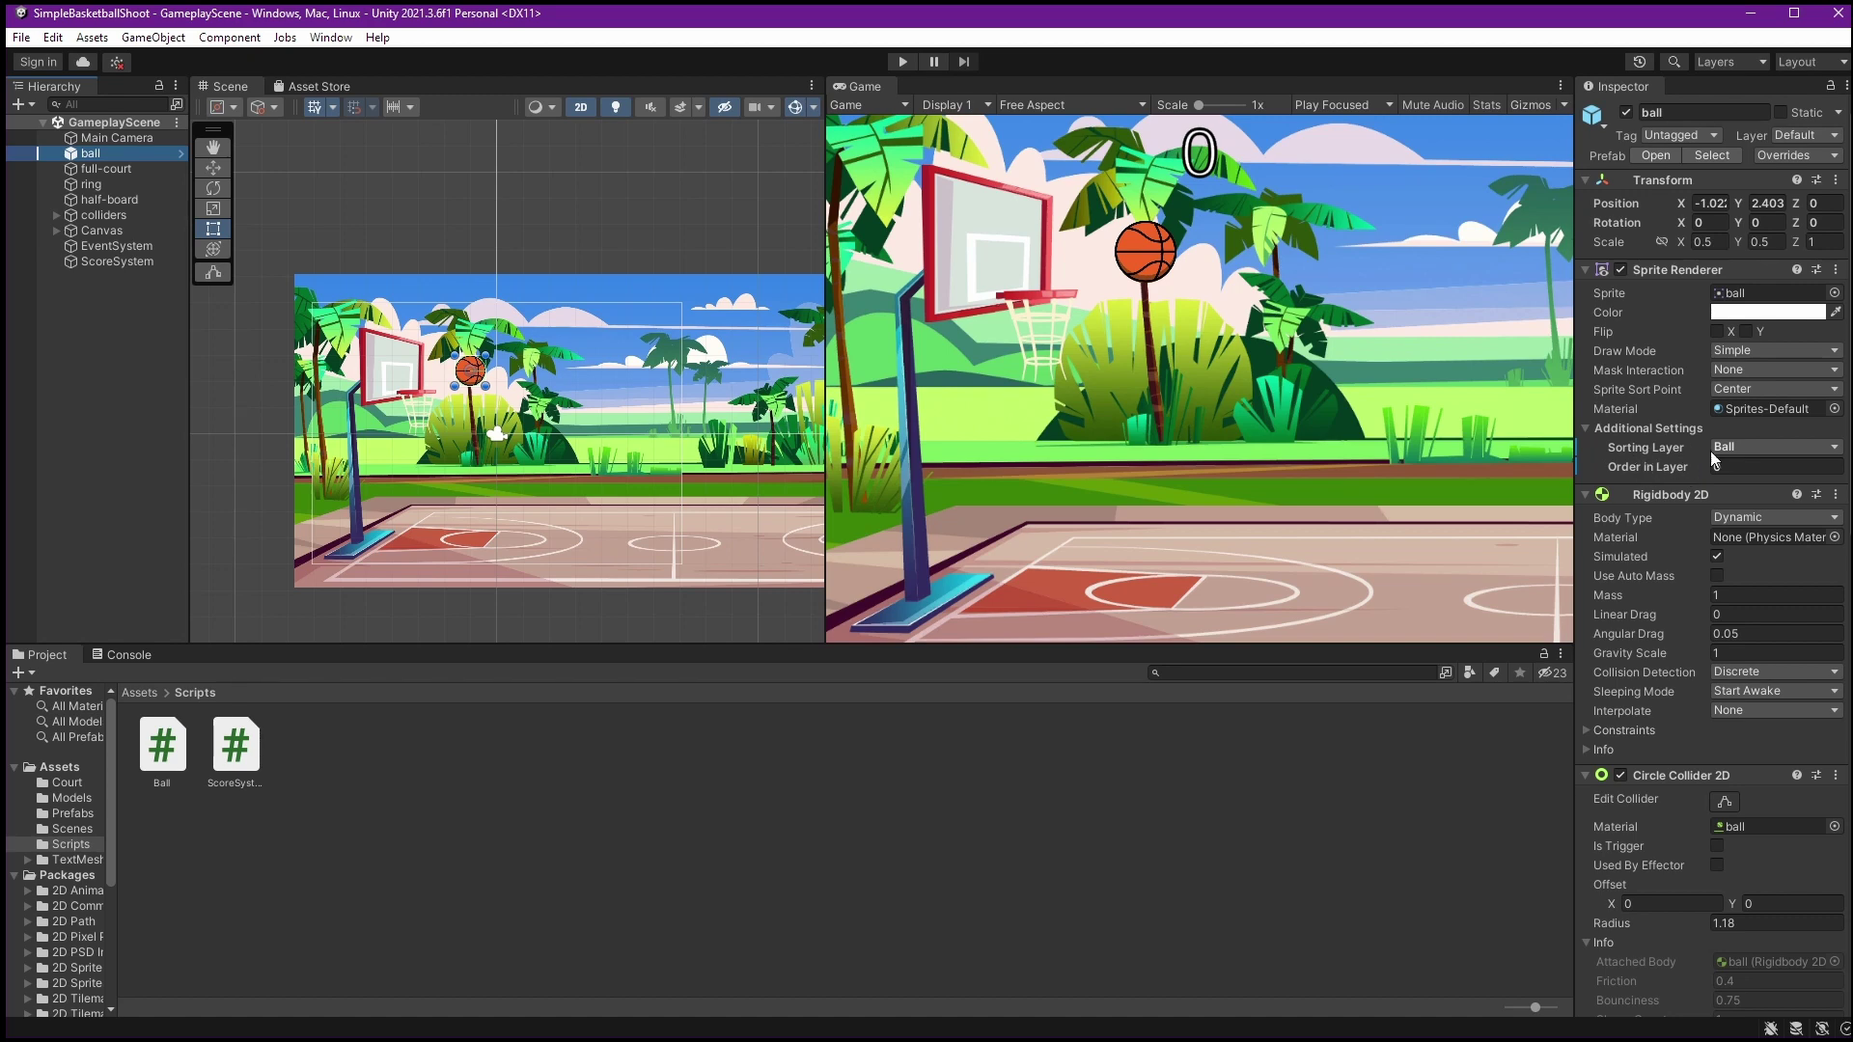
scroll(1710, 450, "down", 12)
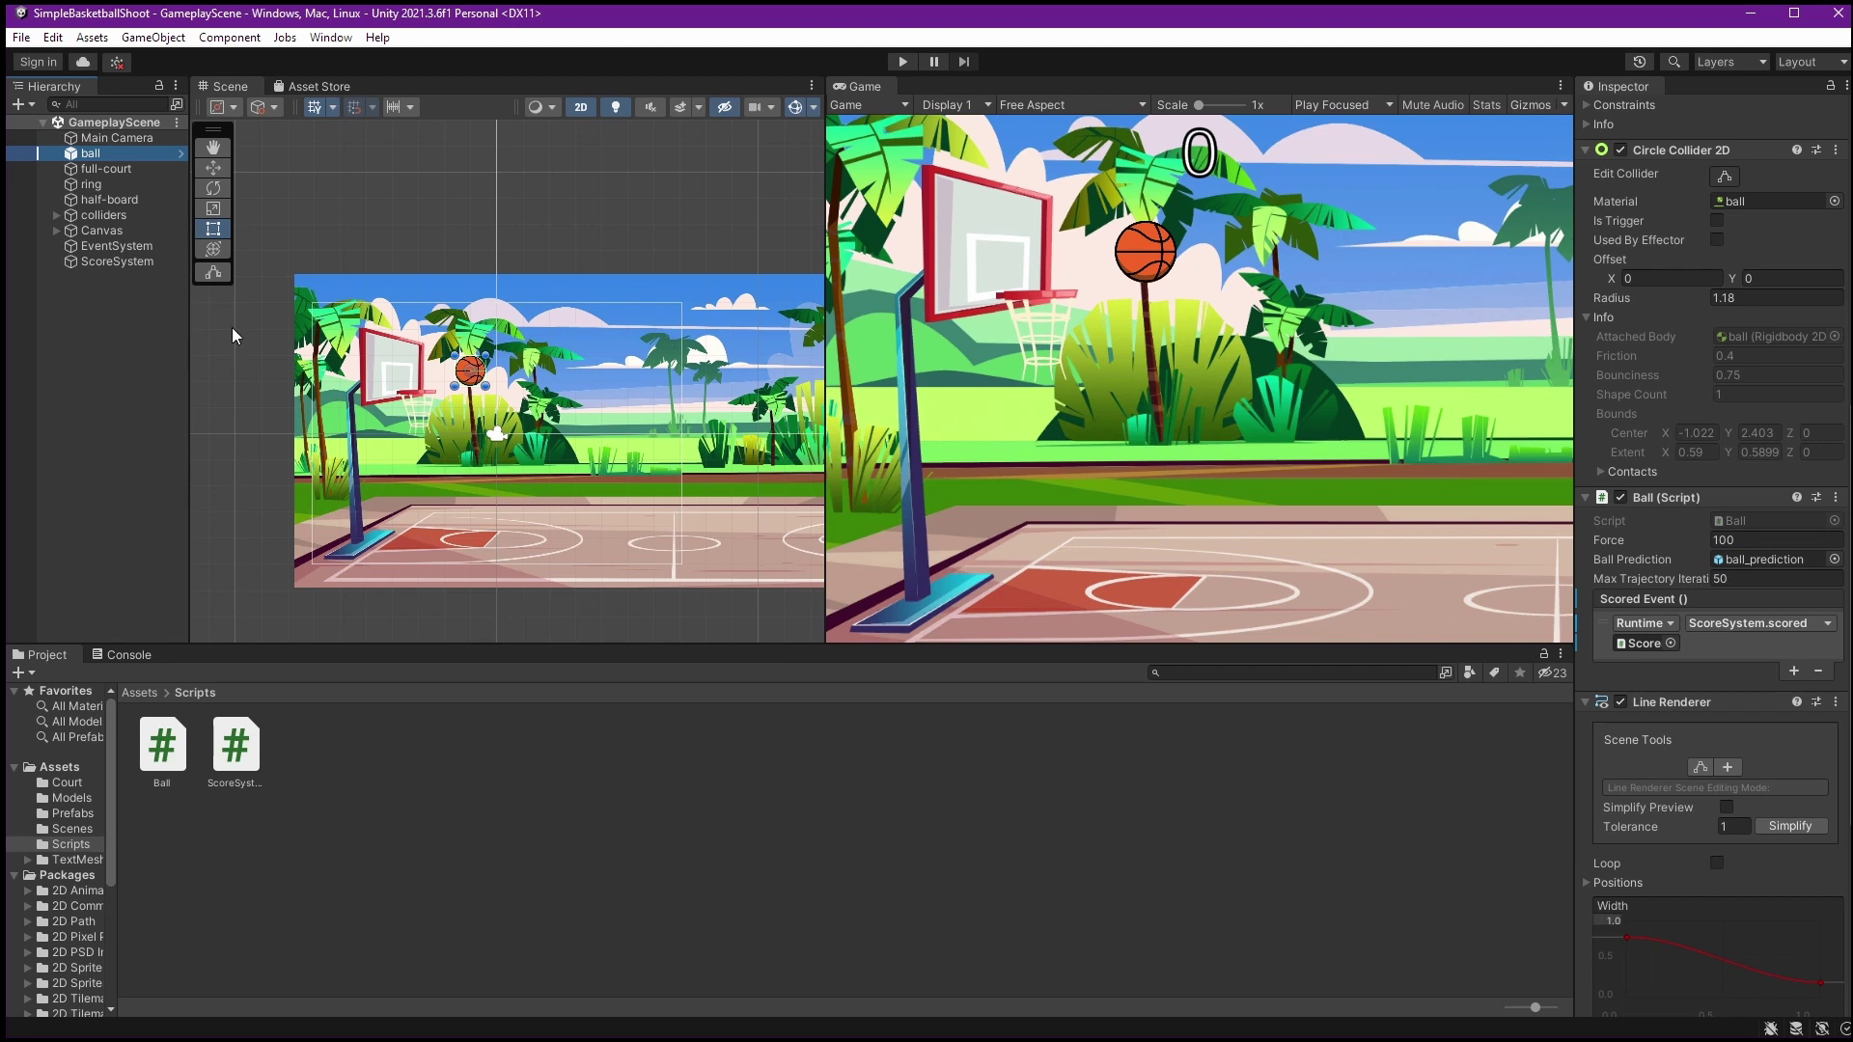
left_click(77, 816)
left_click(174, 741)
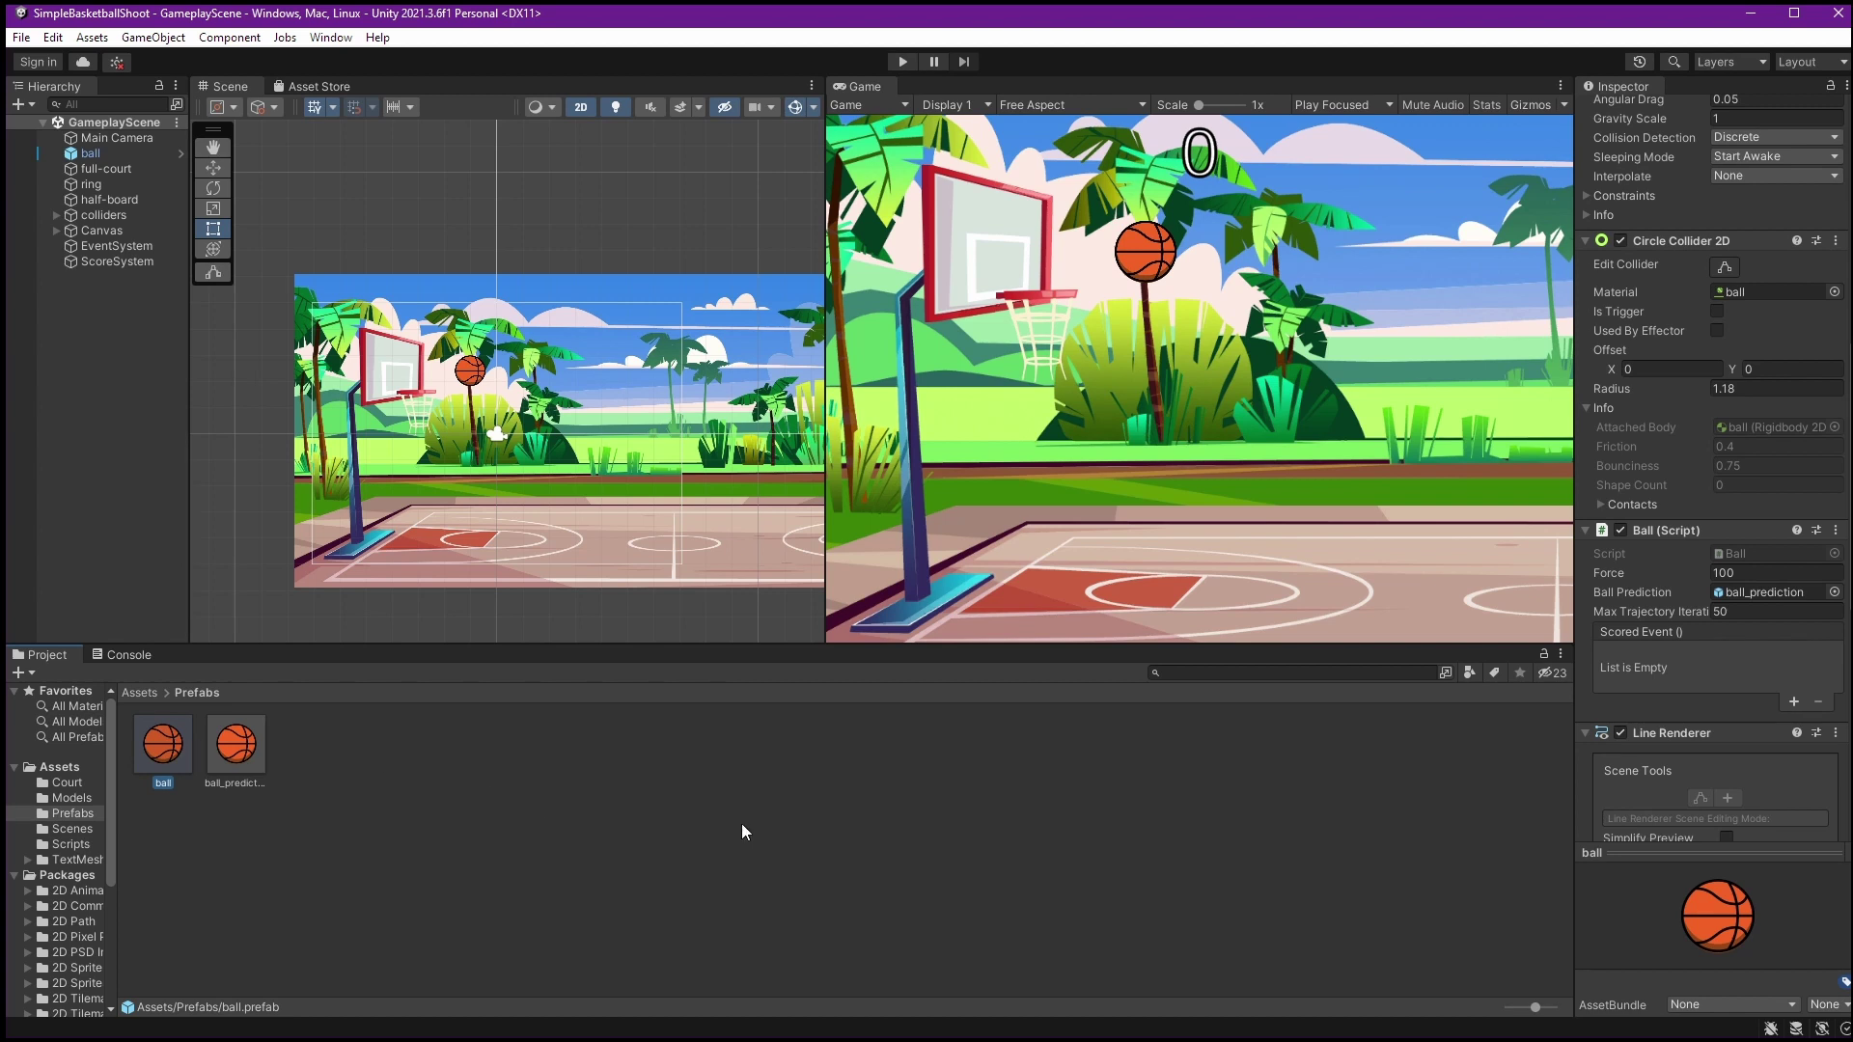
scroll(1709, 635, "up", 8)
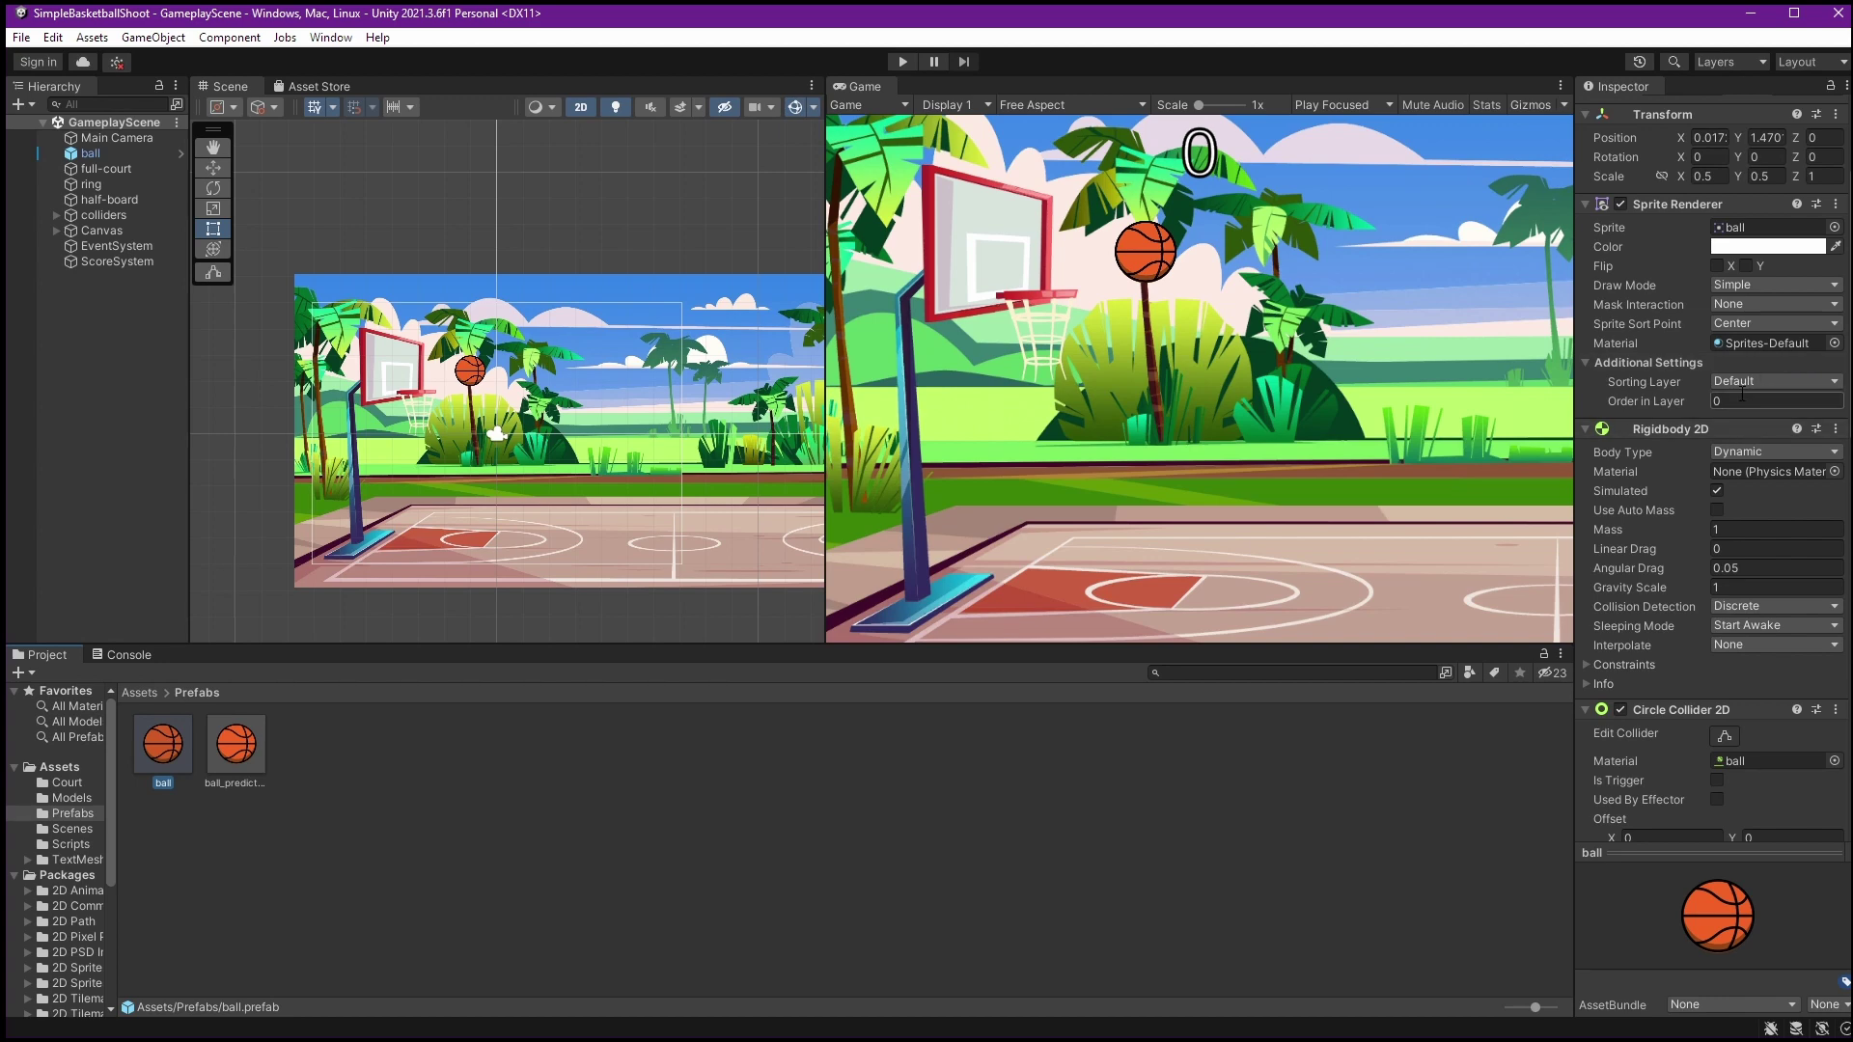
scroll(1752, 595, "down", 6)
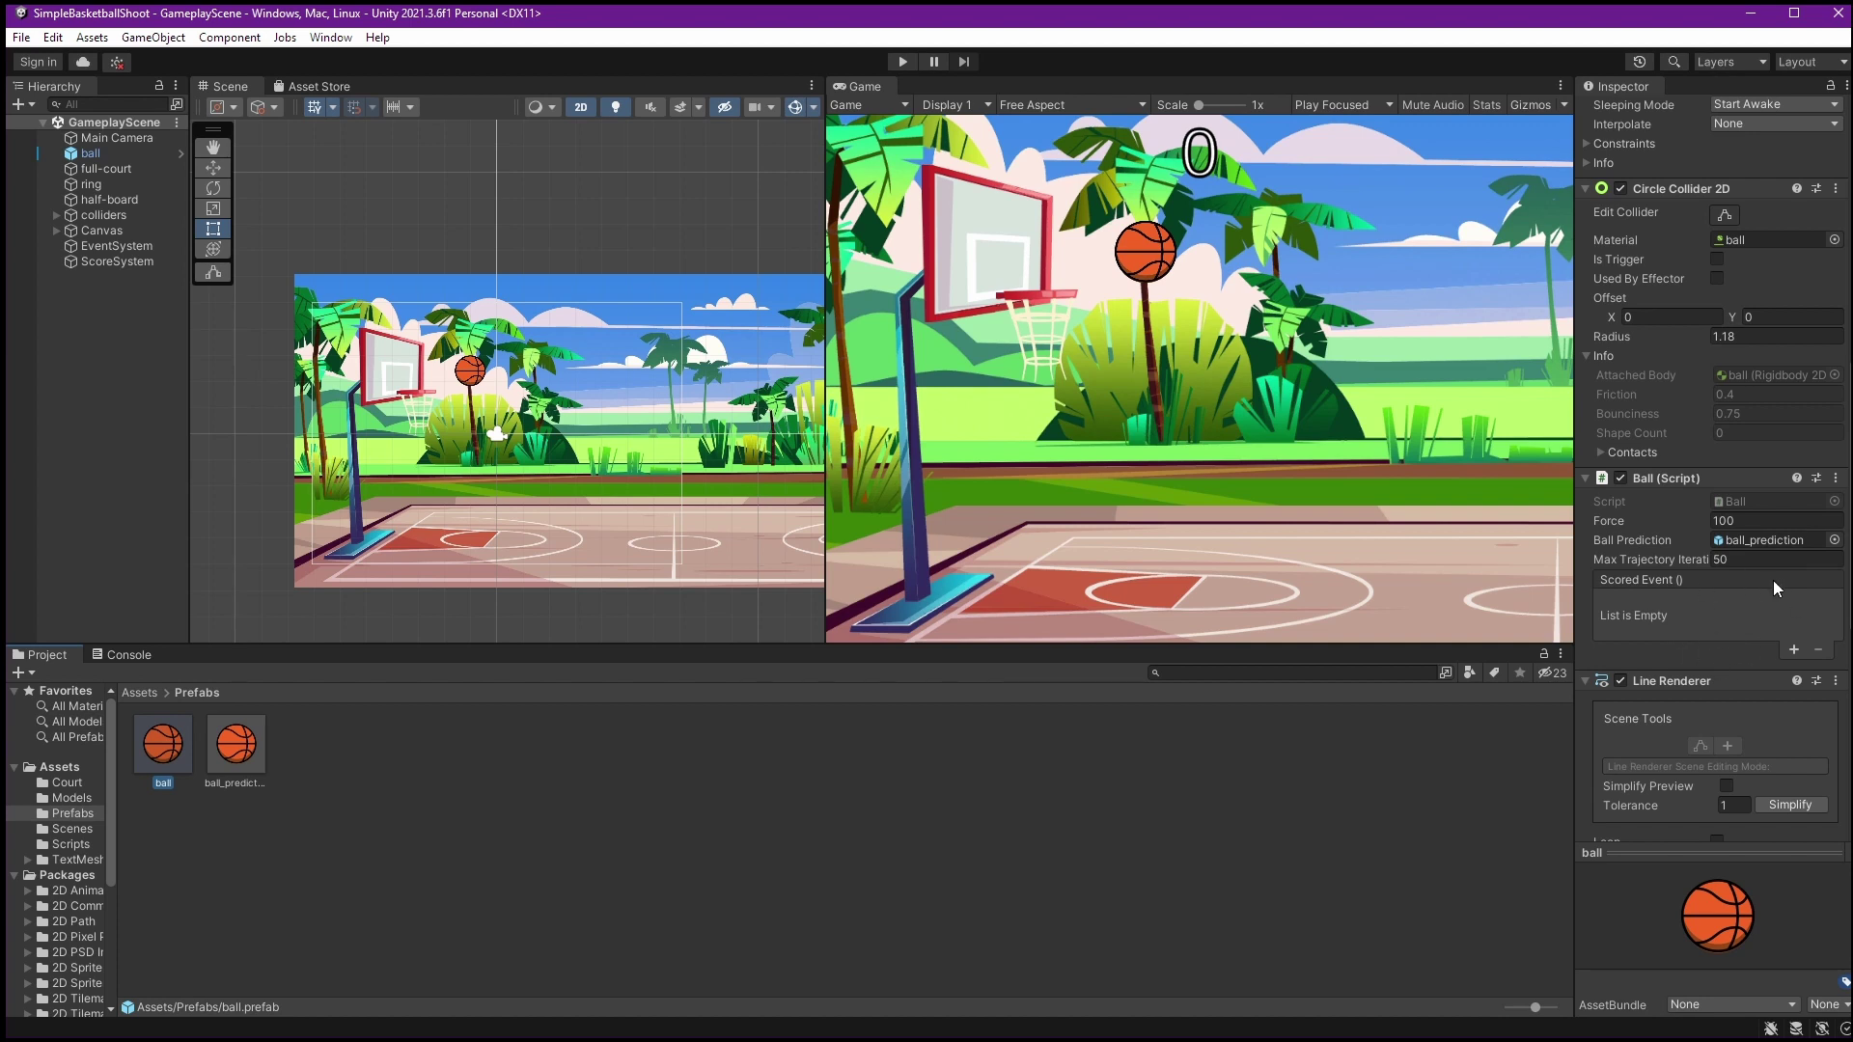
scroll(1786, 538, "up", 4)
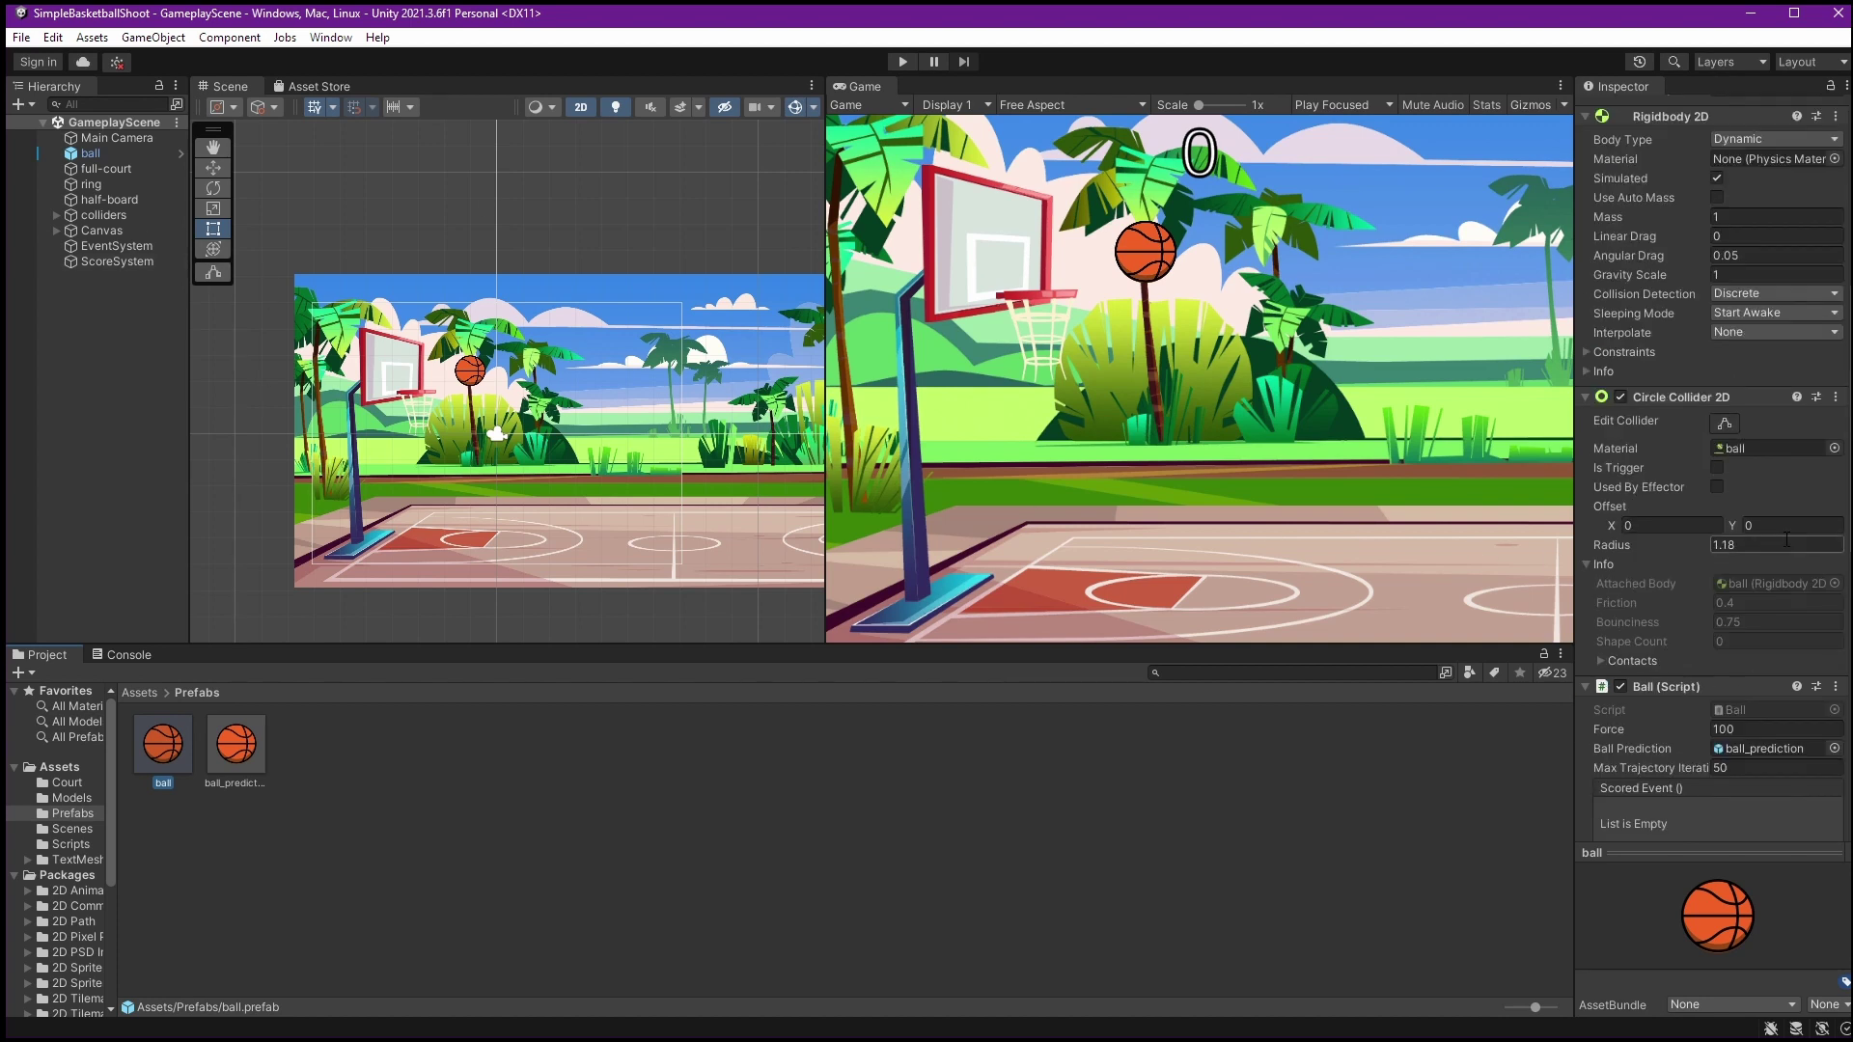
scroll(1786, 539, "up", 6)
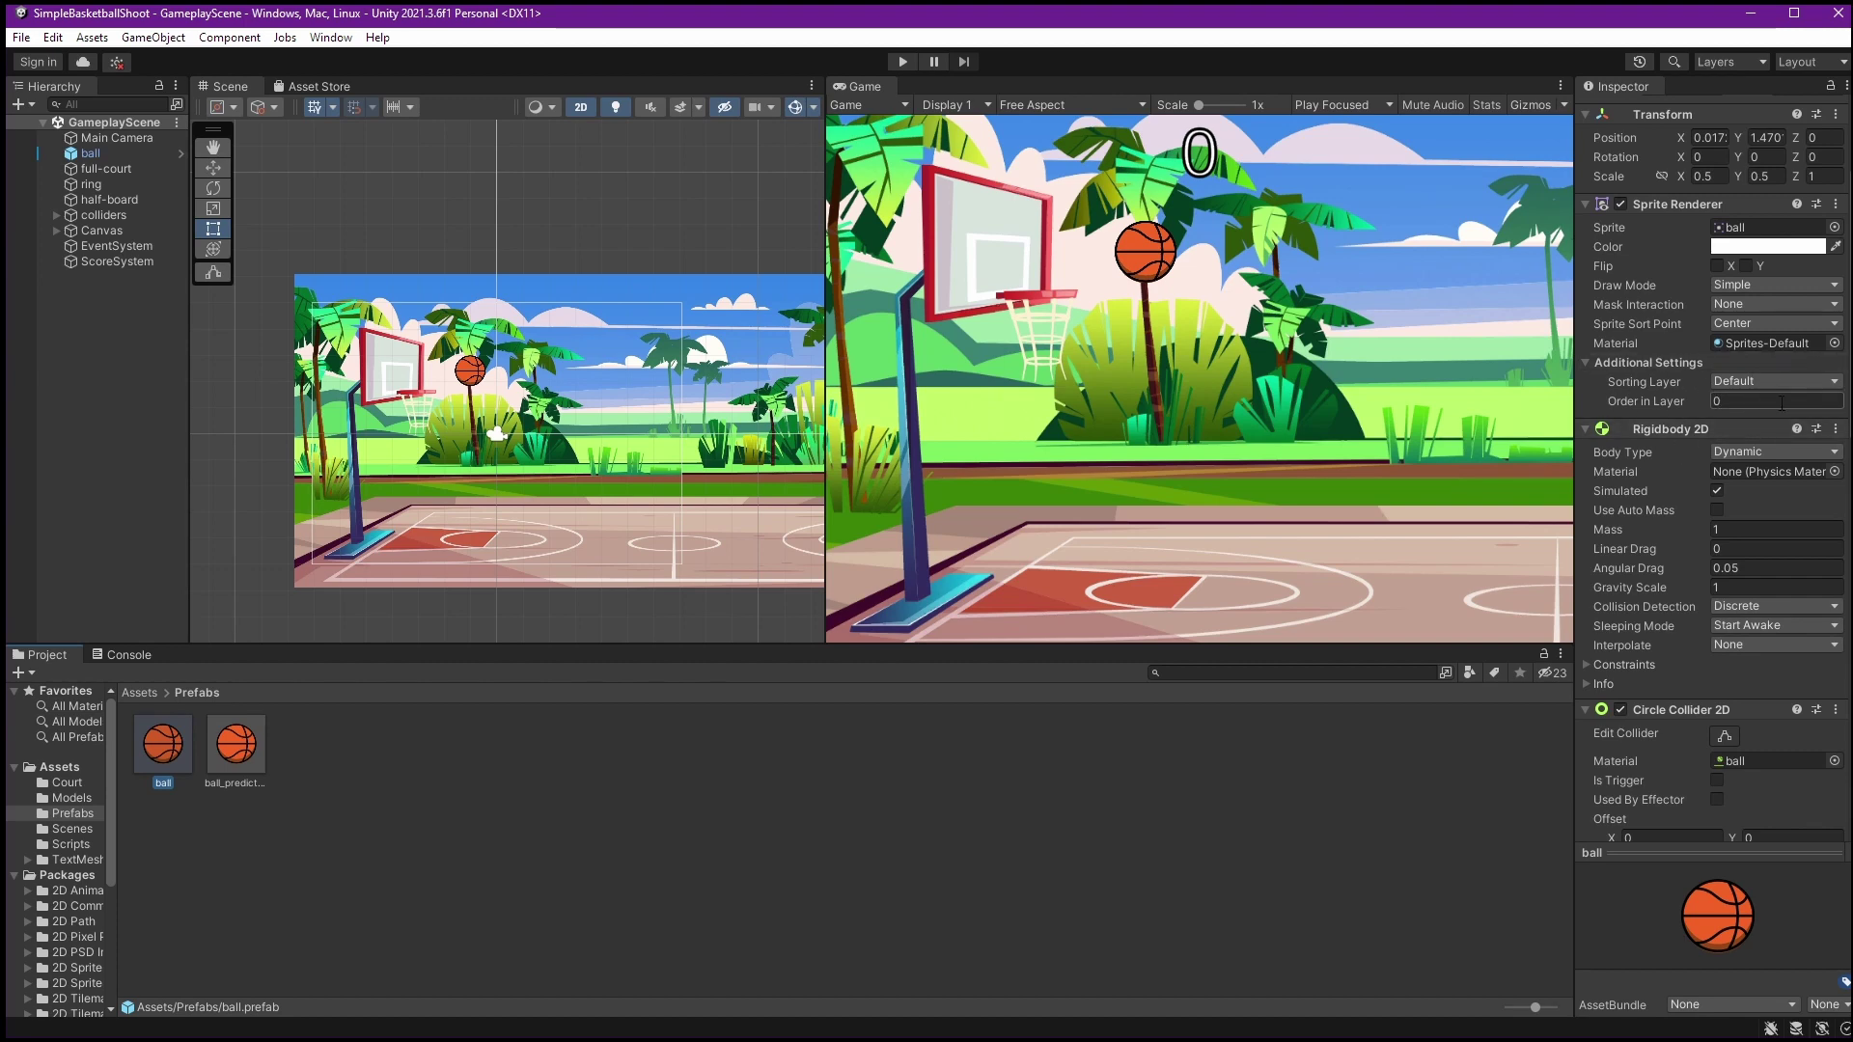
left_click(119, 153)
left_click(163, 743)
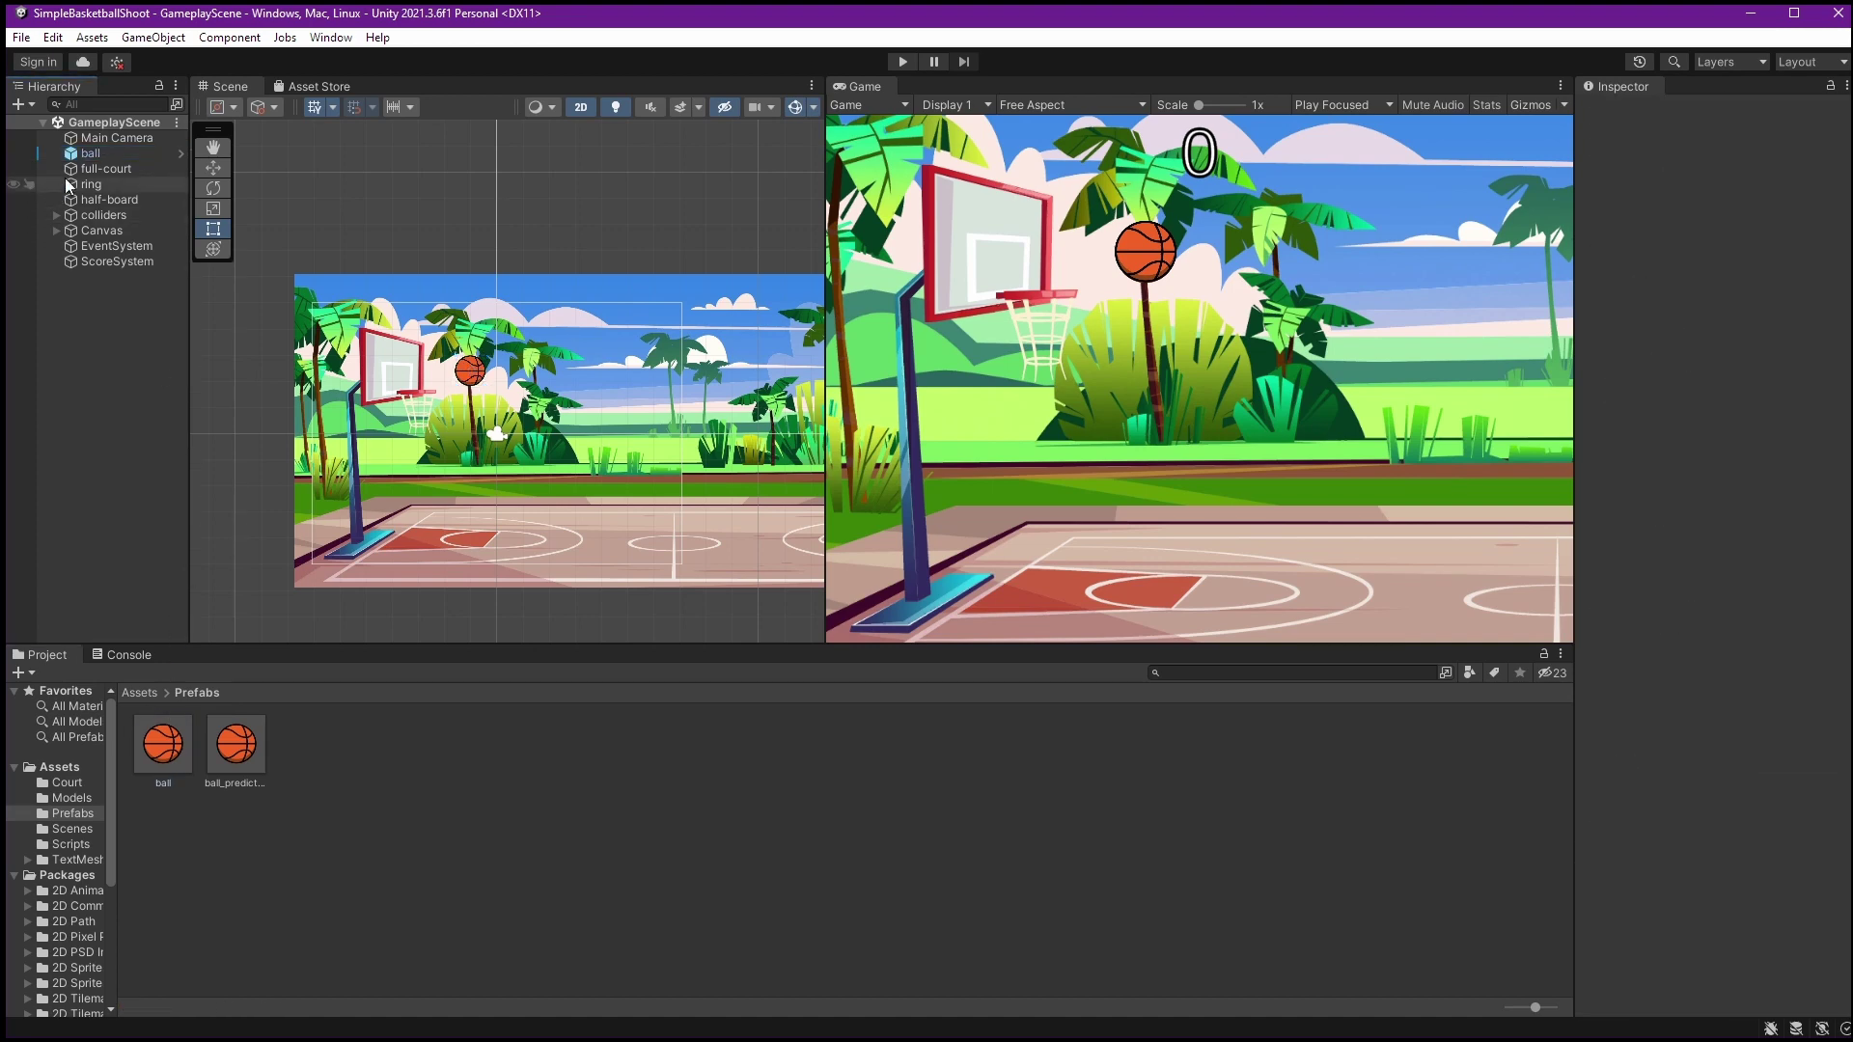
Apply all overrides of the scene's ball to its prefab, check the prefab's settings, and save the scene
left_click(95, 156)
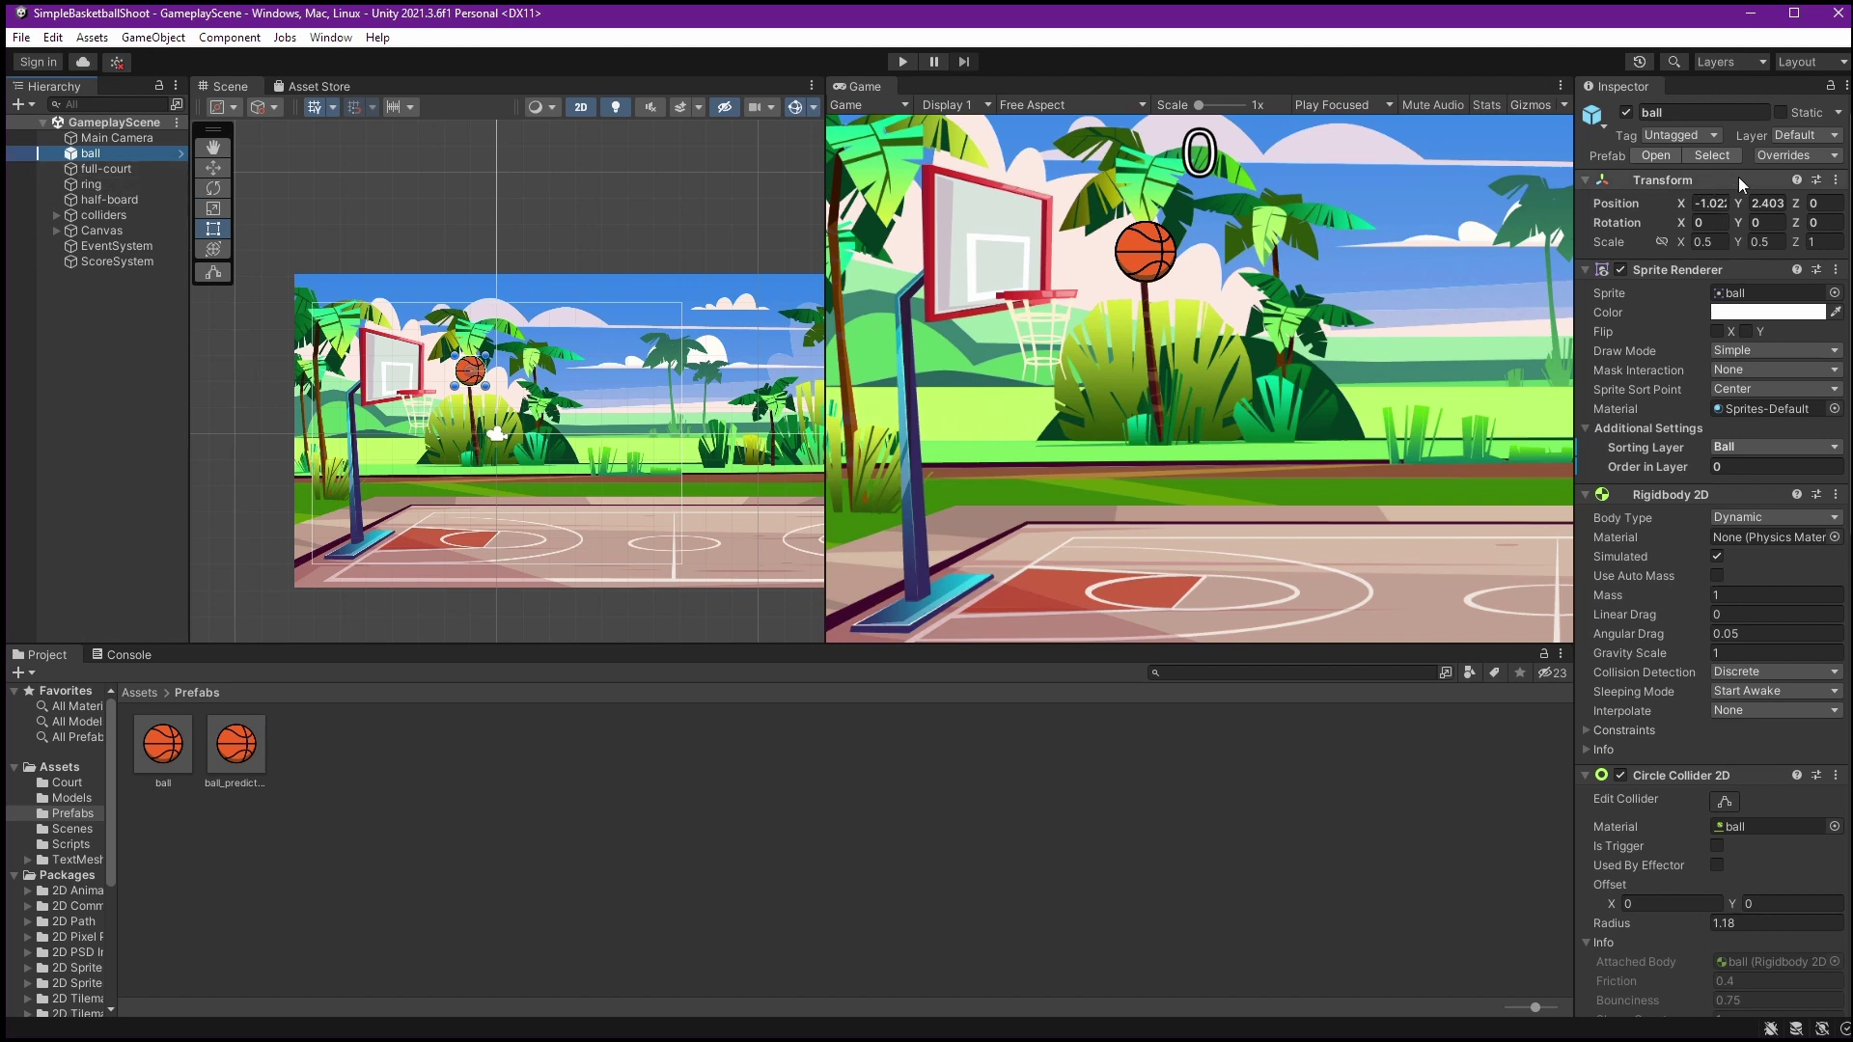
left_click(1799, 154)
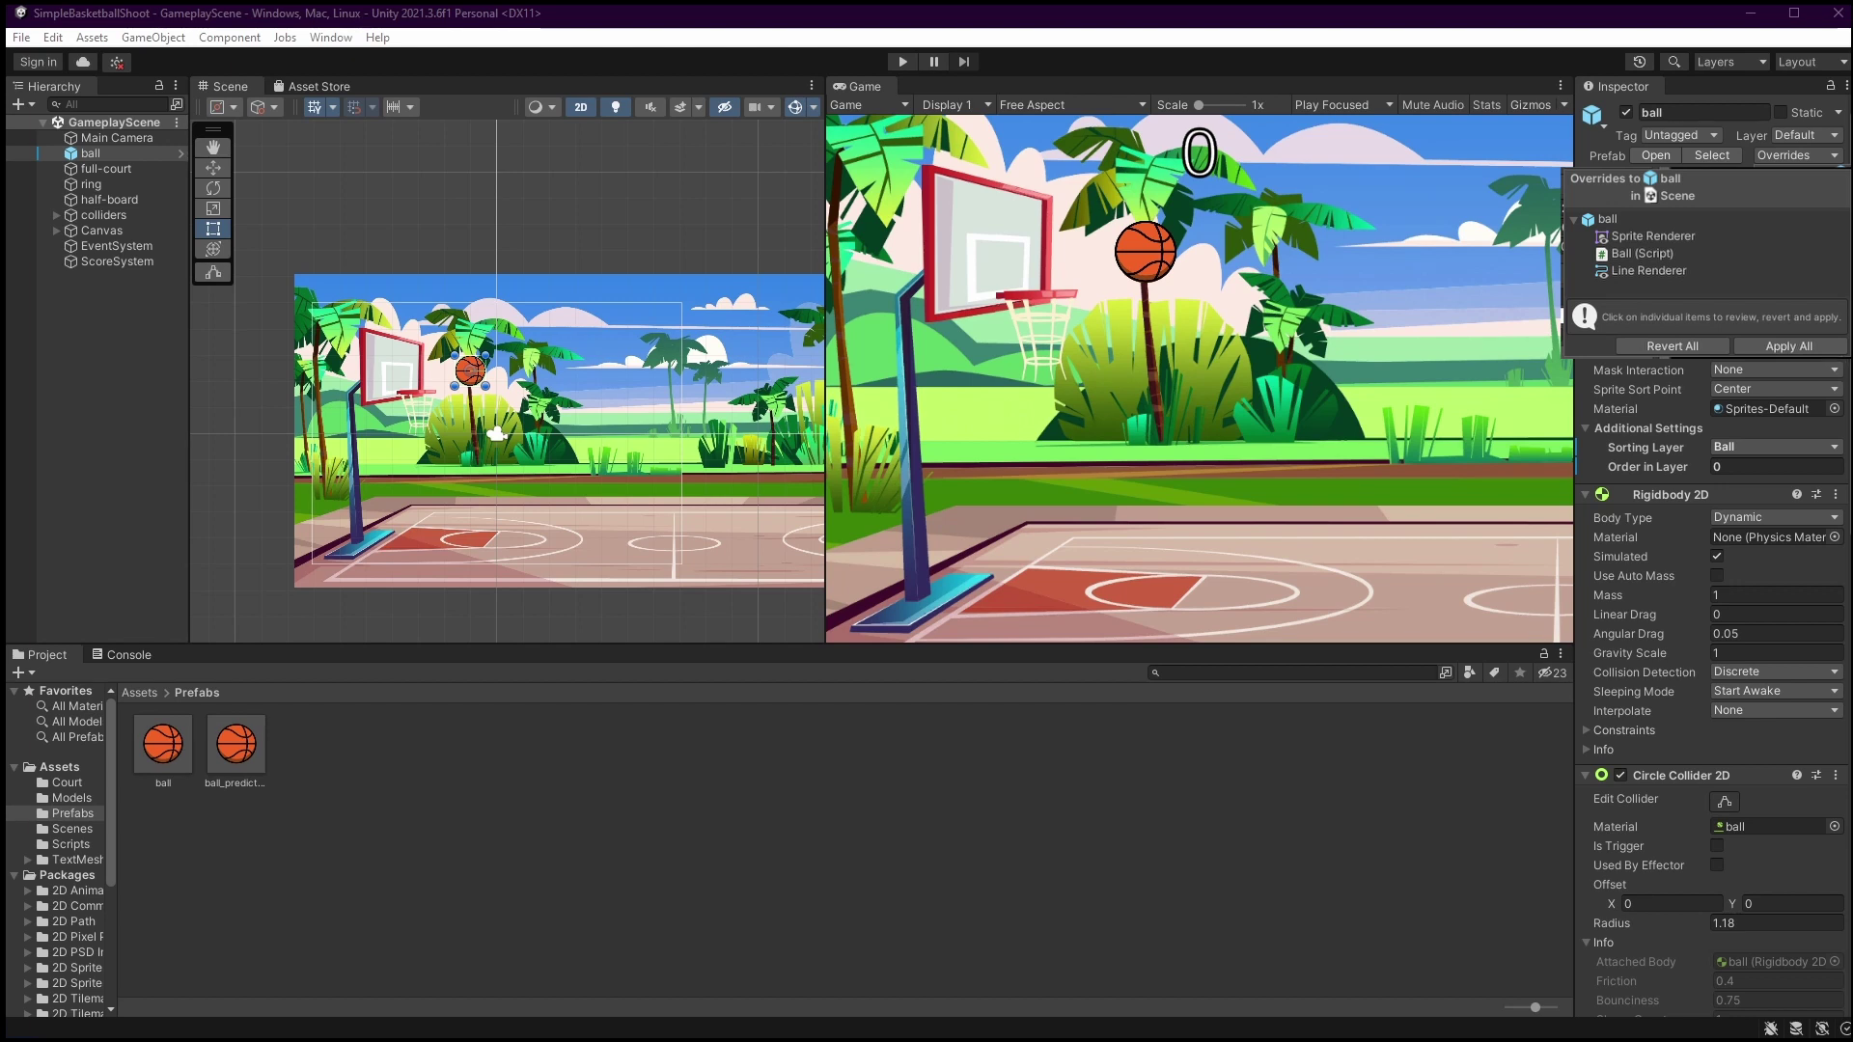
left_click(1790, 346)
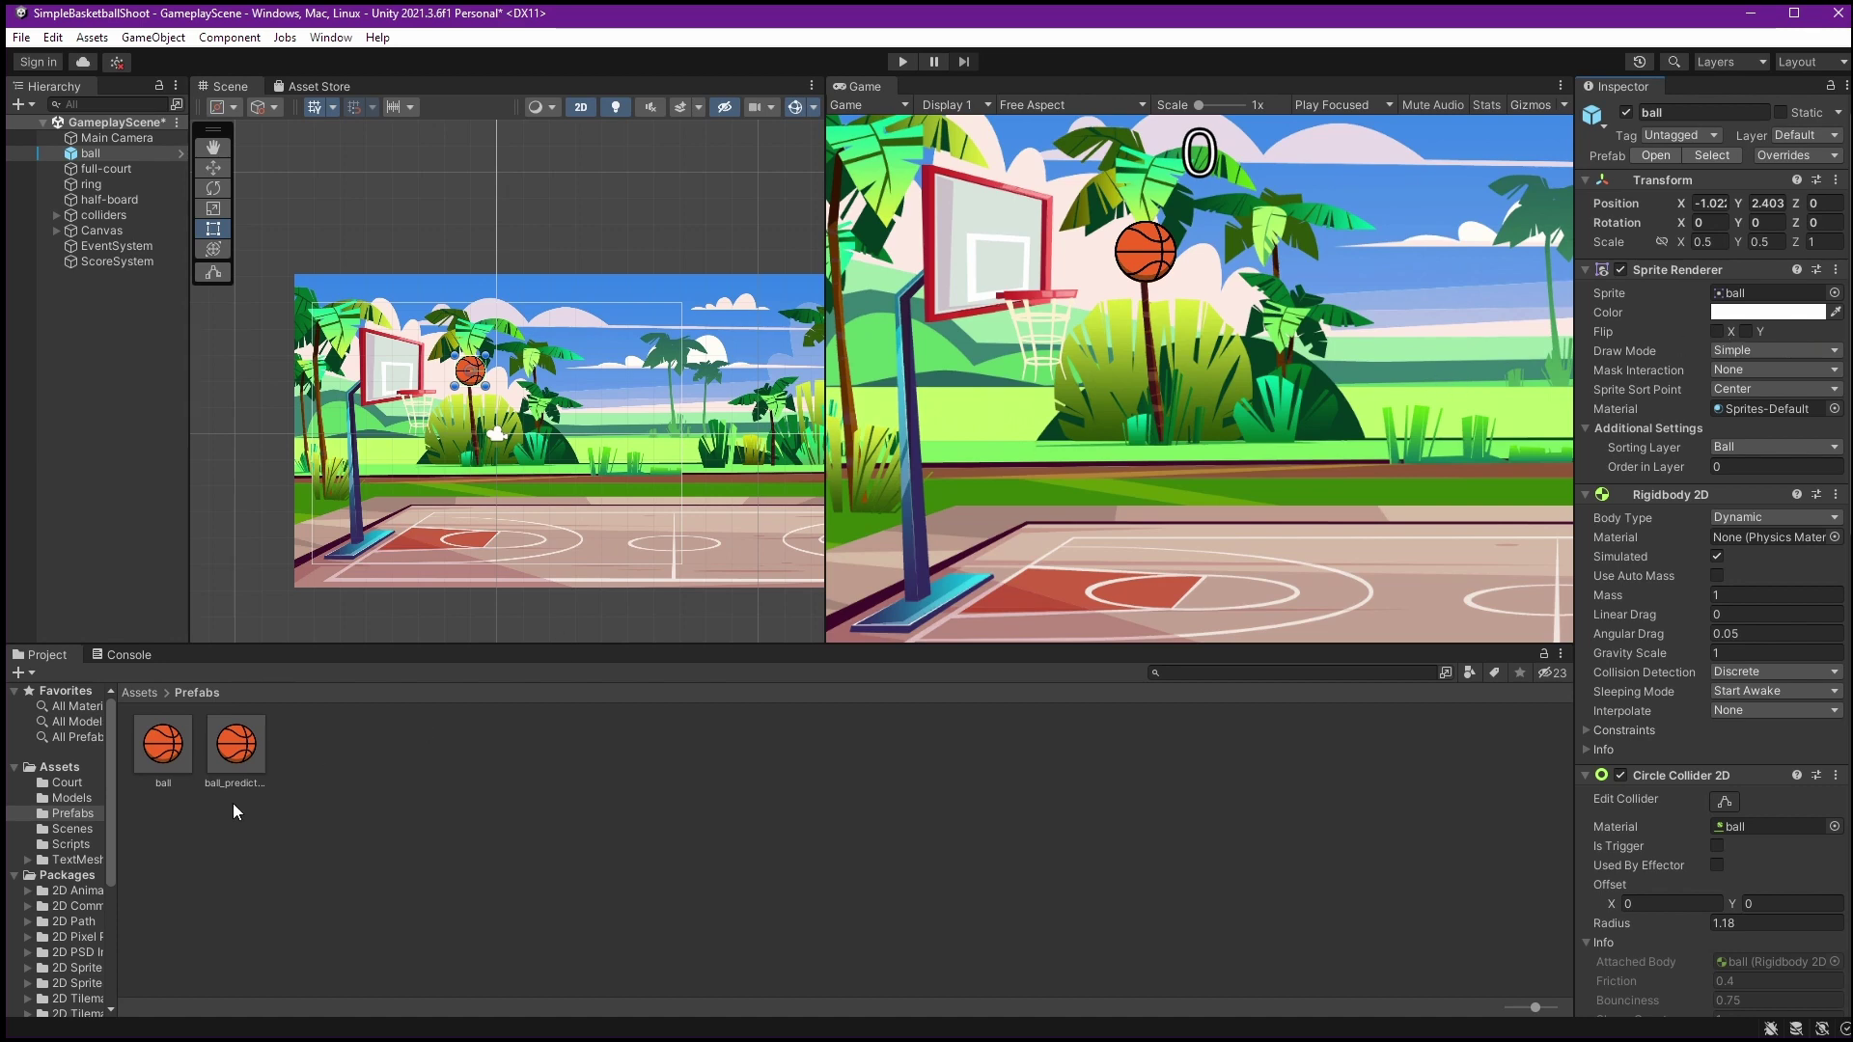
left_click(166, 764)
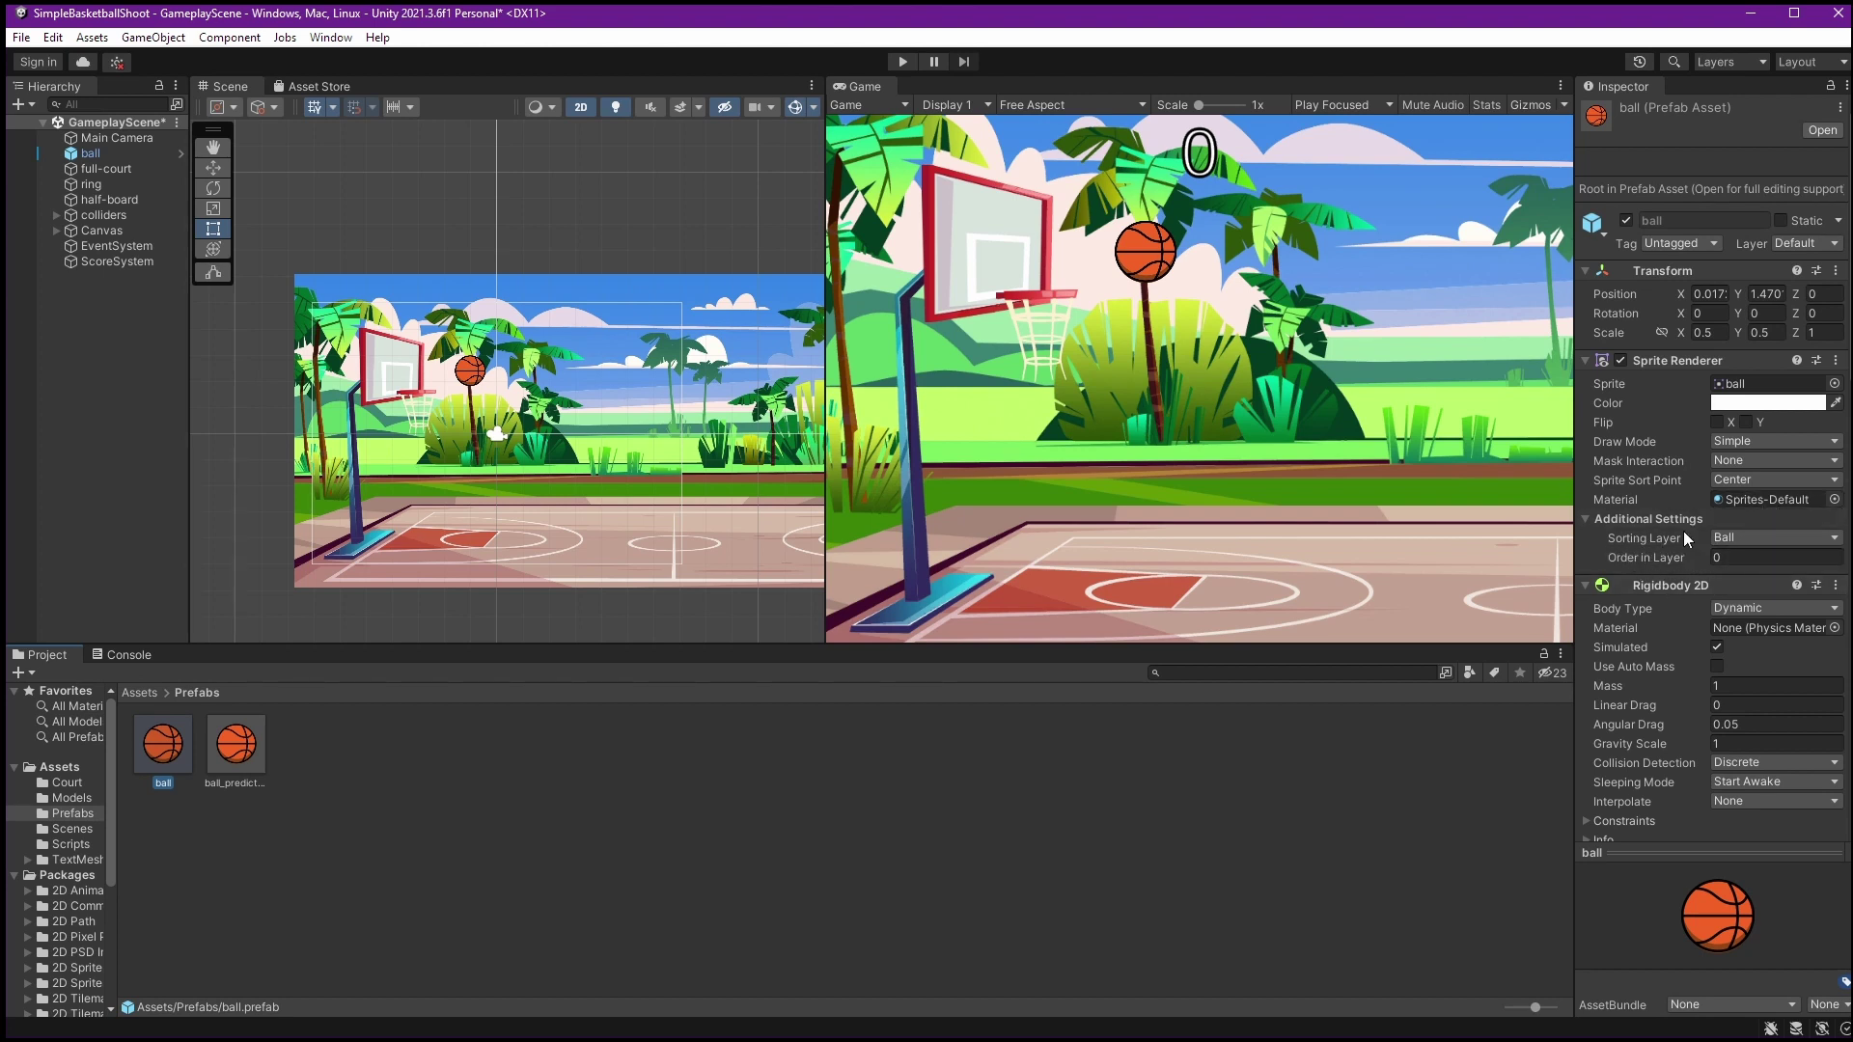
left_click(106, 157)
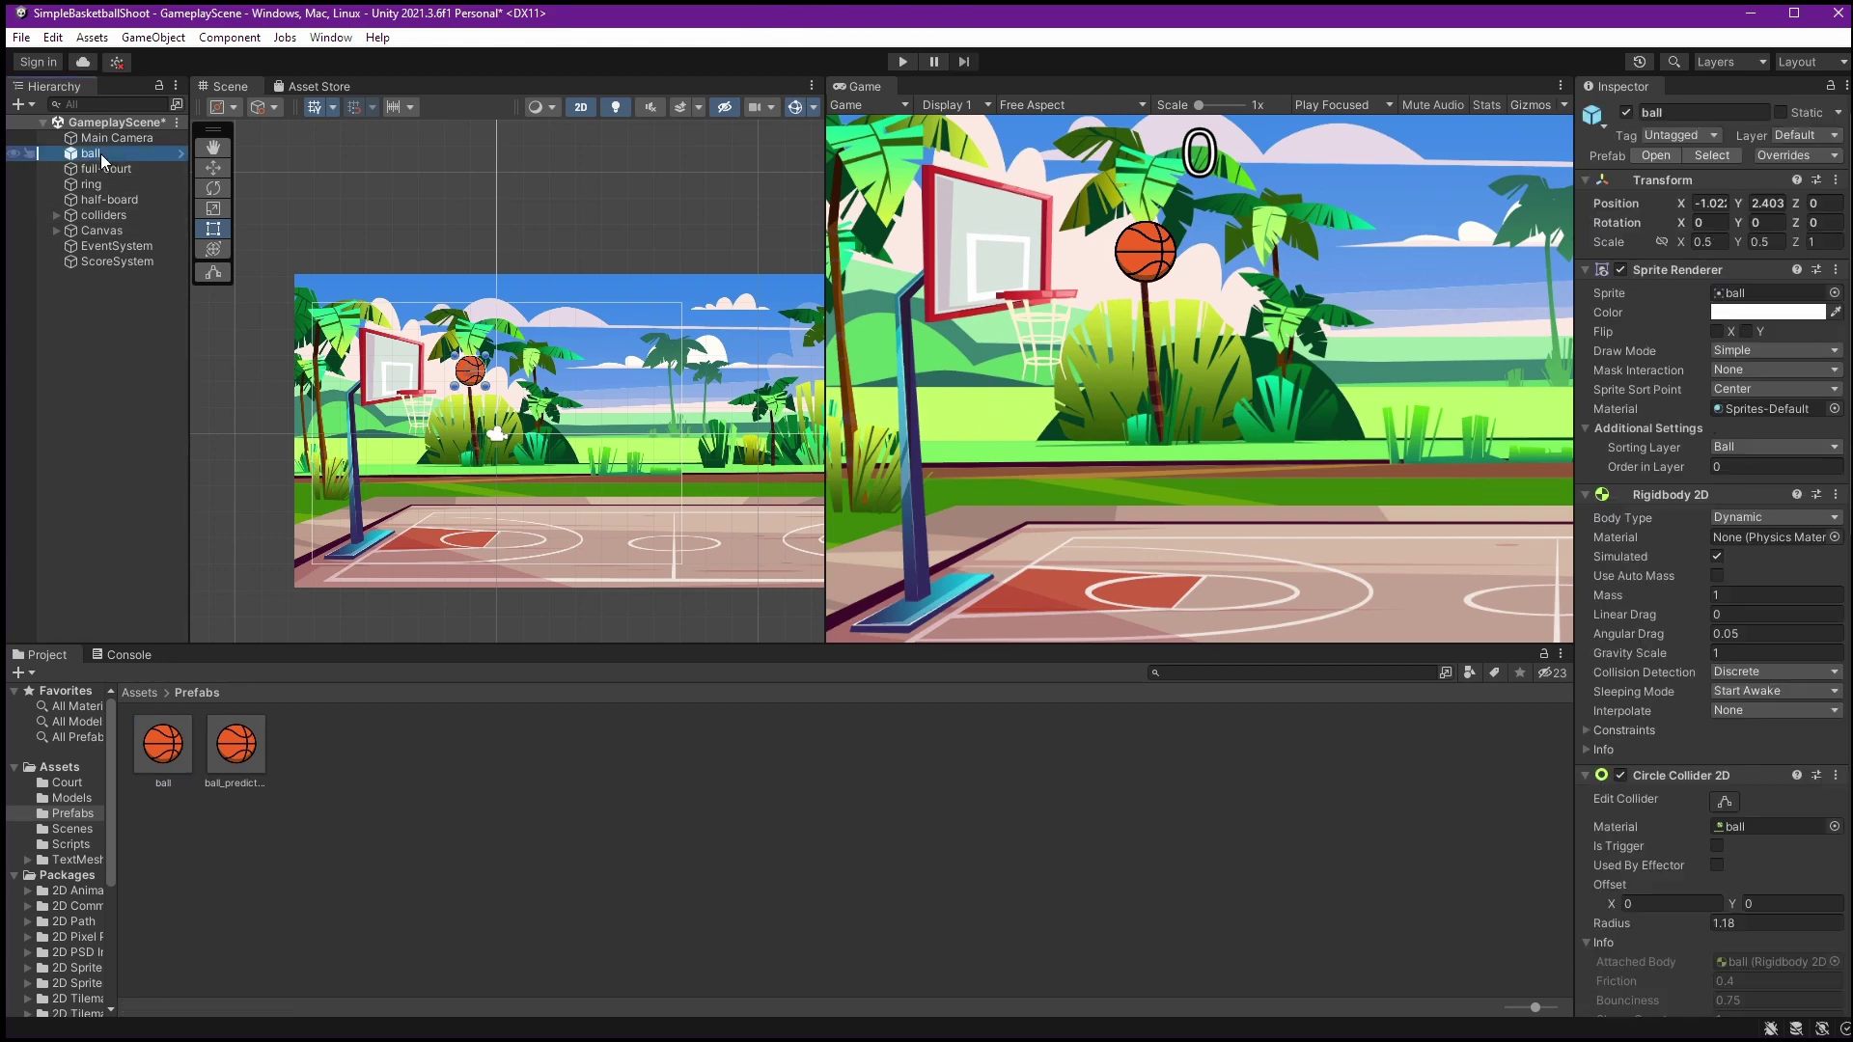
key("ctrl+s")
Open the Device Simulator and dock it beside the Game view
left_click(333, 39)
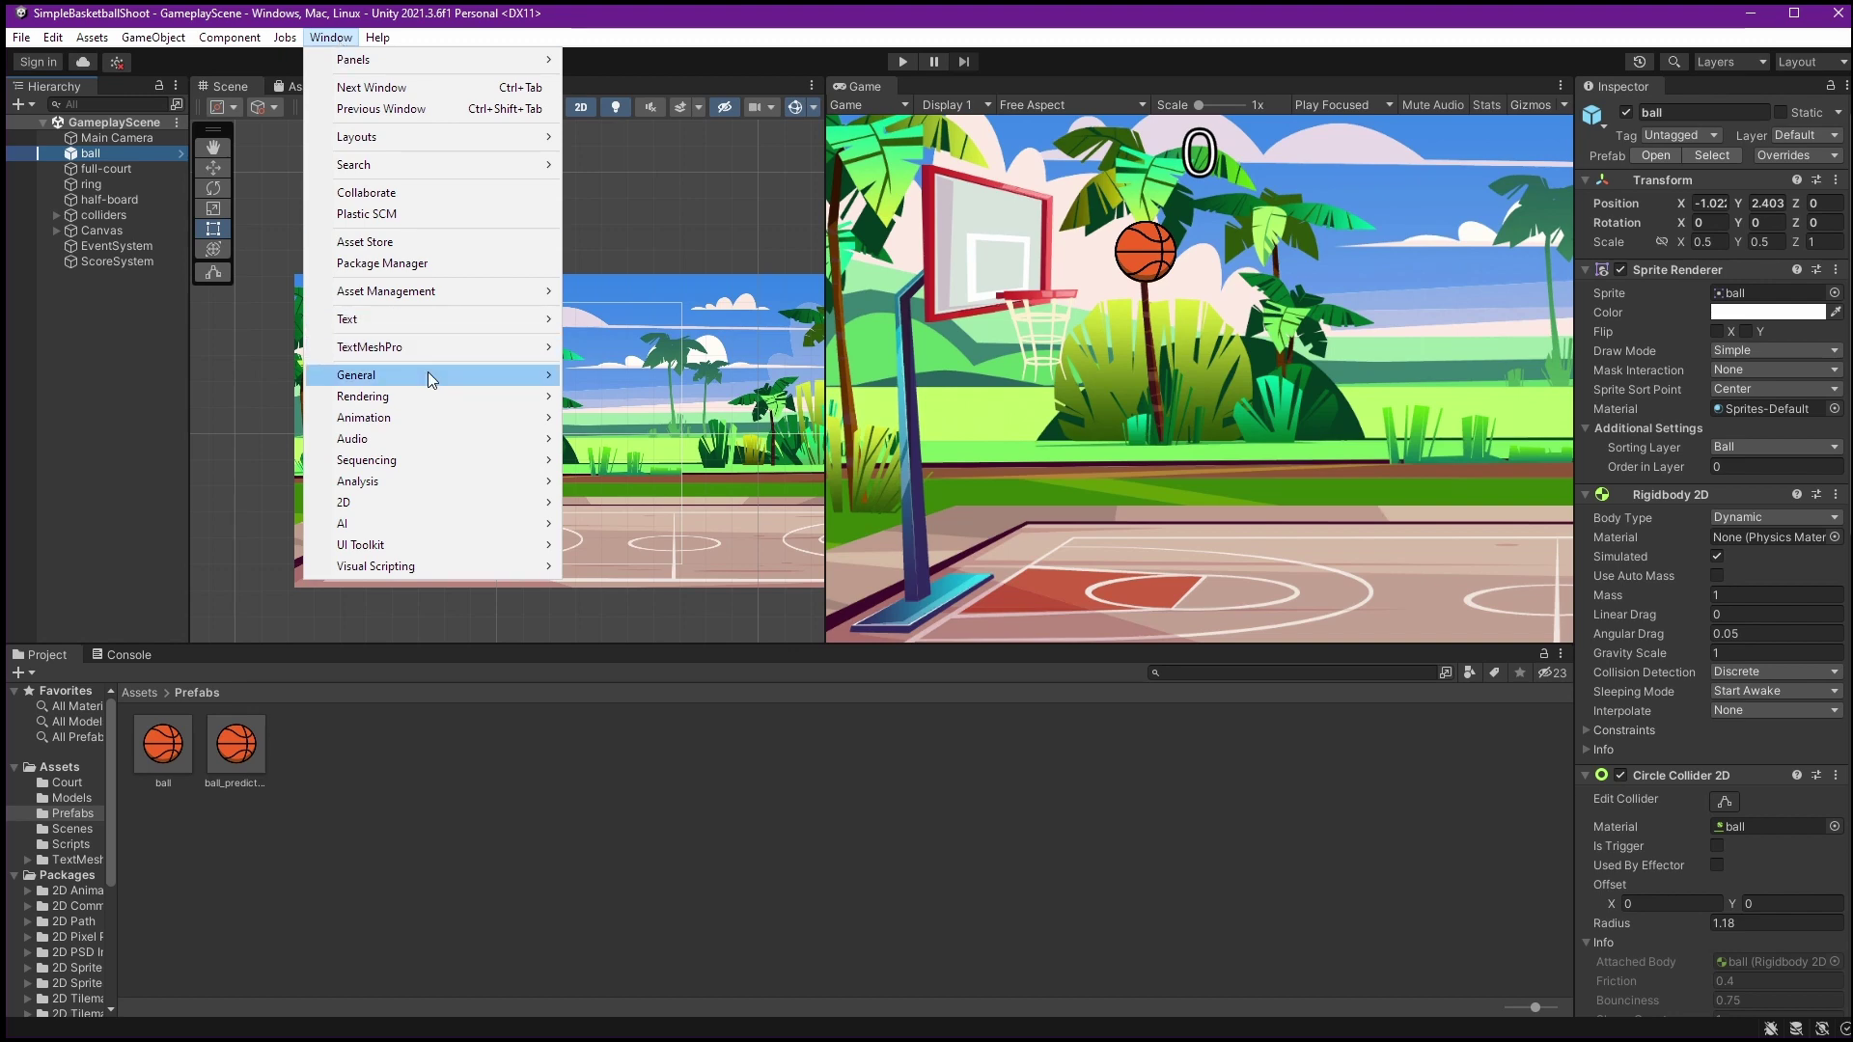
mouse_move(426, 375)
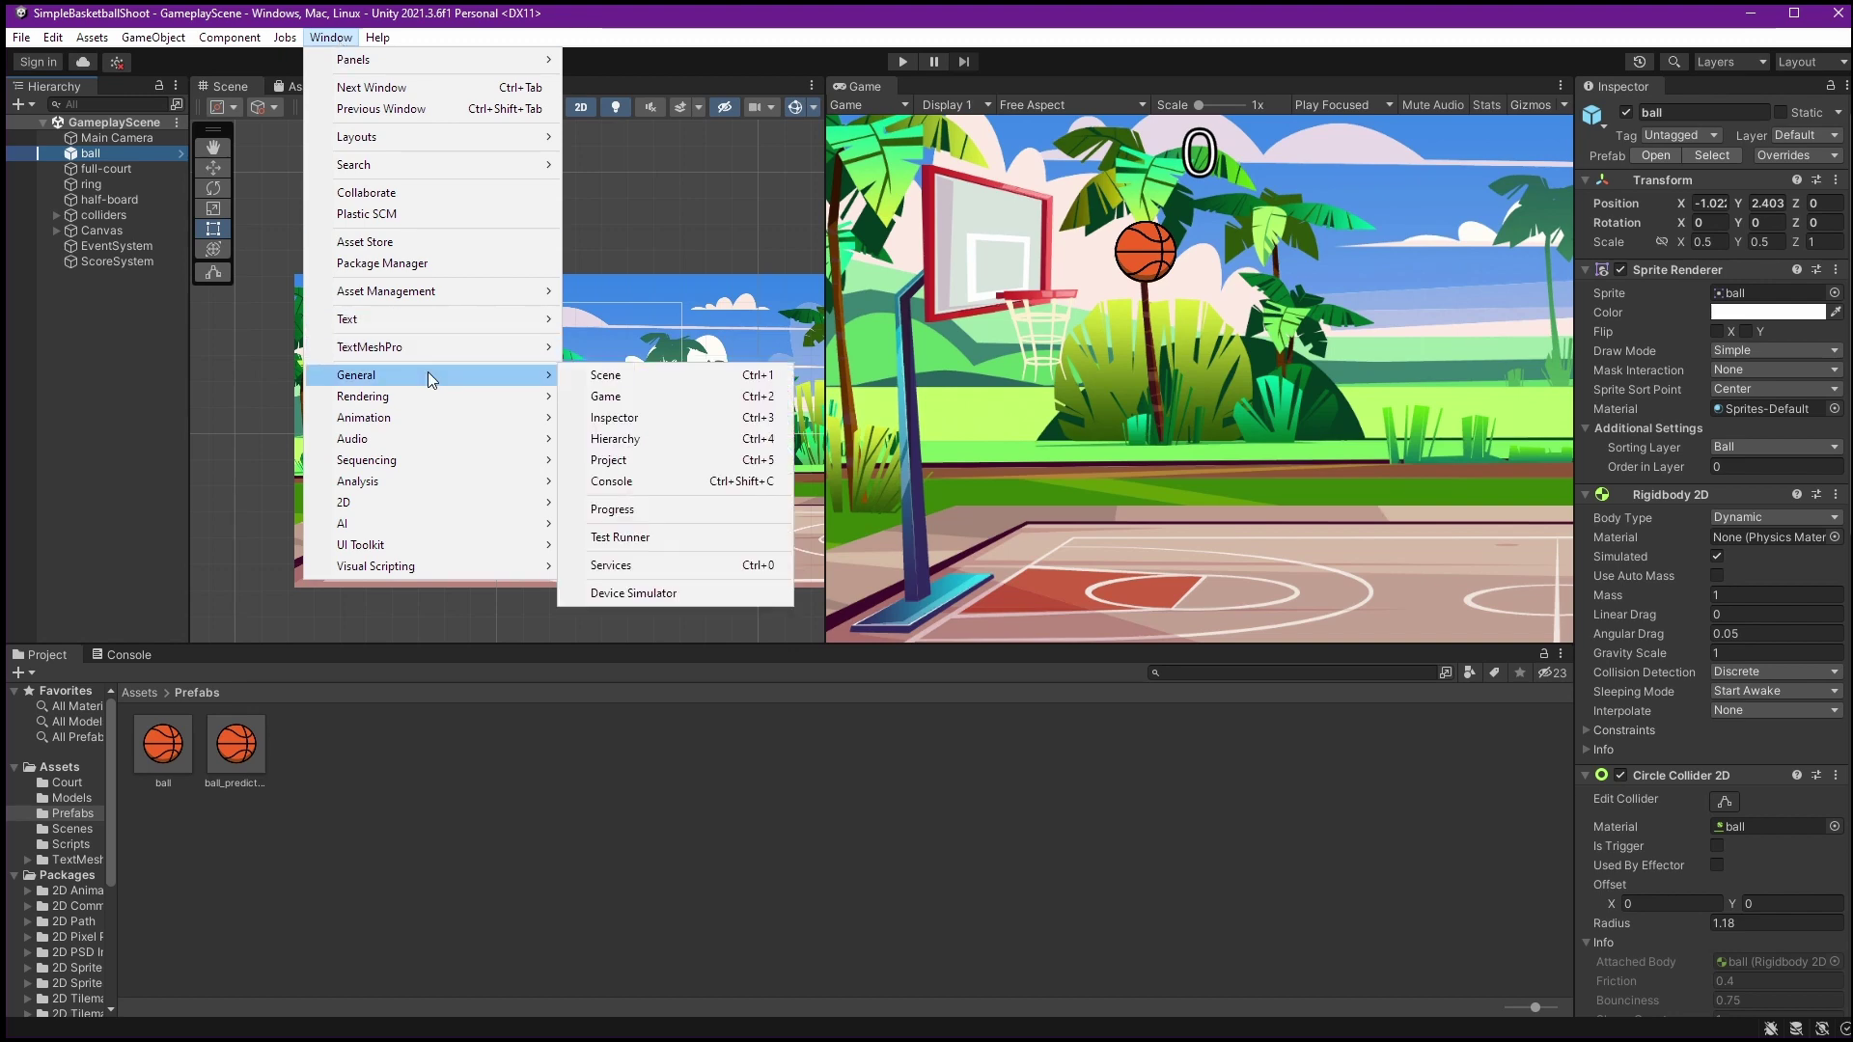
left_click(691, 593)
left_click_drag(1486, 194, 1159, 414)
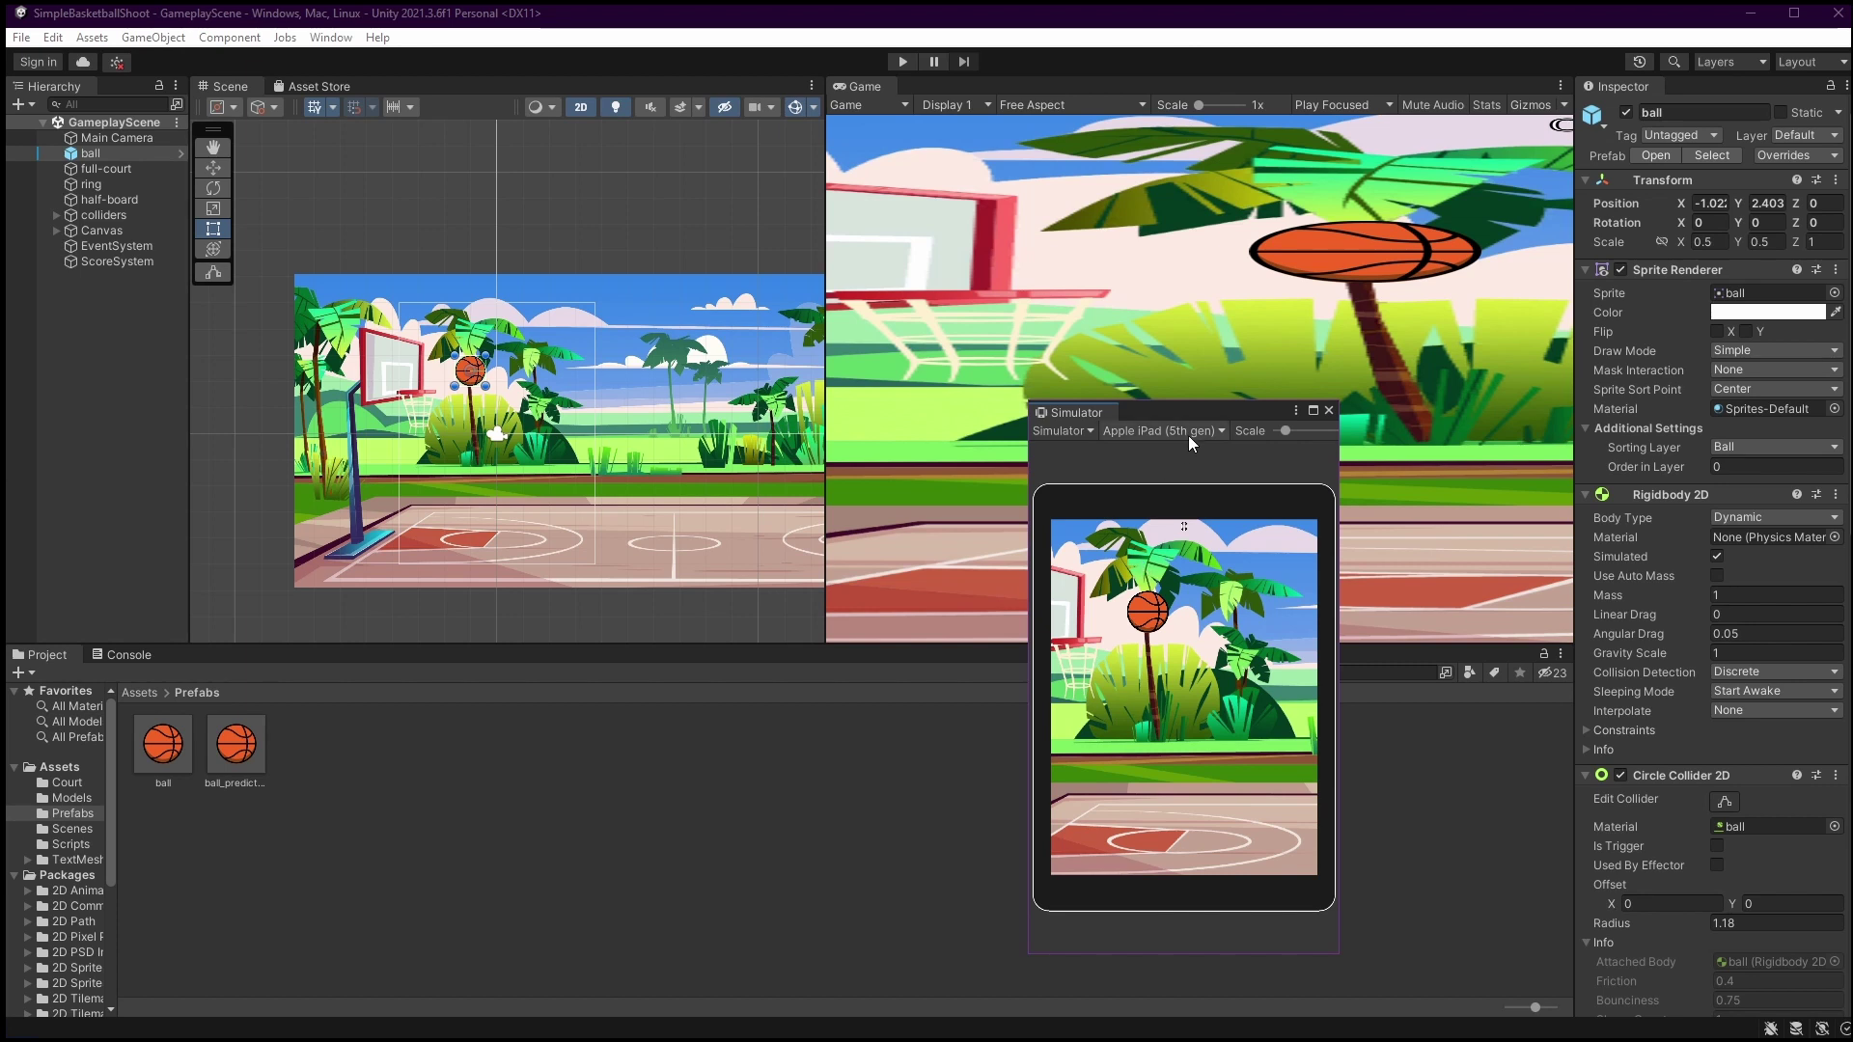
left_click_drag(1187, 413, 591, 378)
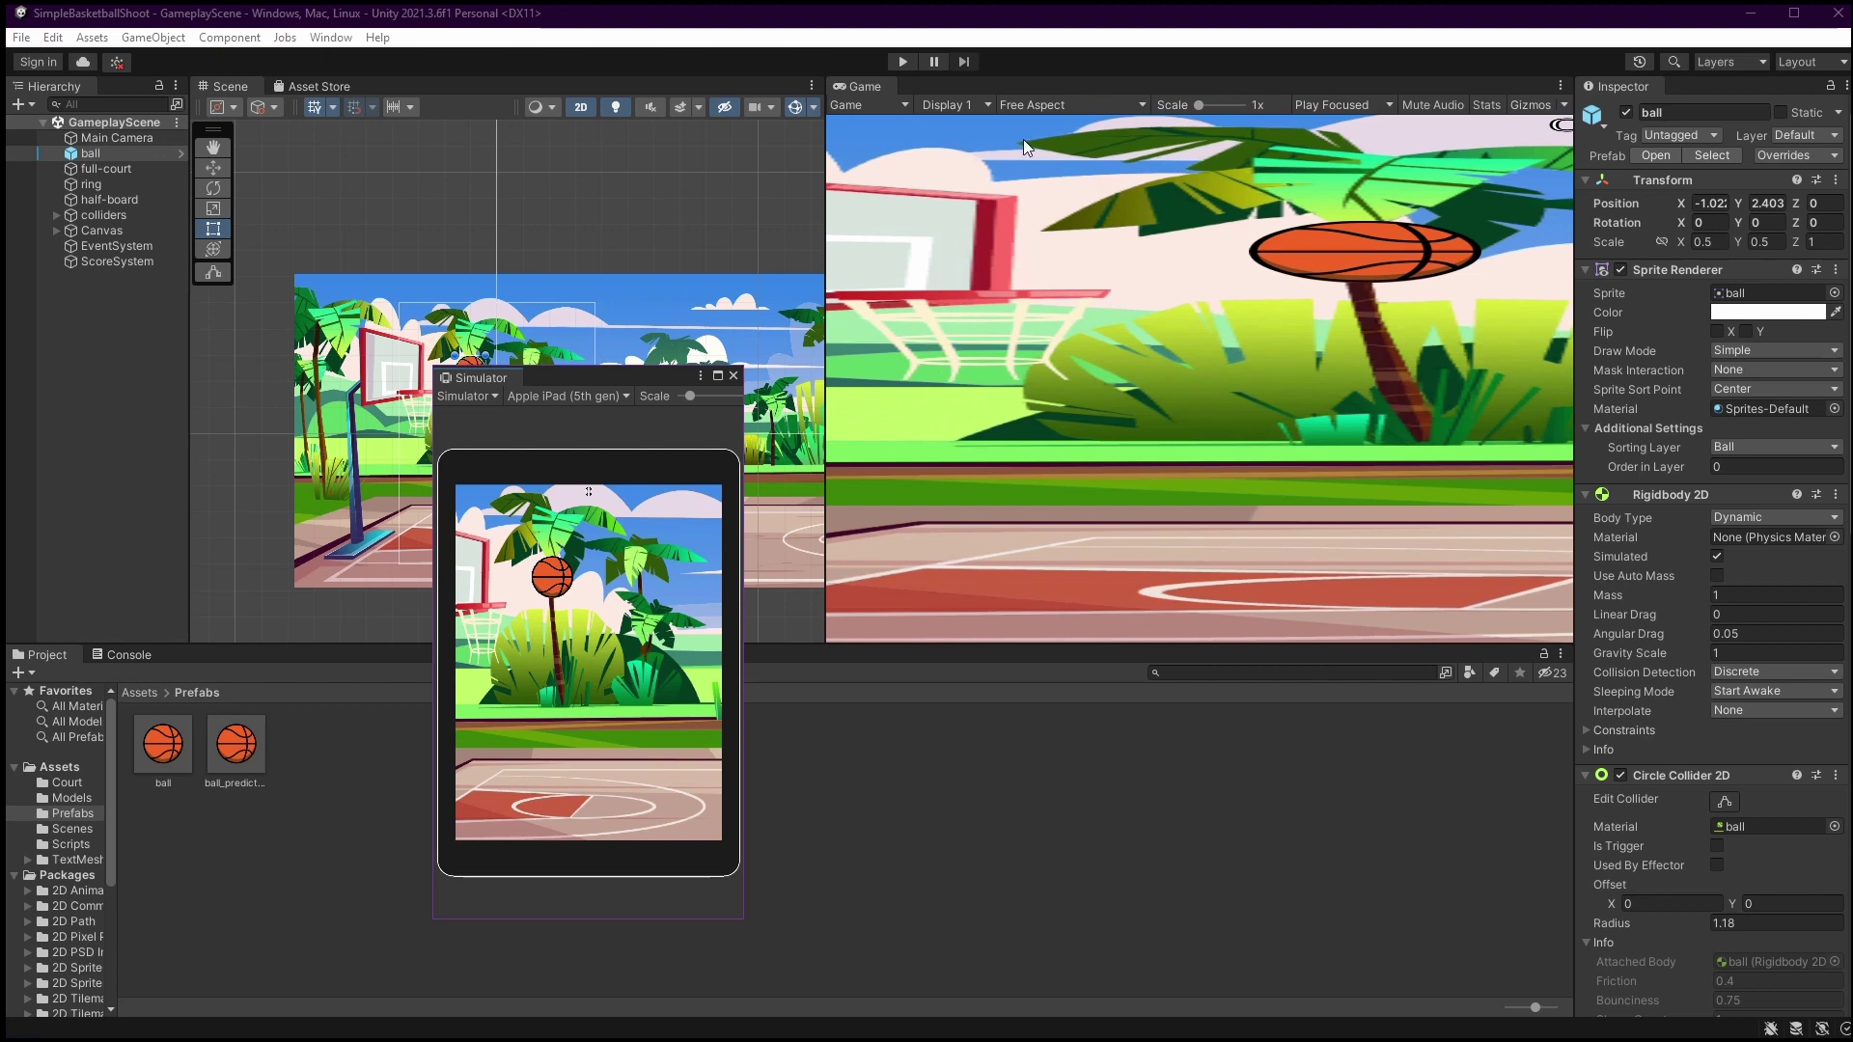
left_click(867, 104)
left_click(477, 379)
left_click_drag(478, 379, 929, 96)
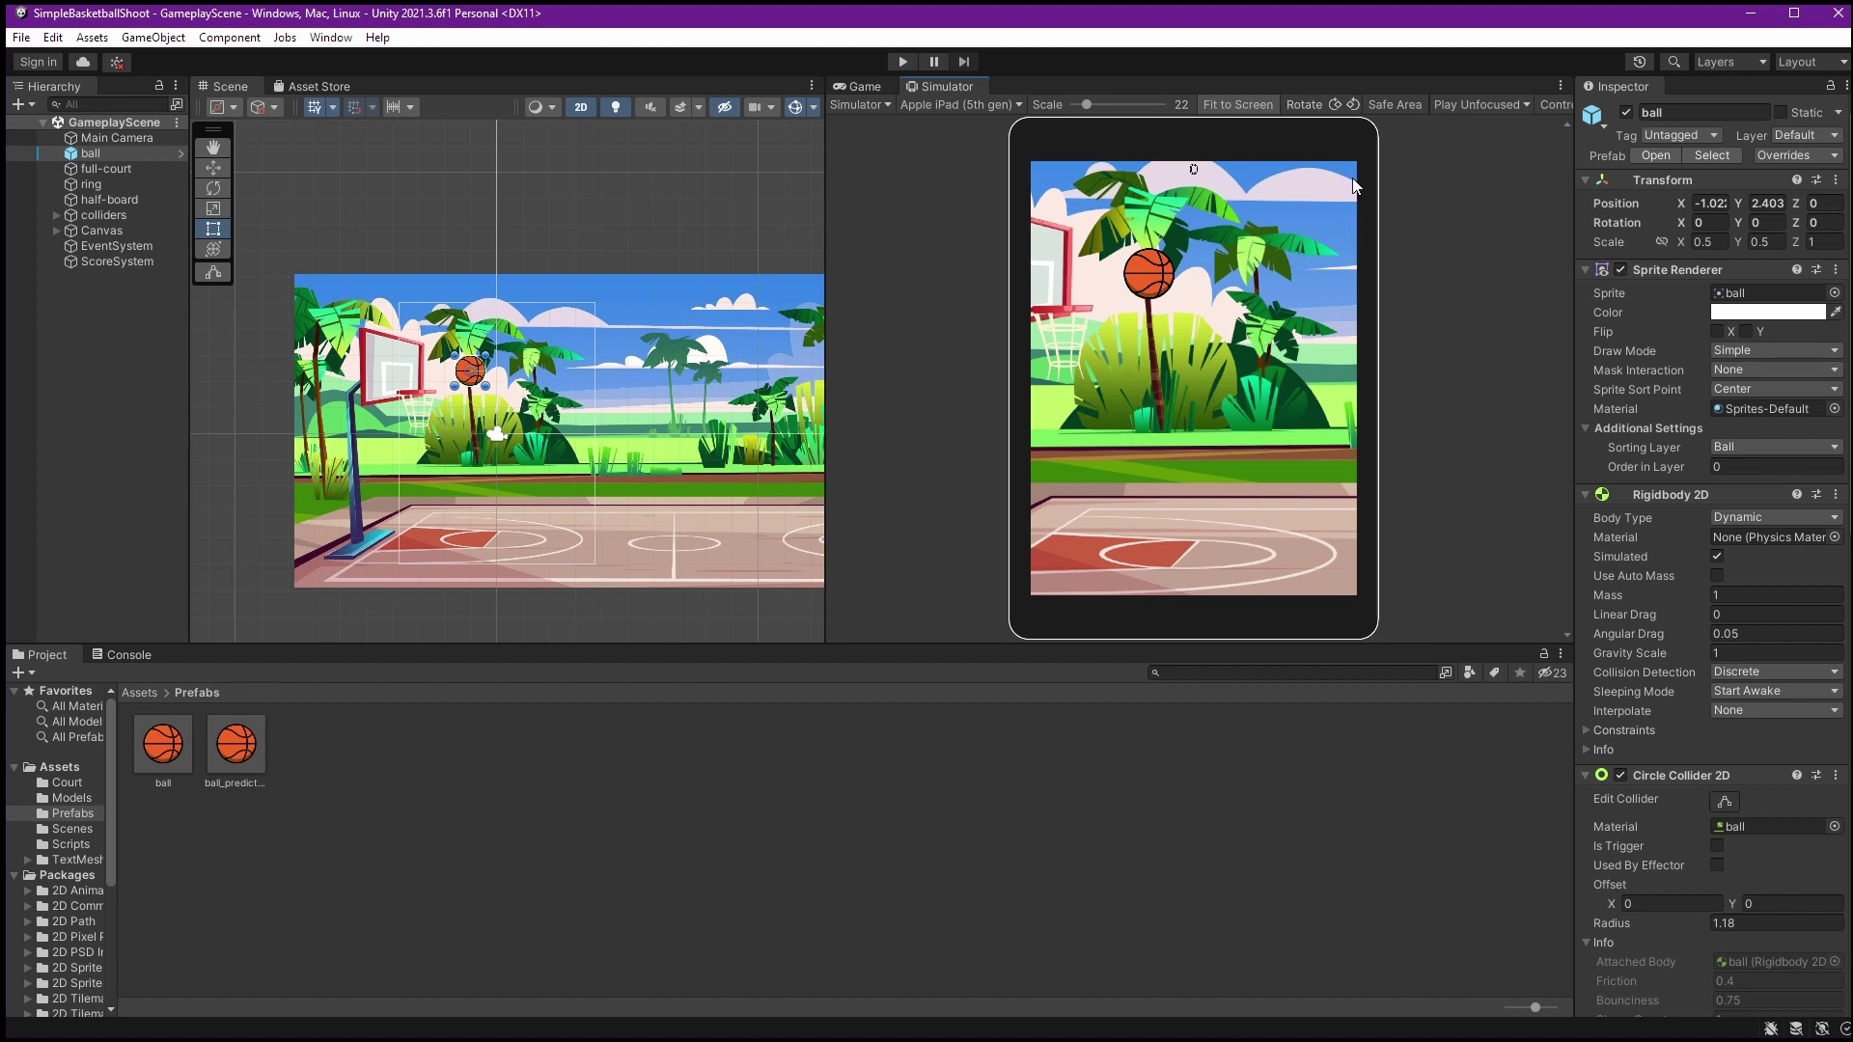
Rotate the simulated device to landscape and switch the device to Xiaomi Mi A3
left_click(1351, 104)
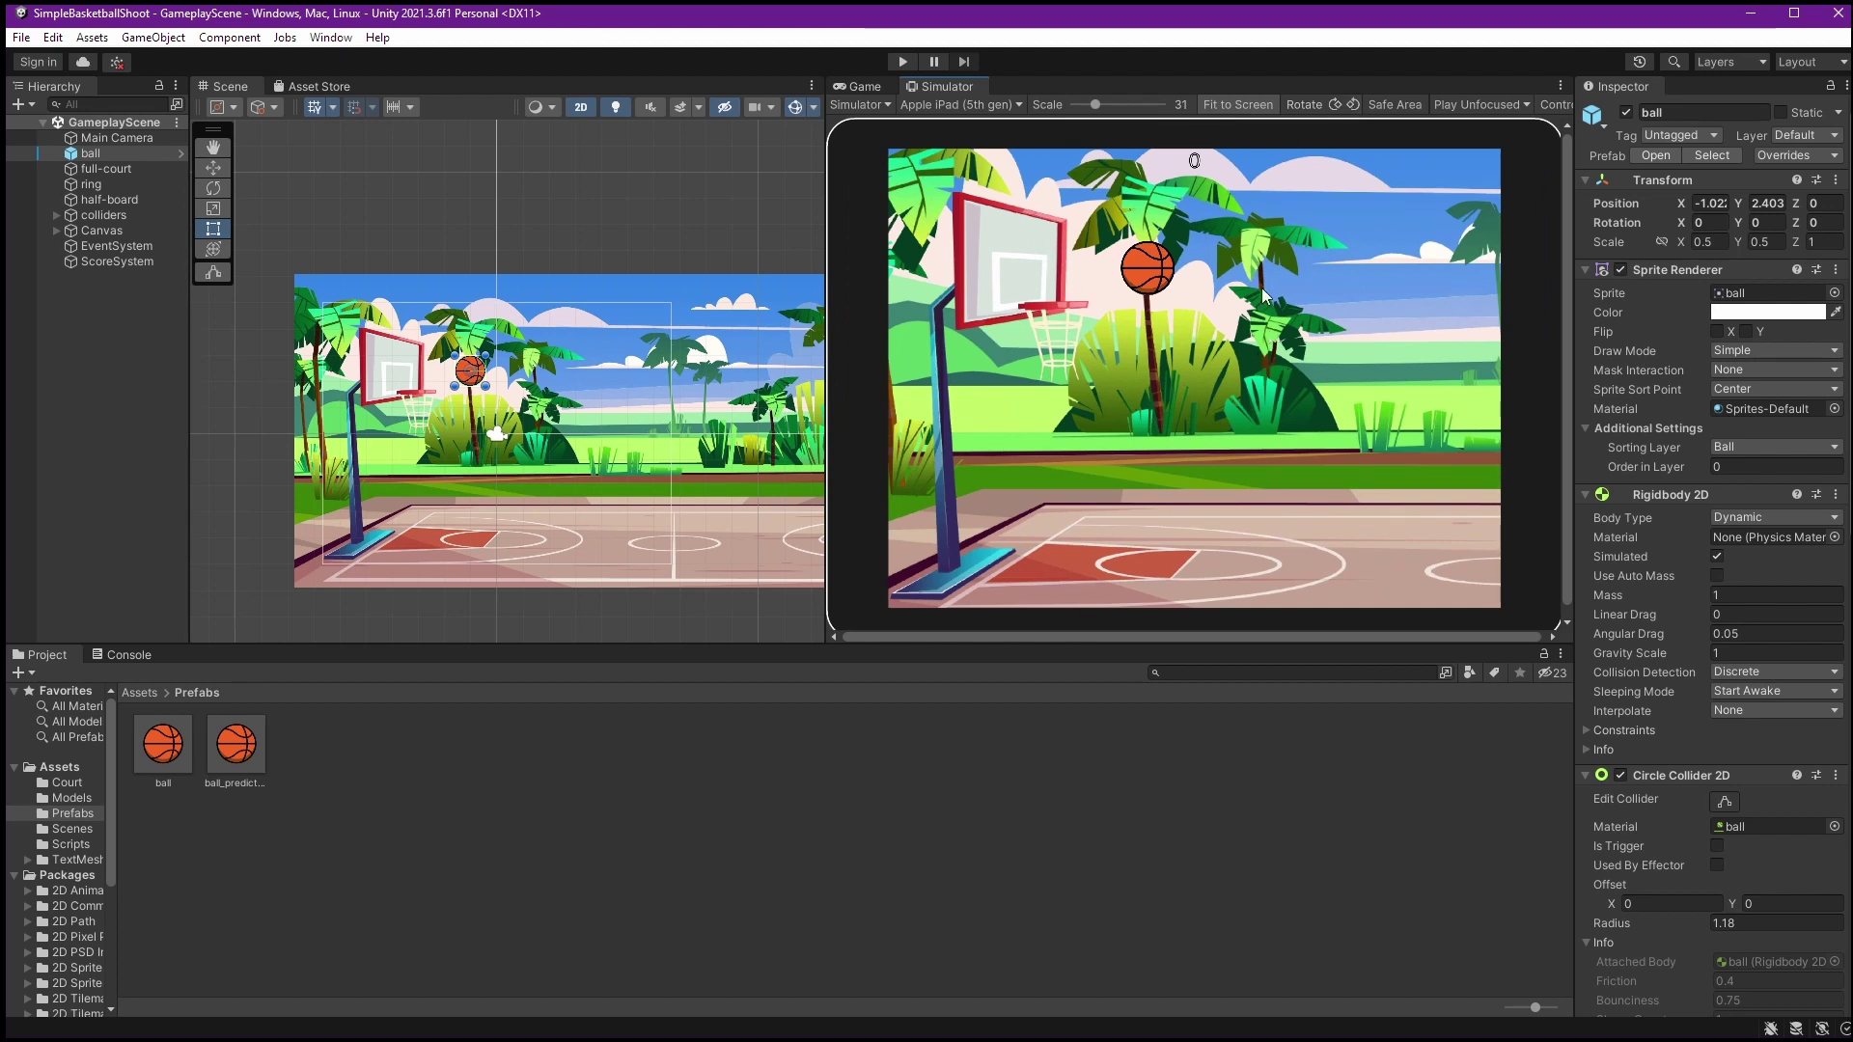
left_click(957, 106)
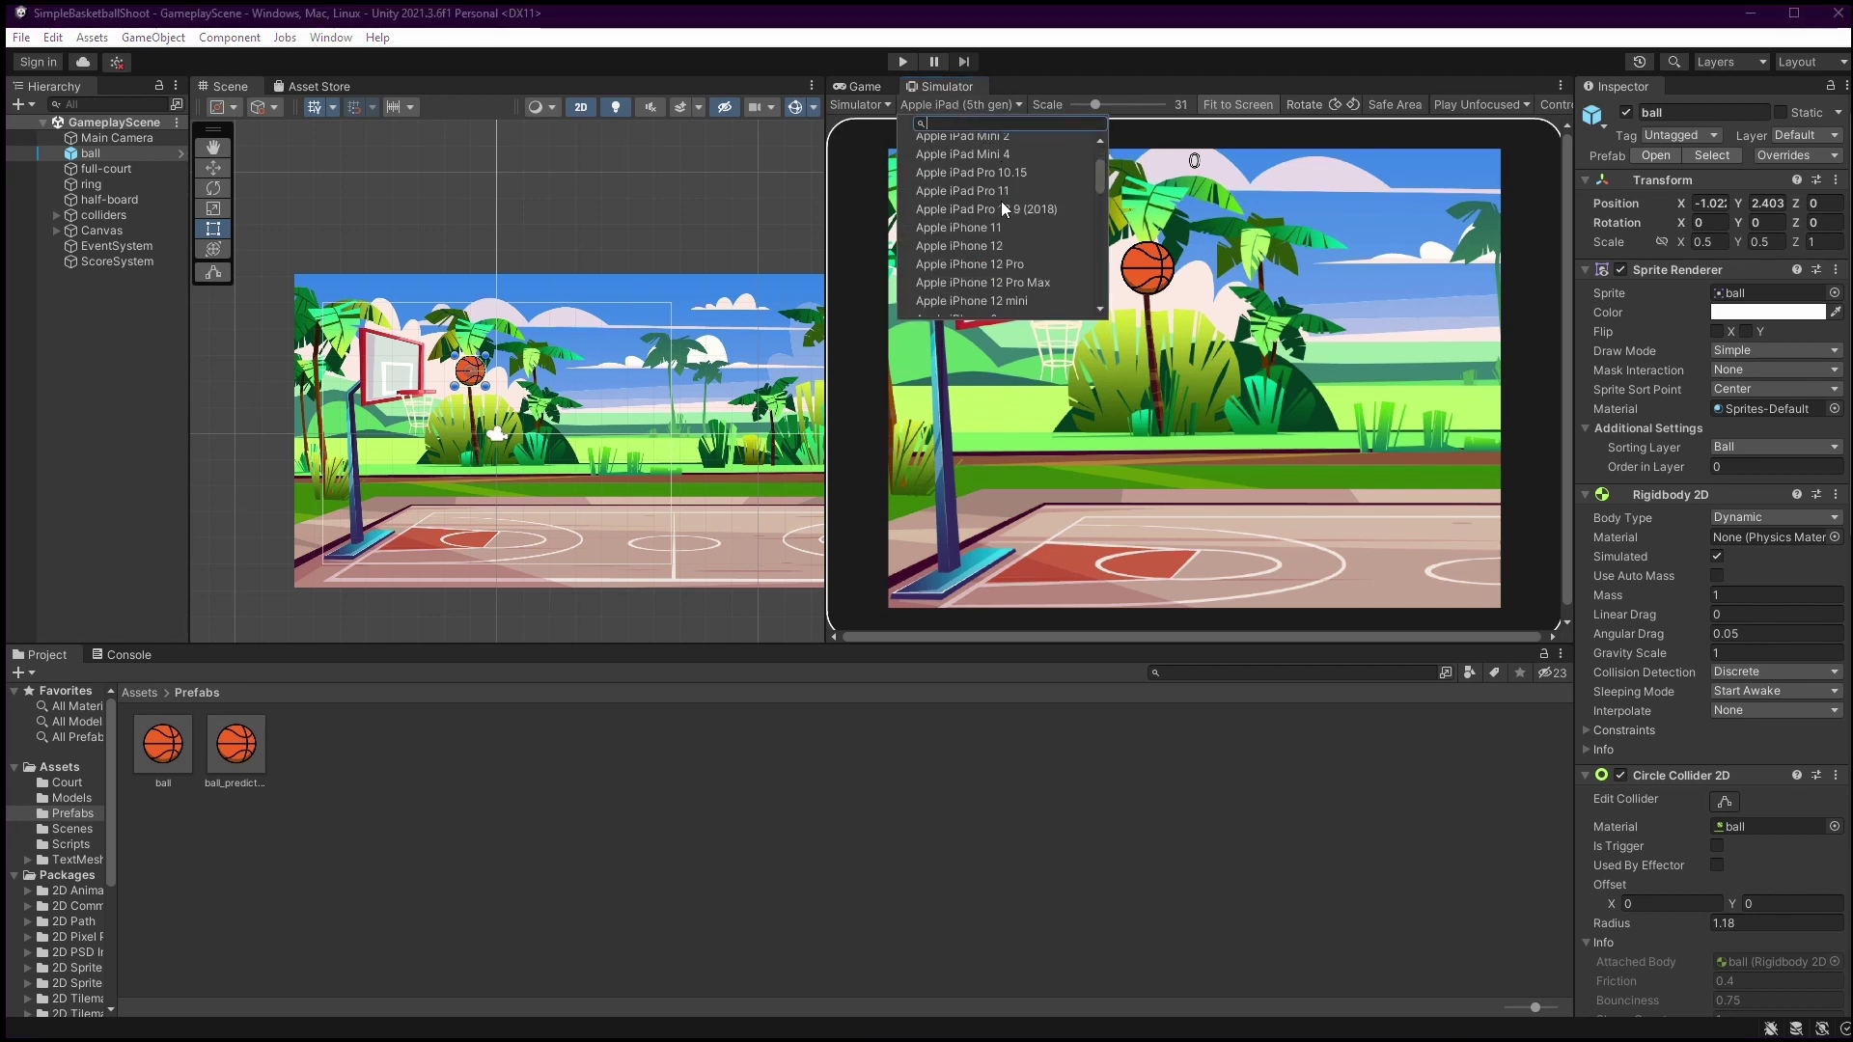
scroll(999, 200, "down", 20)
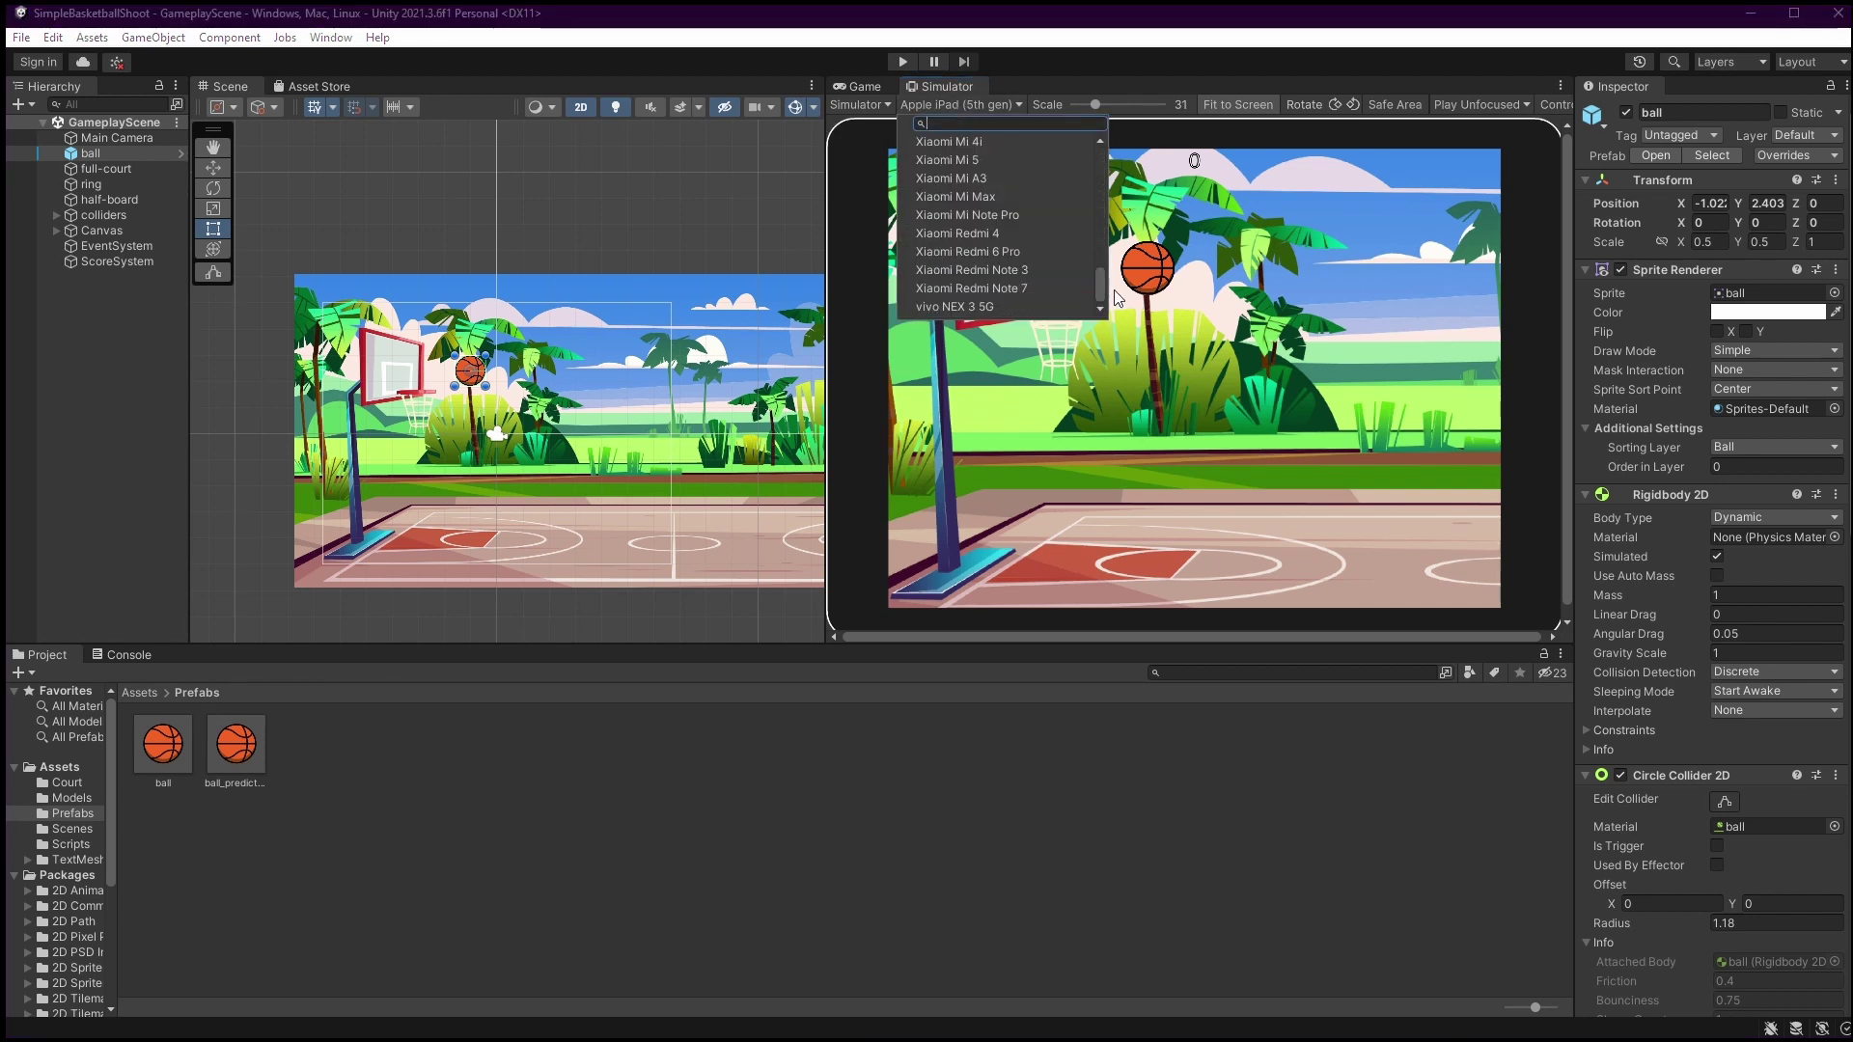
mouse_move(1102, 285)
left_mouse_down()
mouse_move(1091, 170)
mouse_move(1088, 292)
left_mouse_up()
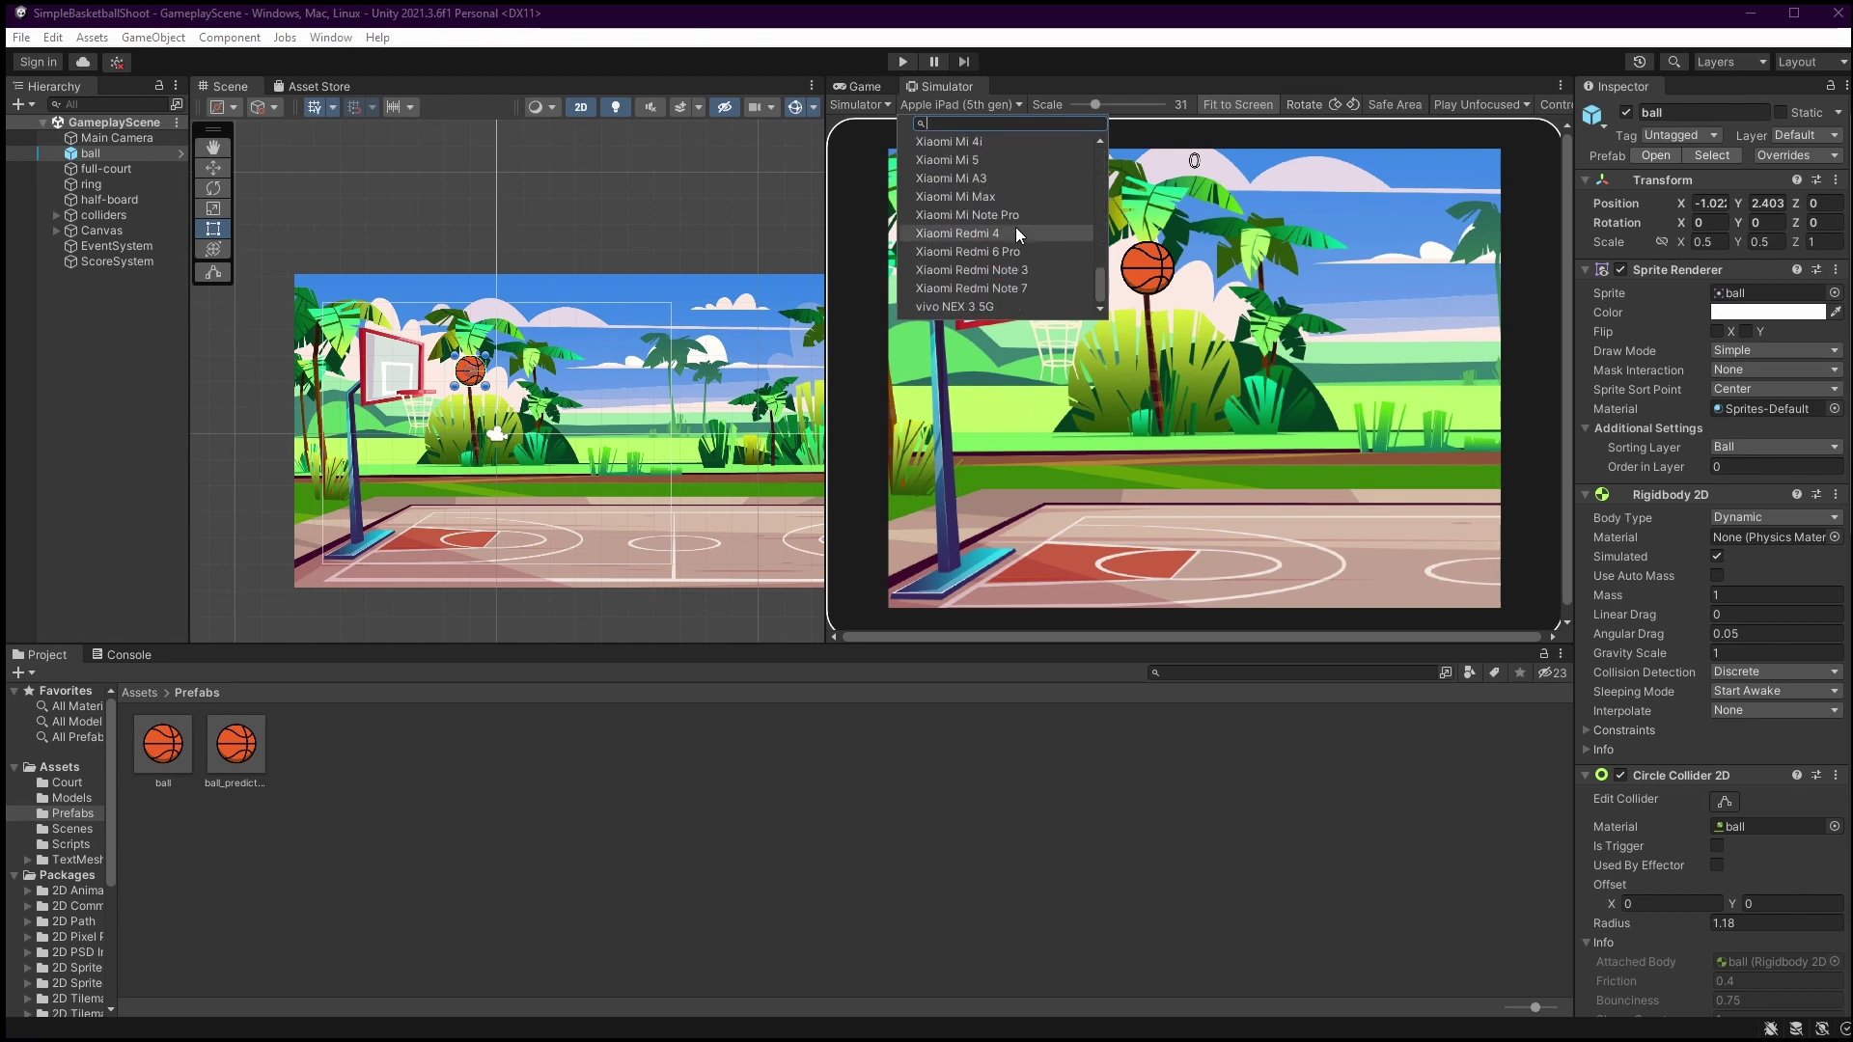
left_click(1021, 176)
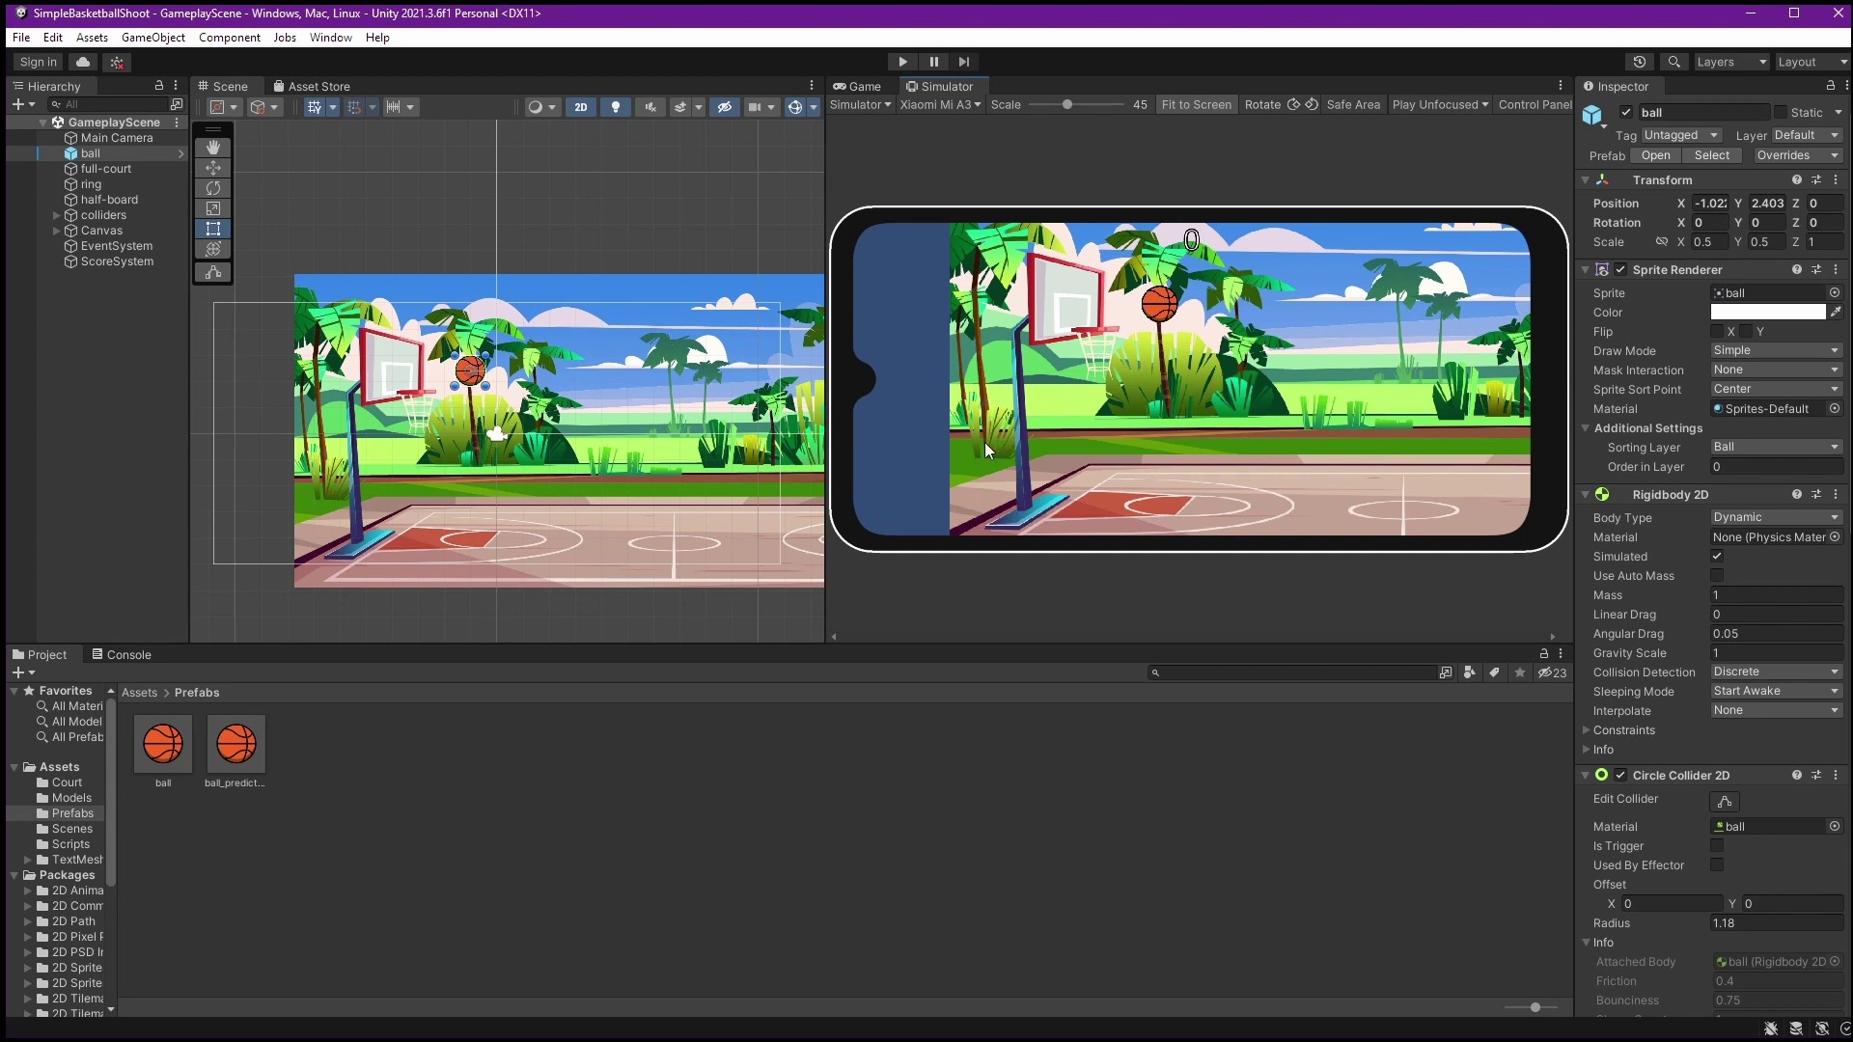
Switch the simulated device to Samsung Galaxy S9
left_click(929, 106)
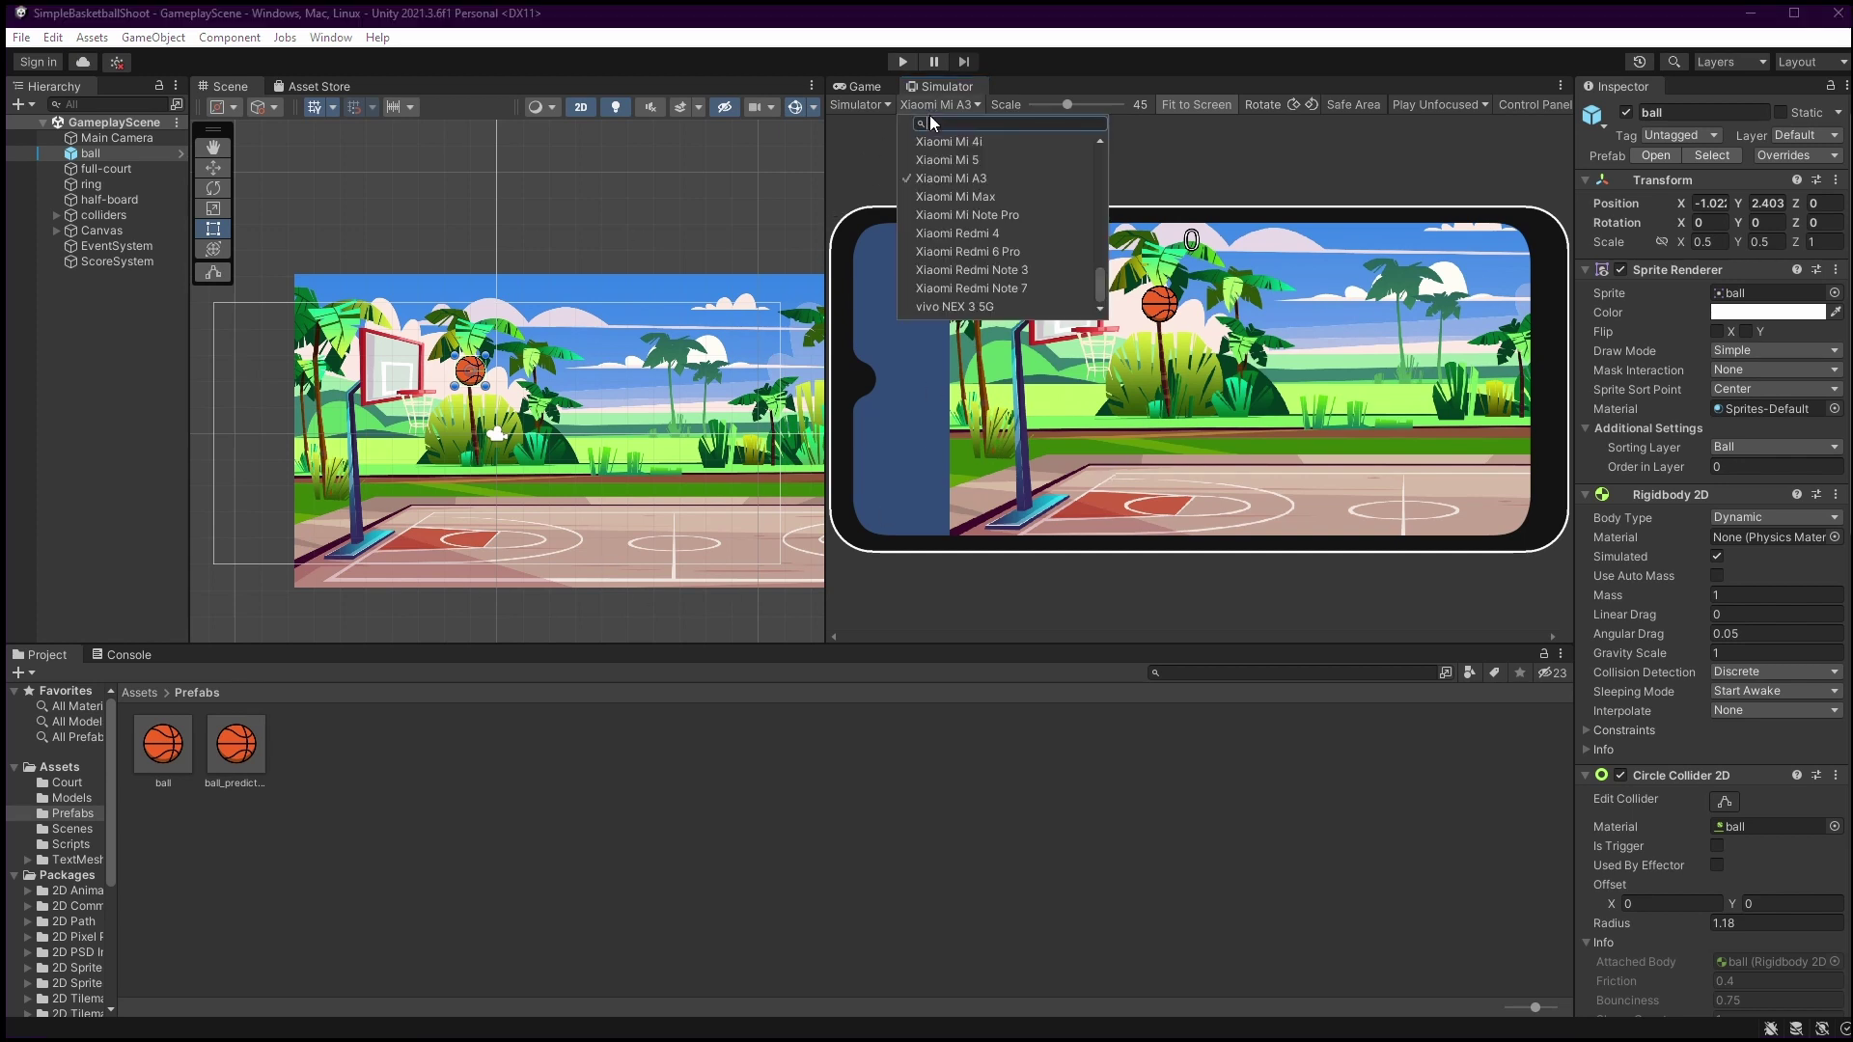
scroll(1023, 259, "up", 4)
scroll(1000, 241, "down", 1)
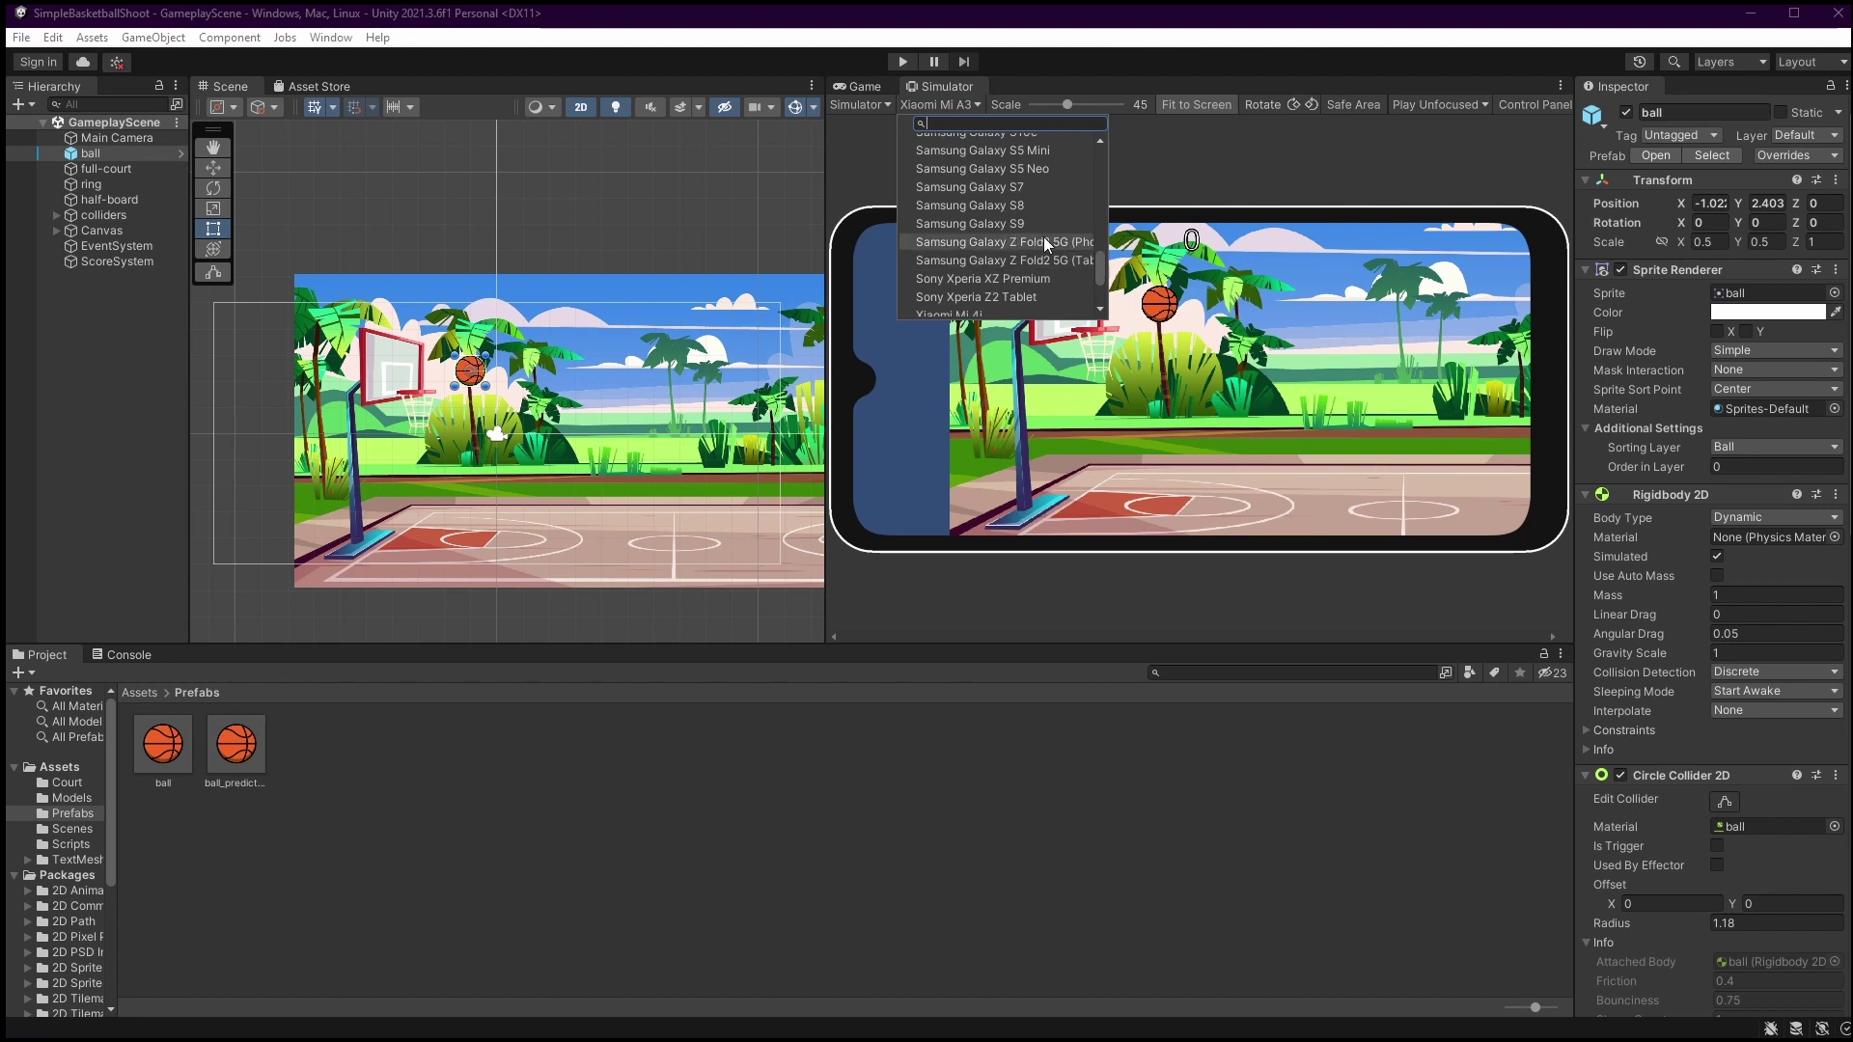
left_click(1044, 225)
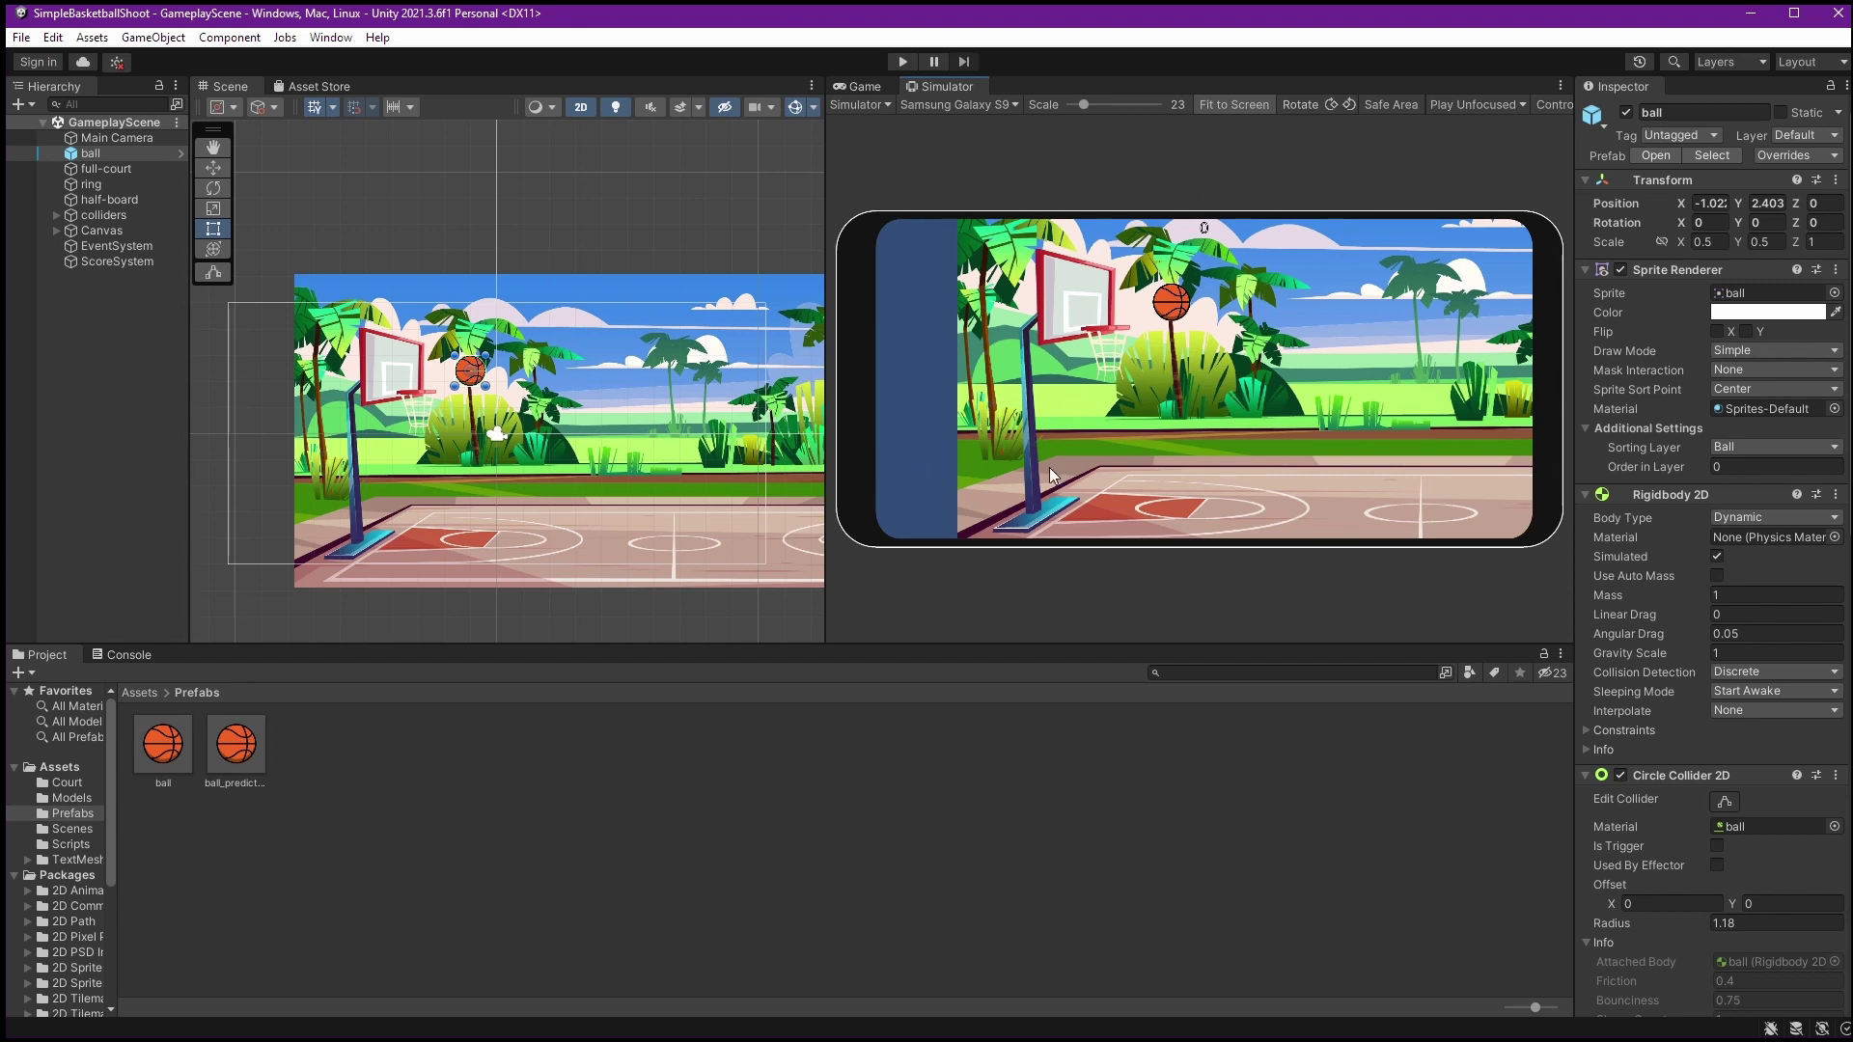
left_click(960, 105)
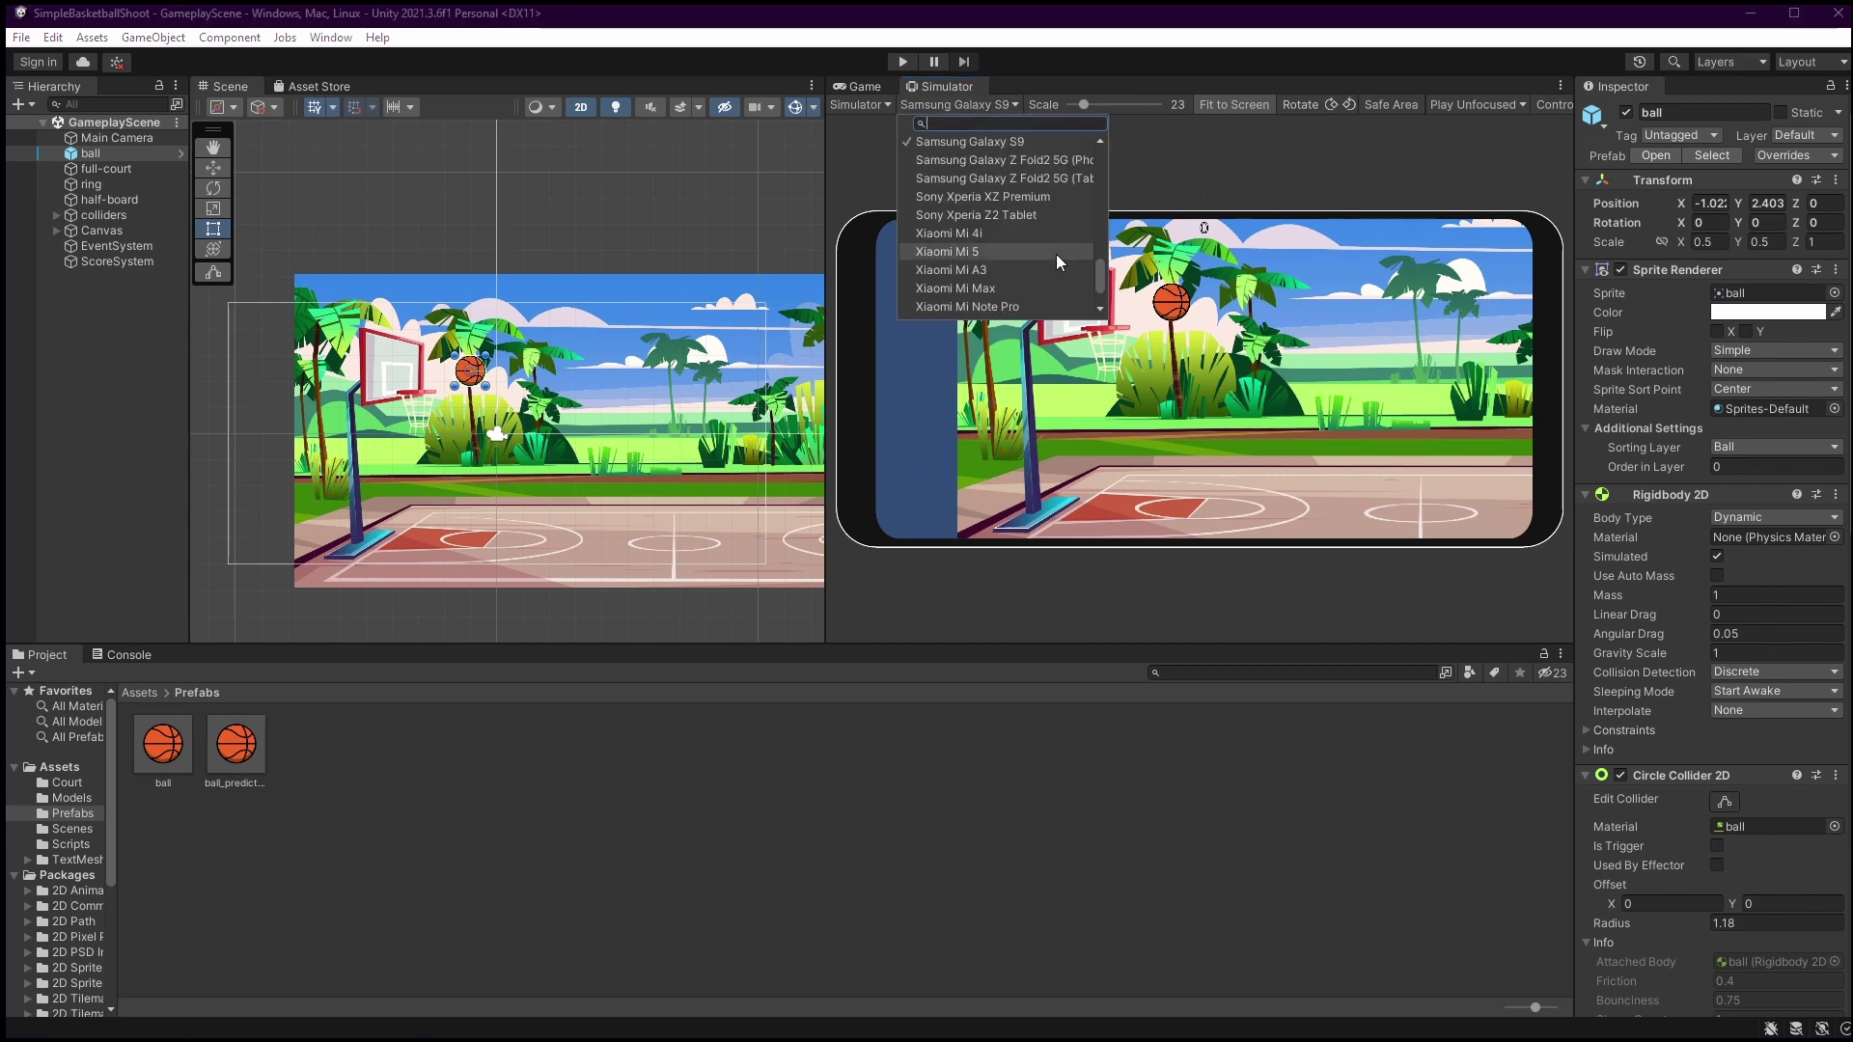
scroll(972, 258, "up", 5)
key("Escape")
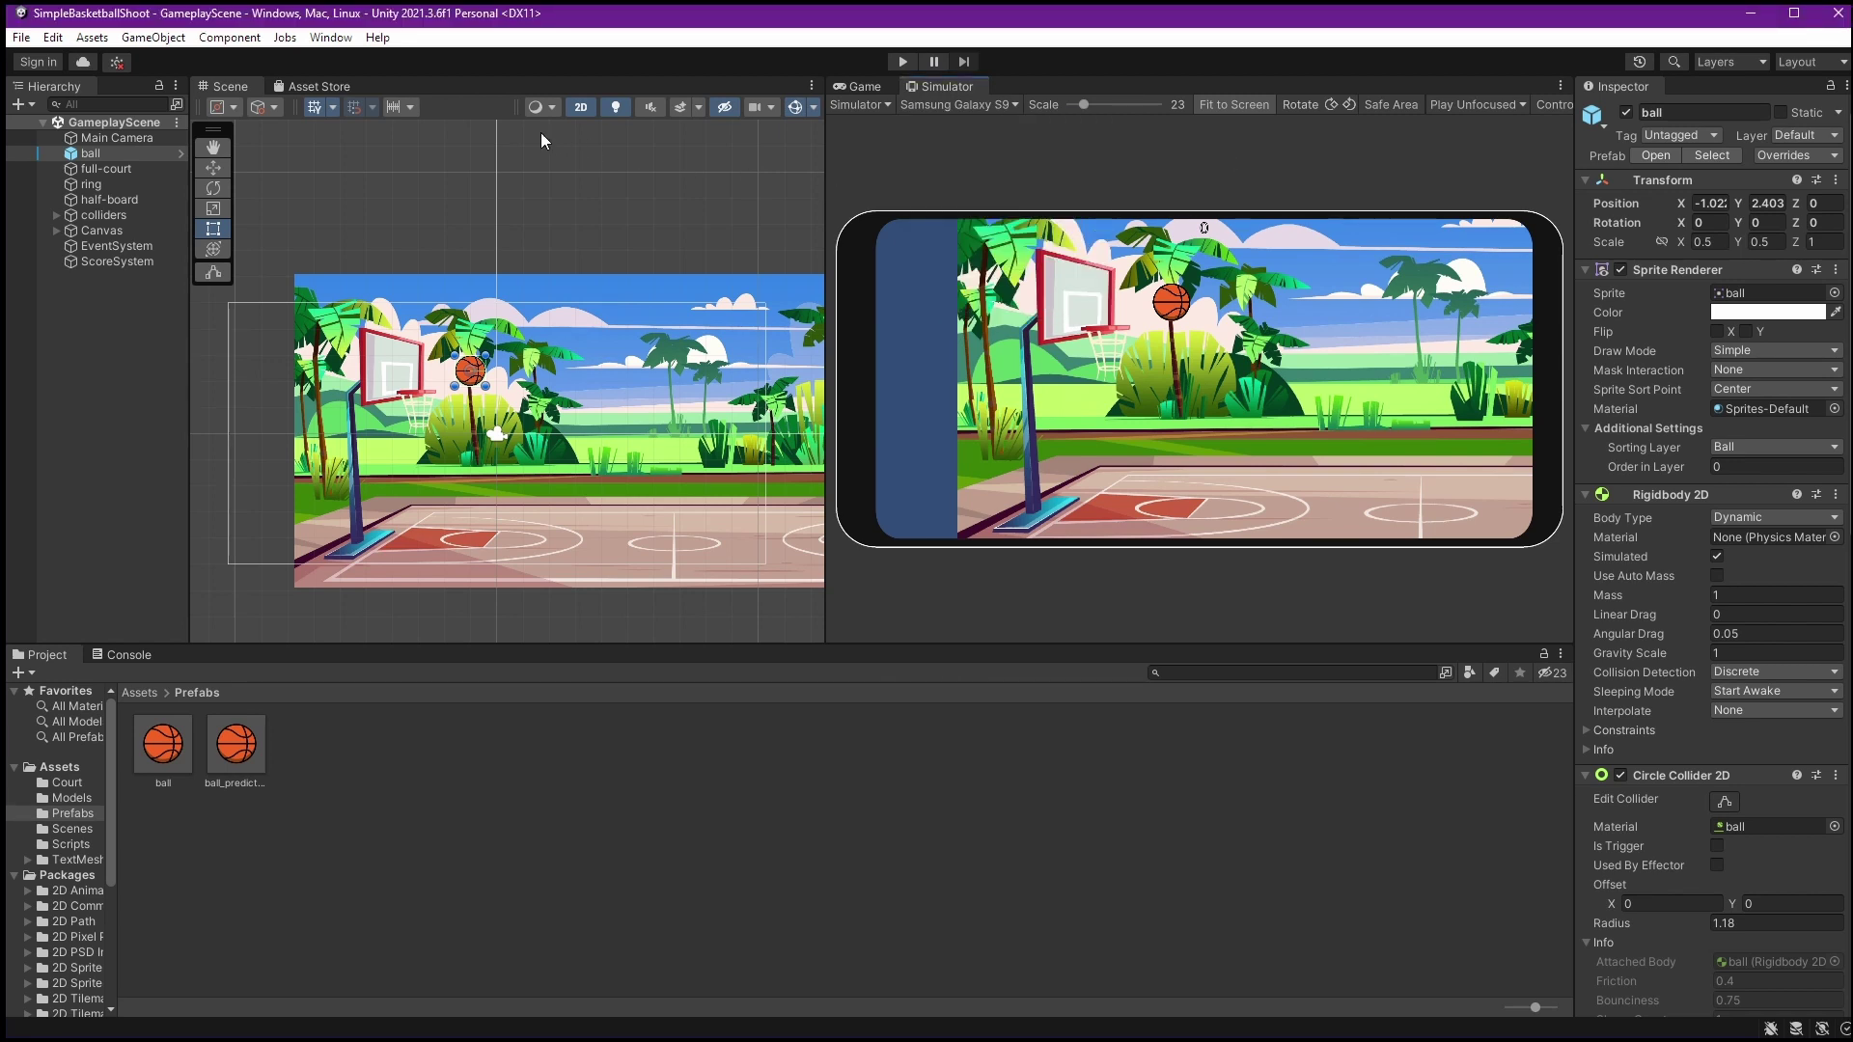
Open the Package Manager, move its window over the Simulator view, and list the Unity Registry packages
left_click(330, 37)
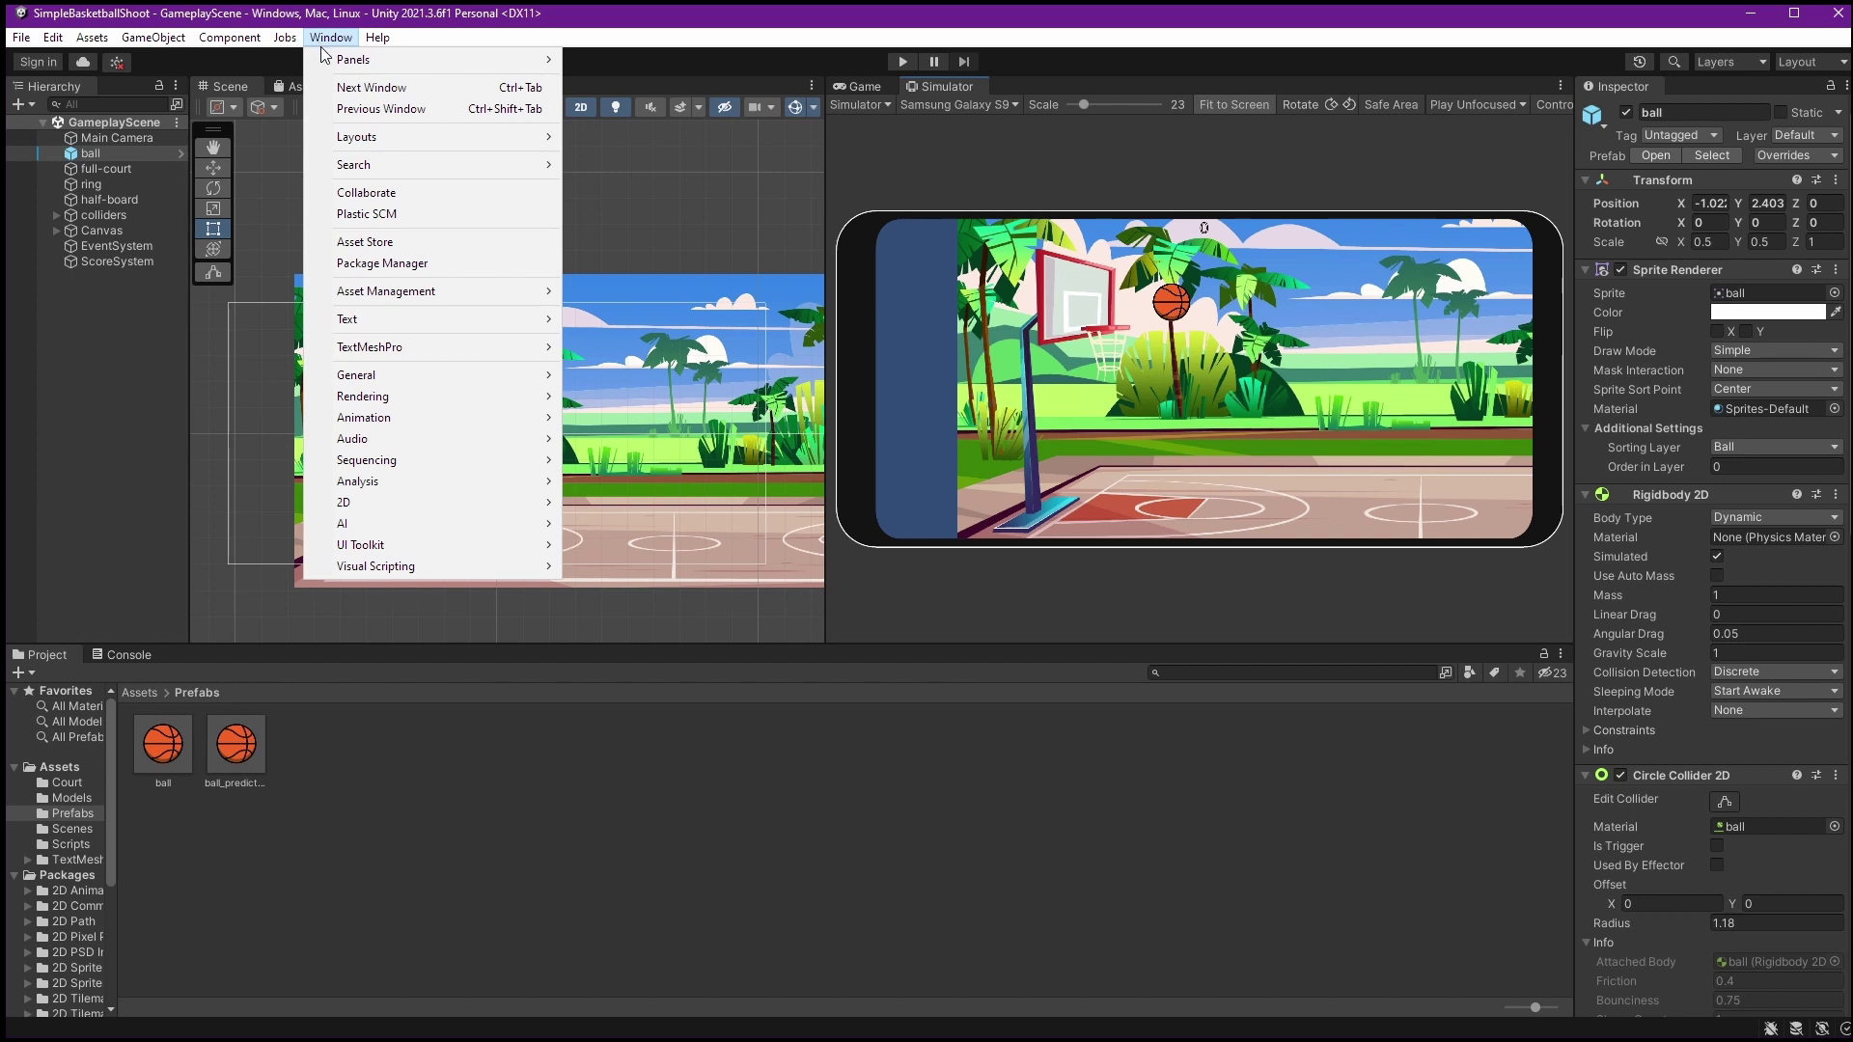
left_click(399, 271)
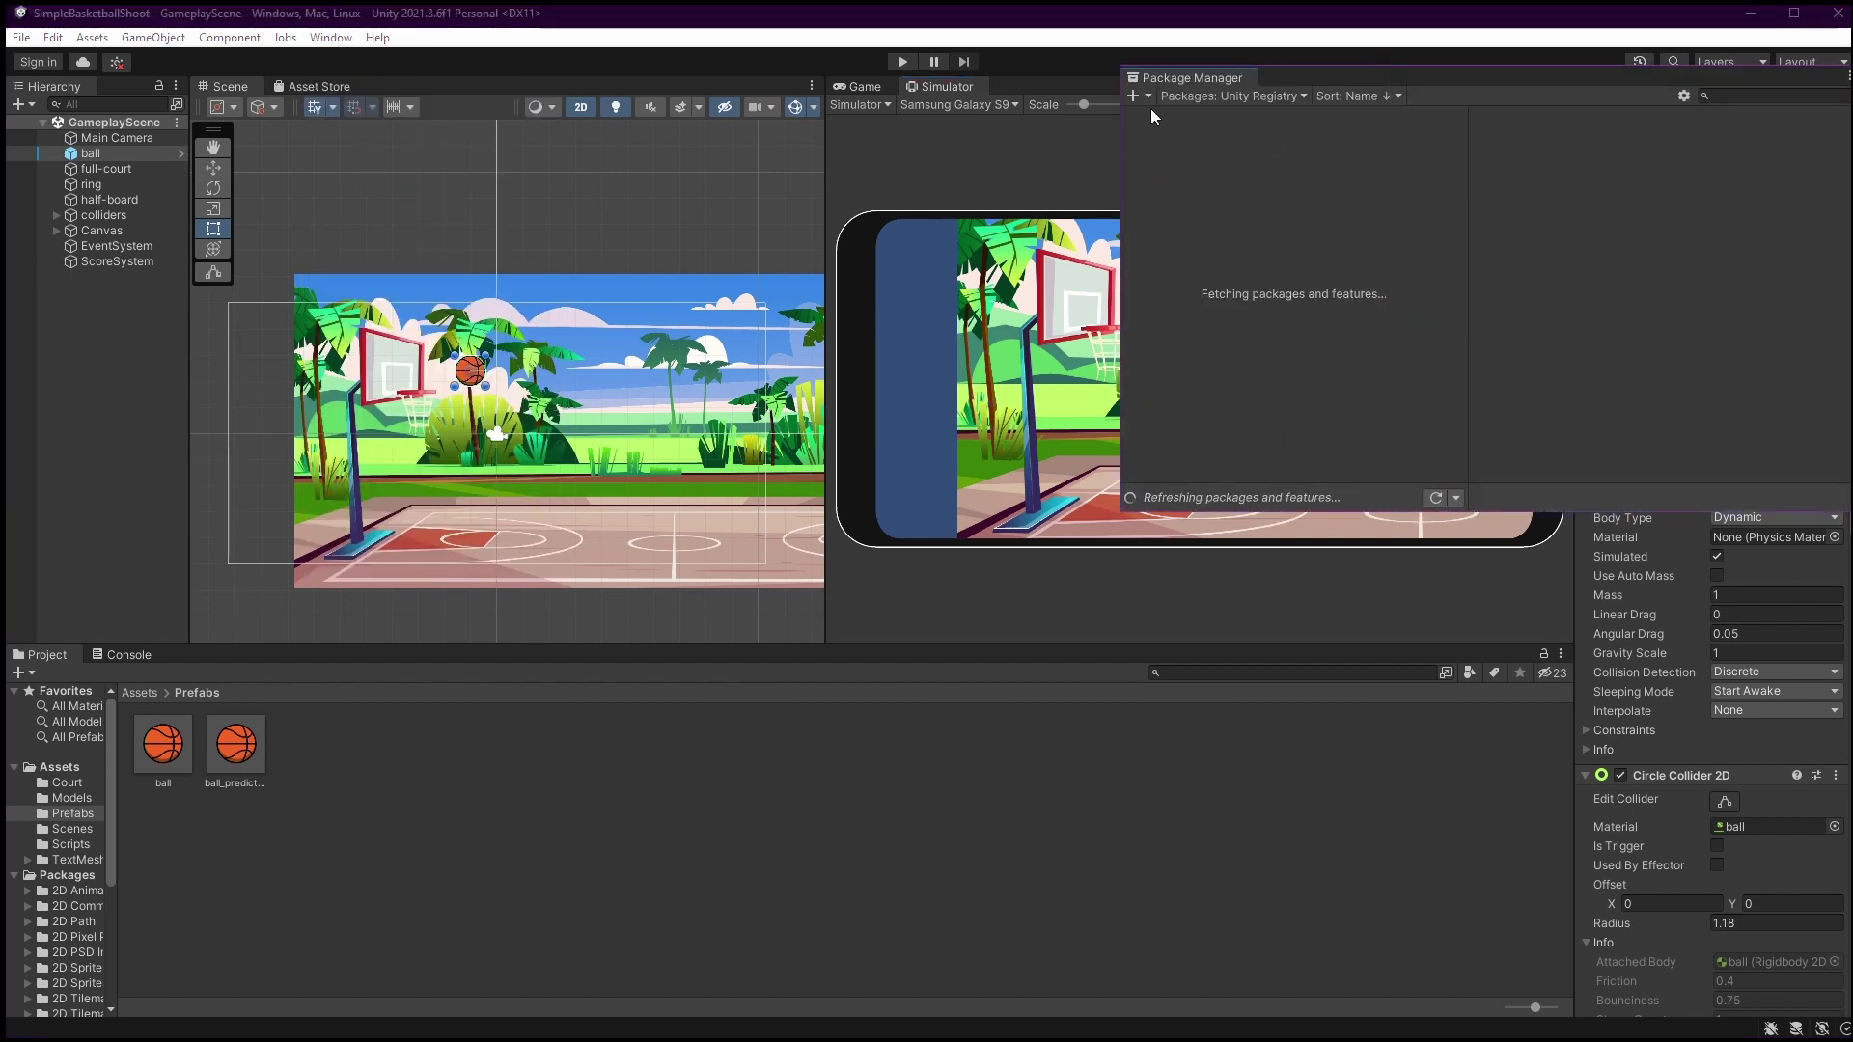
left_click_drag(1267, 71, 965, 179)
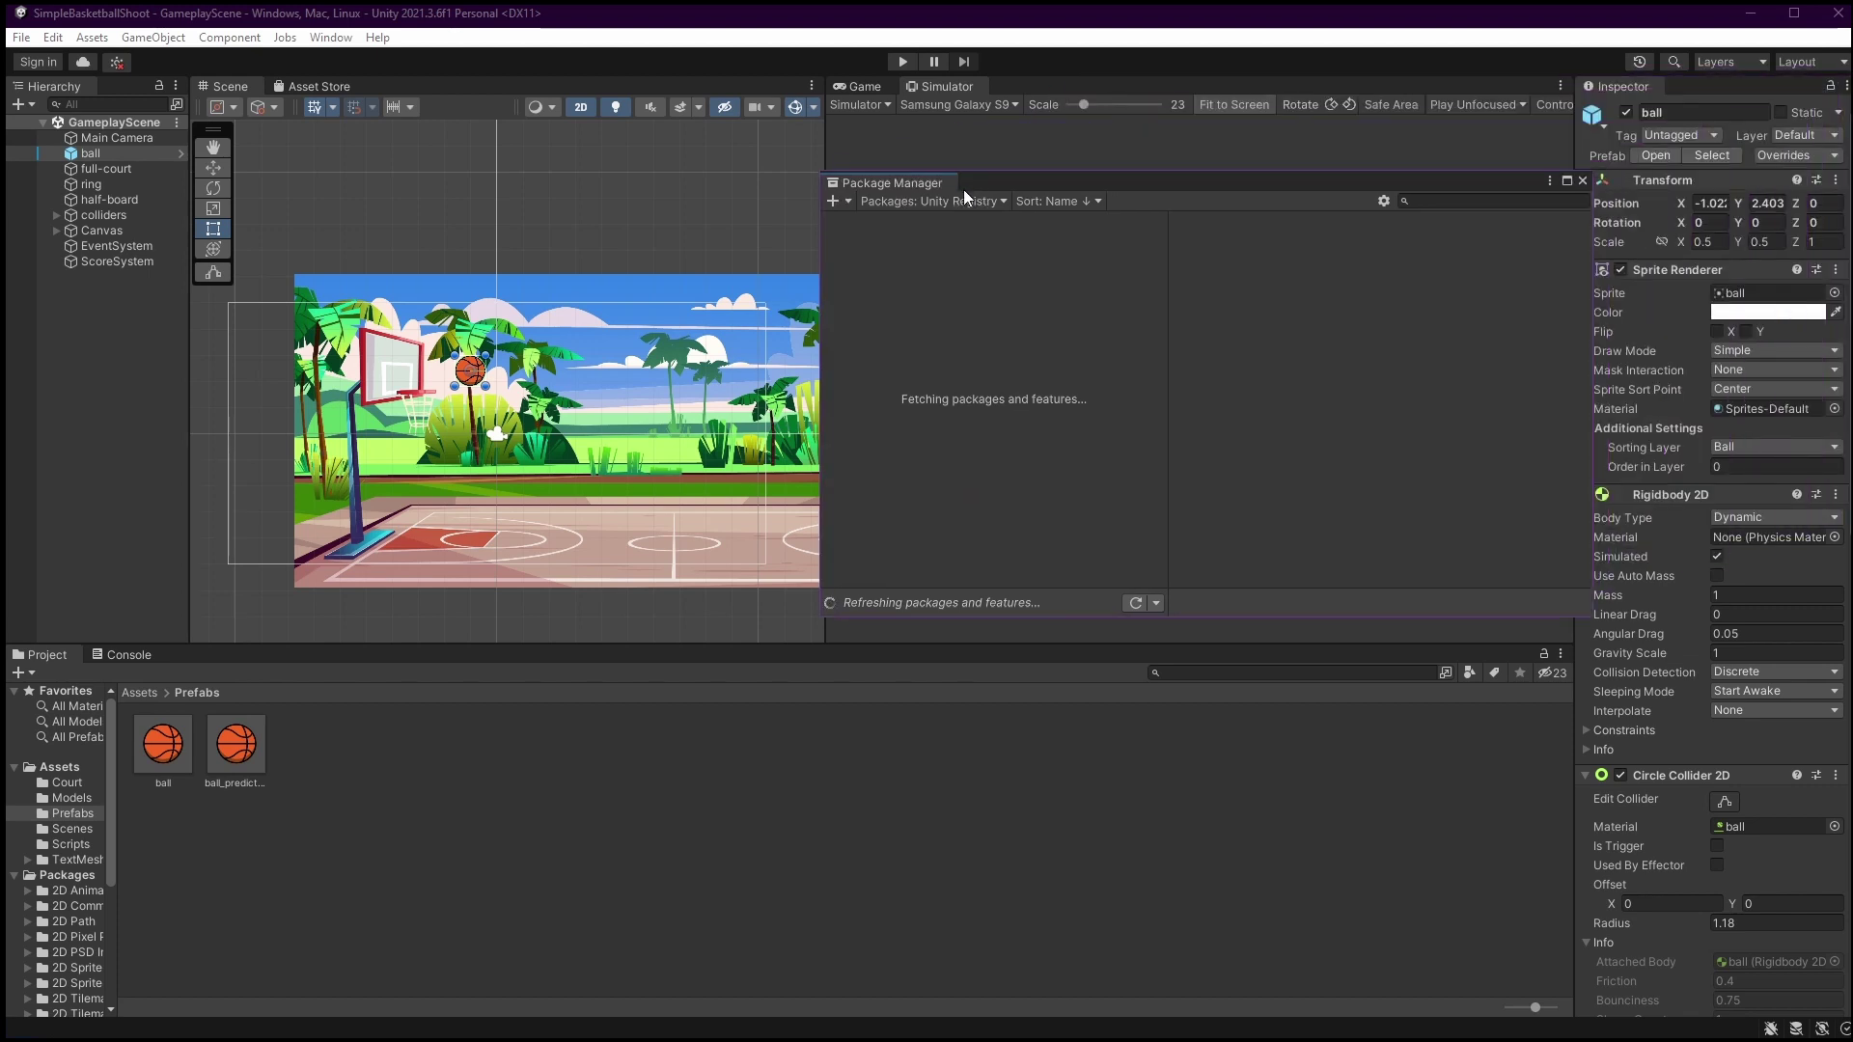
left_click(950, 202)
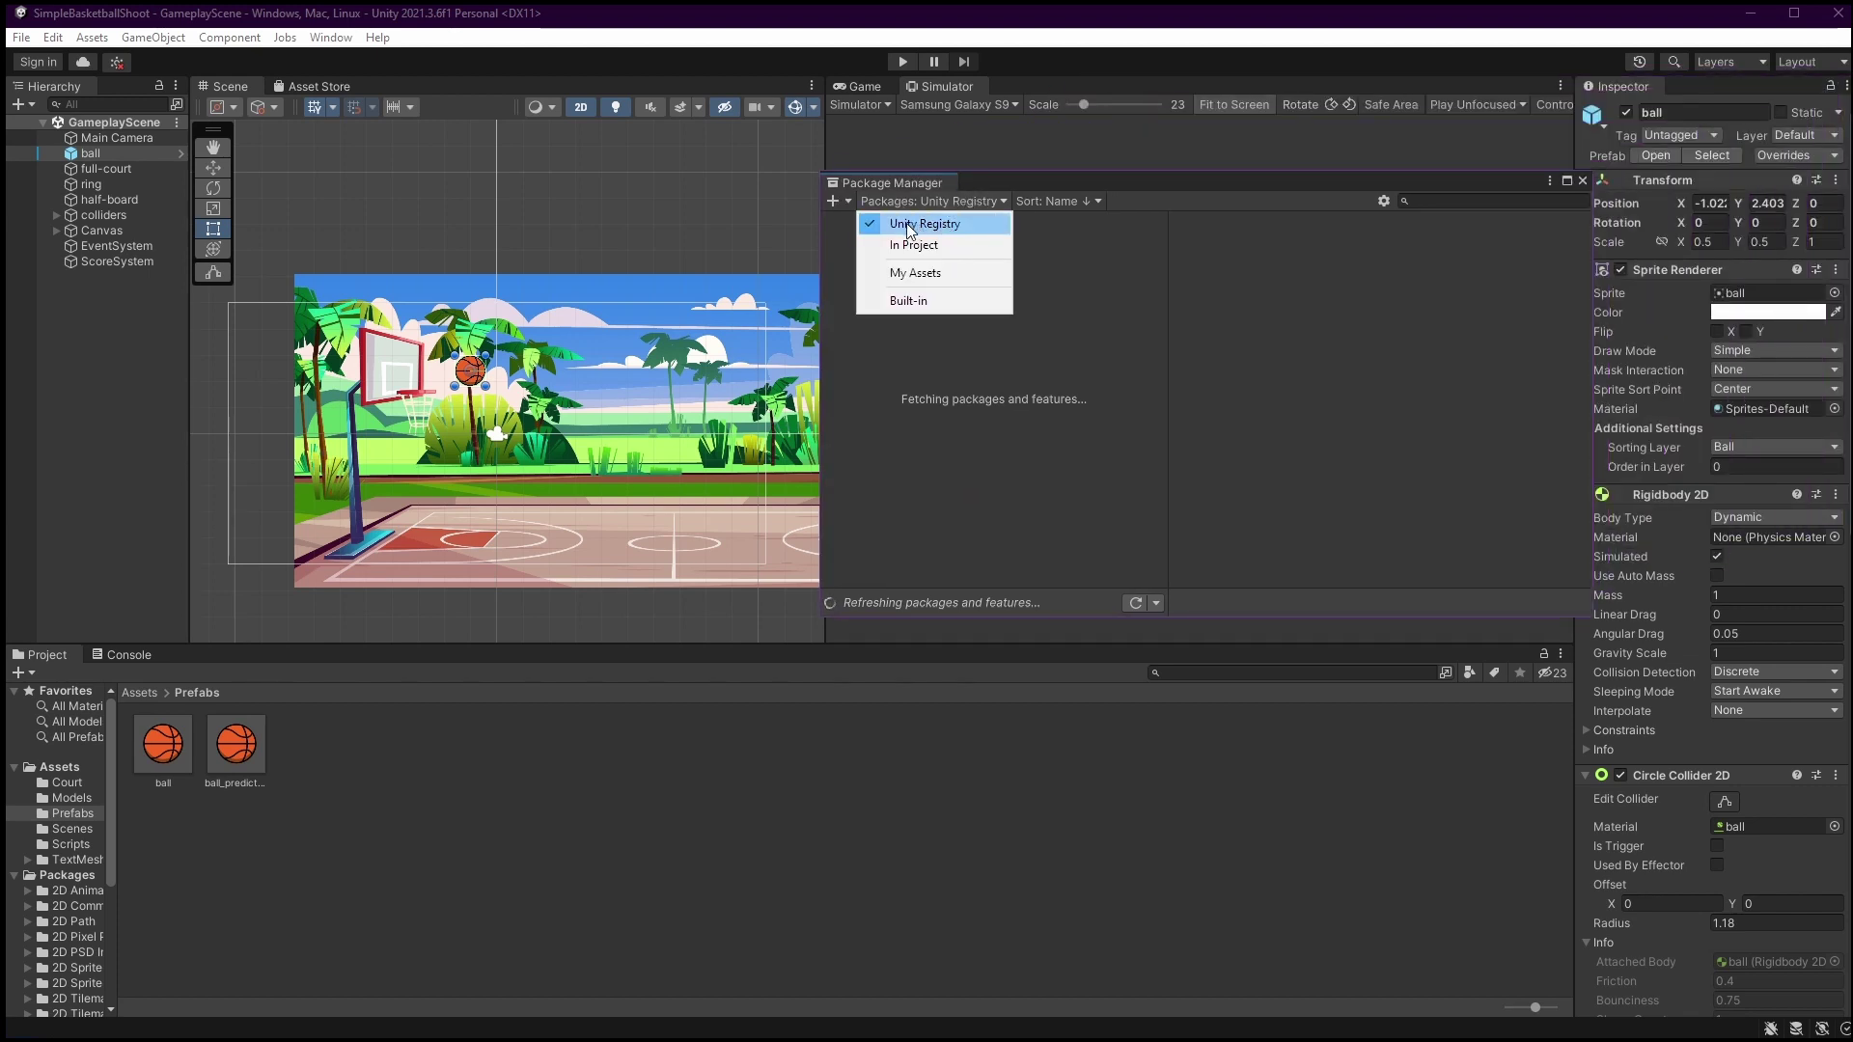
left_click(988, 203)
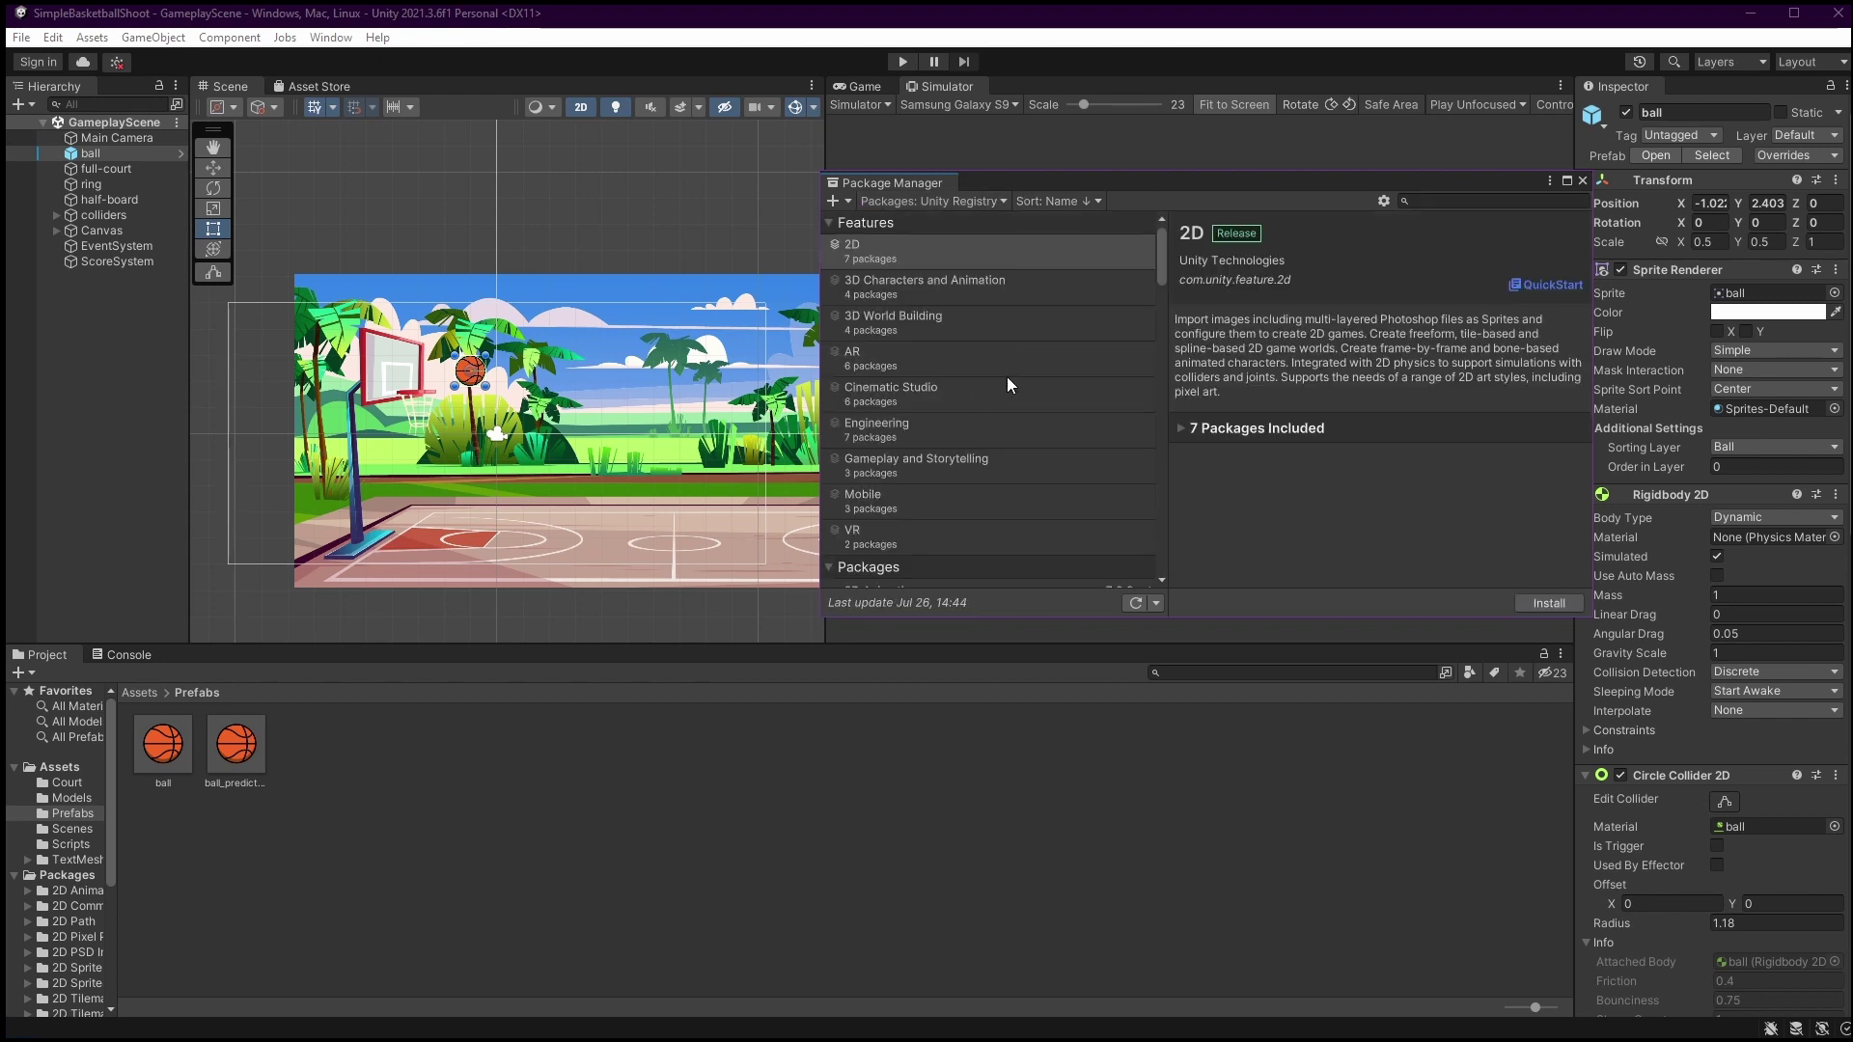
Search the registry for Cinemachine, install version 2.8.6, and close the Package Manager
left_click(1440, 200)
type("cinemach")
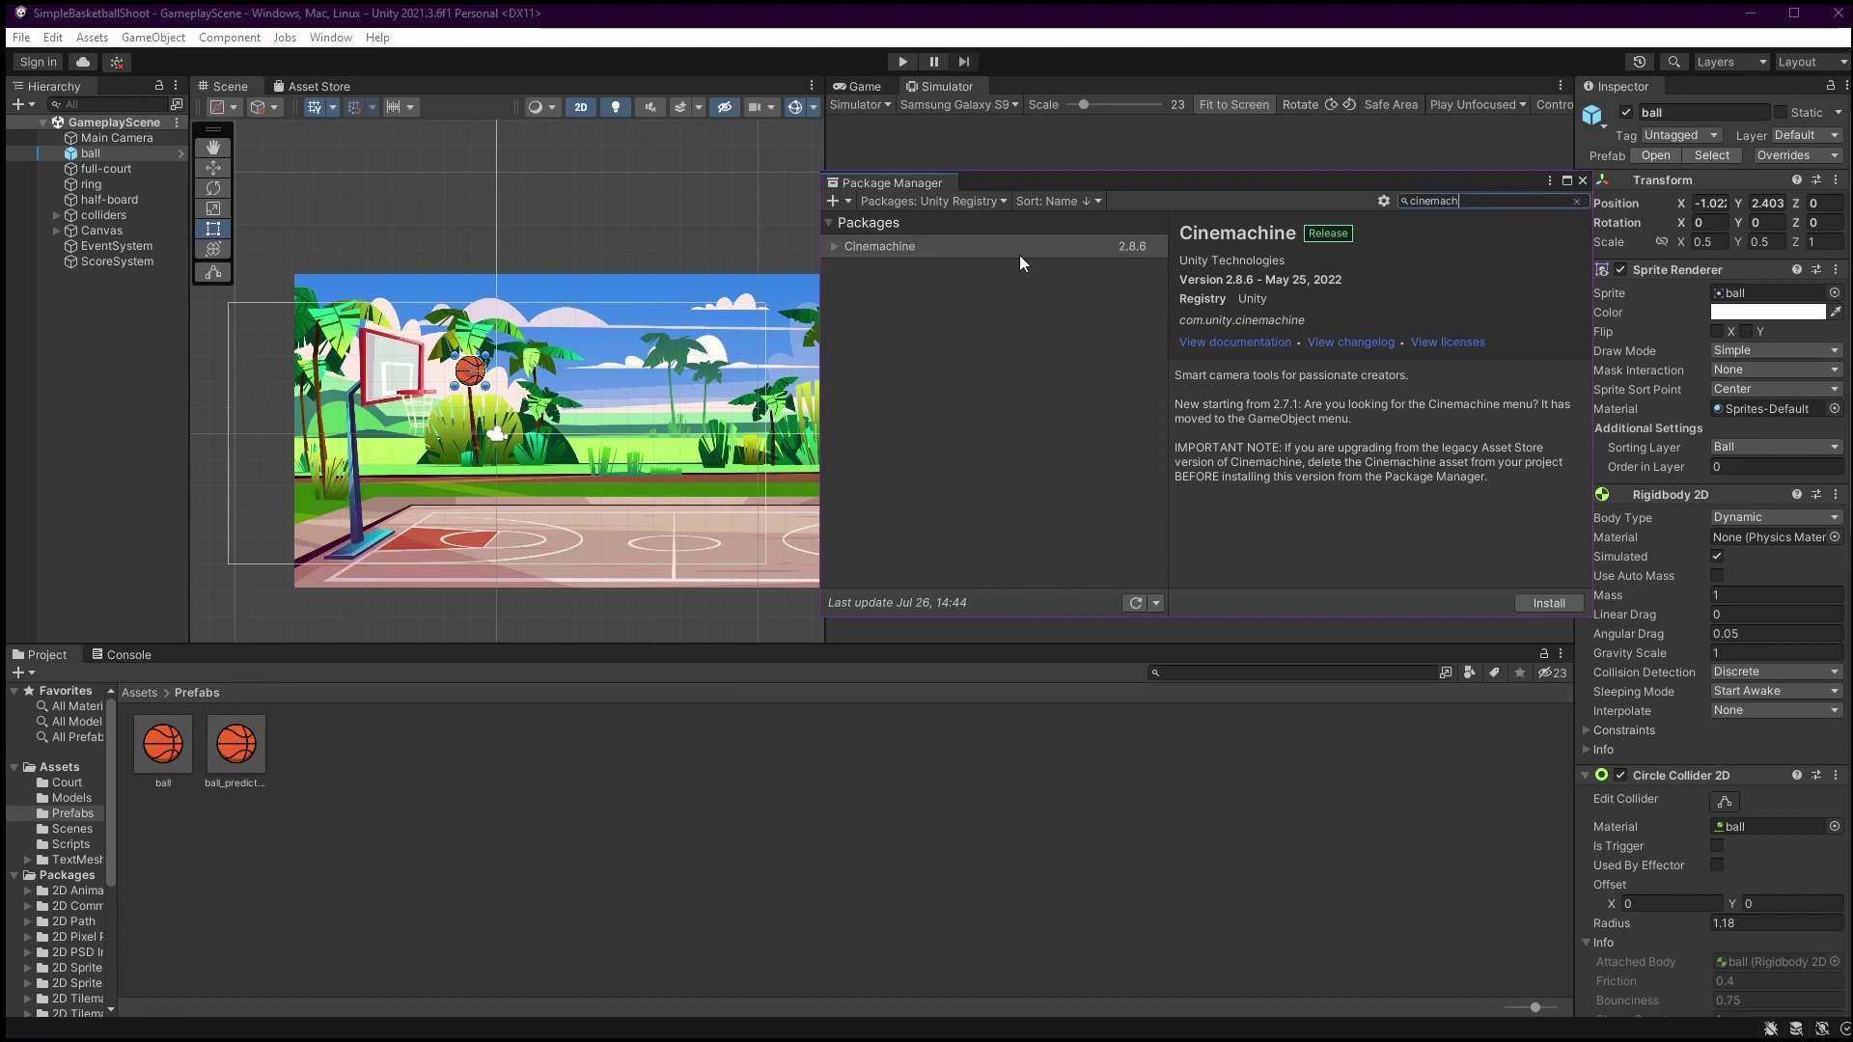
left_click(1010, 253)
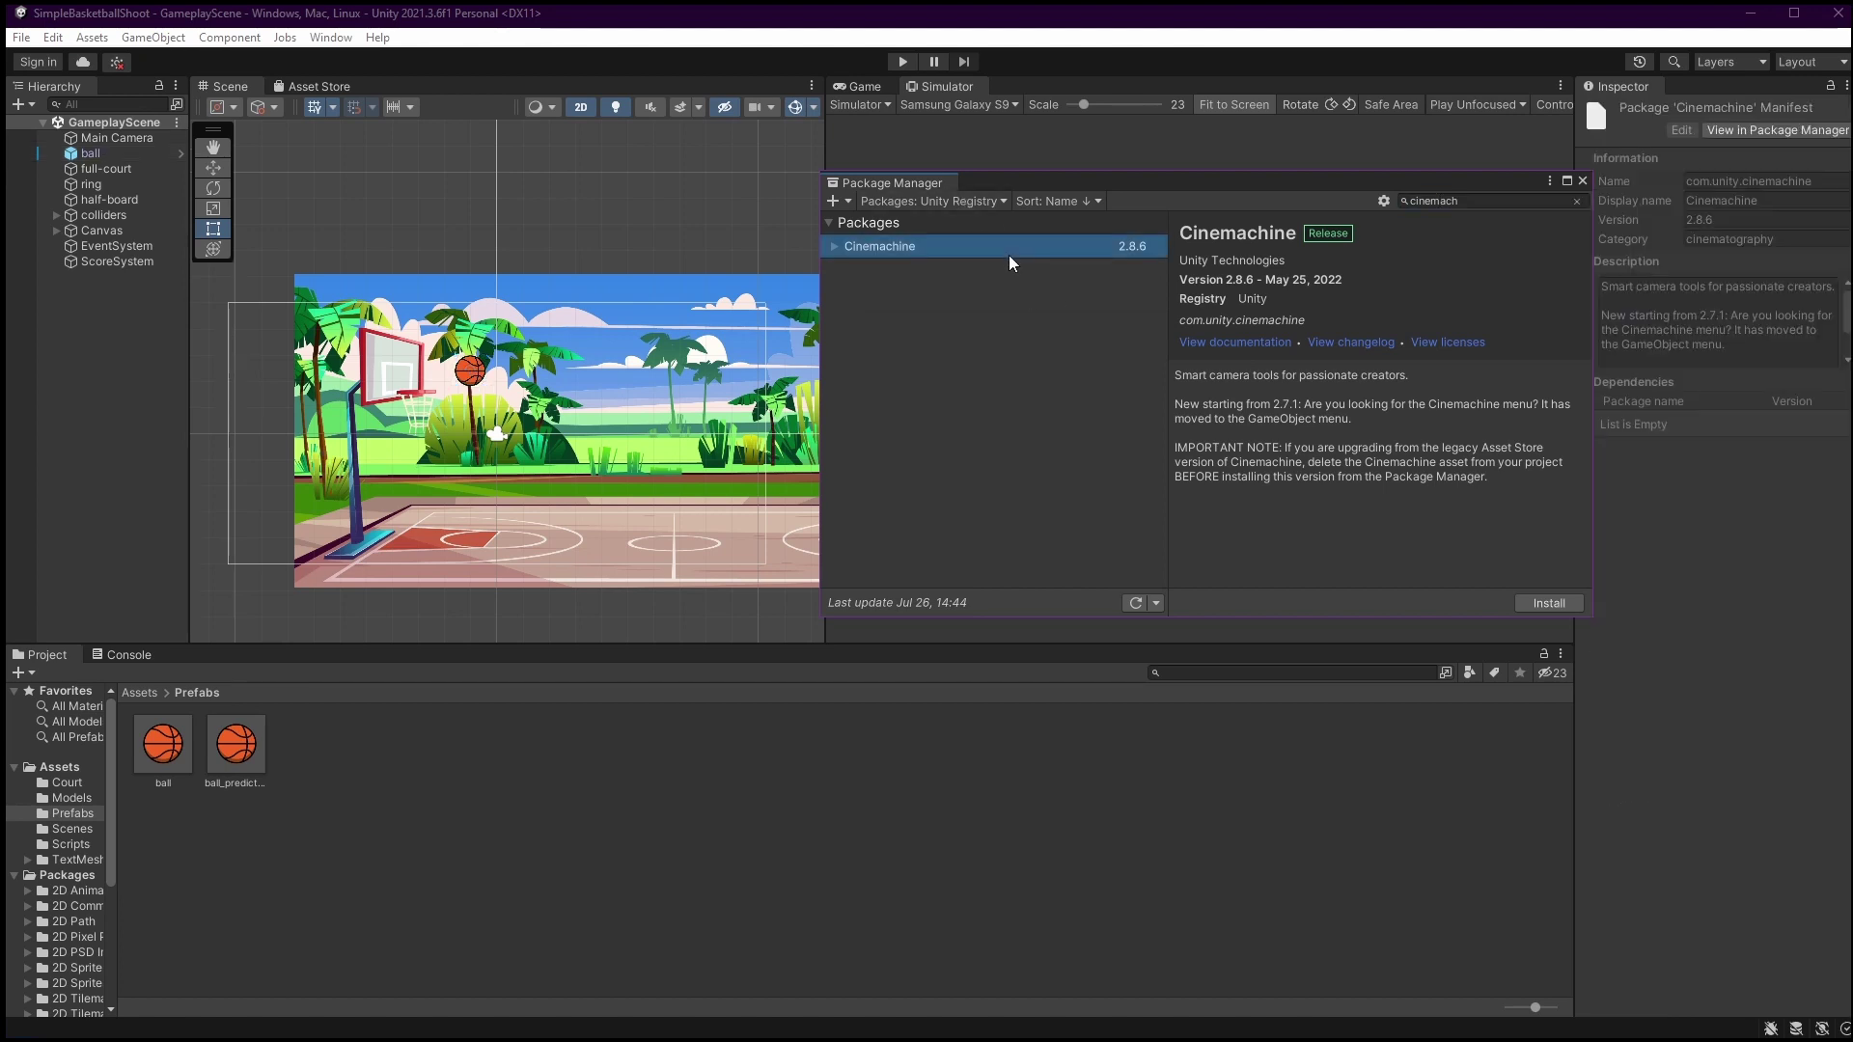
left_click(1563, 600)
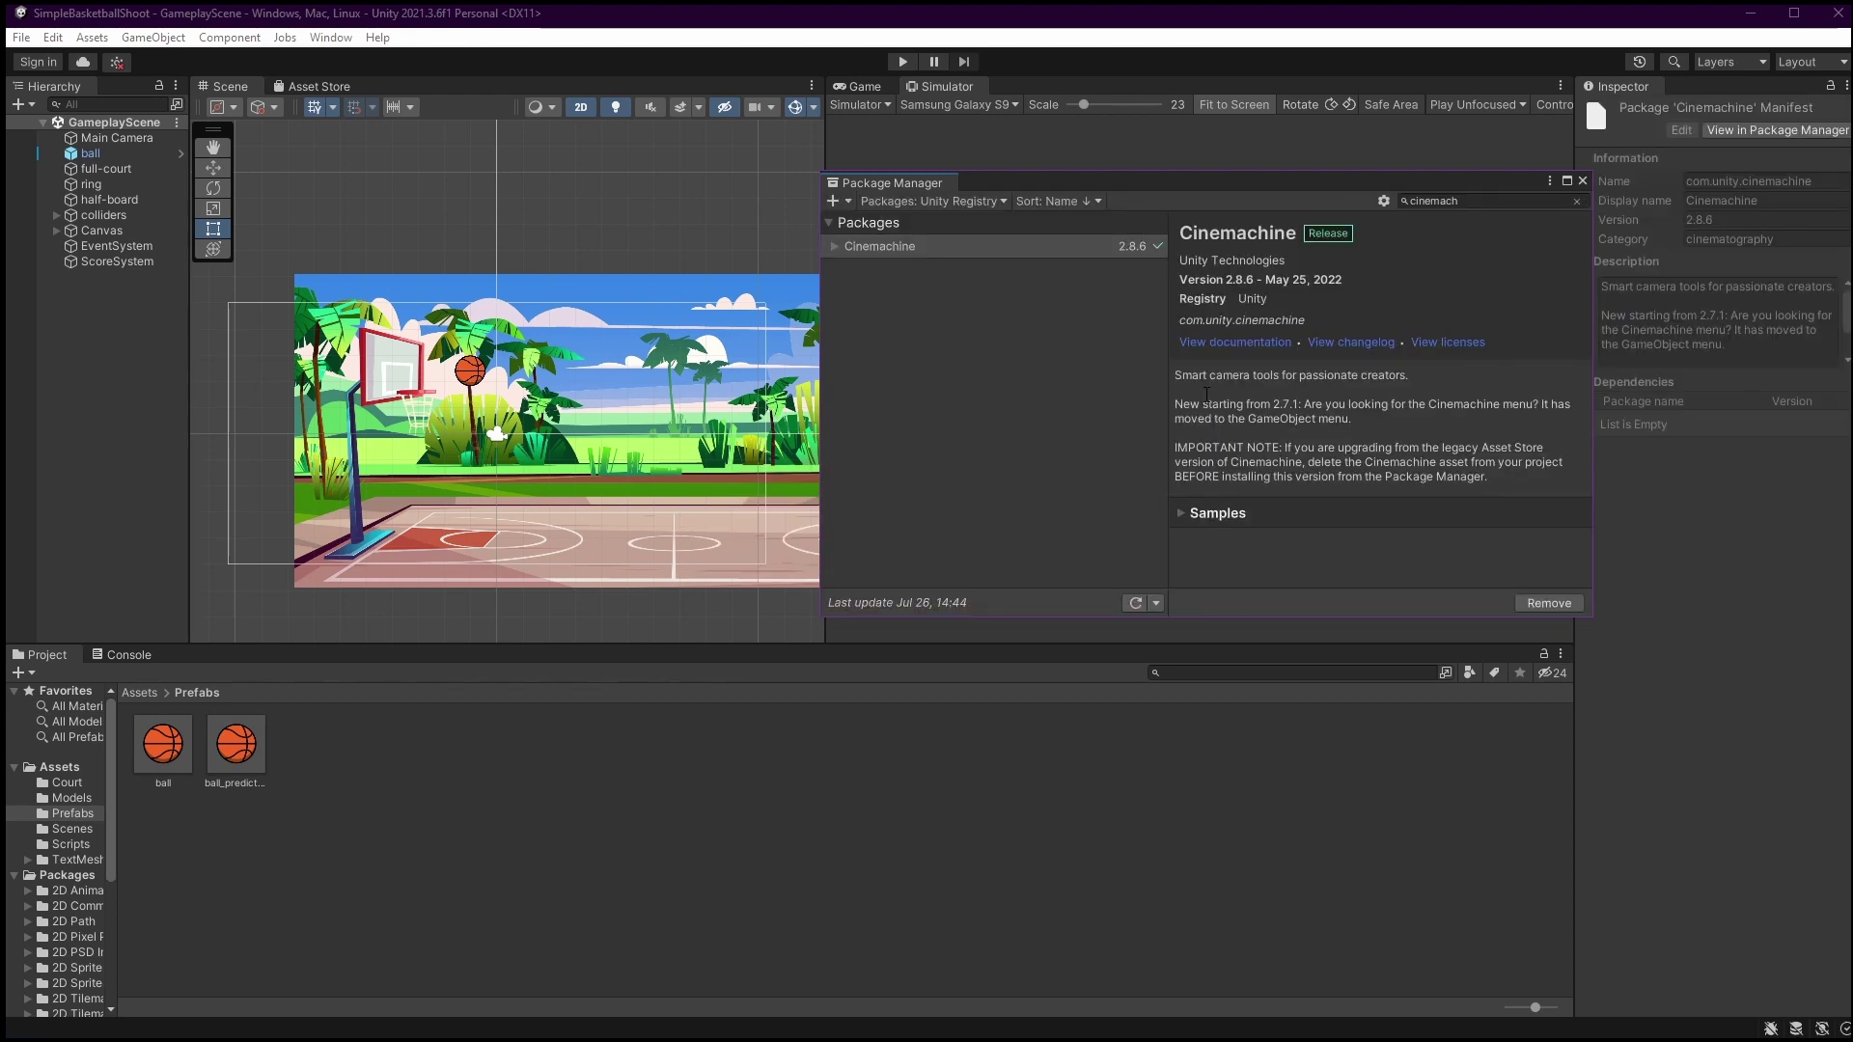
left_click(1583, 181)
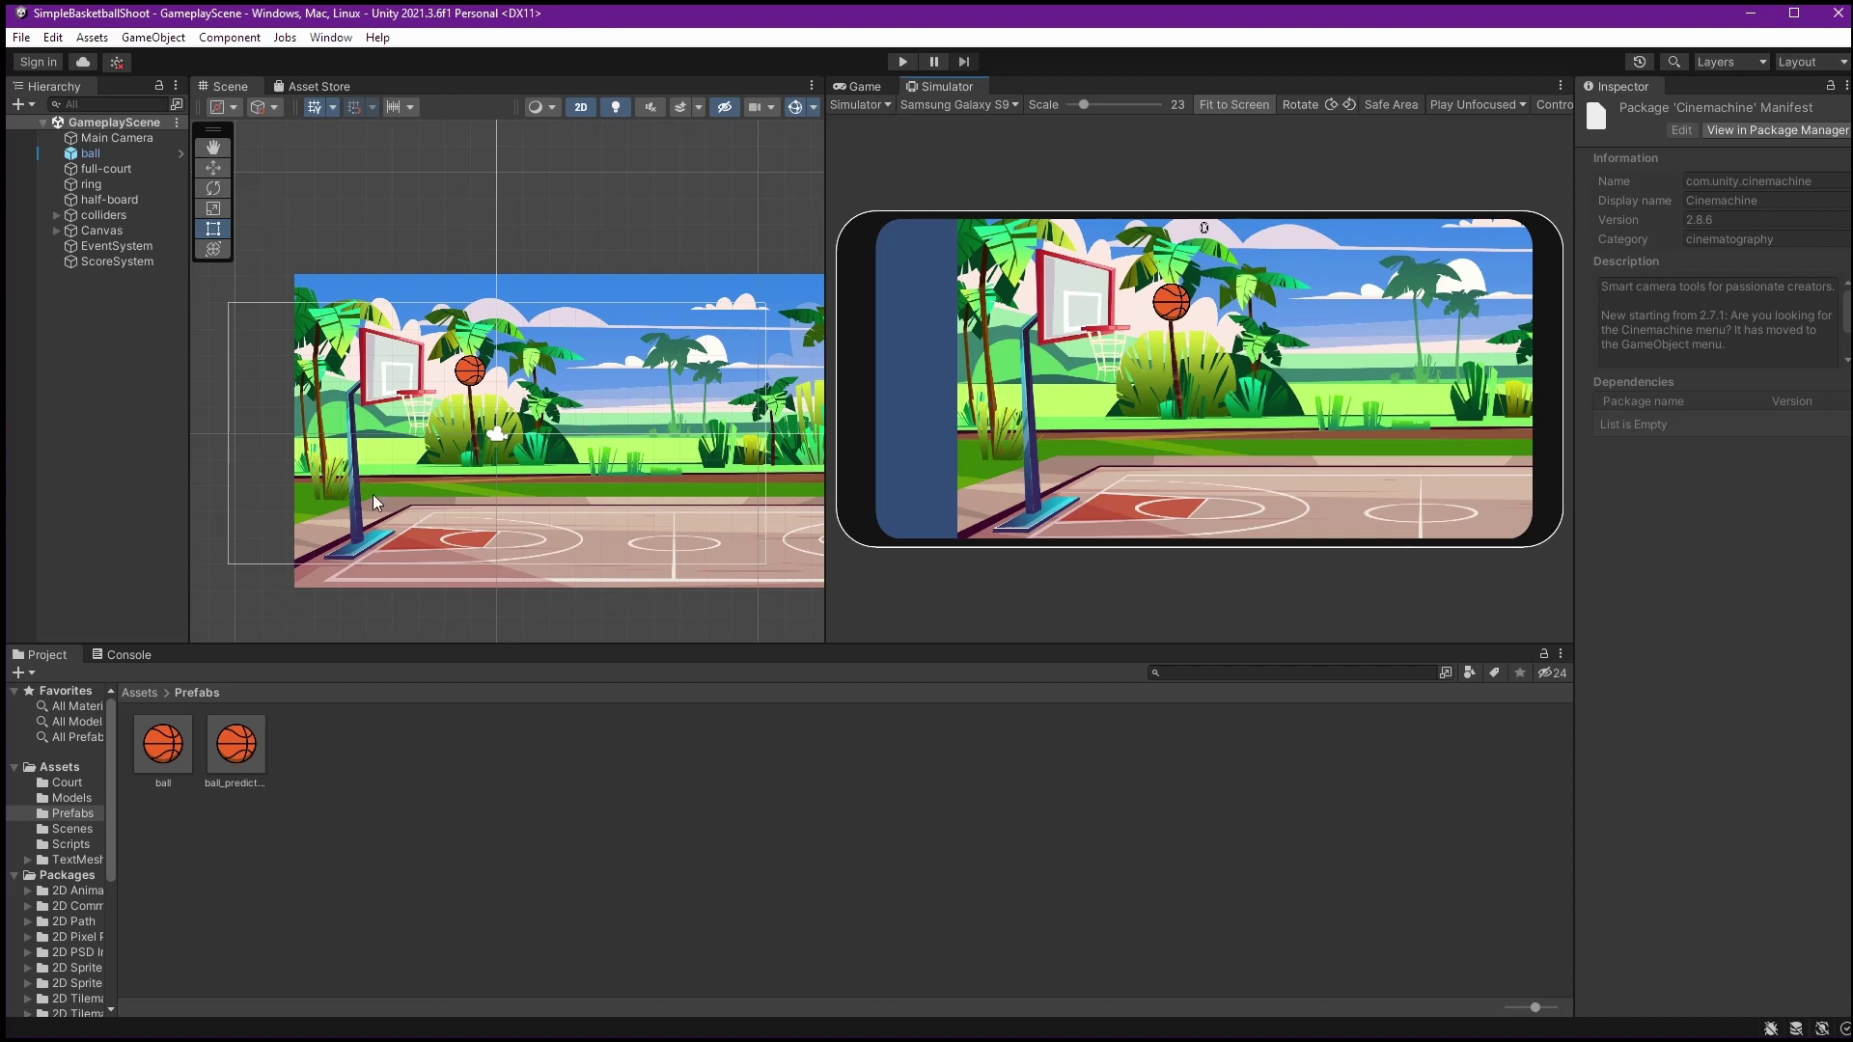
Create a Cinemachine Target Group Camera in the scene and name its target group CameraTargetGroup
right_click(76, 366)
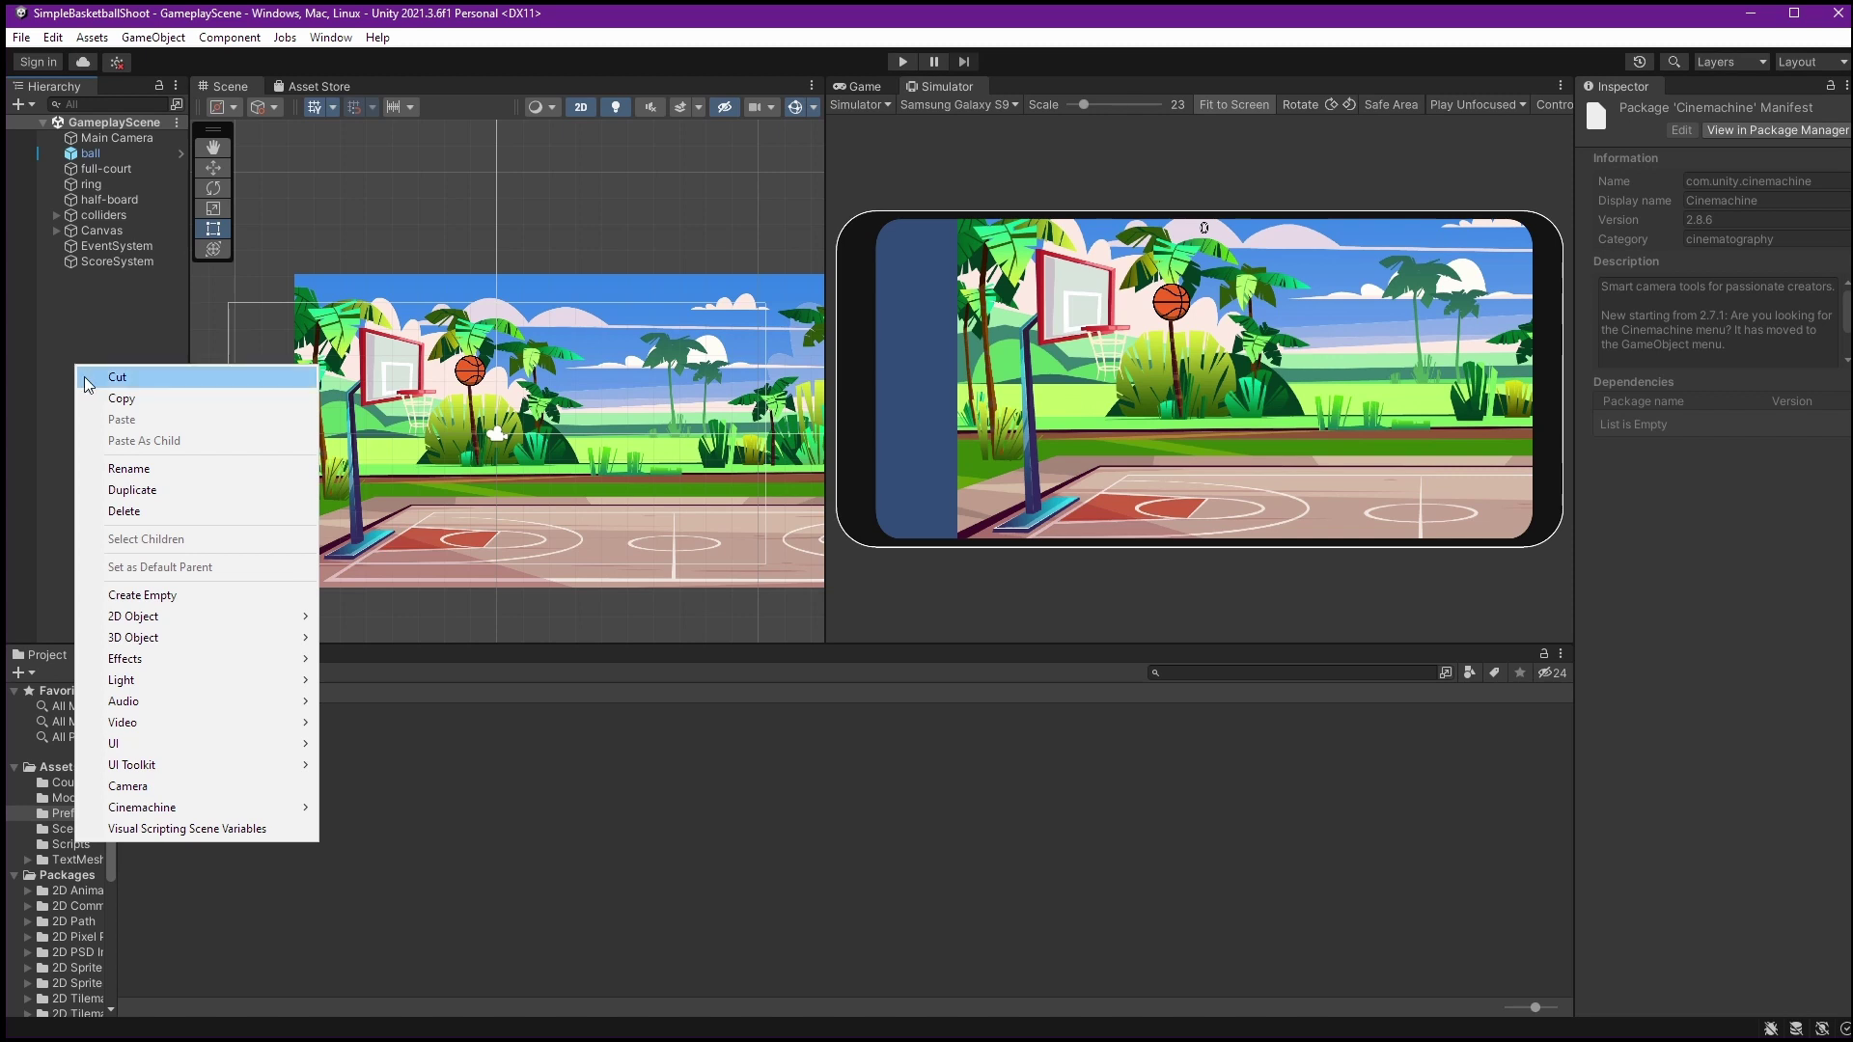
mouse_move(266, 809)
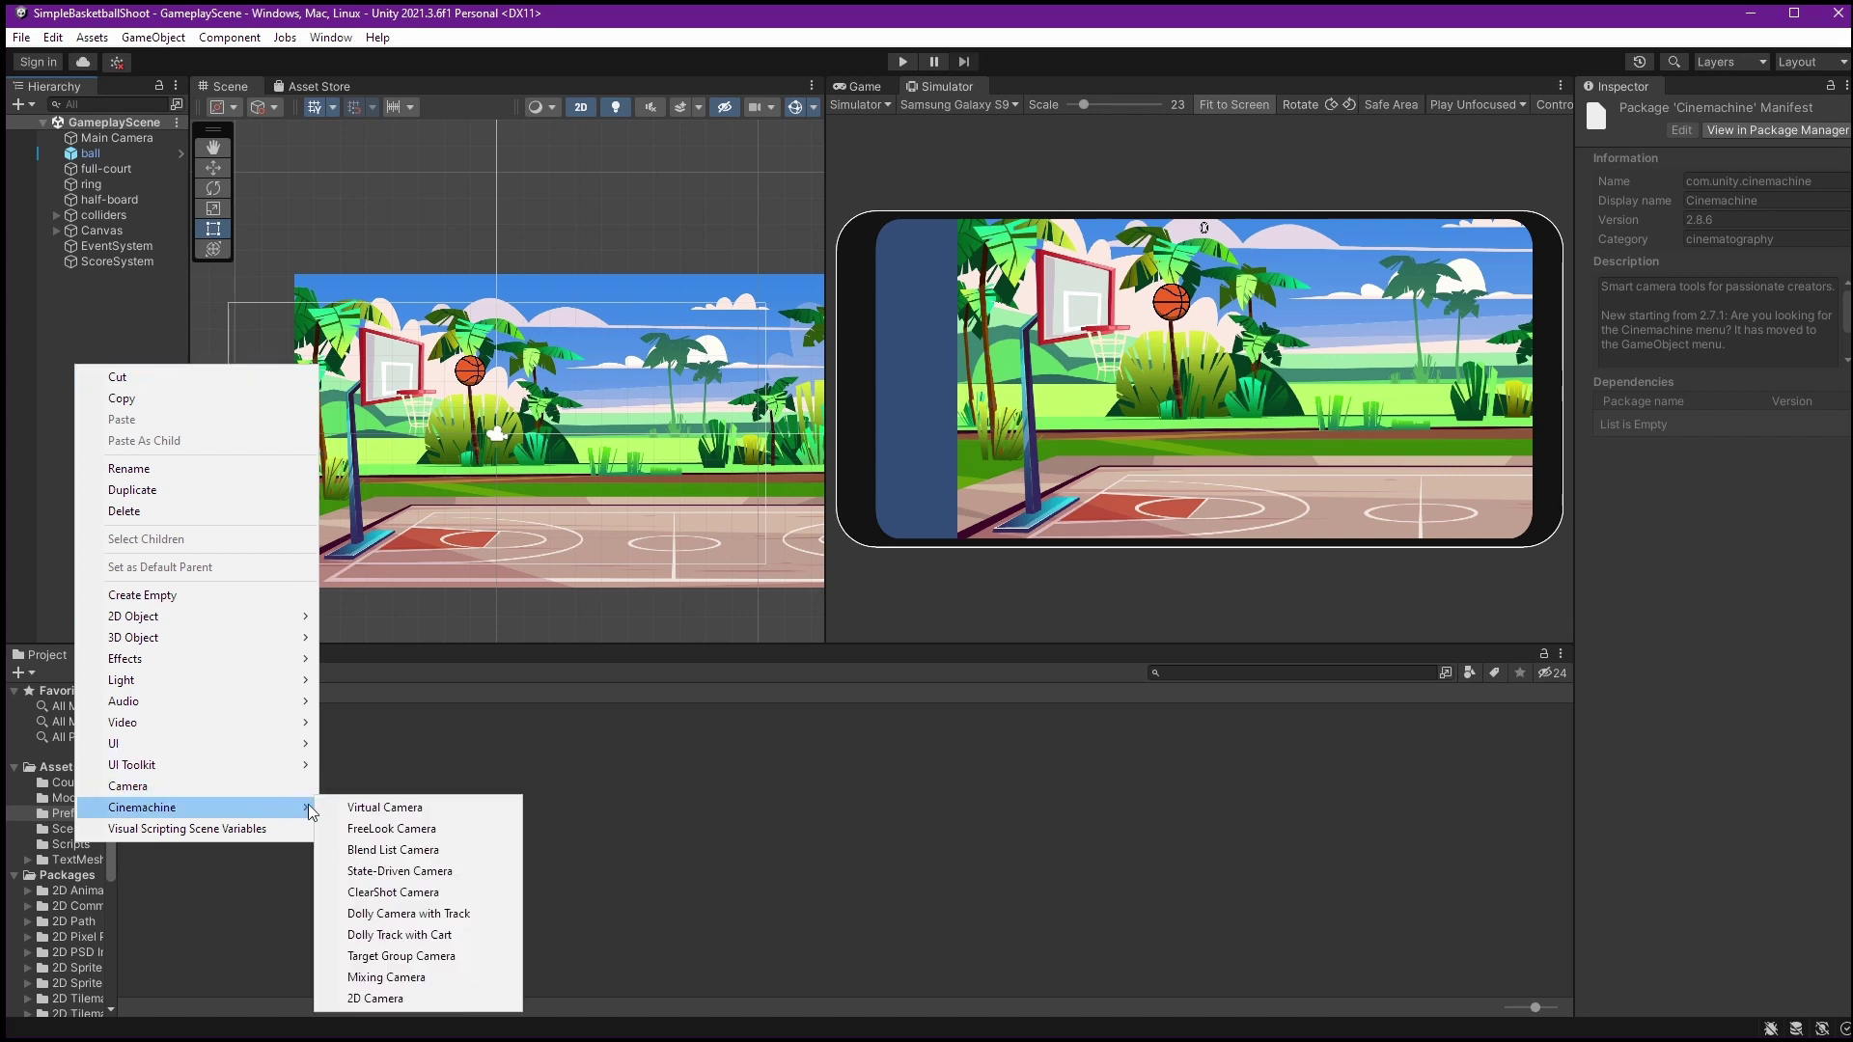
left_click(461, 956)
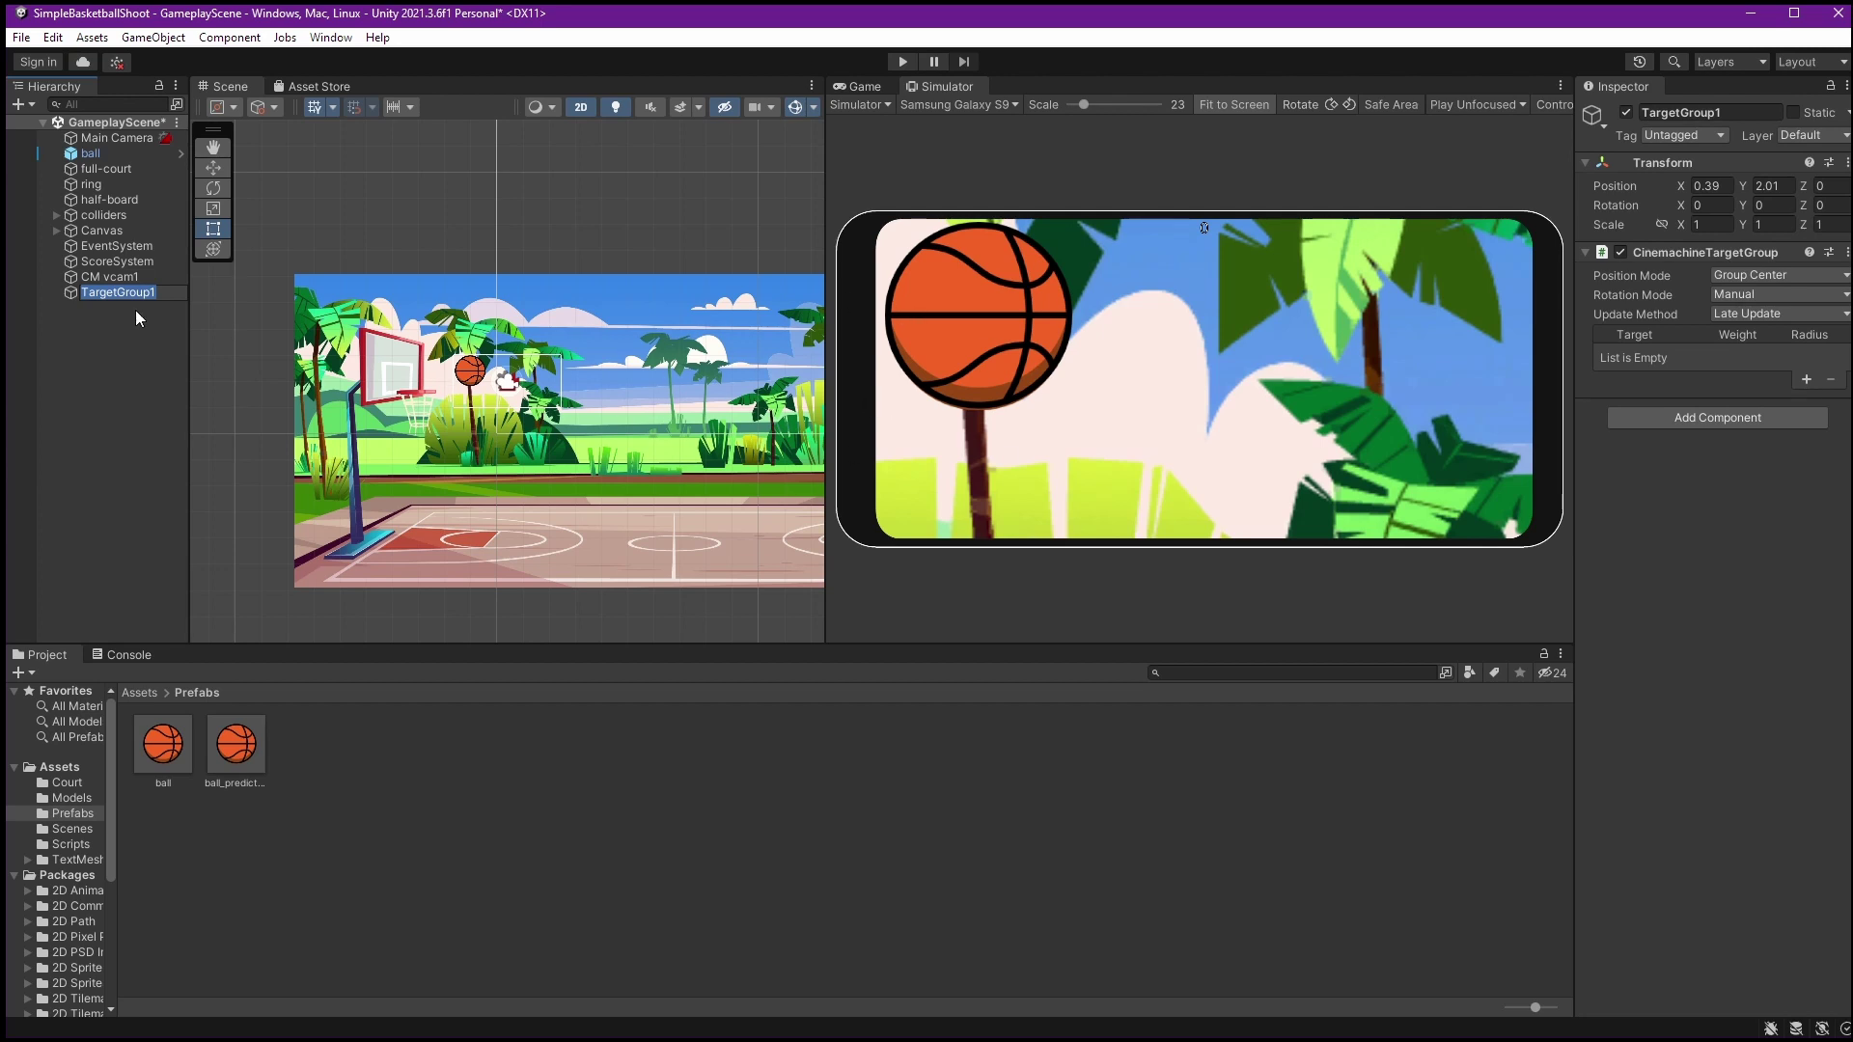
type("CameraTargetGroup")
key("Return")
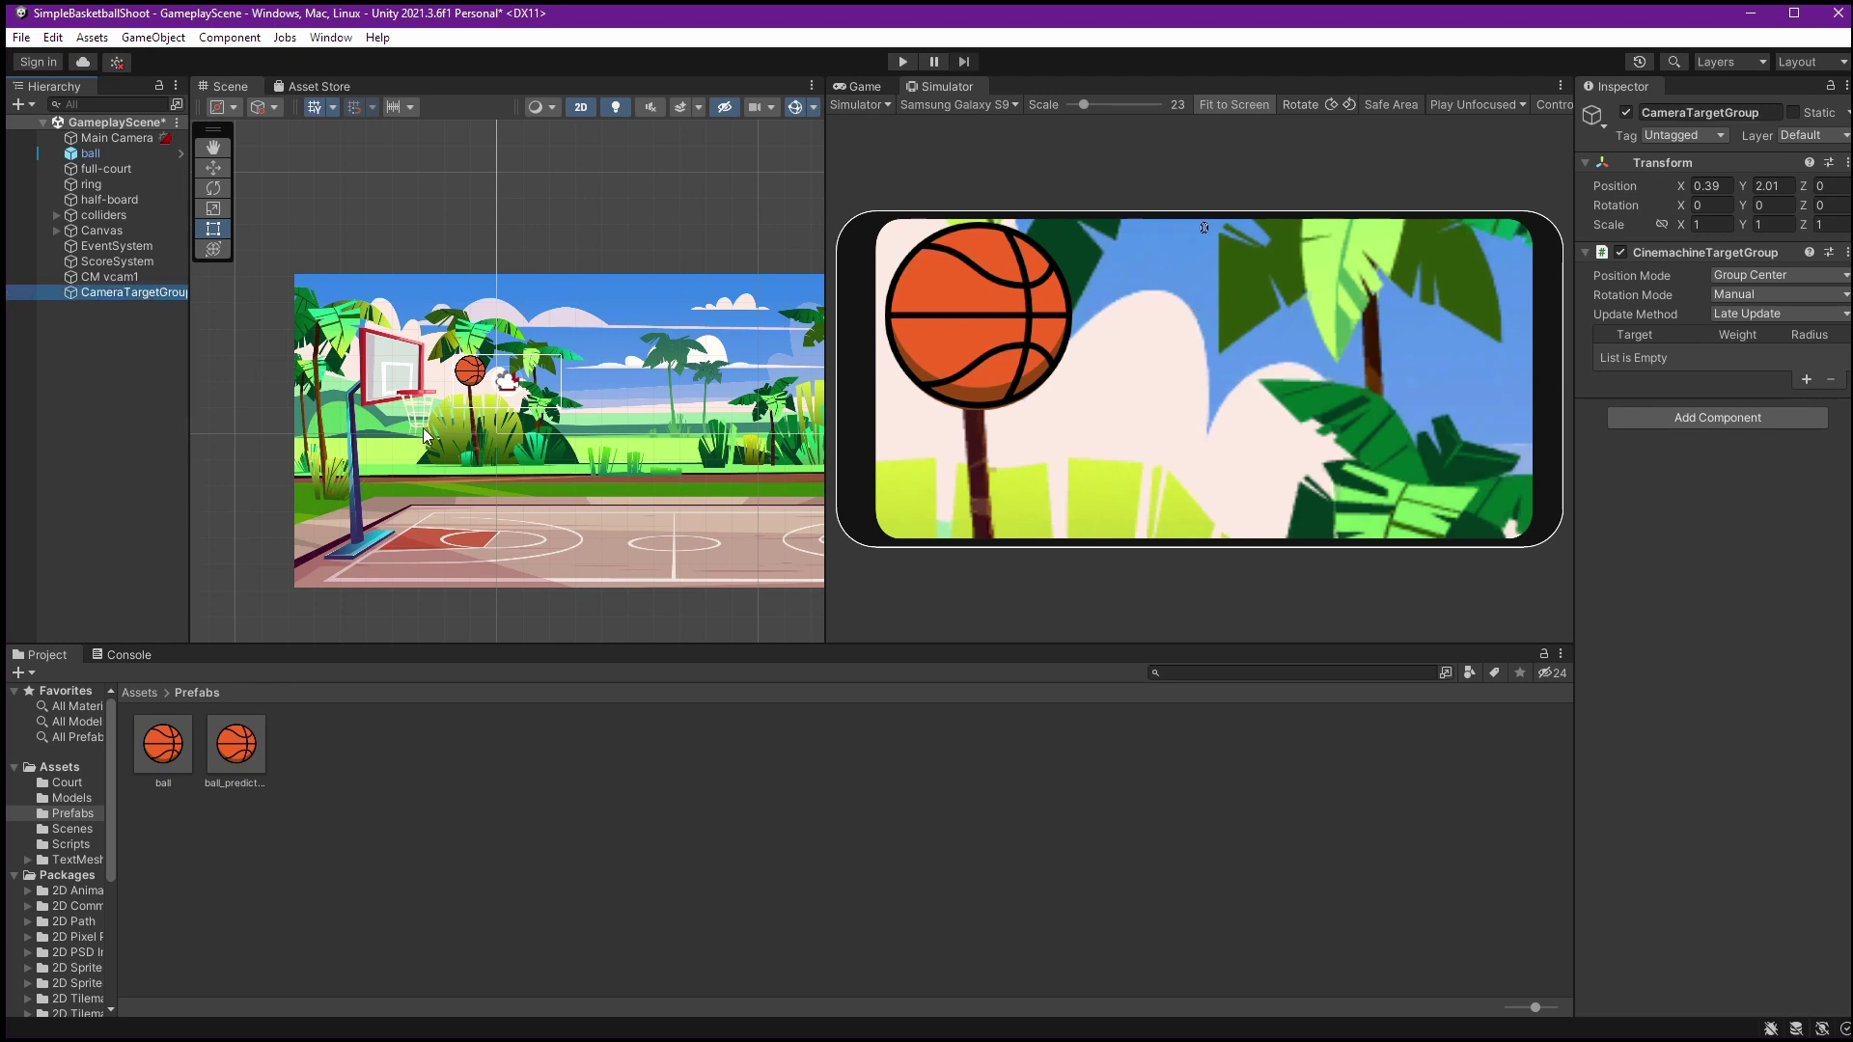
Add a target entry to CameraTargetGroup and assign the scene's ball to it
left_click(1665, 356)
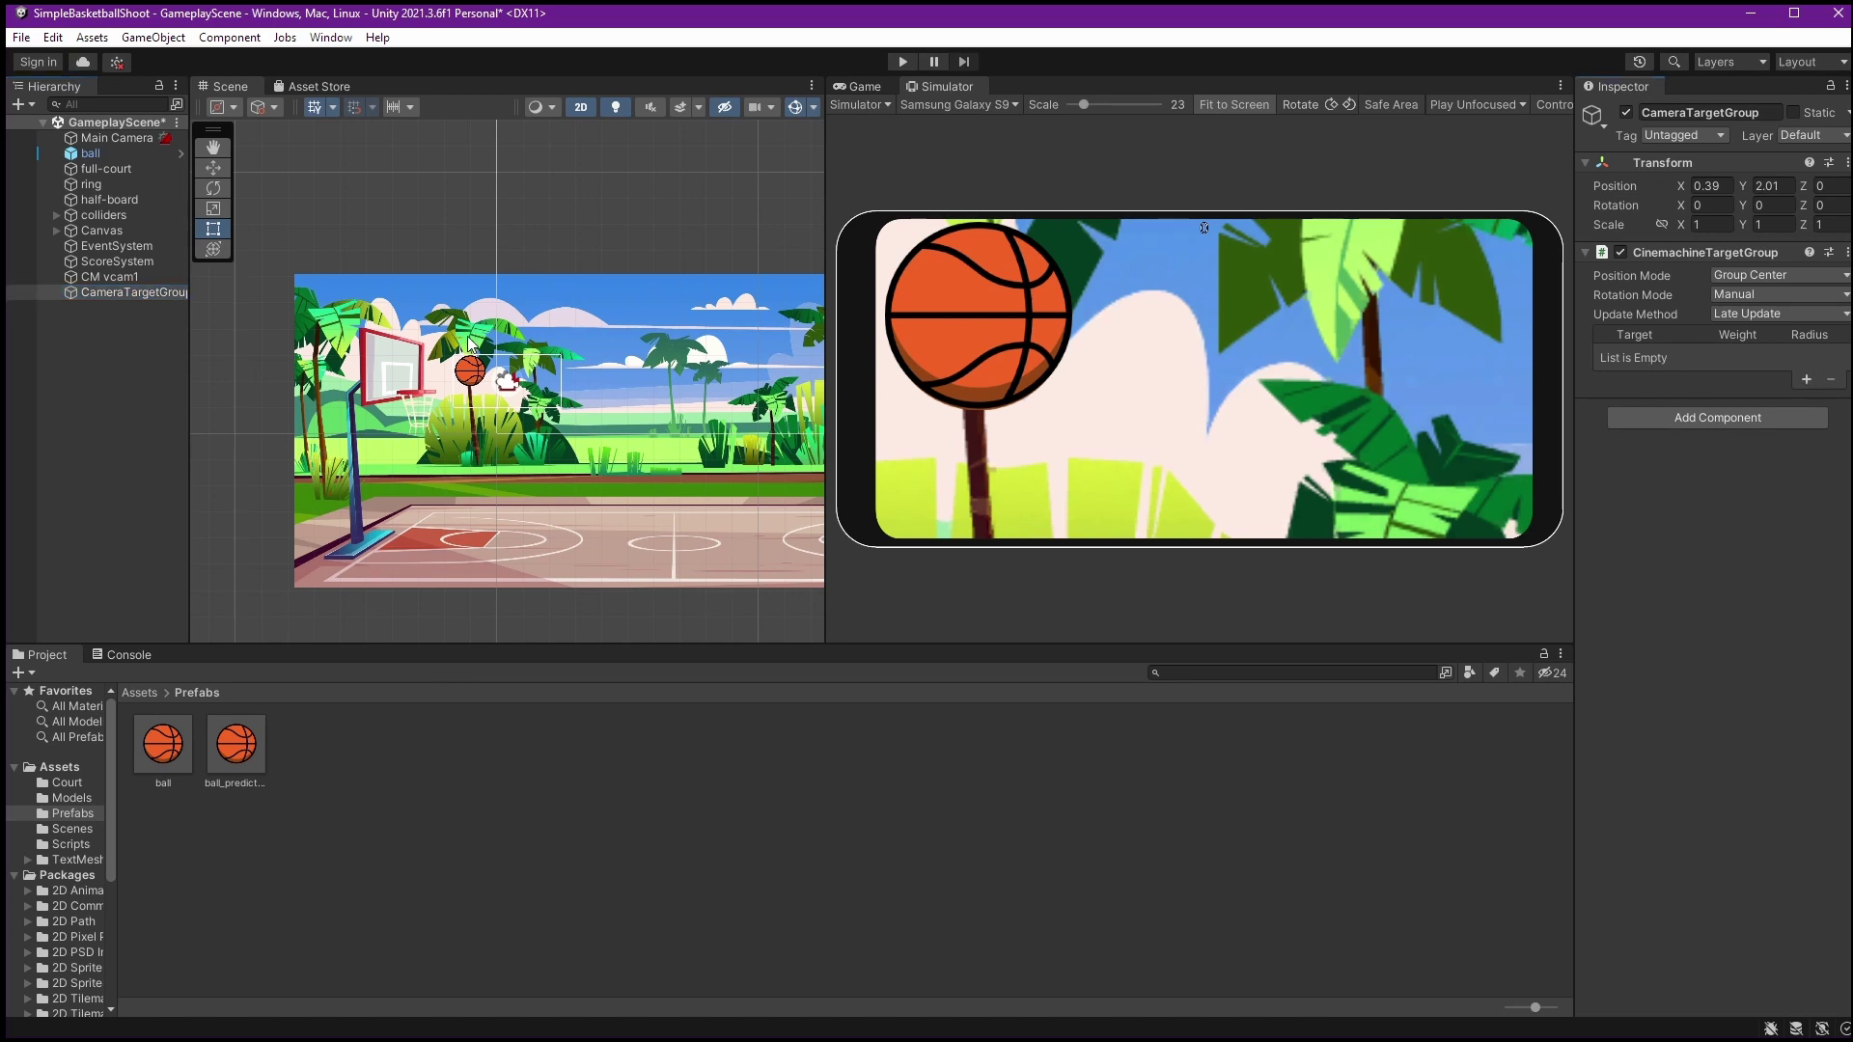
mouse_move(144, 157)
left_mouse_down()
mouse_move(170, 220)
mouse_move(145, 157)
left_mouse_up()
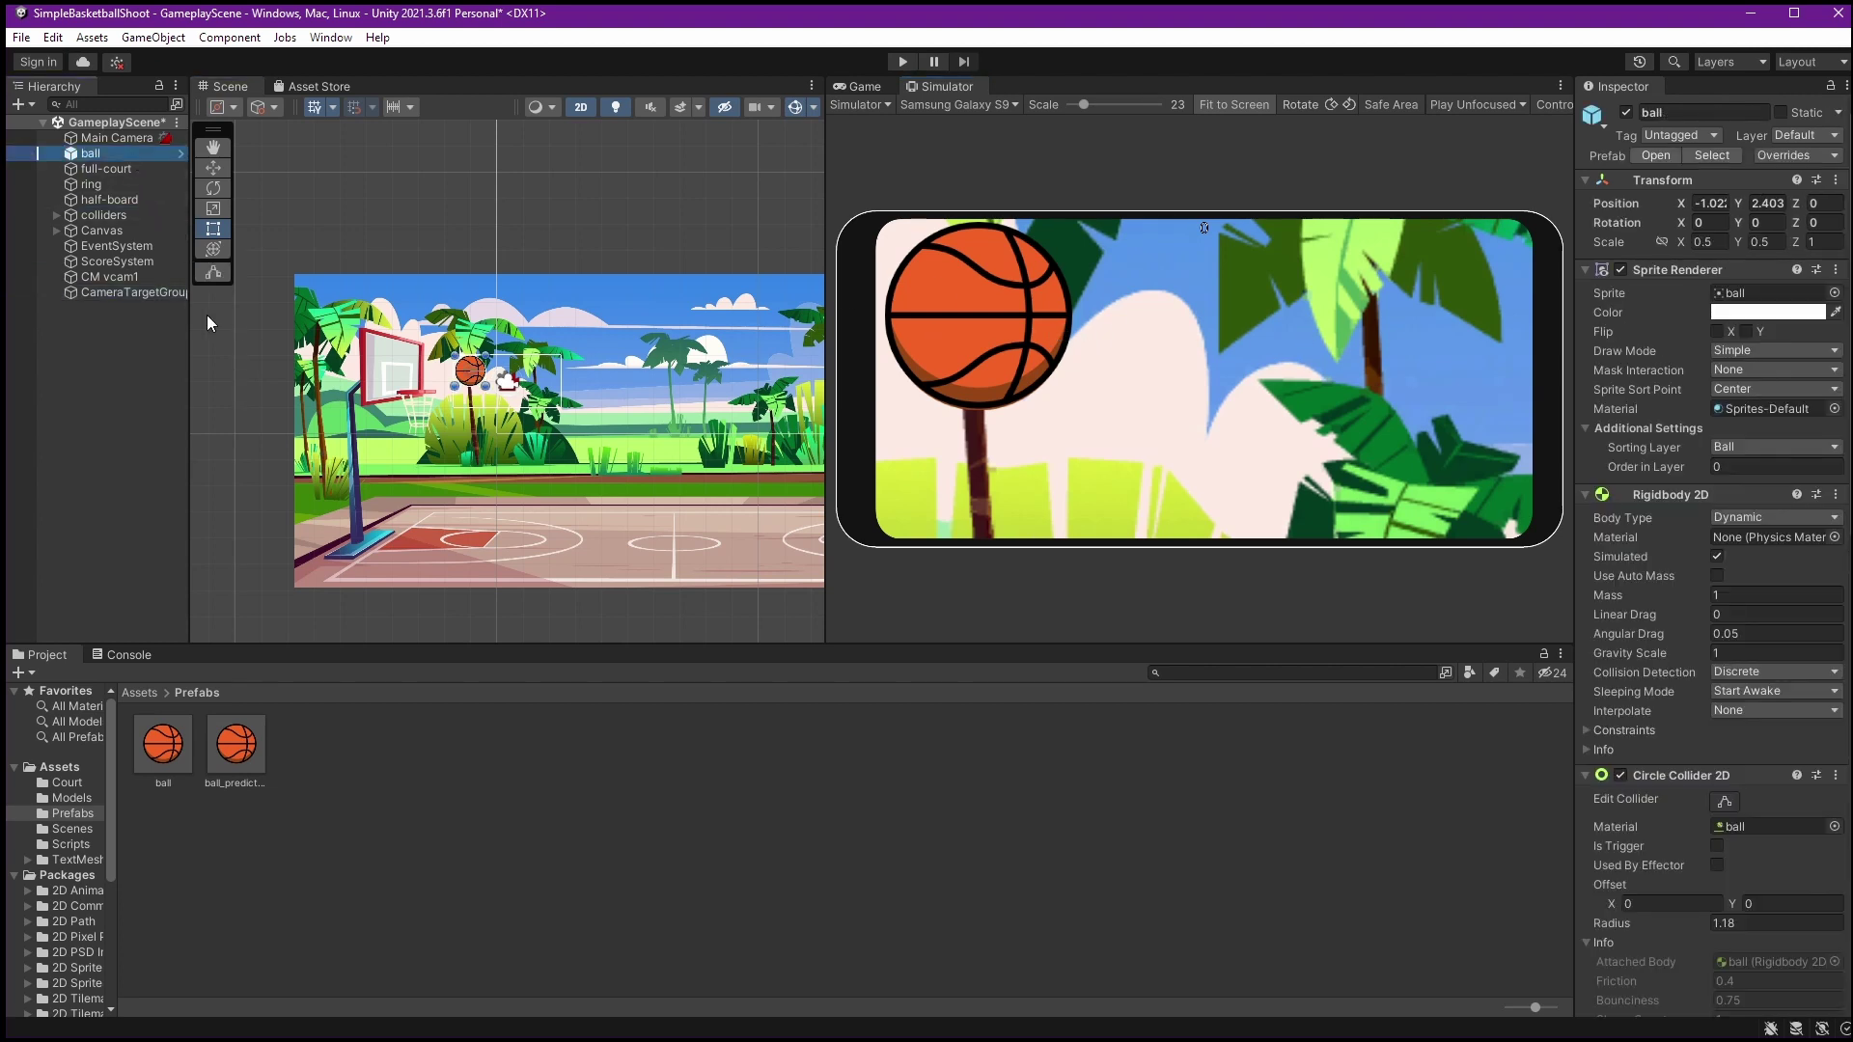
left_click(131, 293)
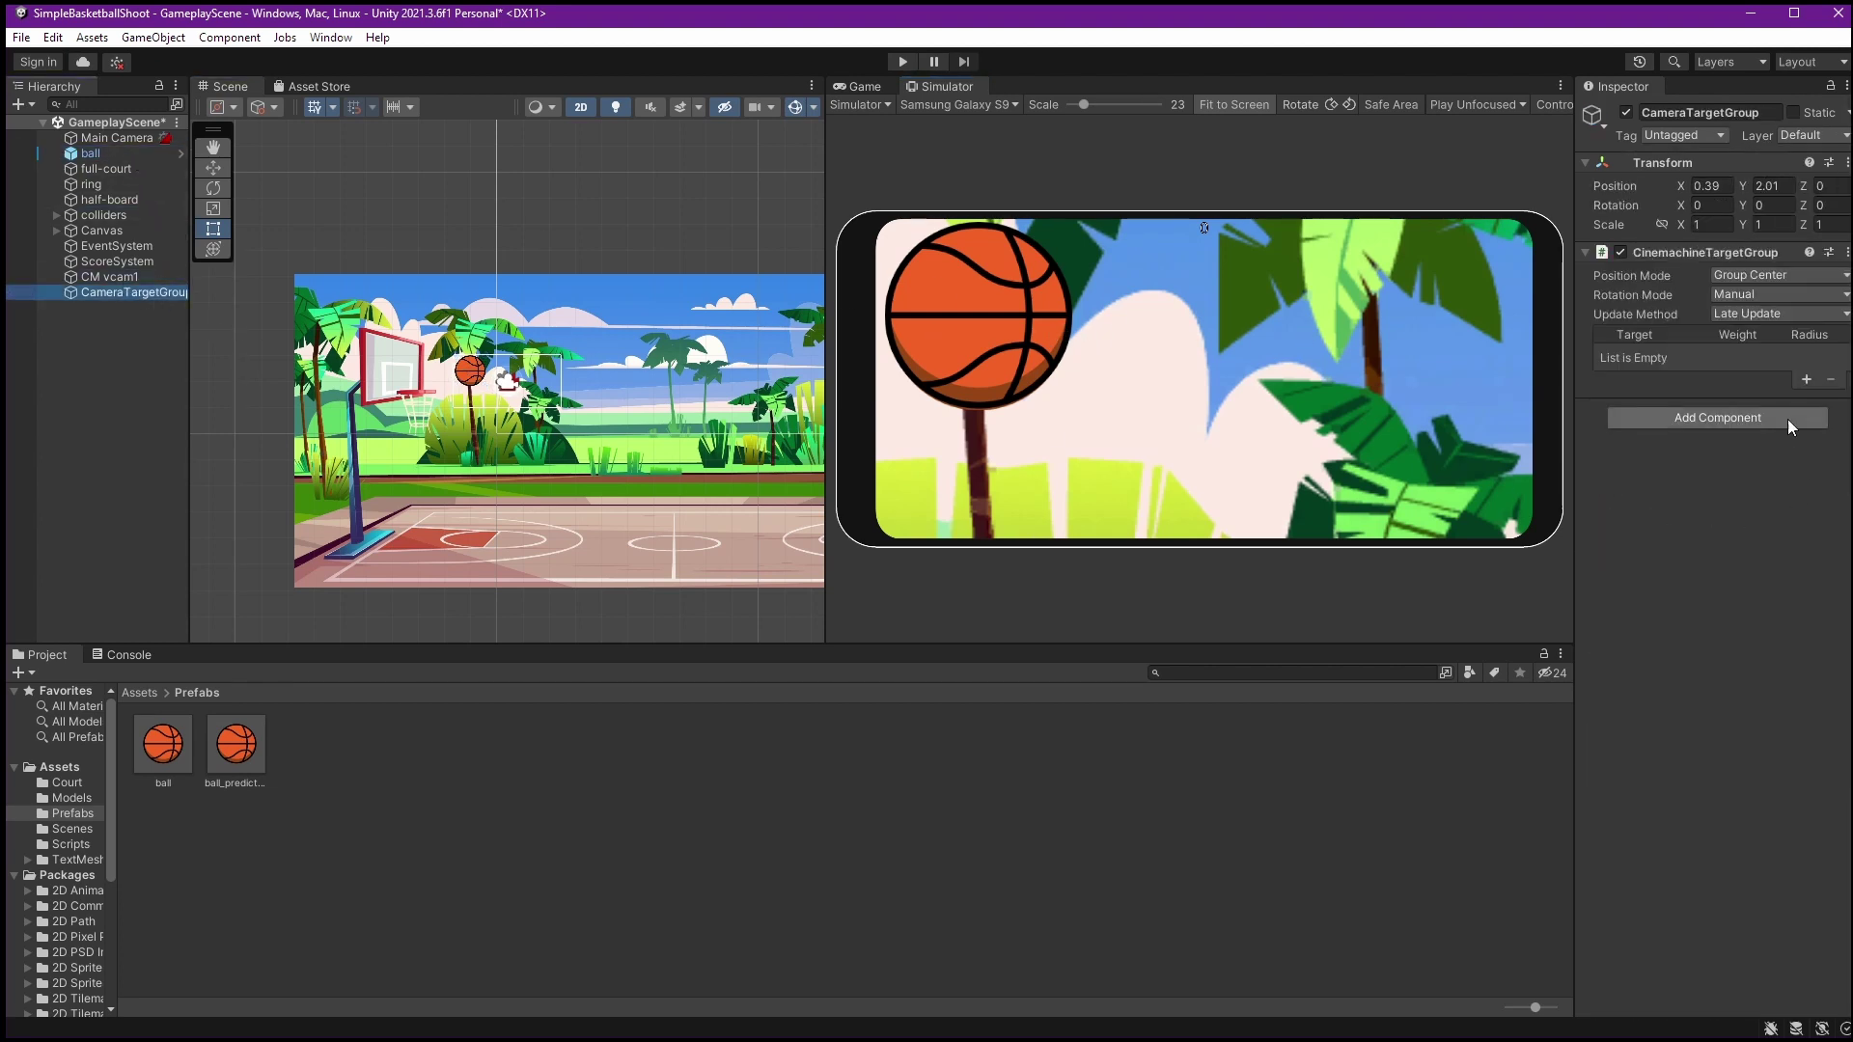
left_click(1806, 379)
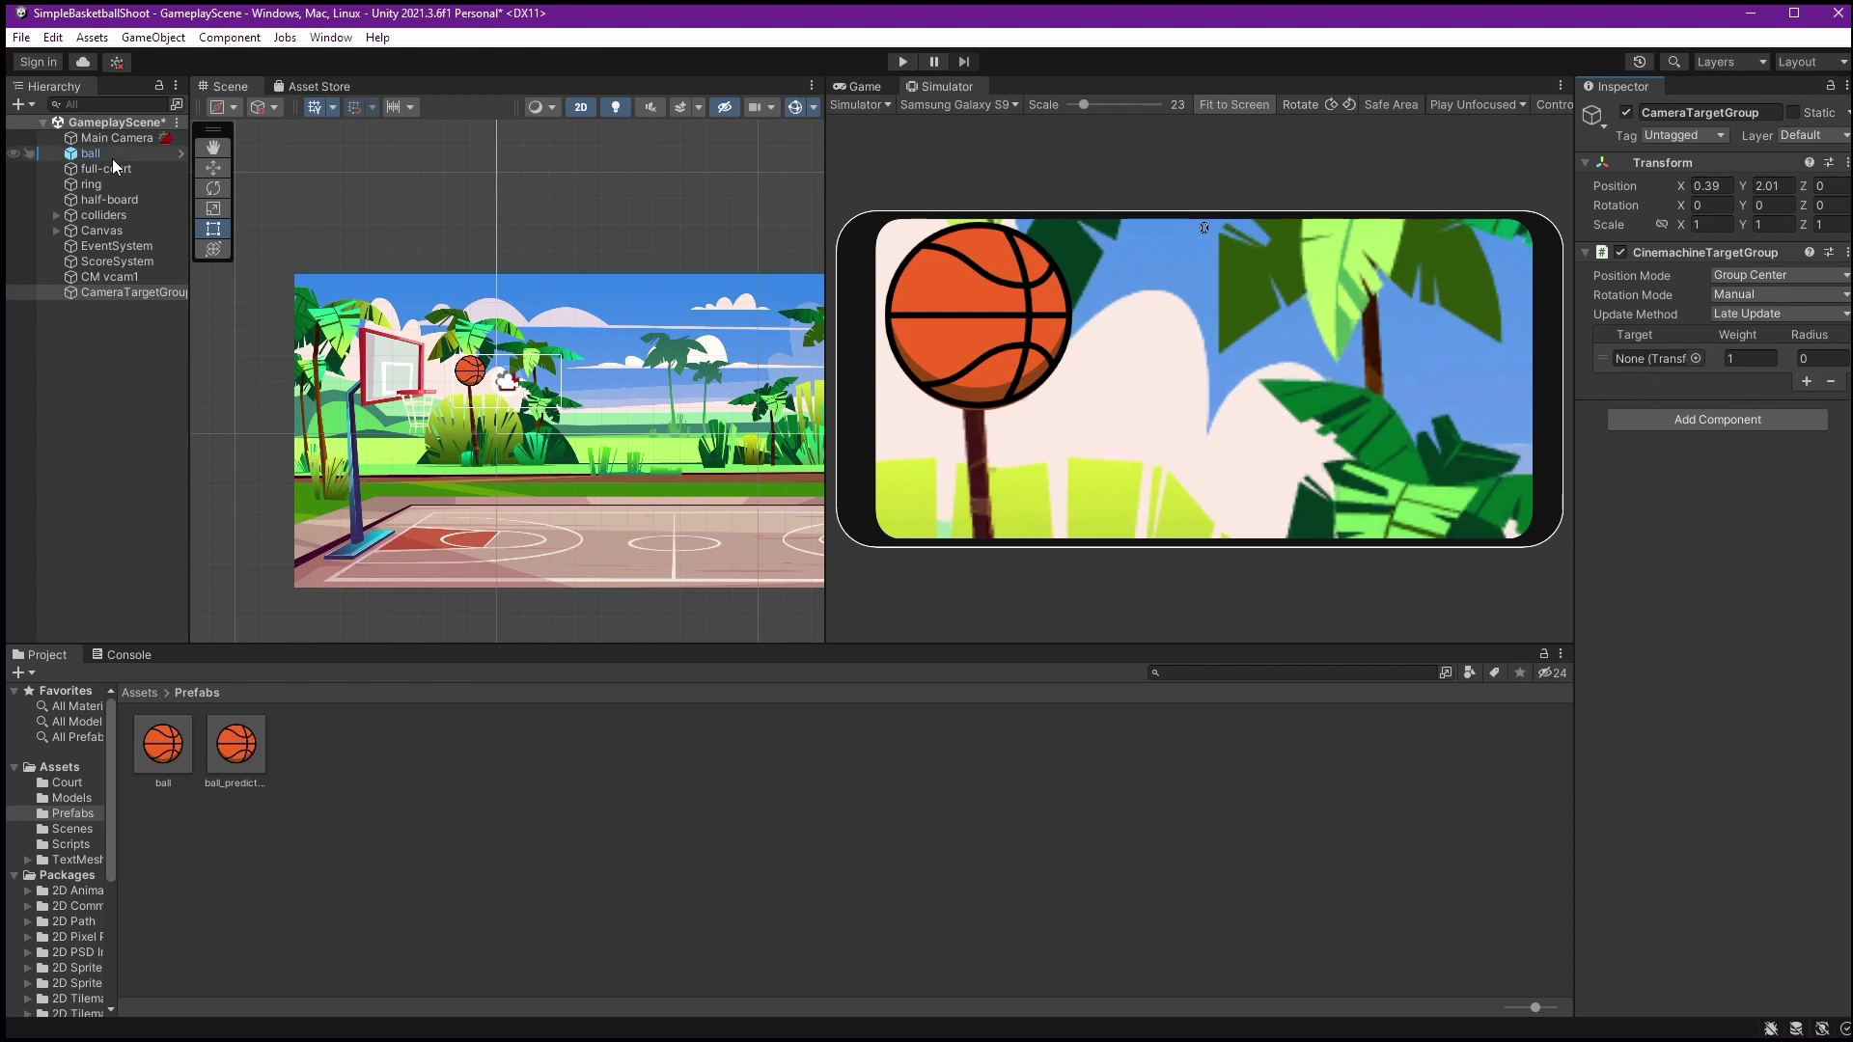
left_click_drag(114, 155, 1654, 361)
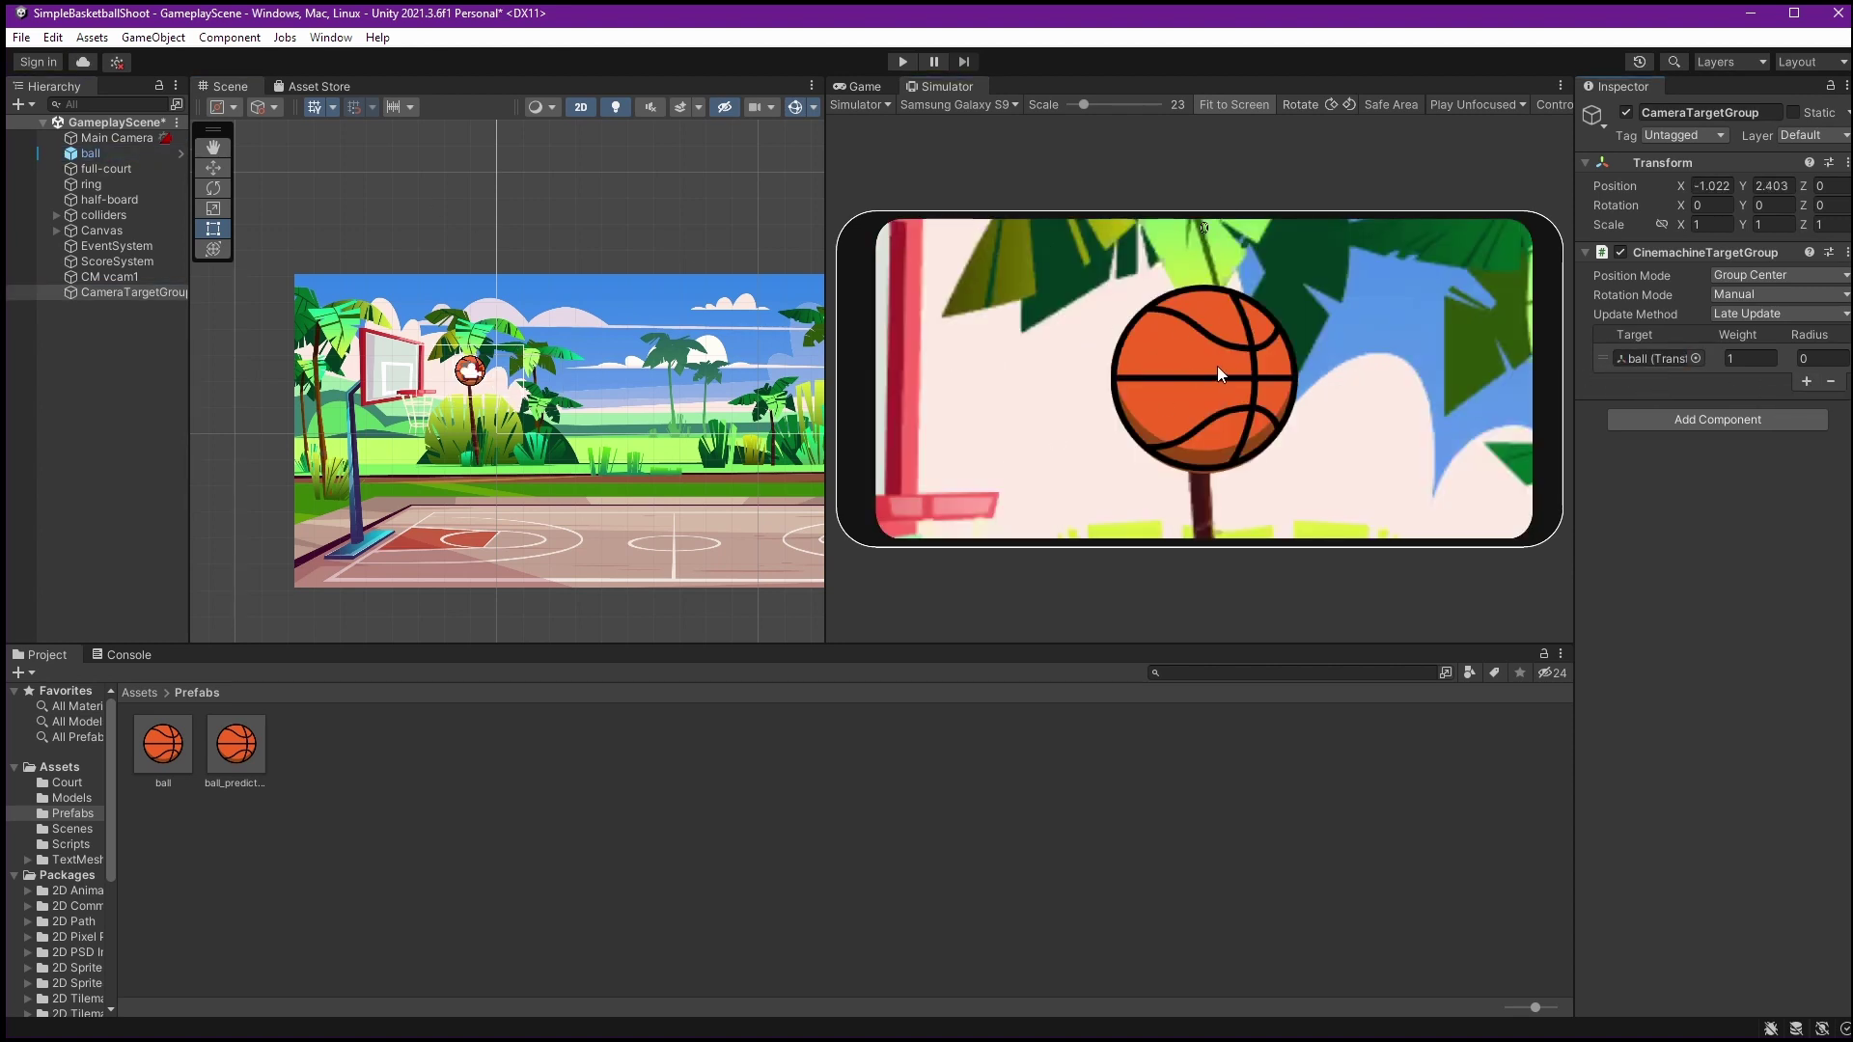
Add a second target entry to CameraTargetGroup and assign the ring to it
left_click(1806, 380)
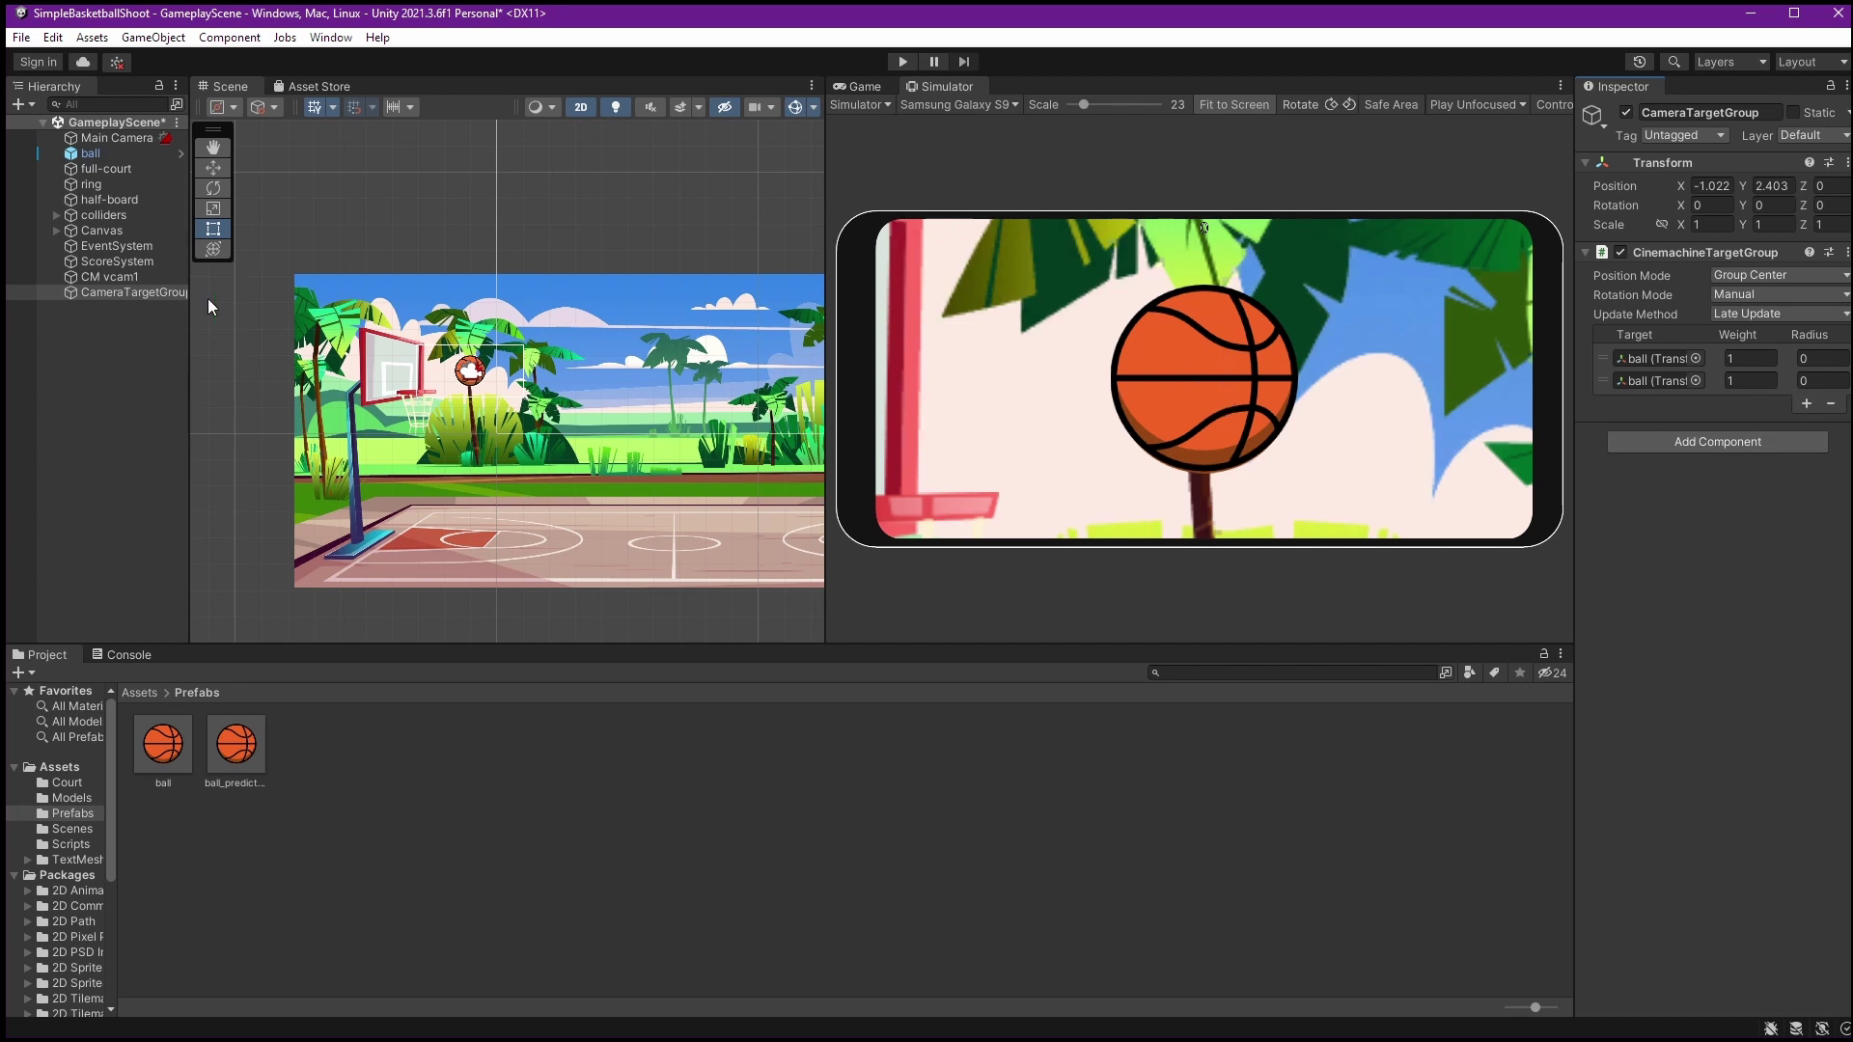
left_click(110, 181)
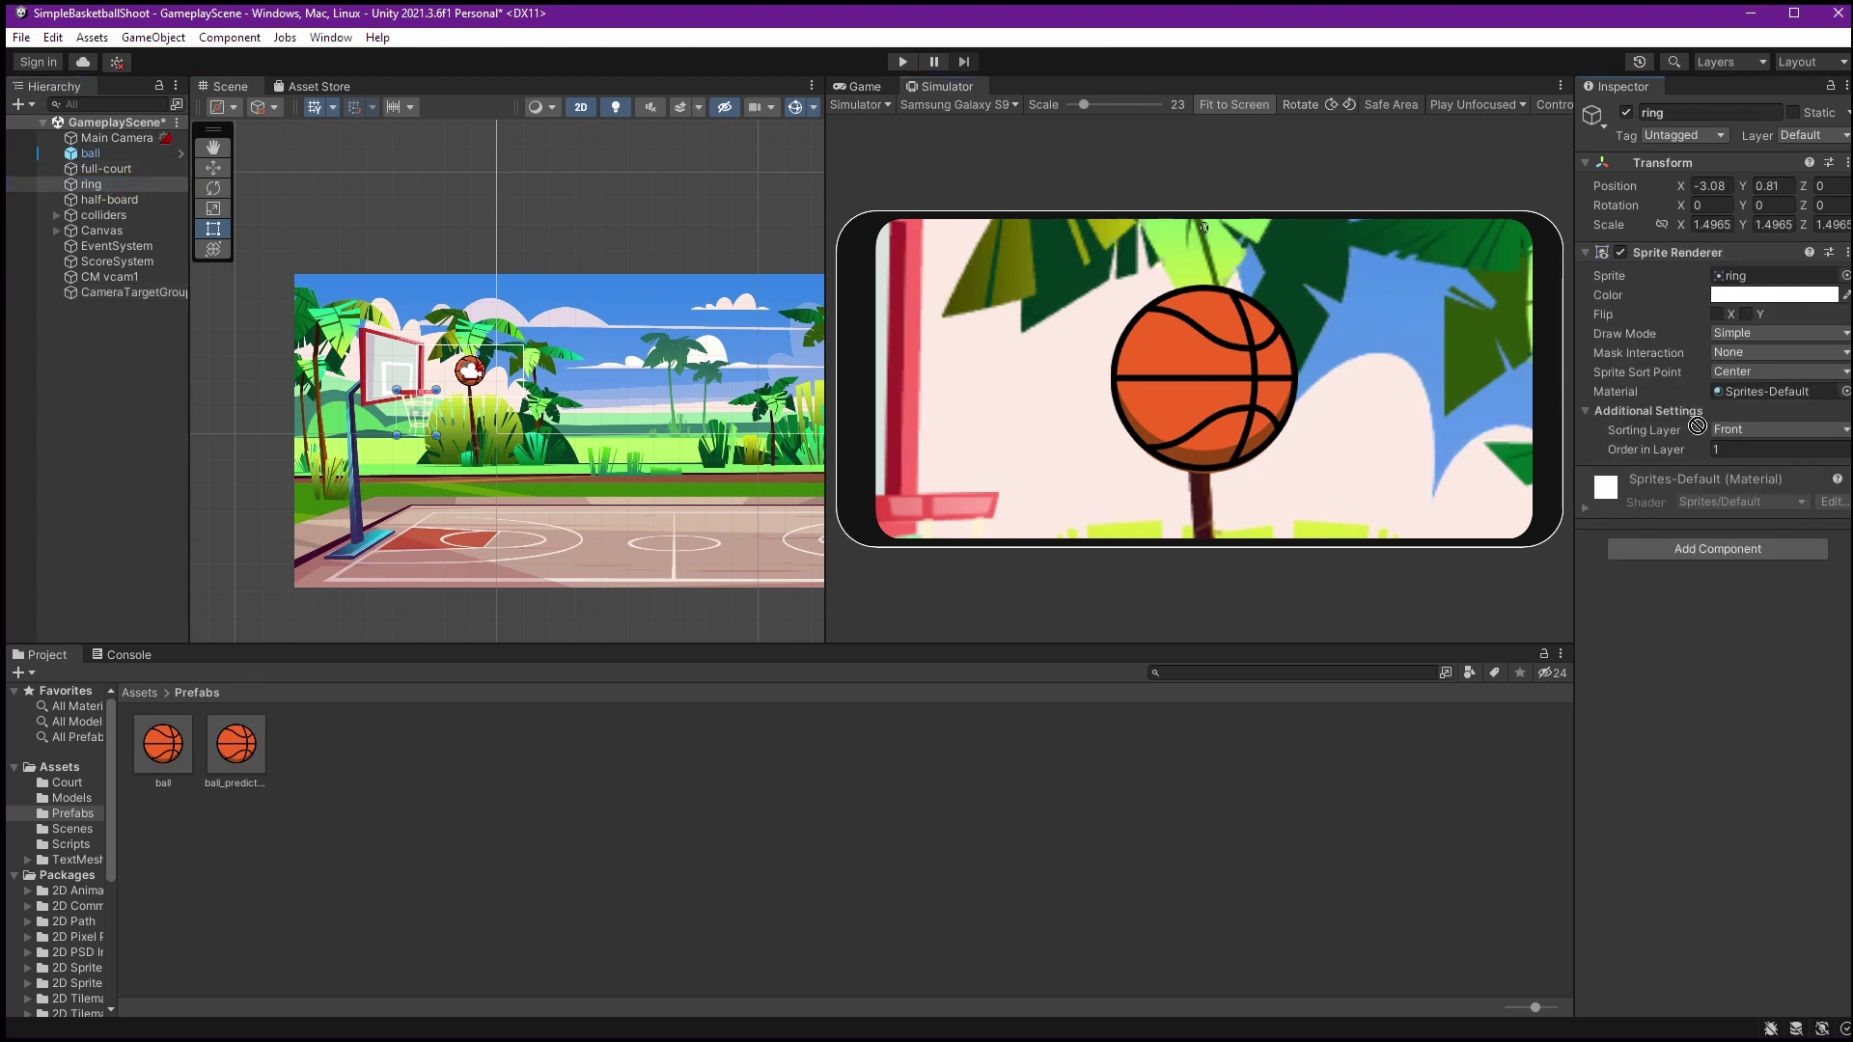
left_click_drag(116, 183, 131, 289)
left_click(148, 289)
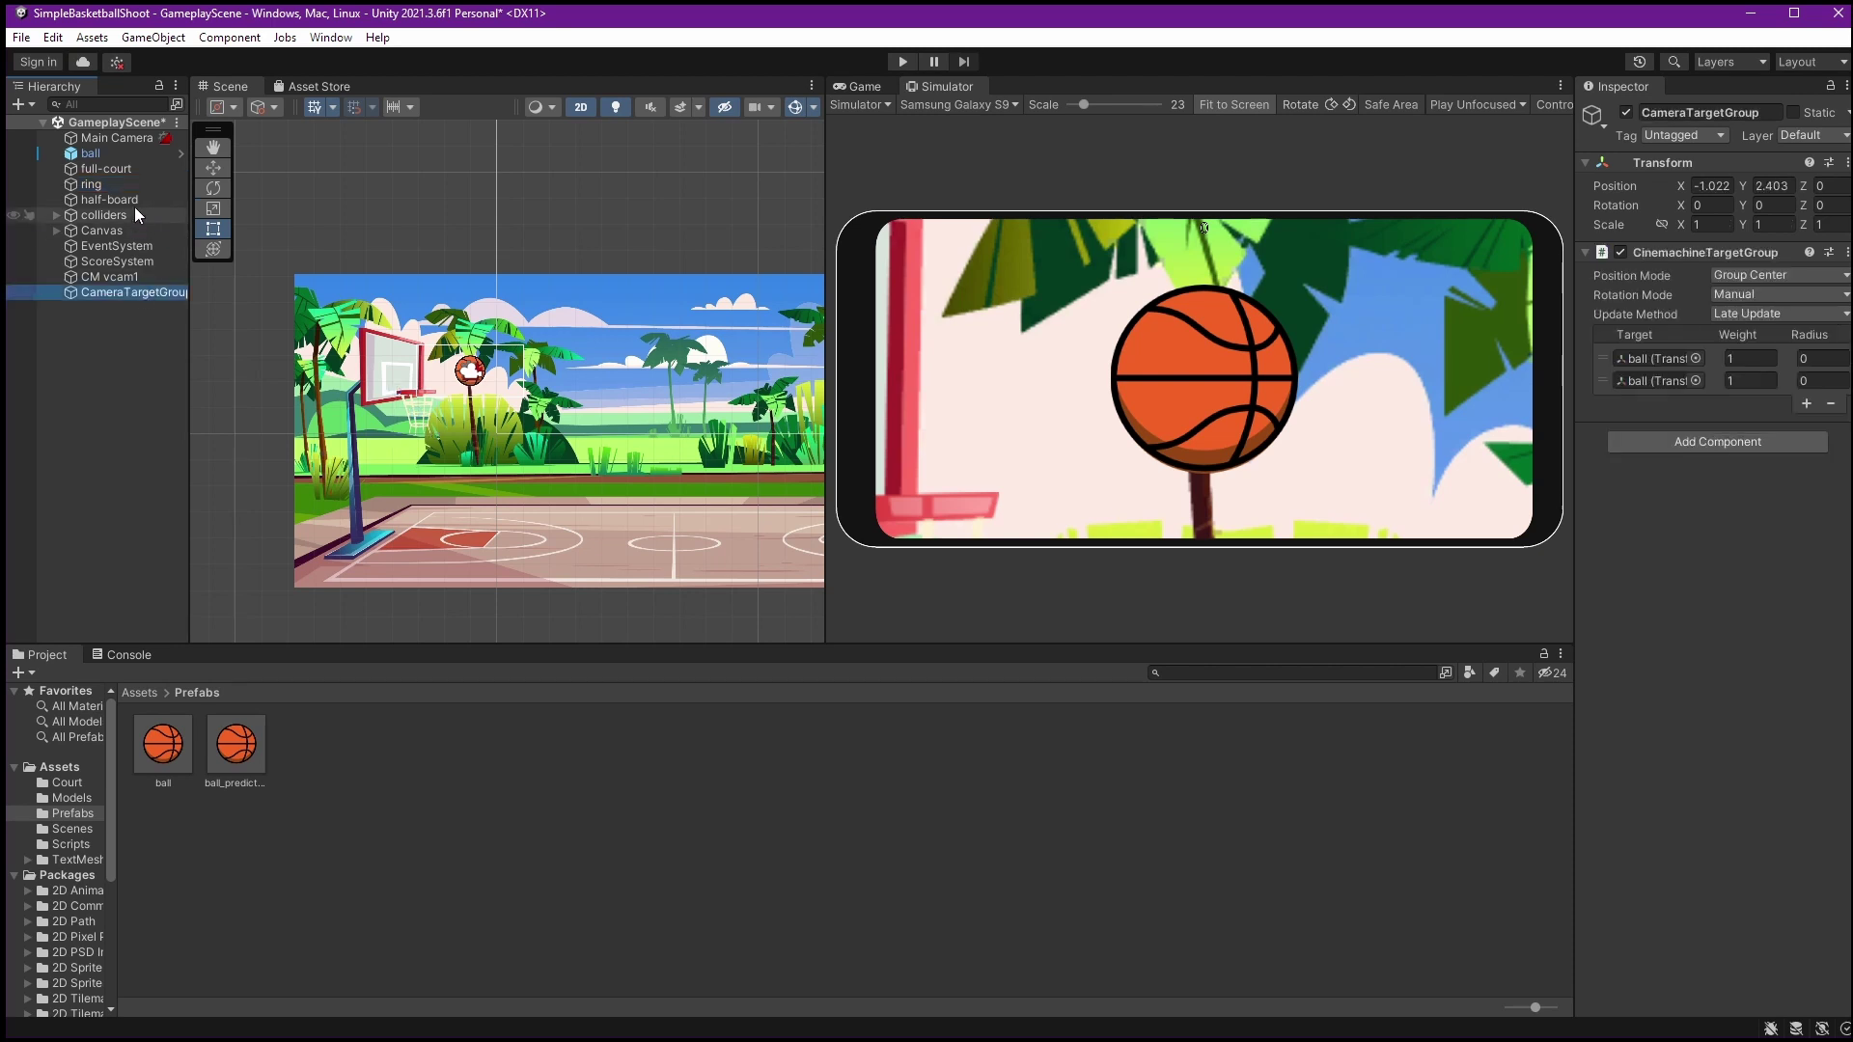
left_click_drag(110, 185, 1631, 379)
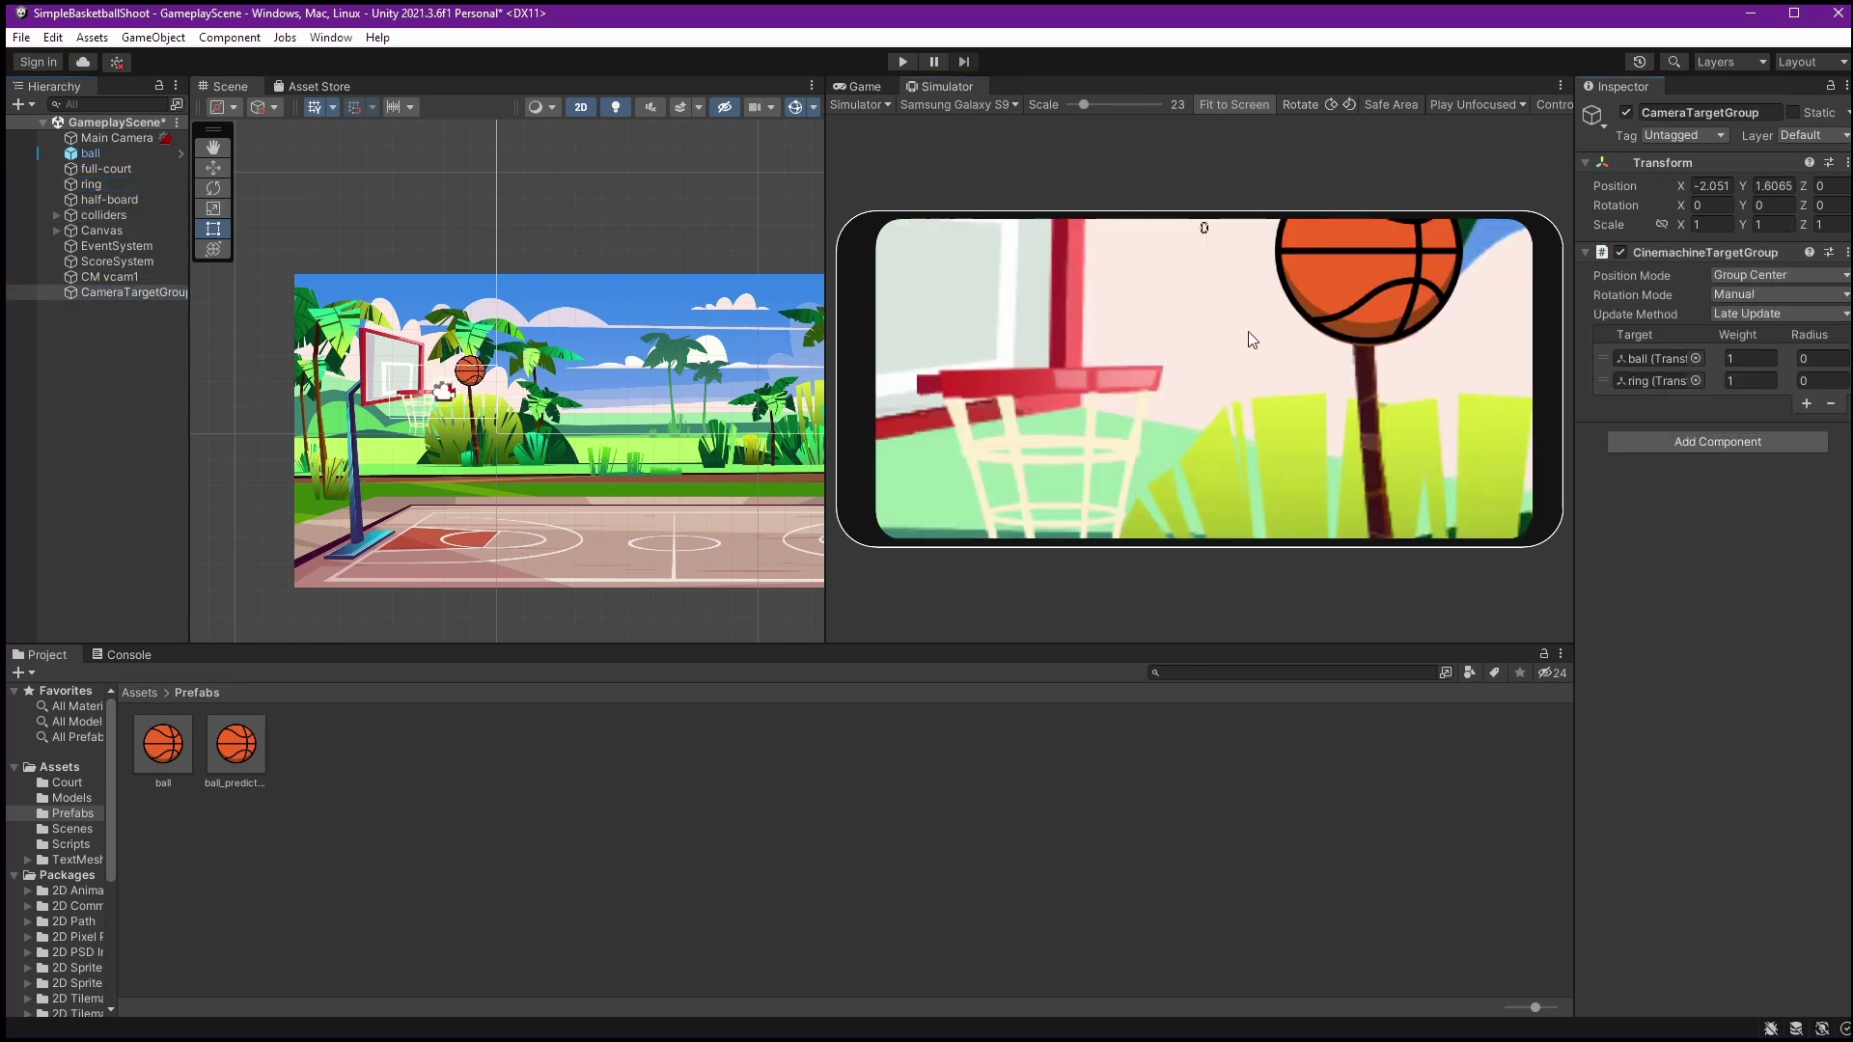
Try radius values of 1, 2, 3 and 3.2 for the ball target in CameraTargetGroup
left_click(1817, 358)
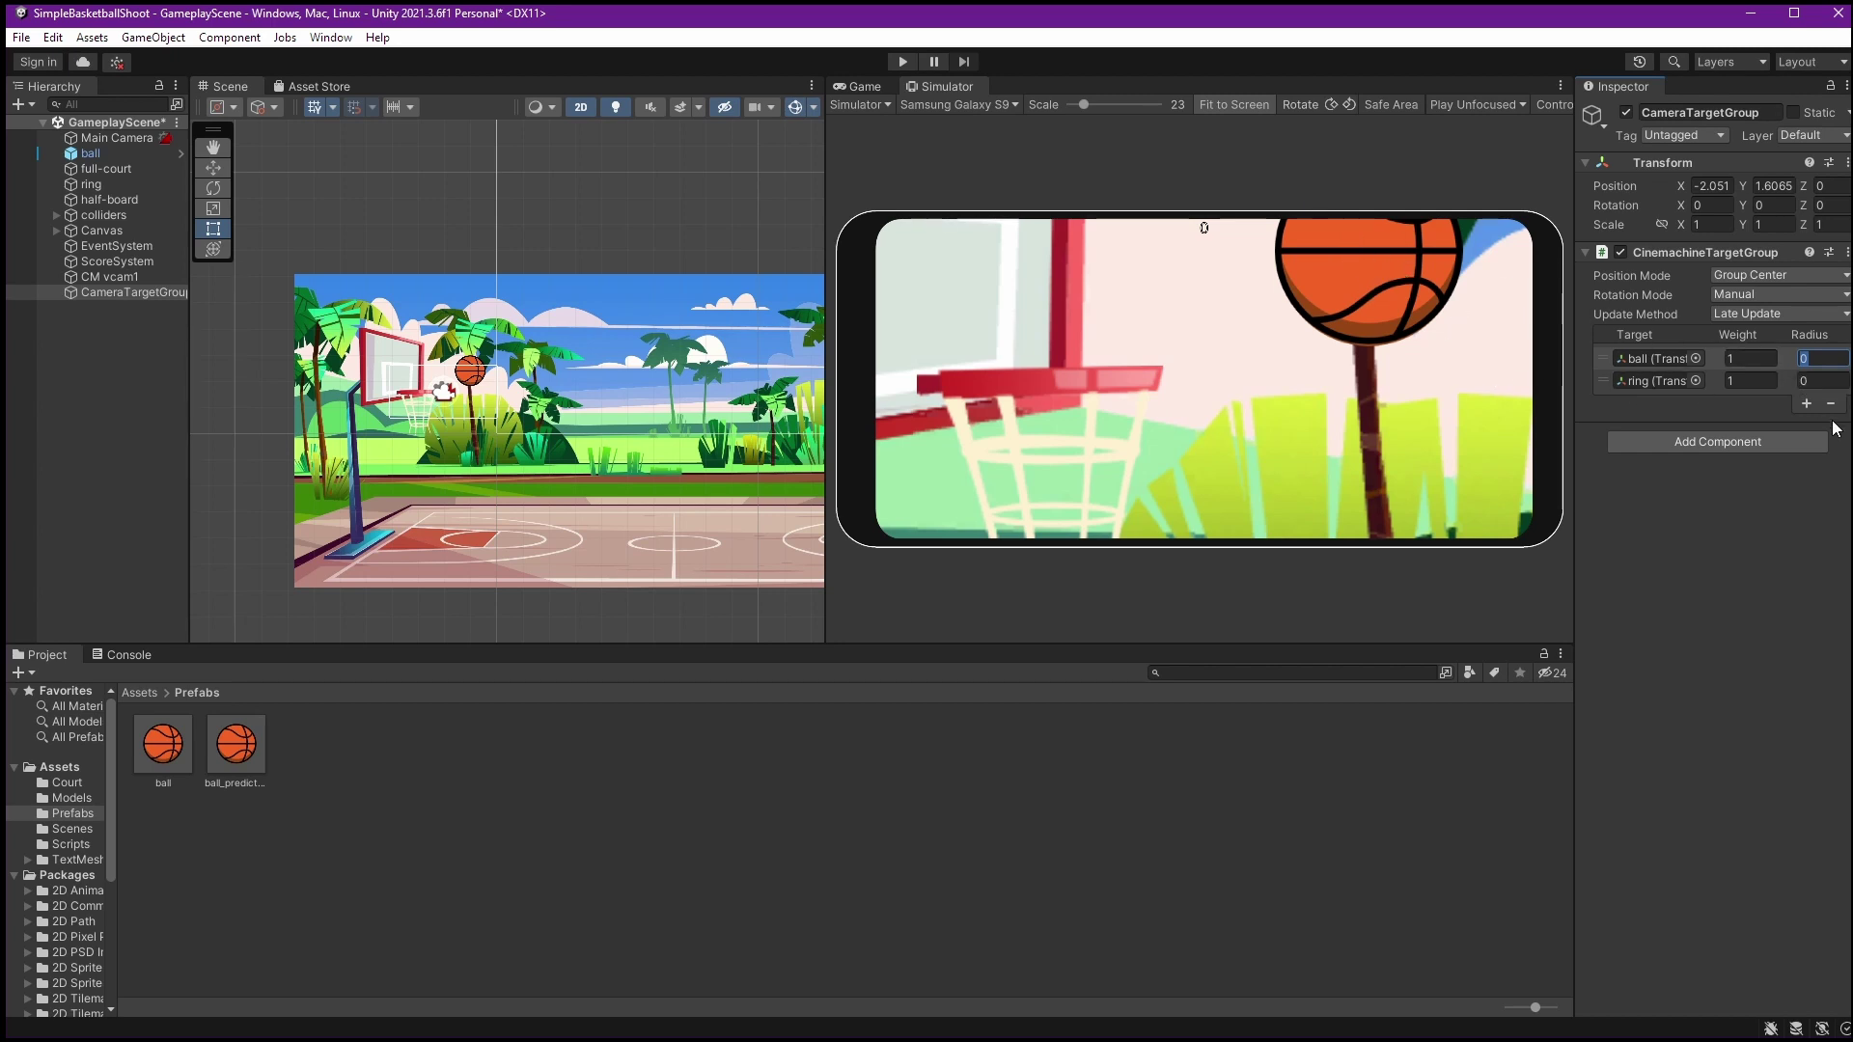
type("1")
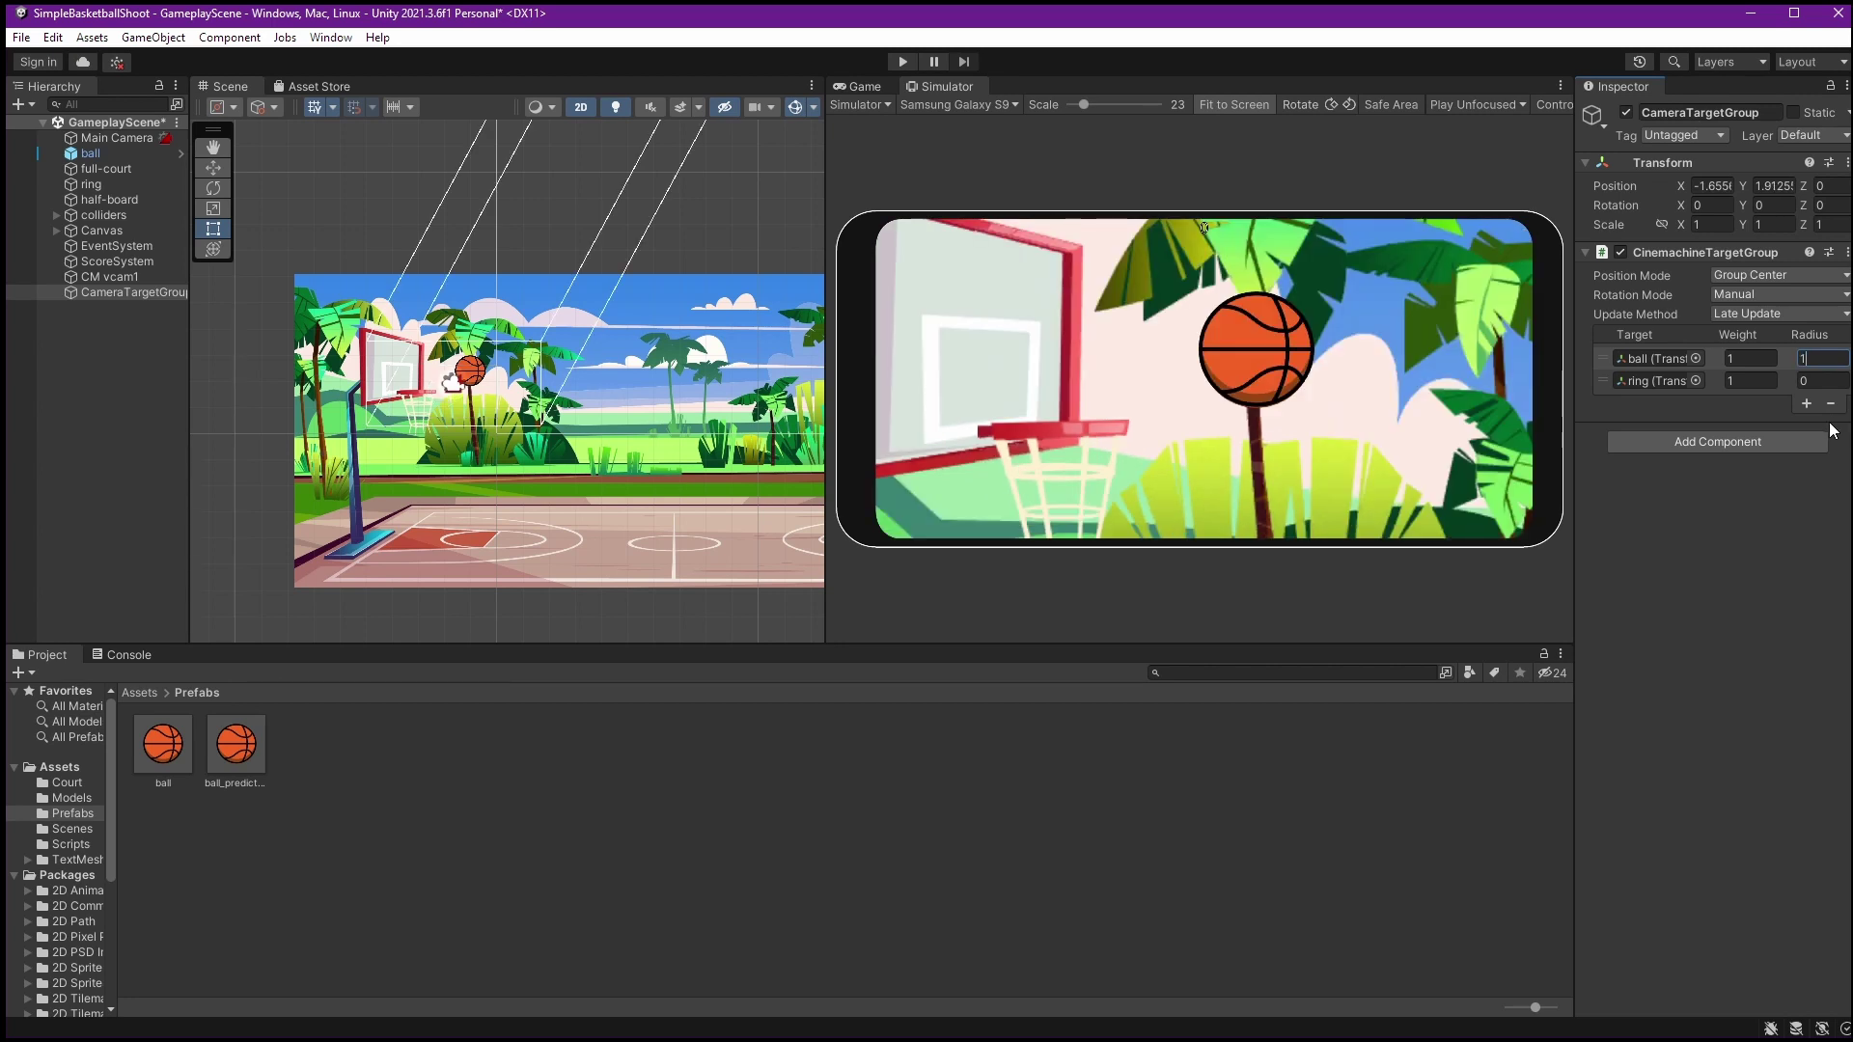
key("BackSpace")
type("2")
key("BackSpace")
type("3")
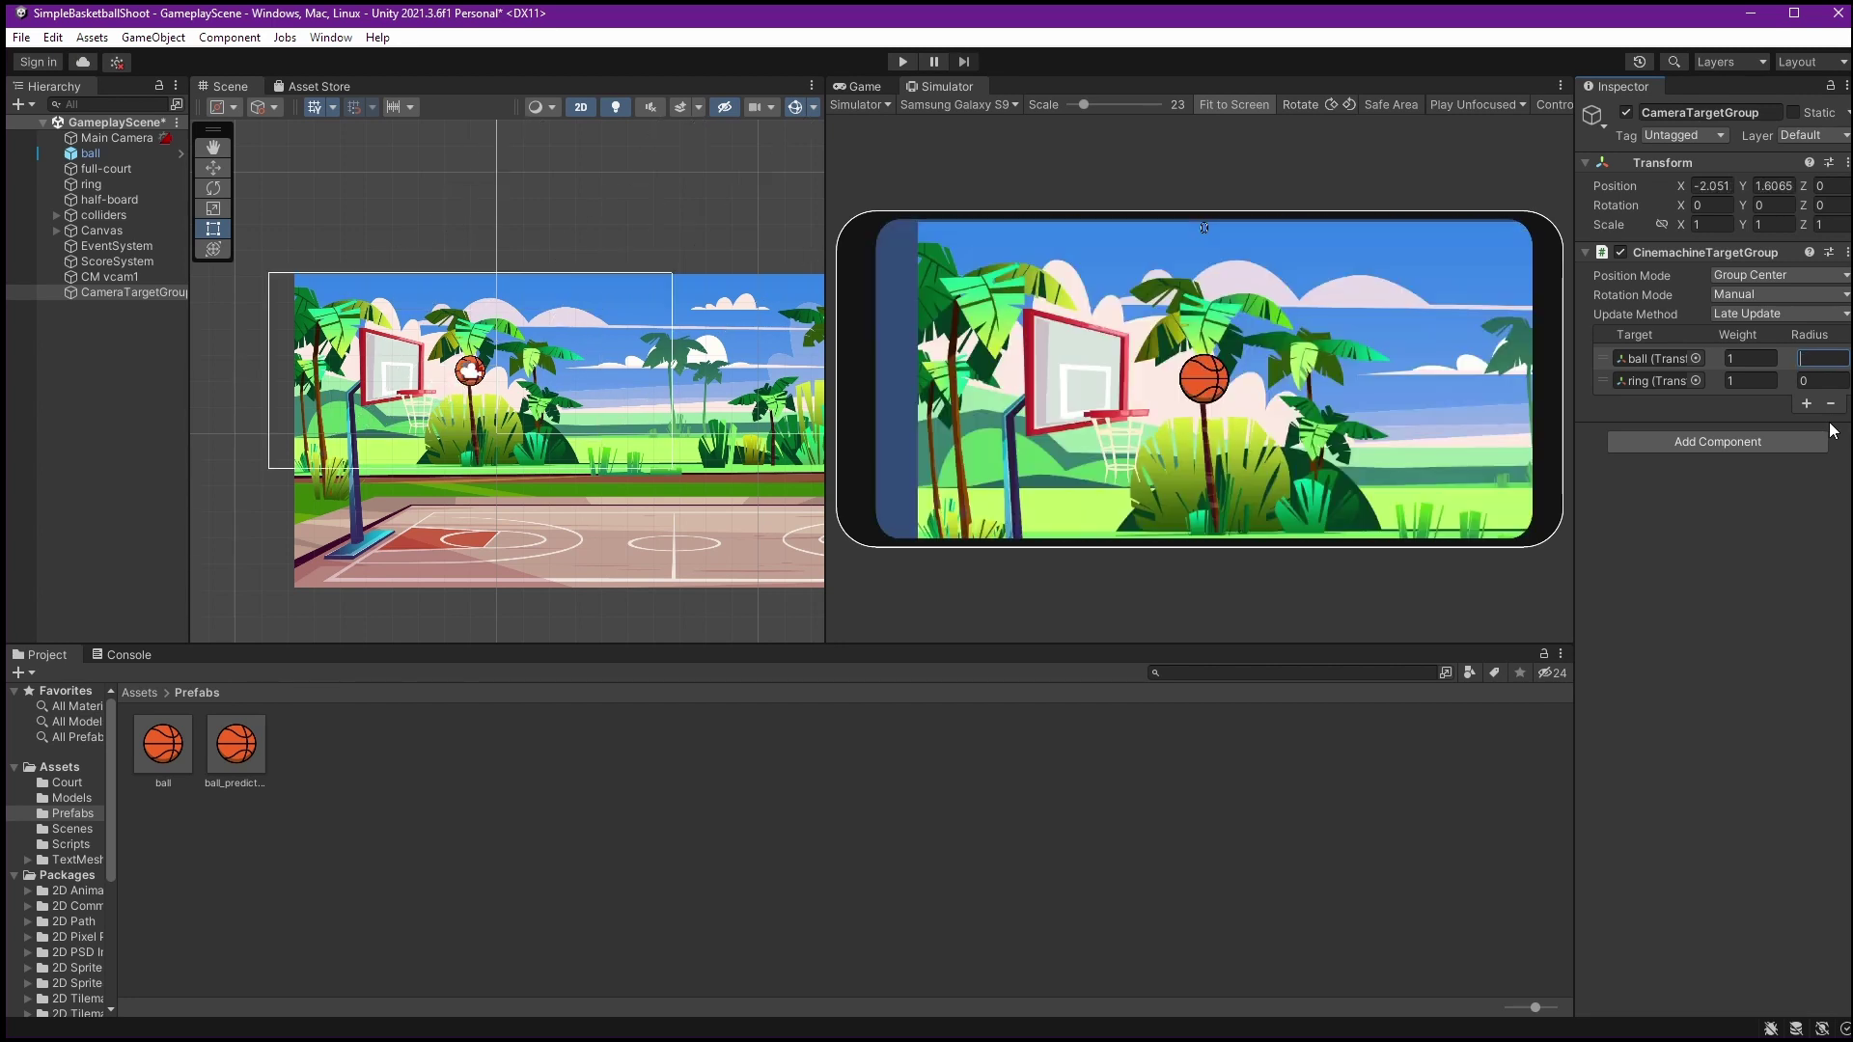
key("BackSpace")
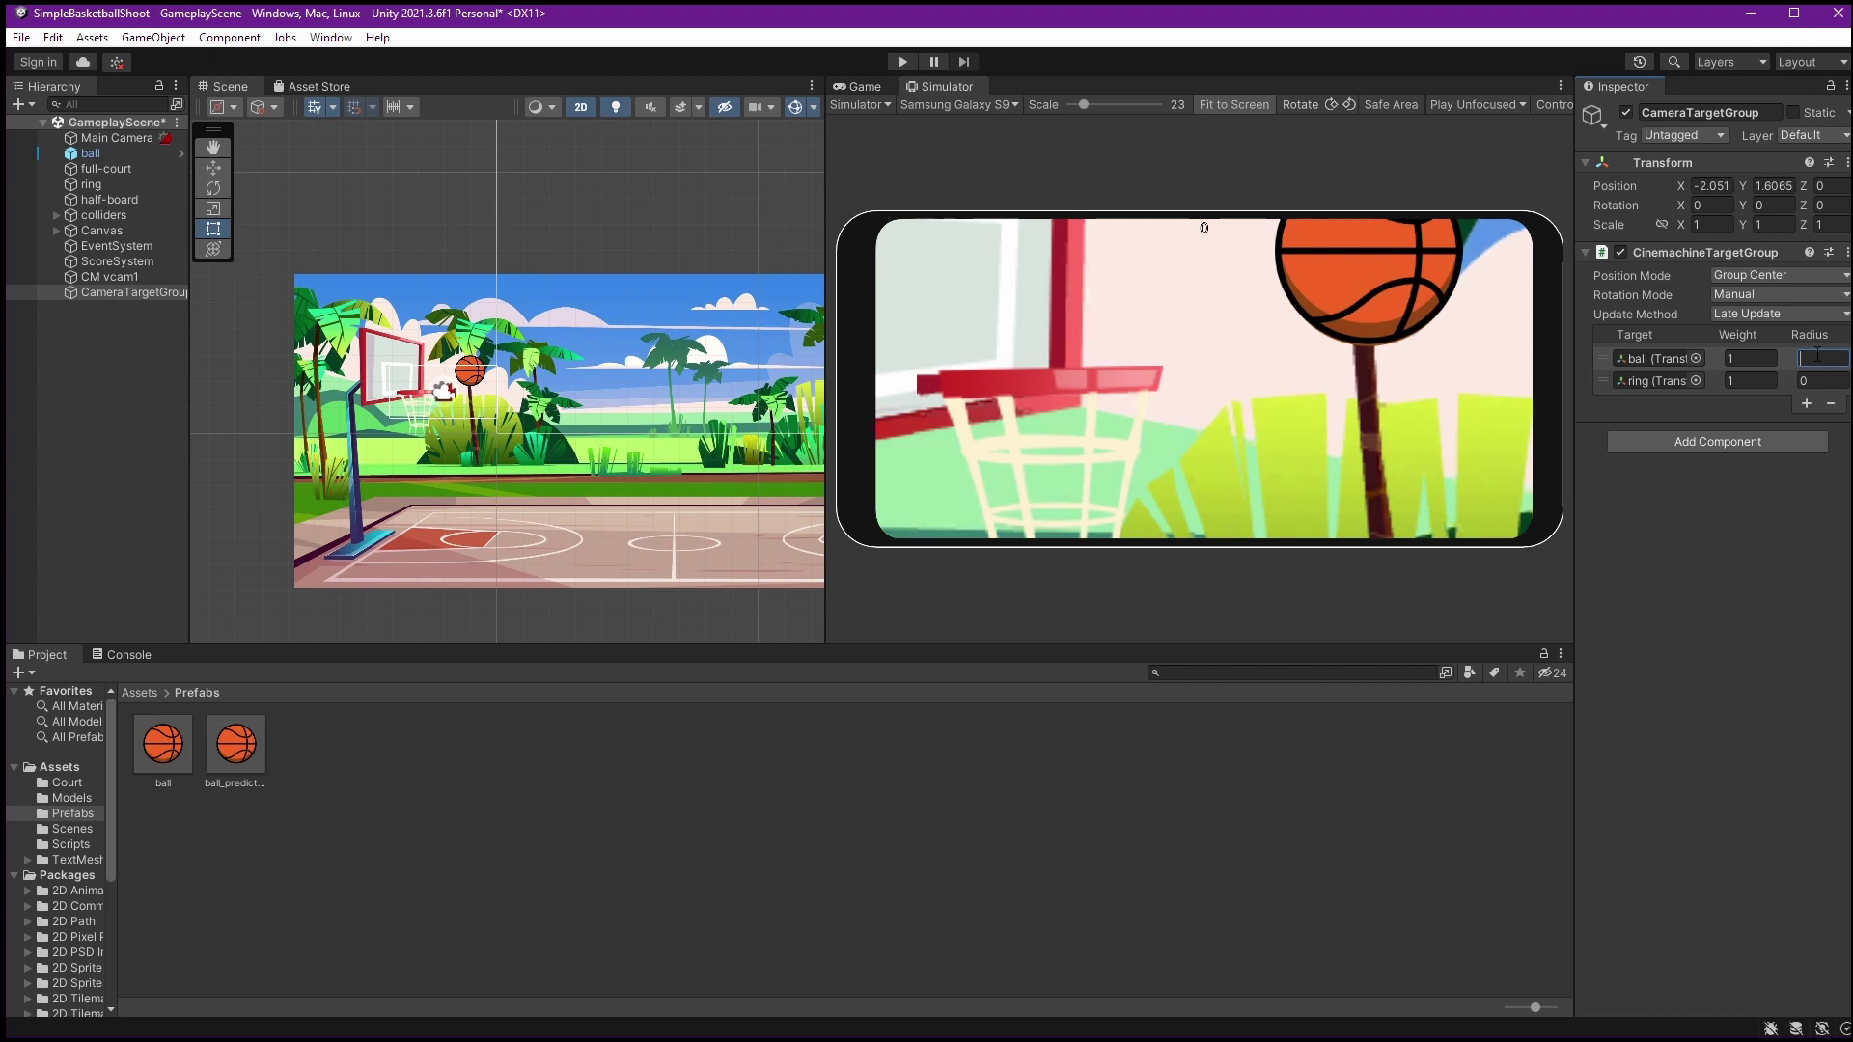
type("2")
key("BackSpace")
type("3")
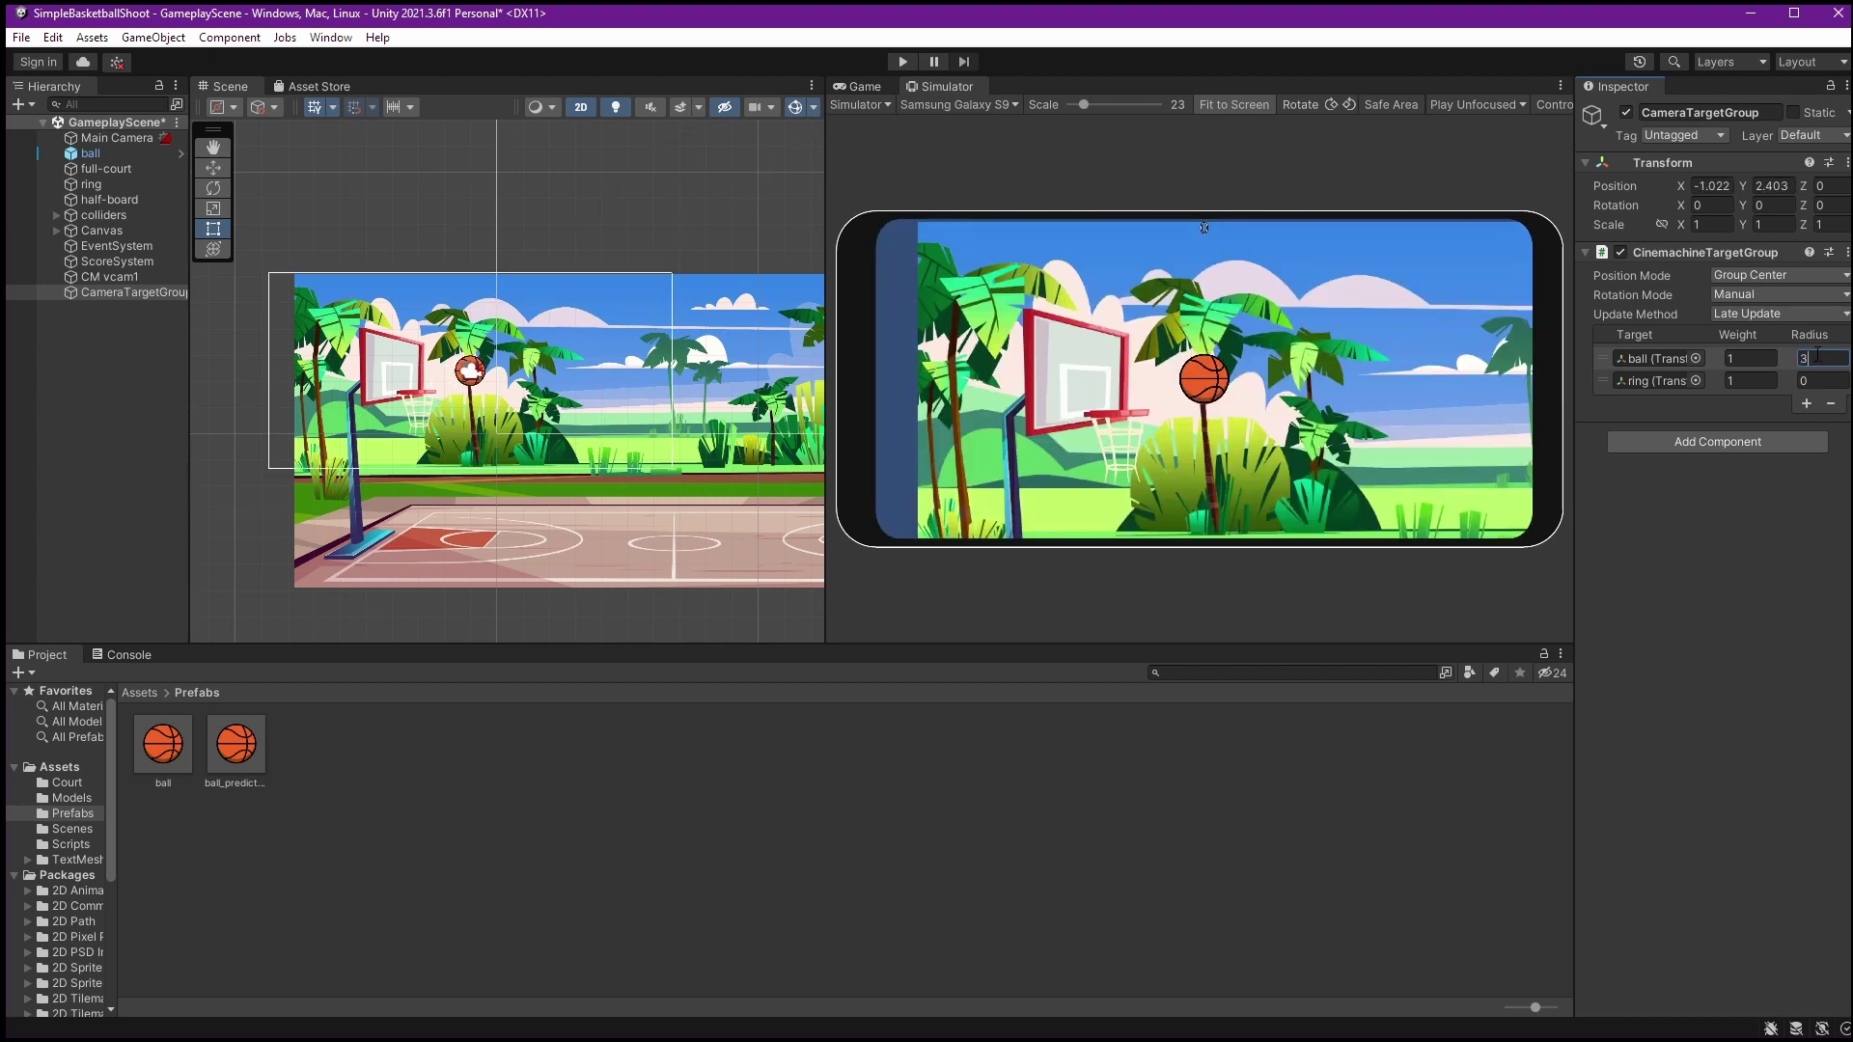
type(".4")
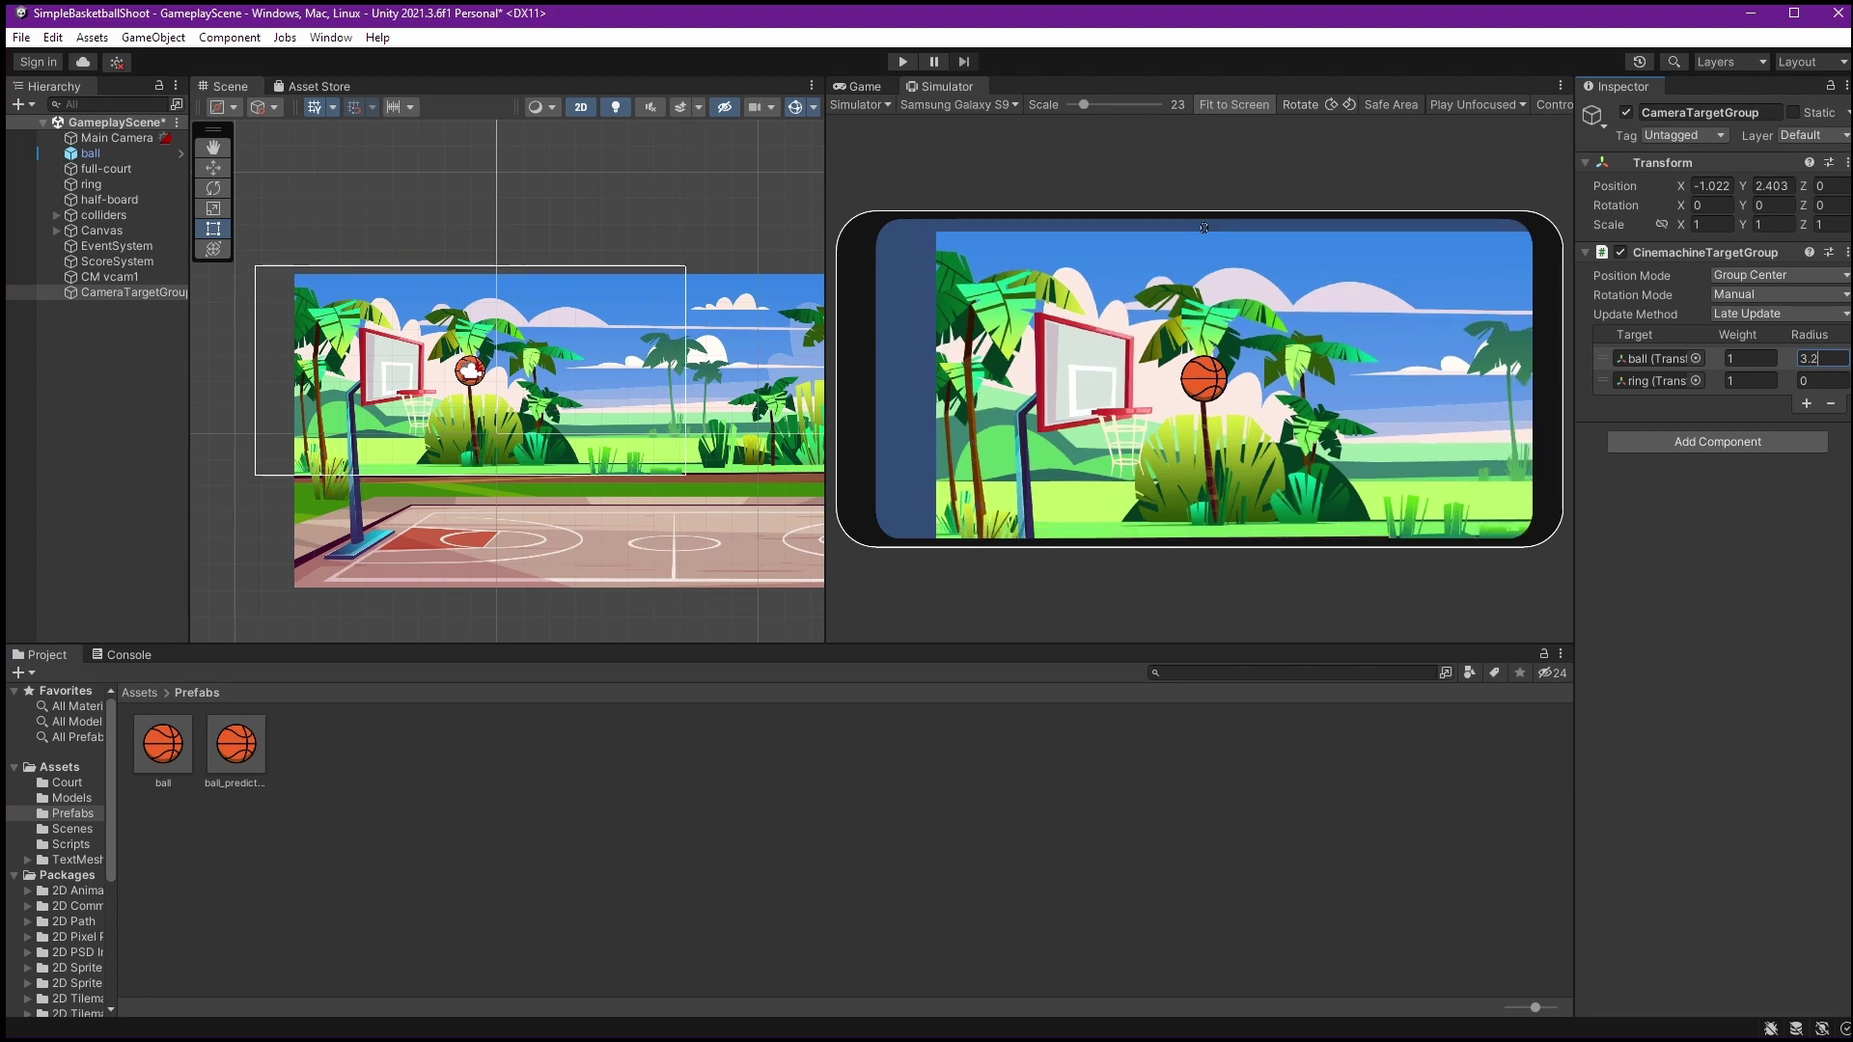
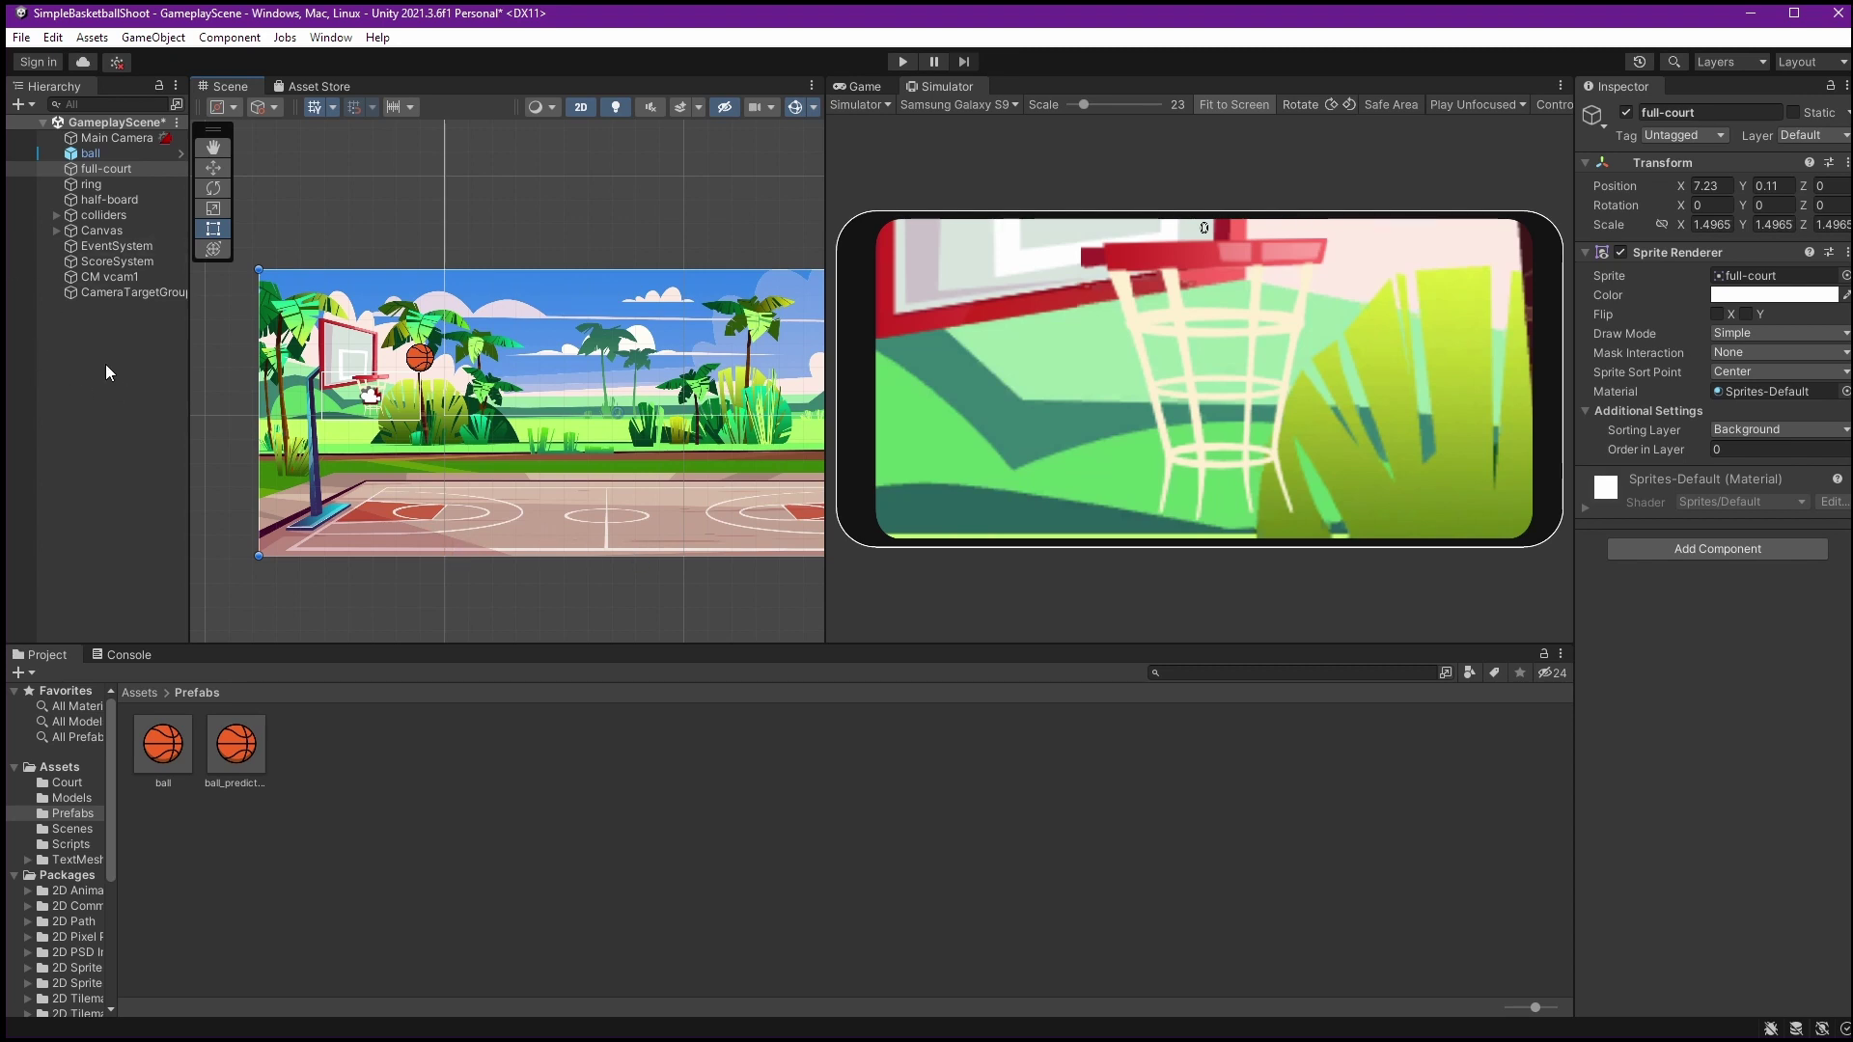
Create two empty objects at the scene's root level, named Targets and CameraRelated
right_click(71, 367)
left_click(174, 600)
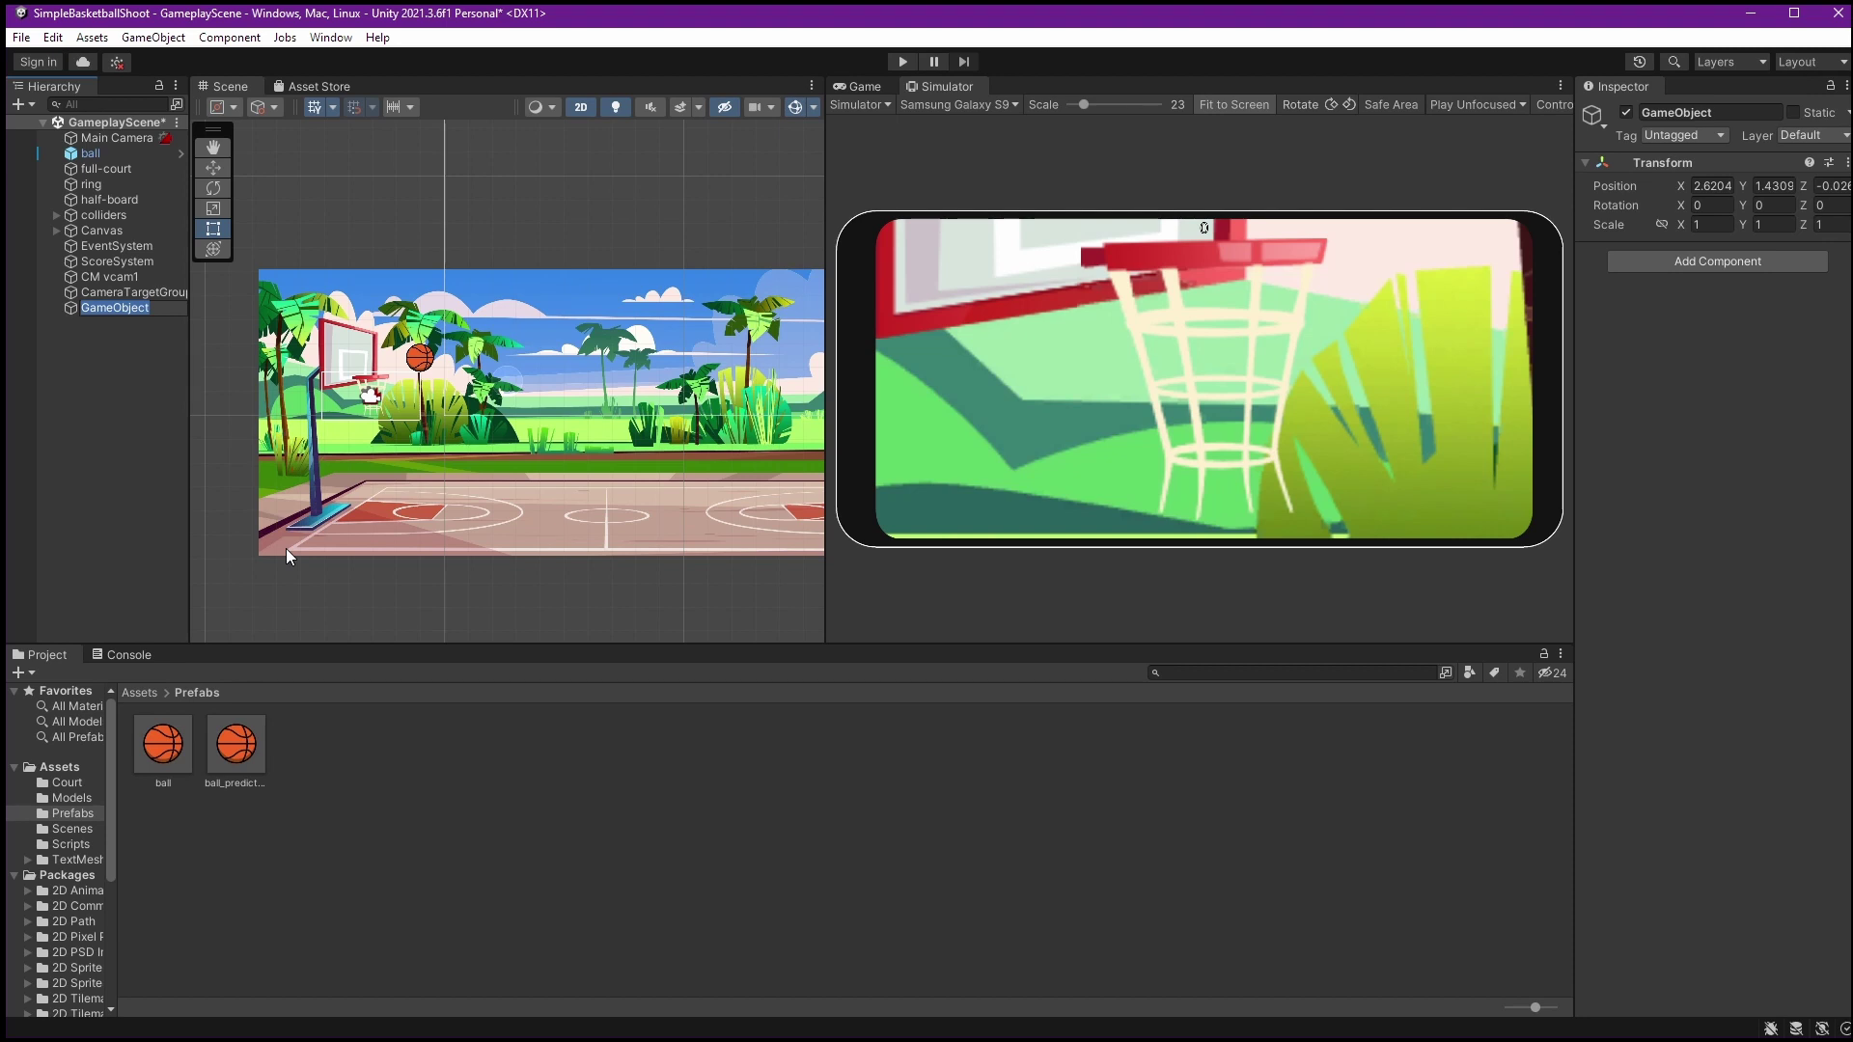
type("Targets")
key("Return")
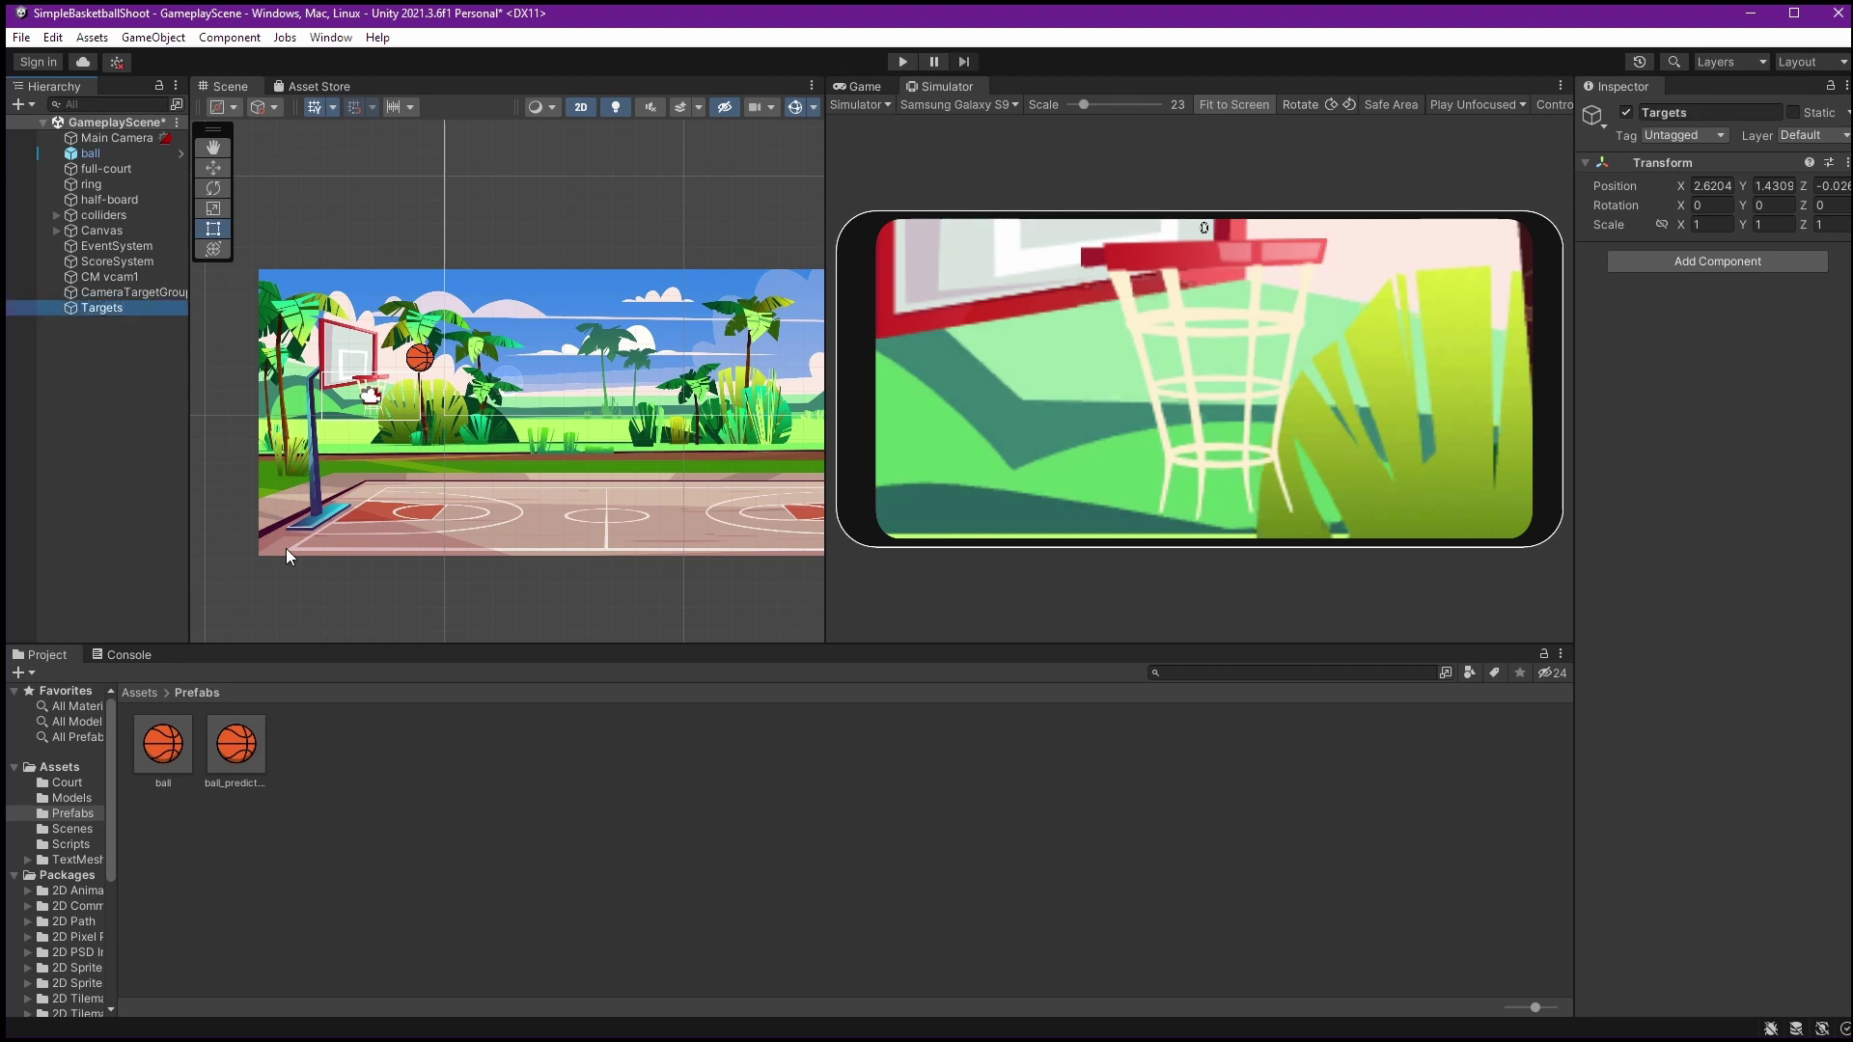
right_click(79, 398)
left_click(234, 628)
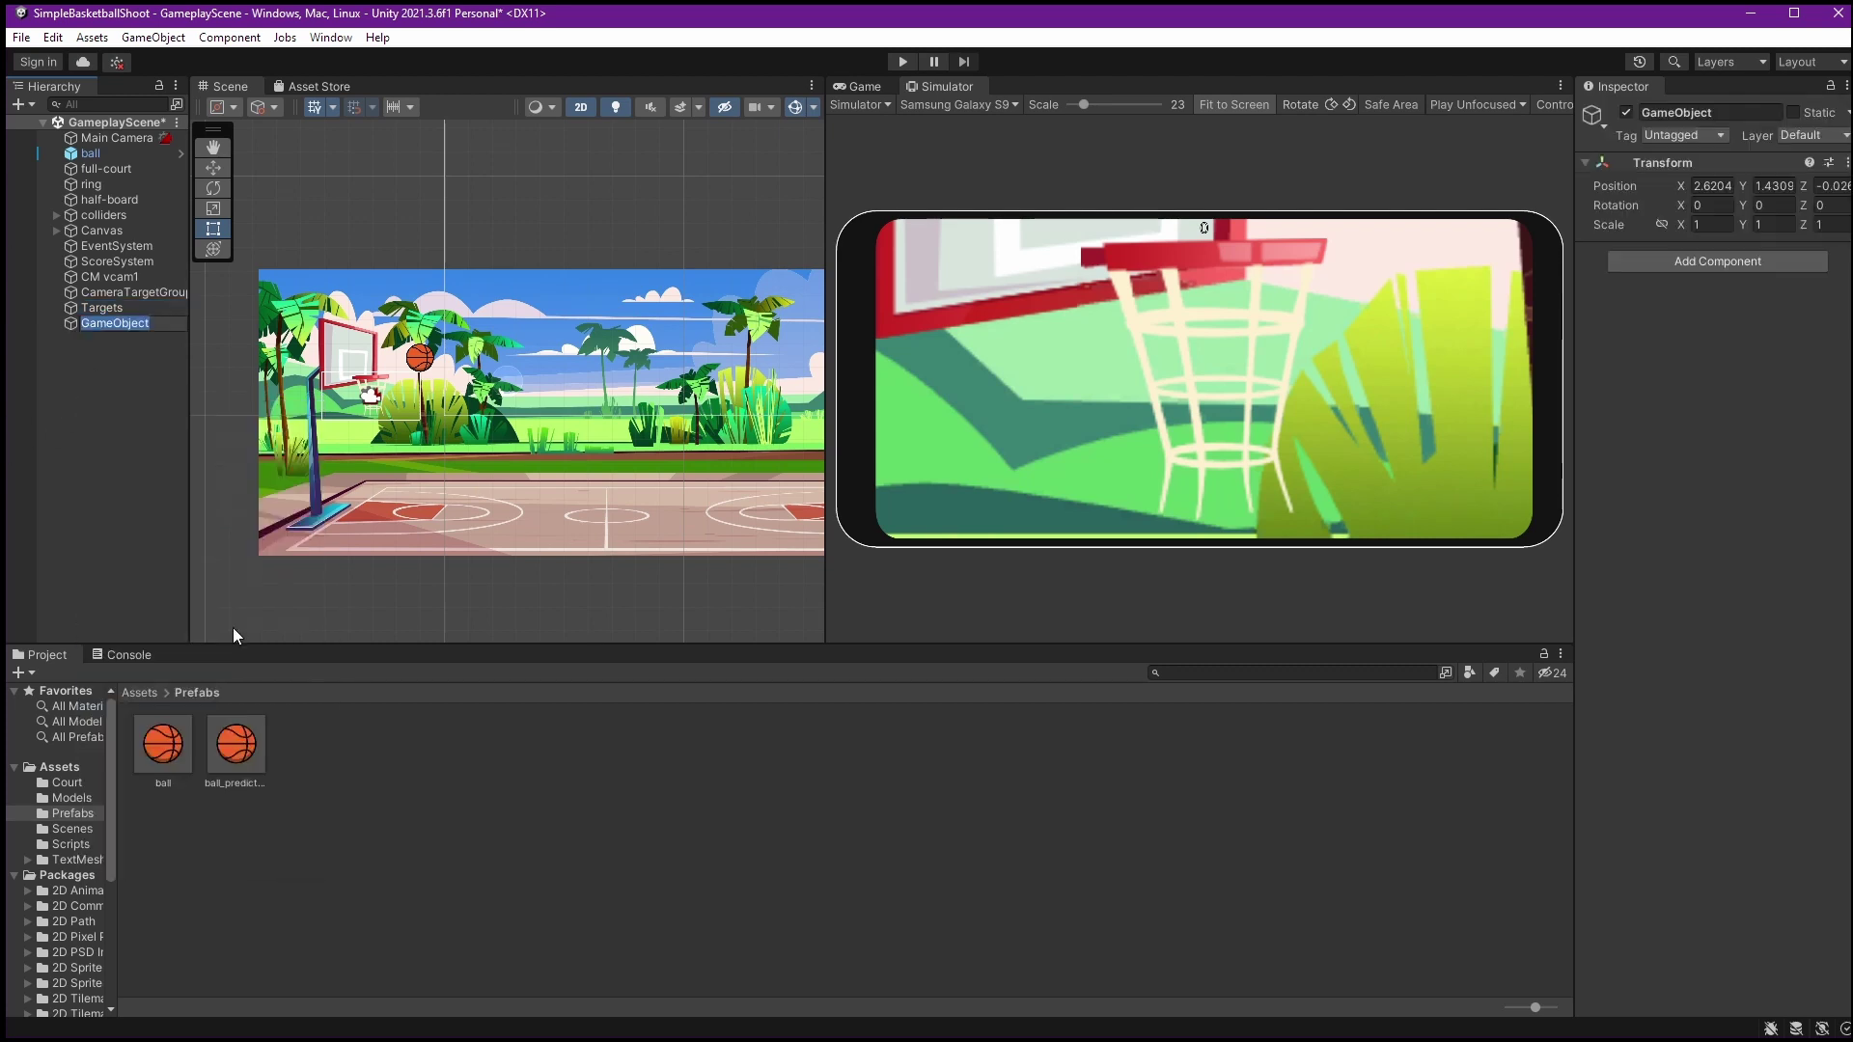
type("CameraRelated")
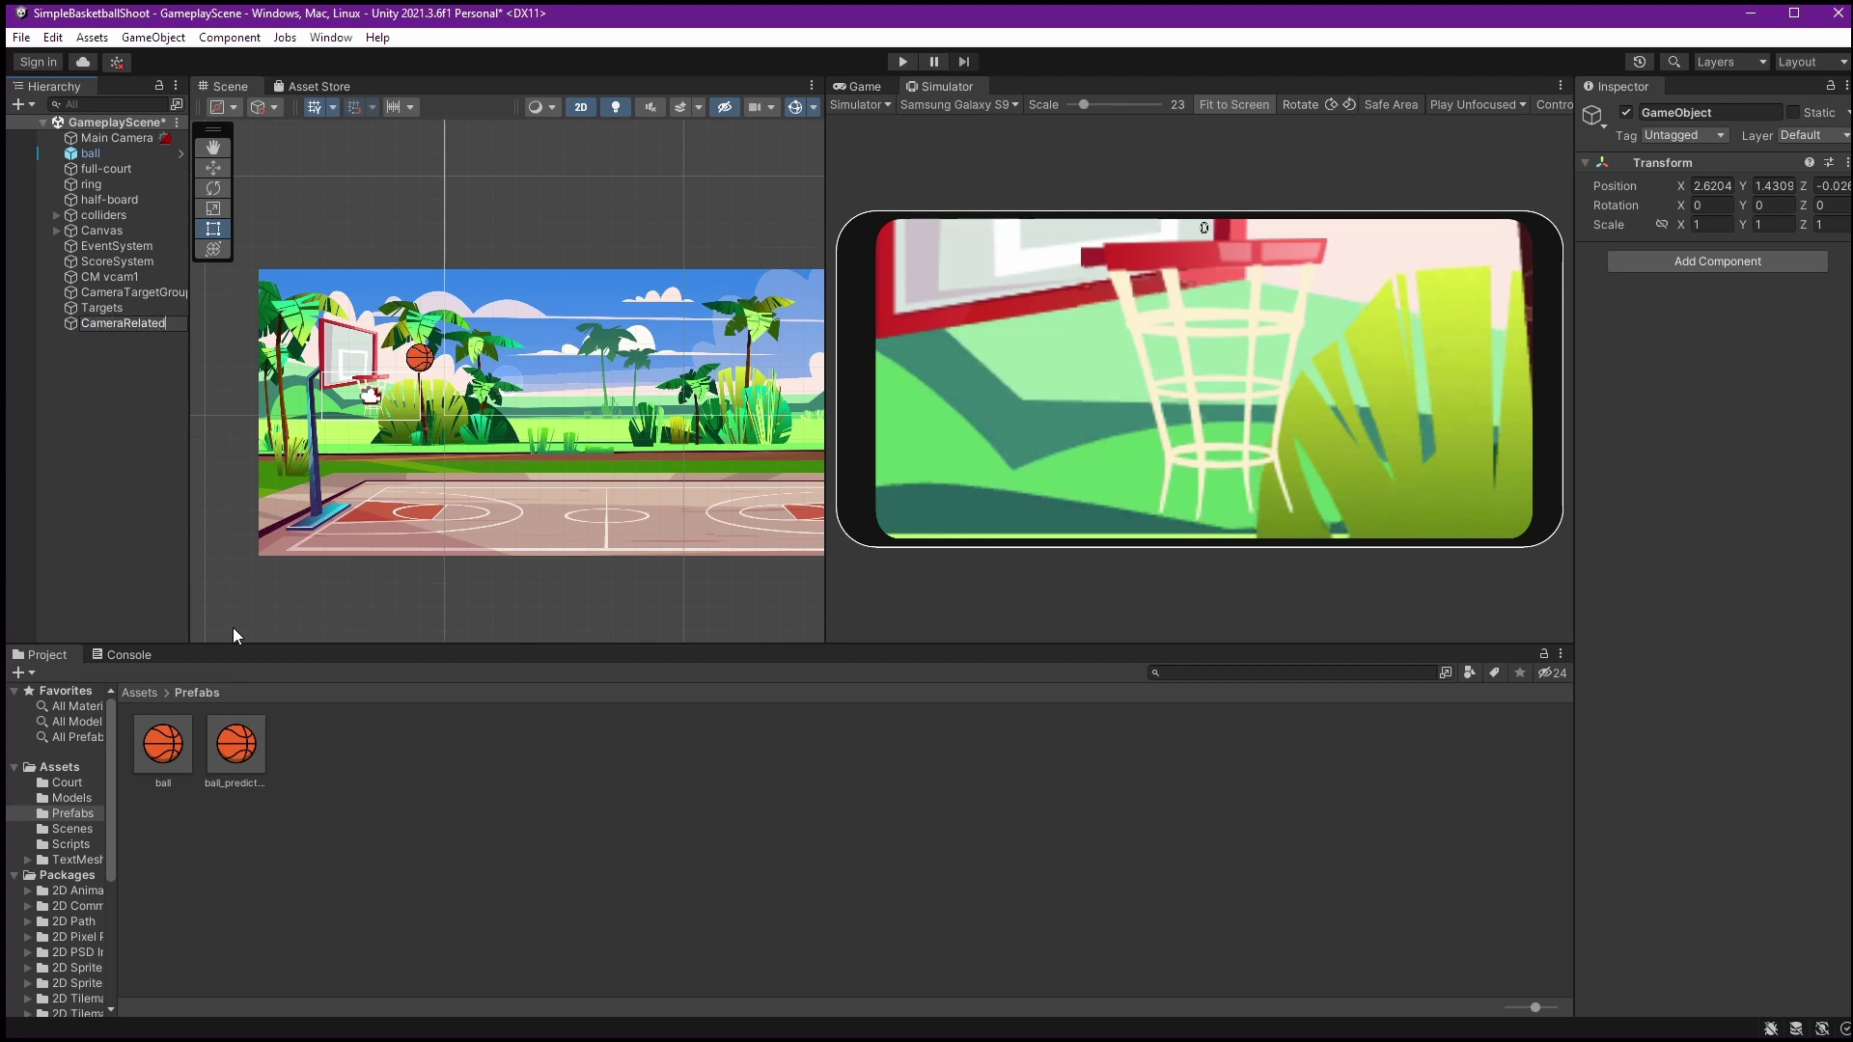
key("Return")
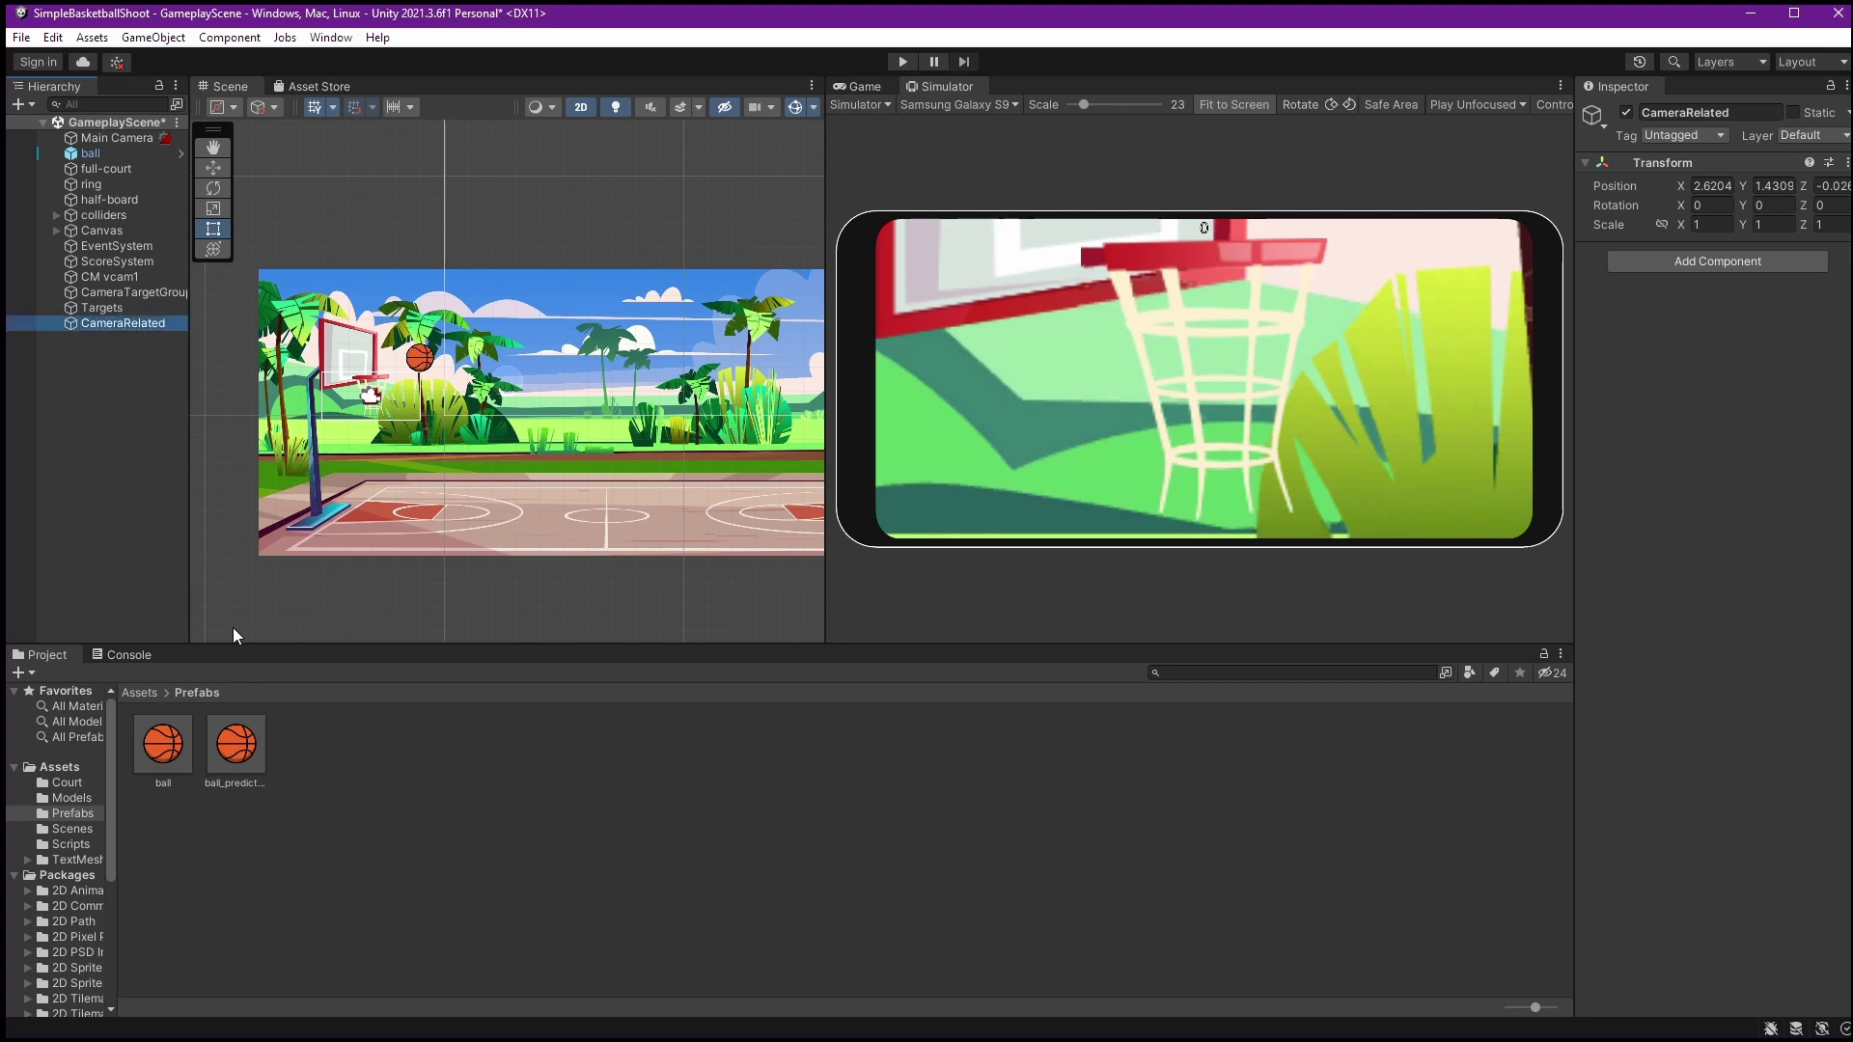
Parent Main Camera, CM vcam1, CameraTargetGroup and Targets under the CameraRelated object
left_click(130, 305)
left_click(129, 294, "ctrl")
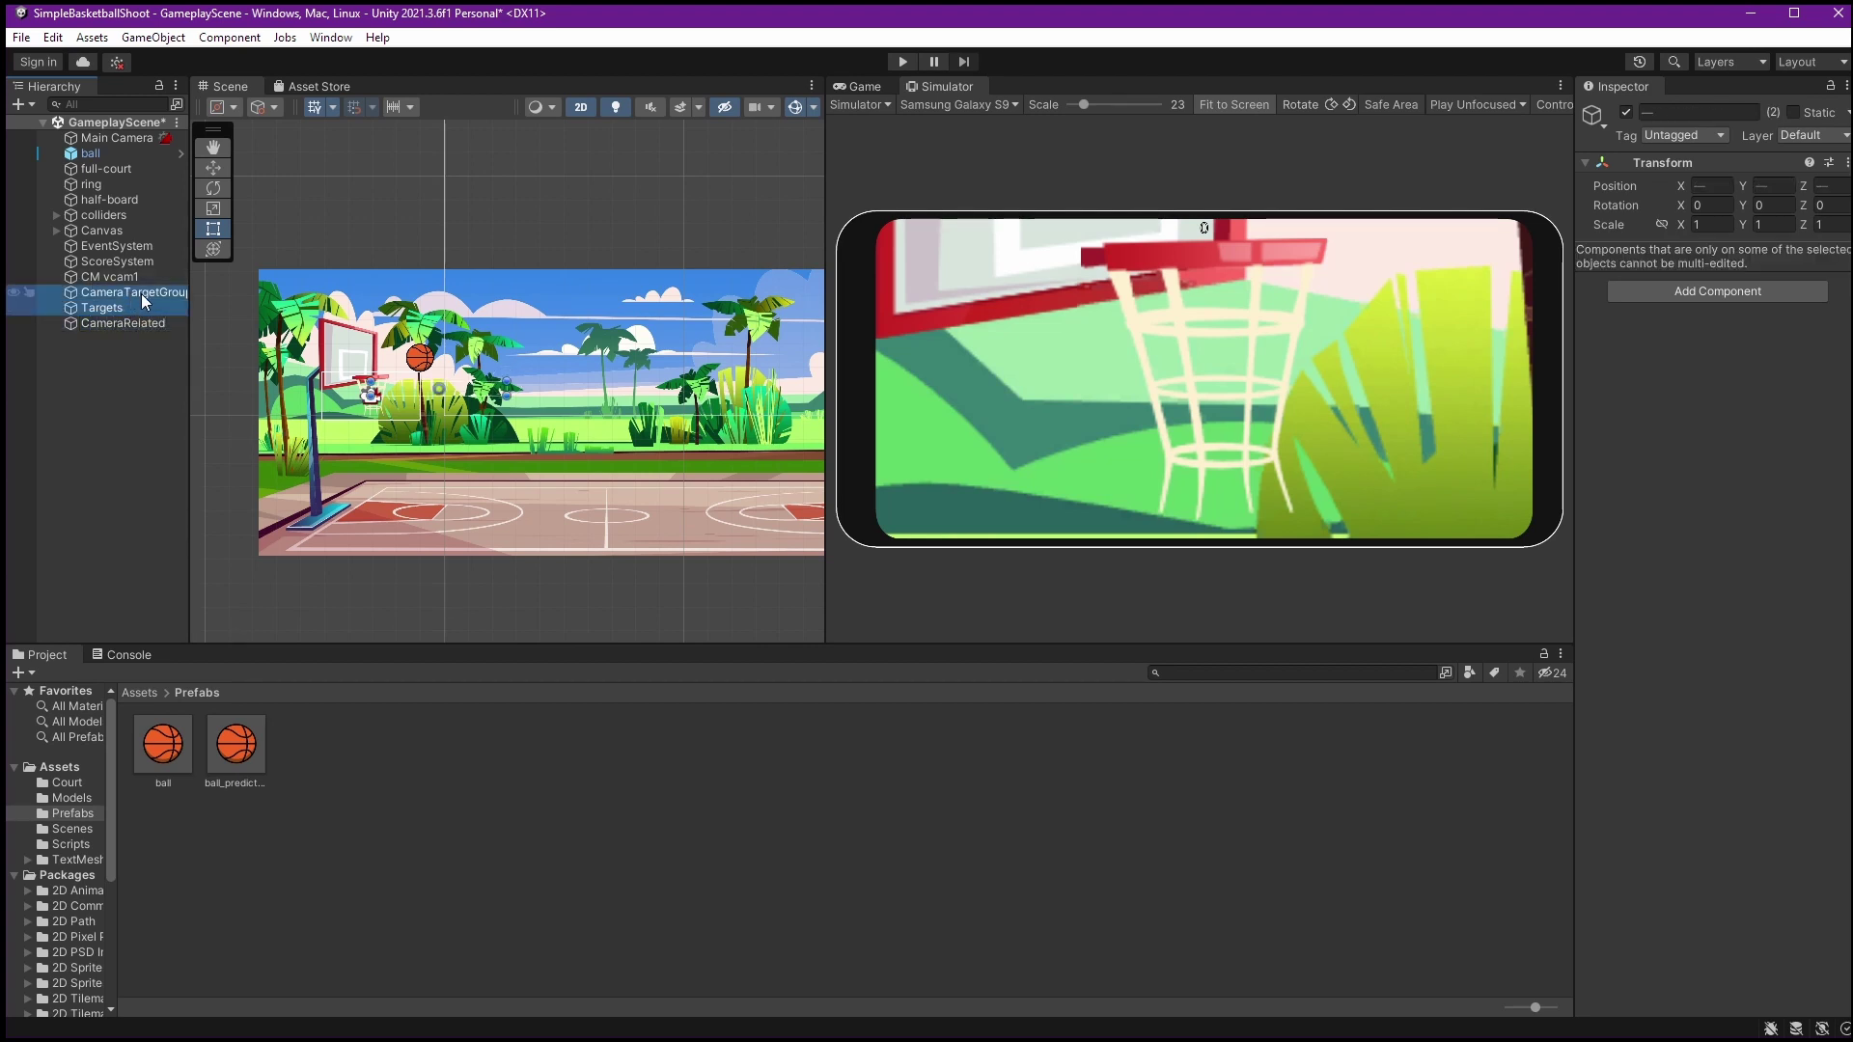
left_click(143, 273)
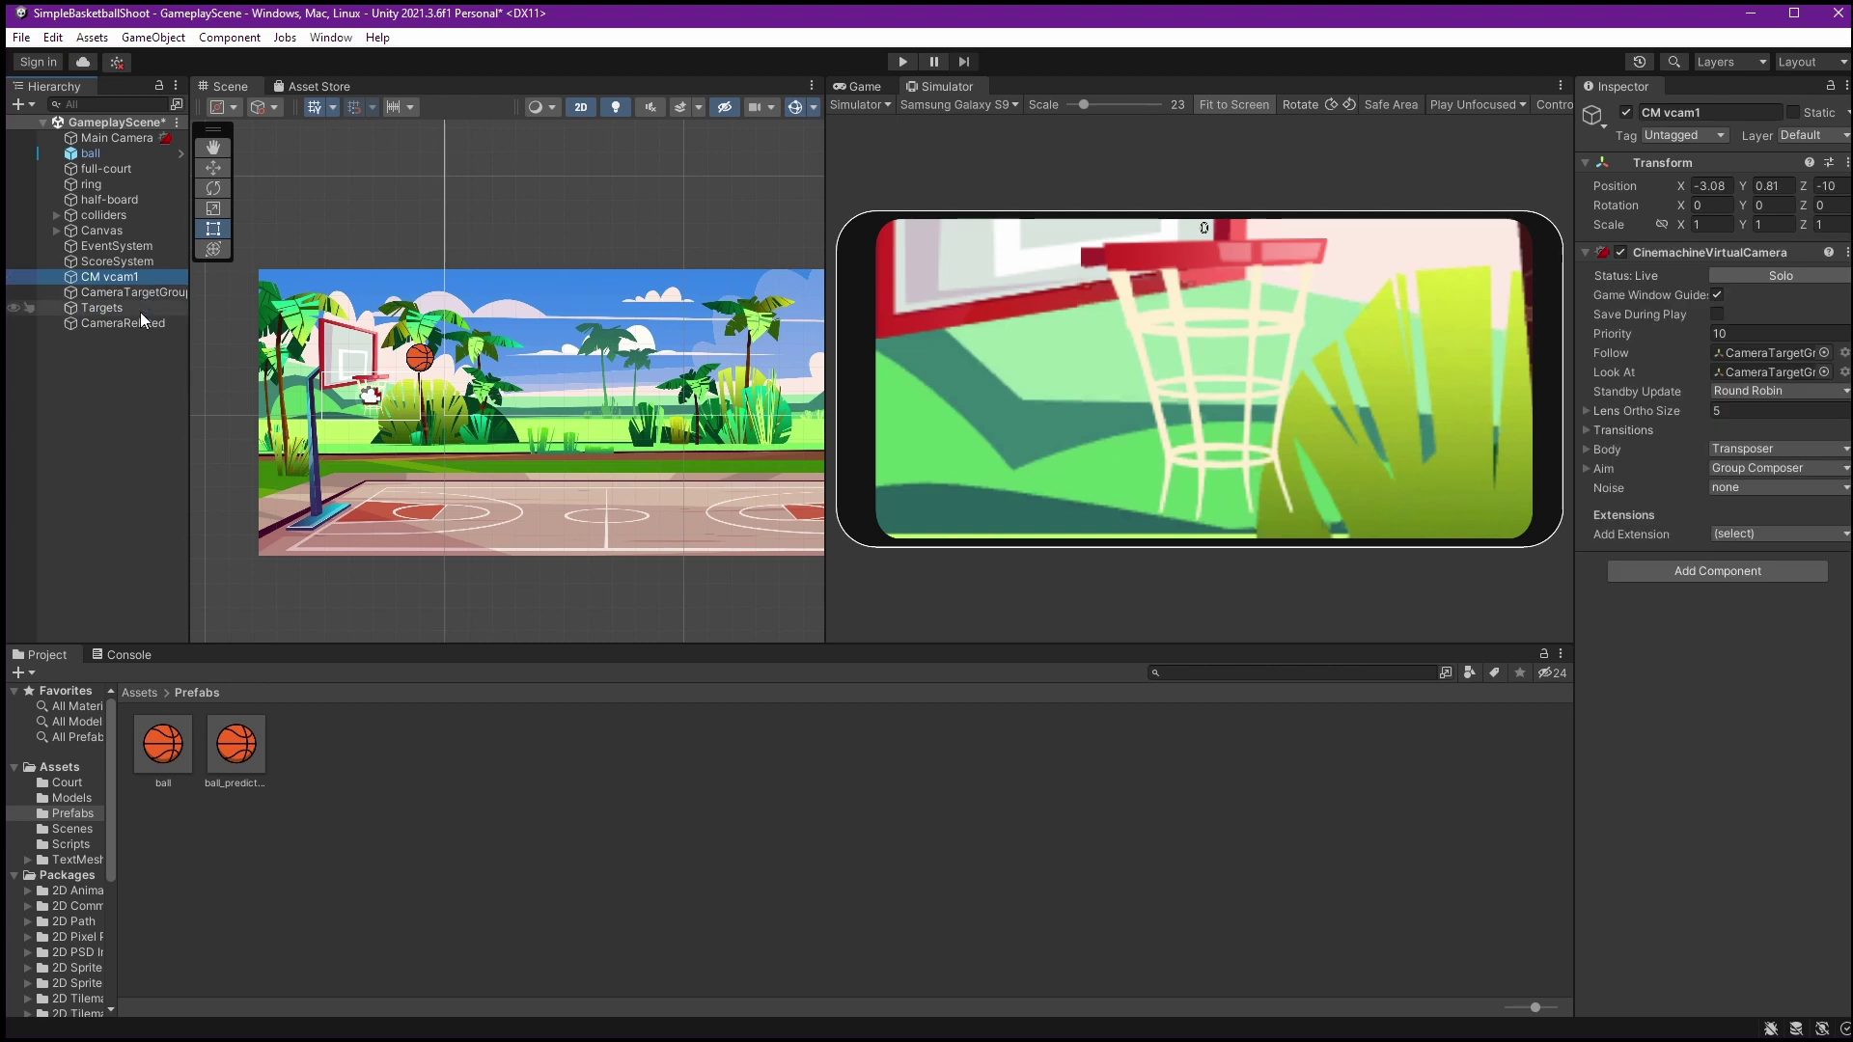
left_click(141, 308)
left_click(137, 277, "shift")
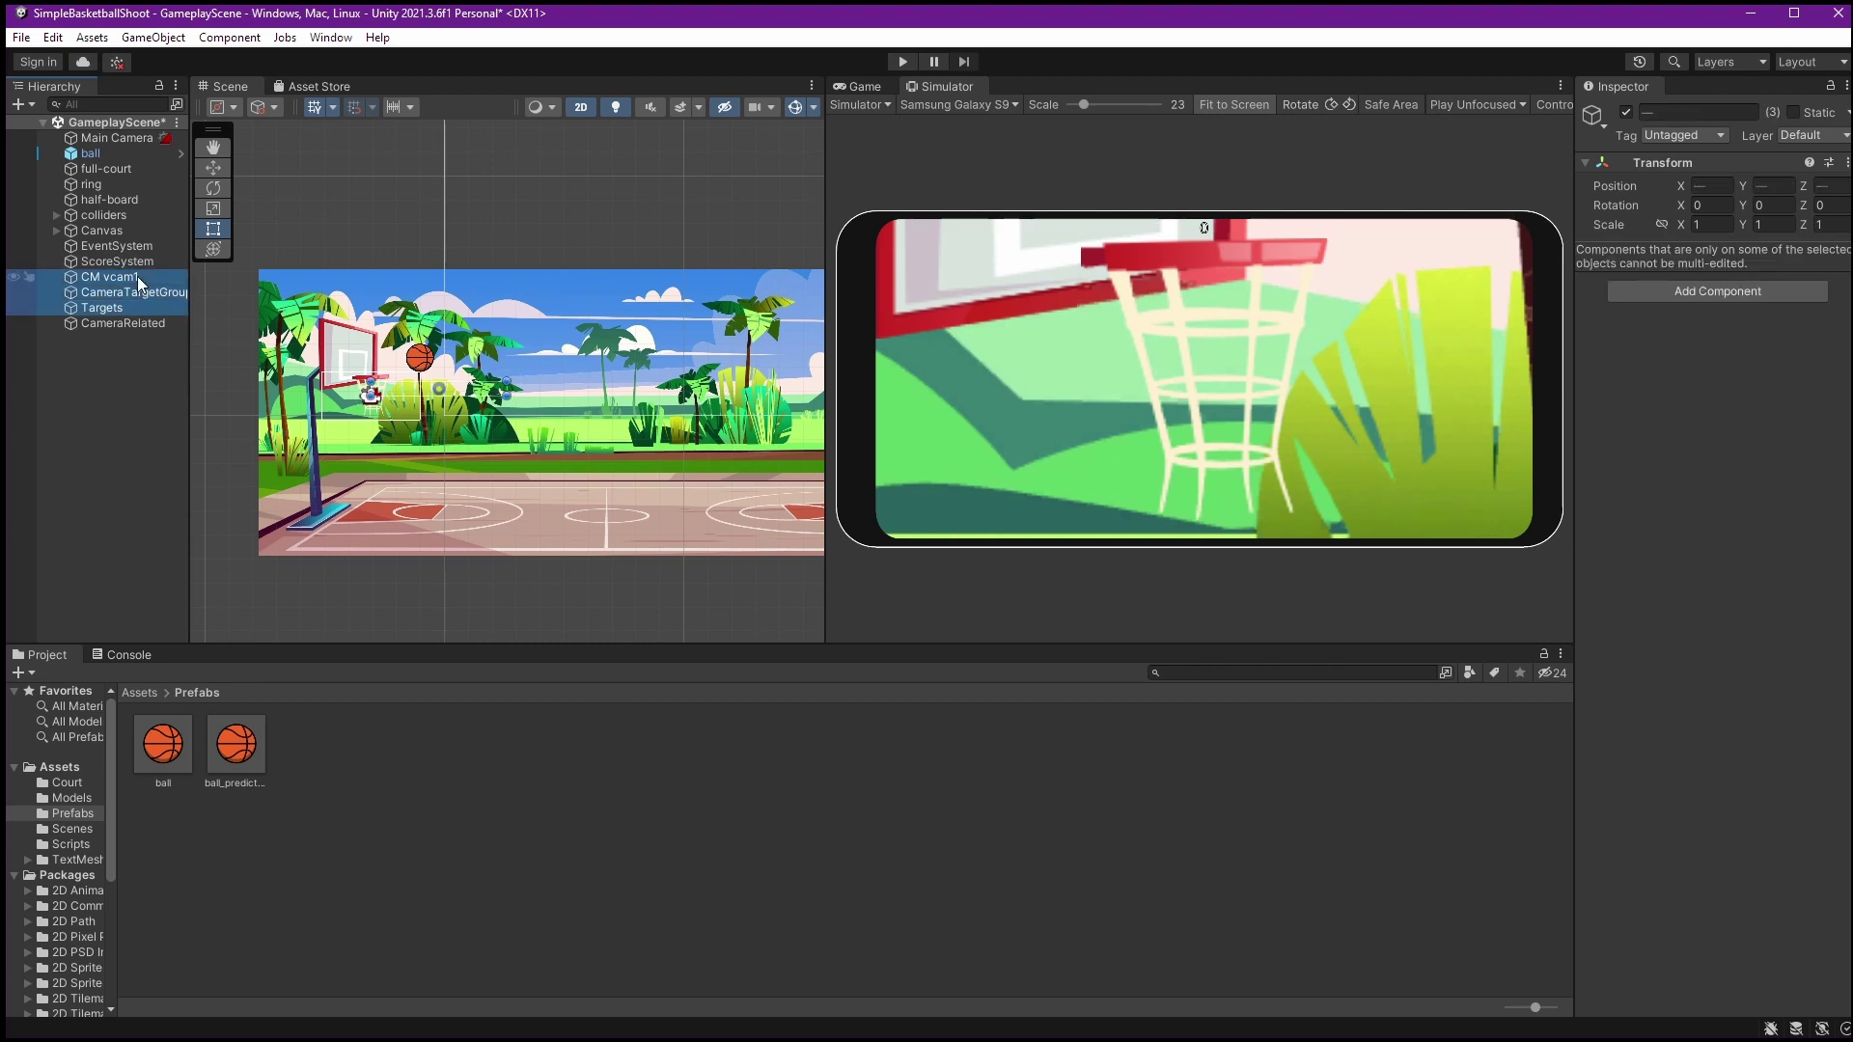
left_click(125, 141, "ctrl")
left_click_drag(126, 141, 98, 327)
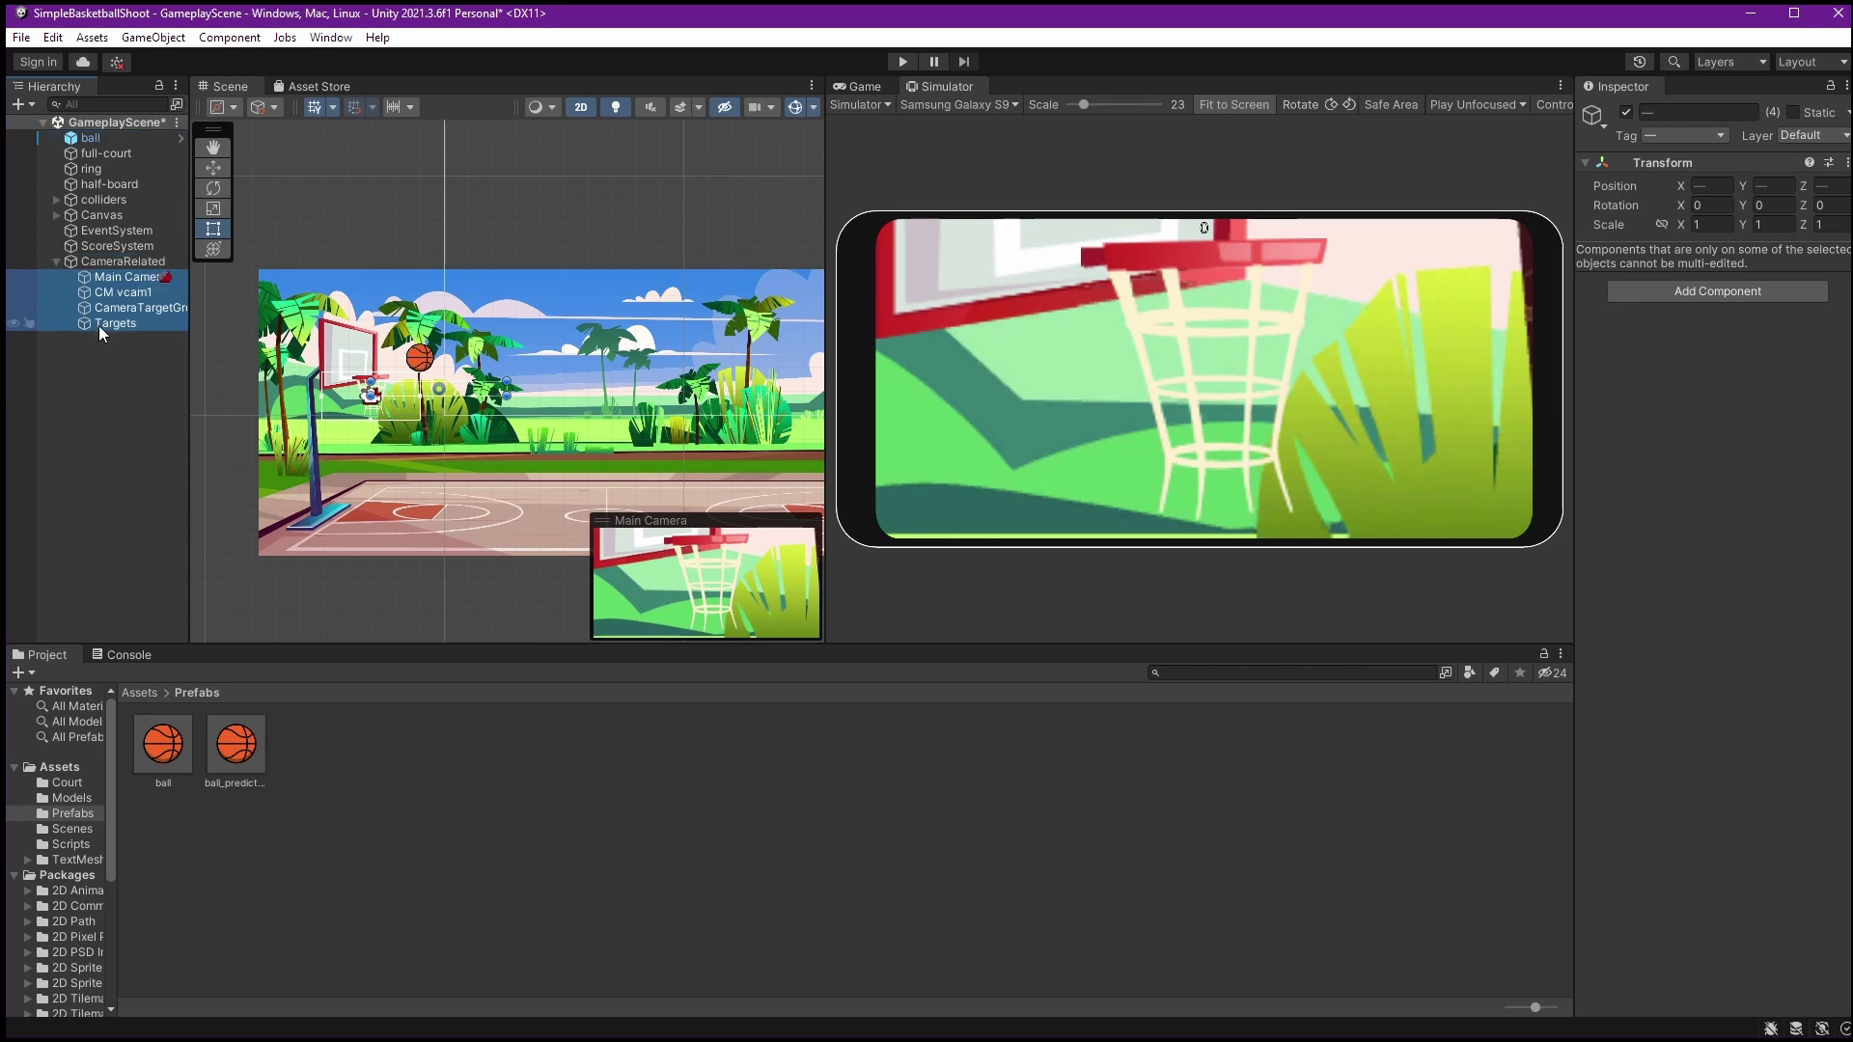
Set the CameraRelated object's position to 0 on X, Y and Z
left_click(144, 260)
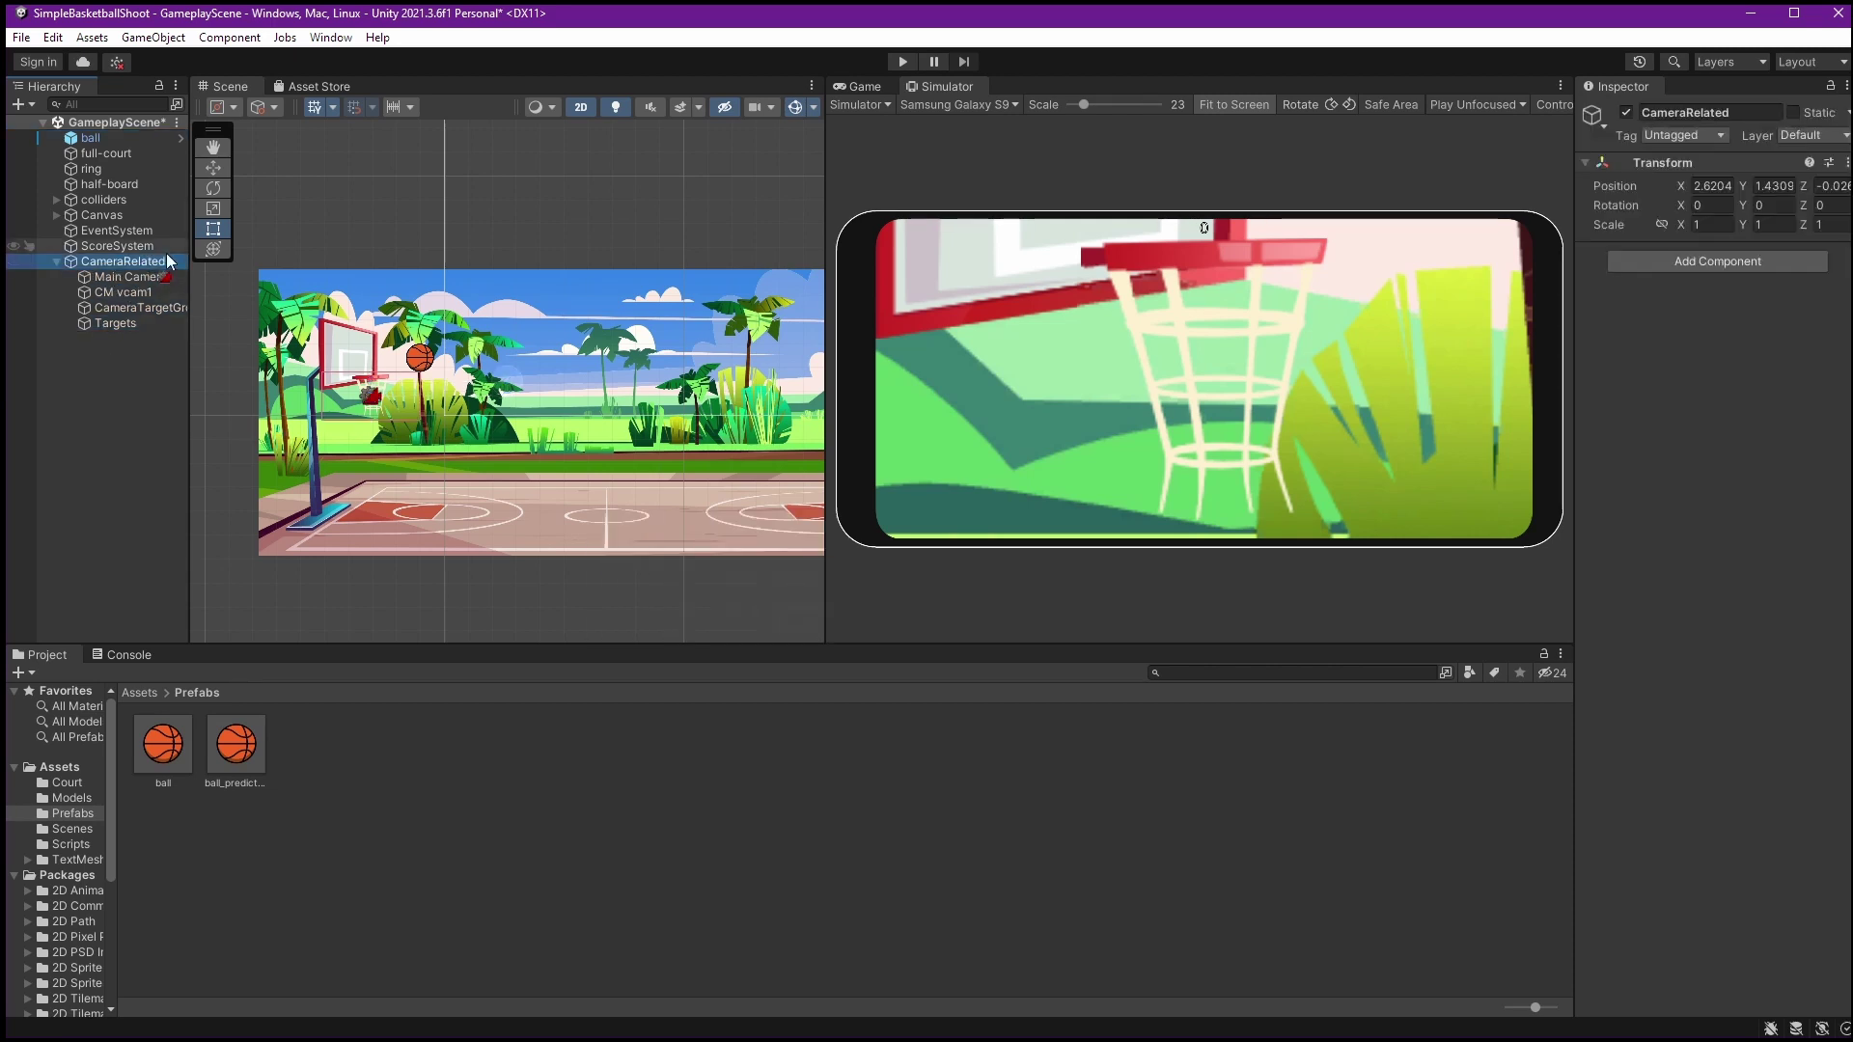
left_click(1727, 184)
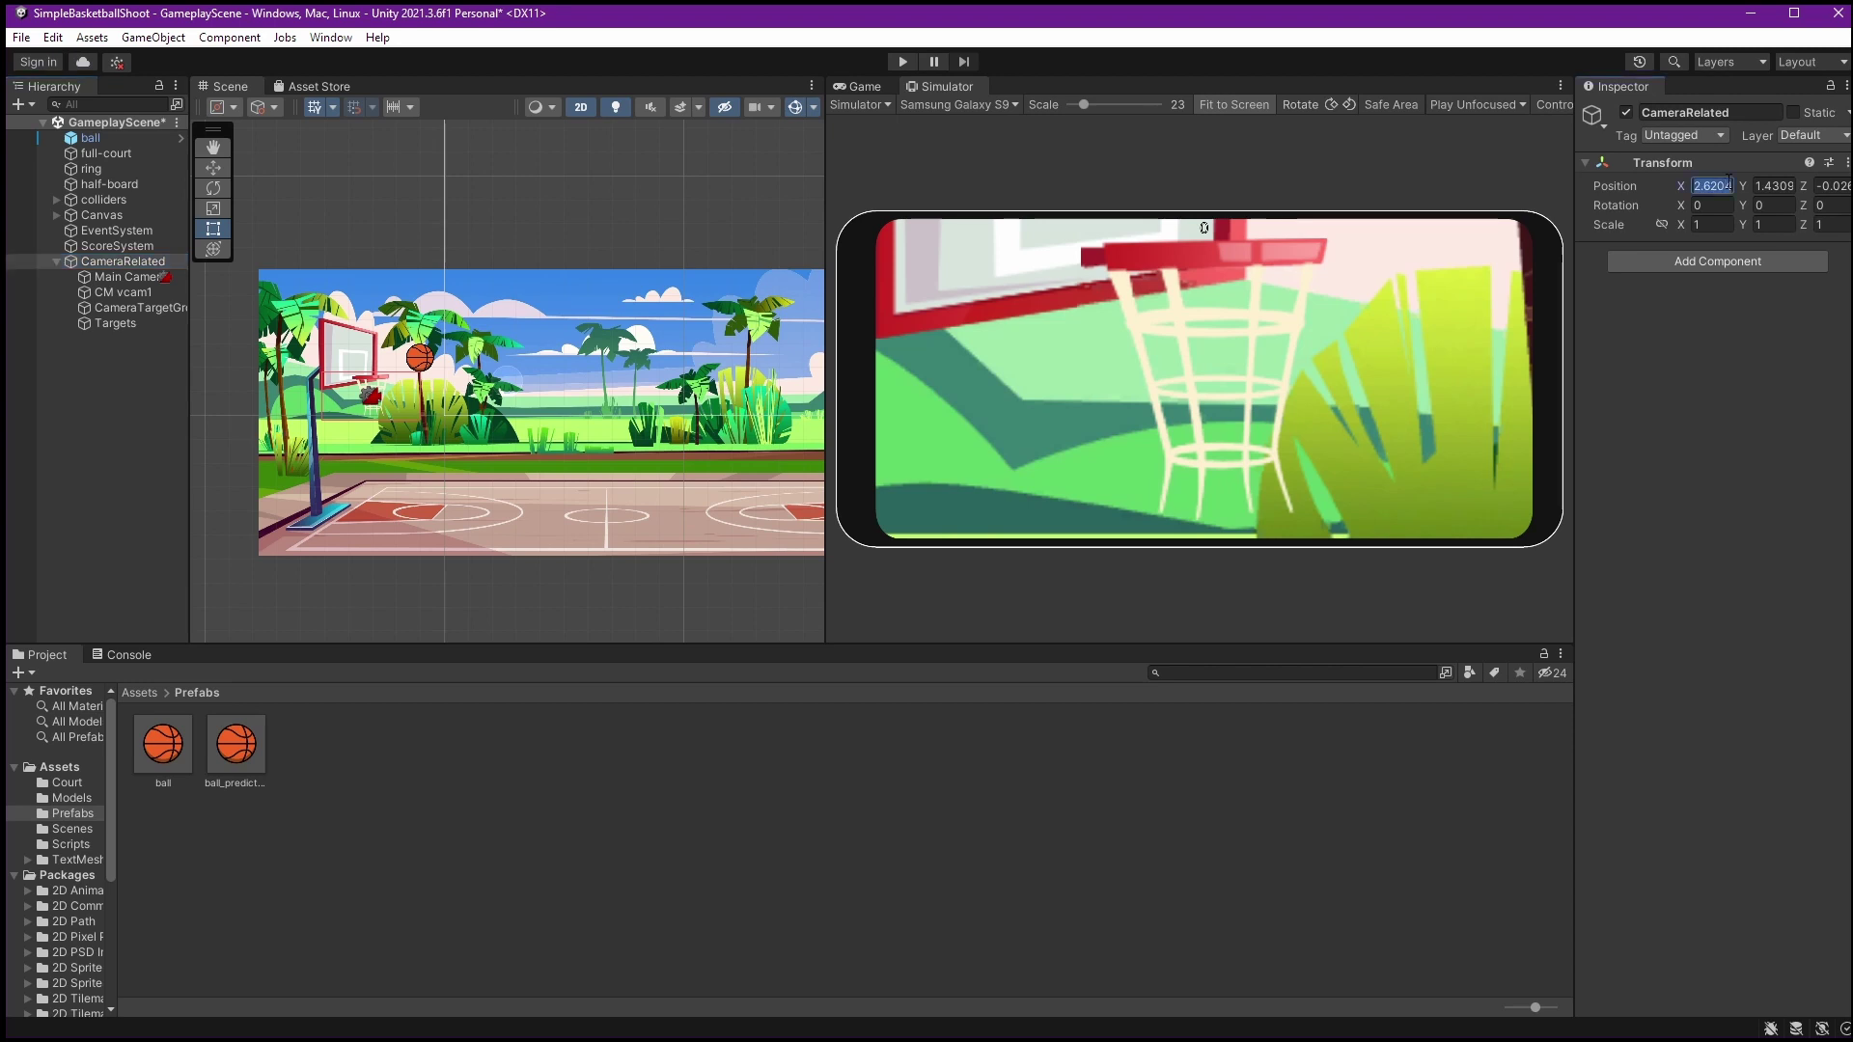
type("0")
key("Tab")
type("0")
key("Tab")
type("0")
key("Return")
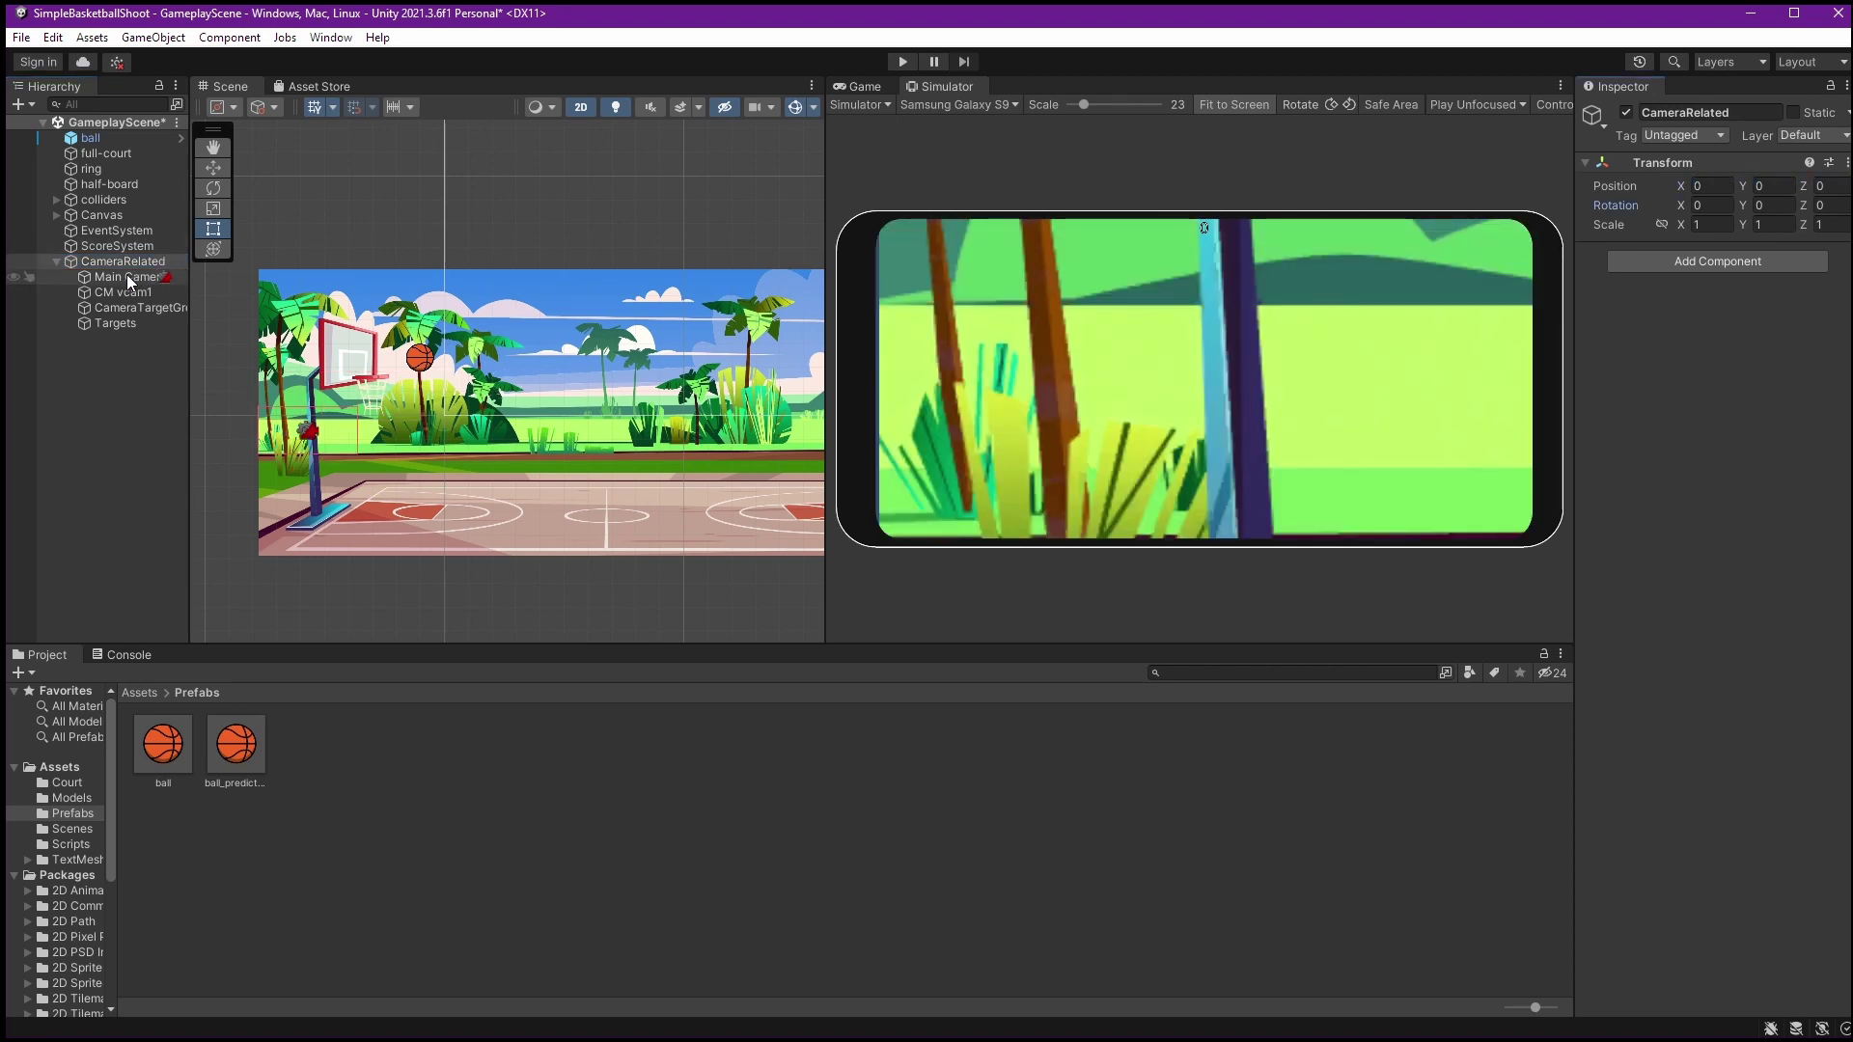
Create an empty child object named Left under Targets
left_click(113, 323)
right_click(113, 325)
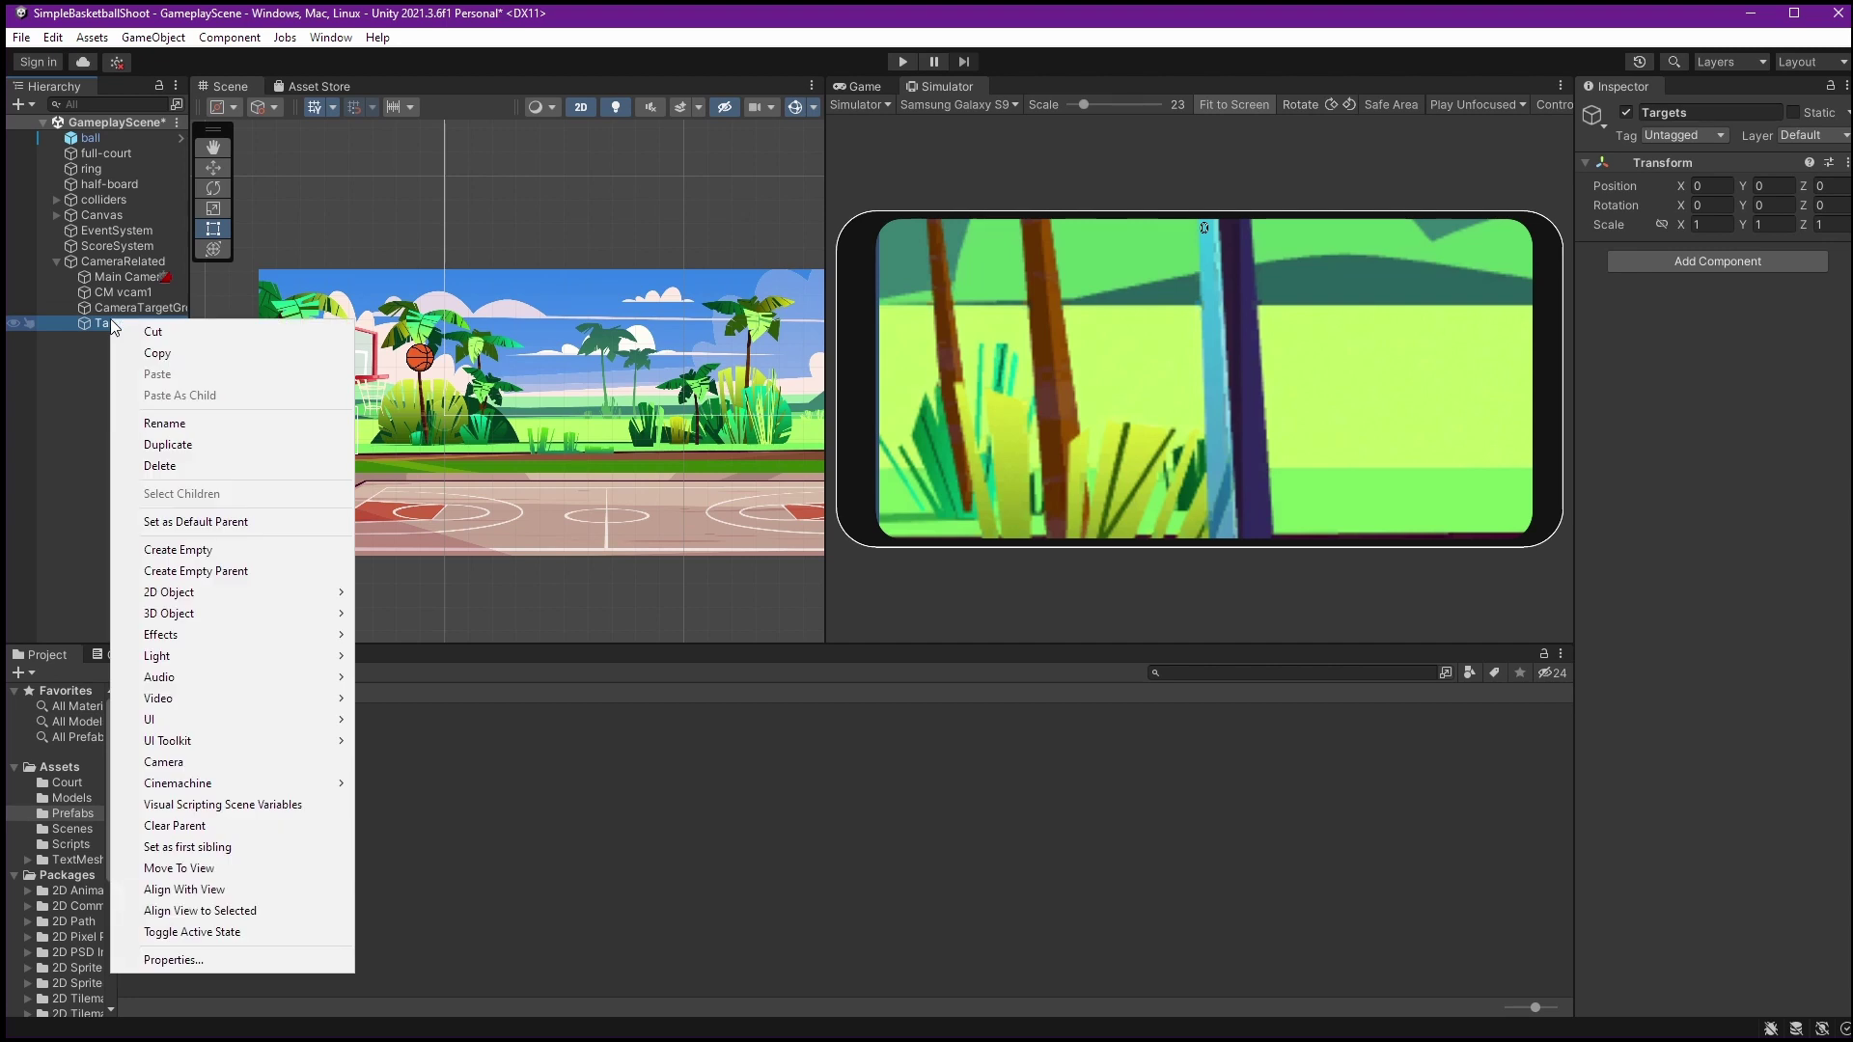
left_click(218, 549)
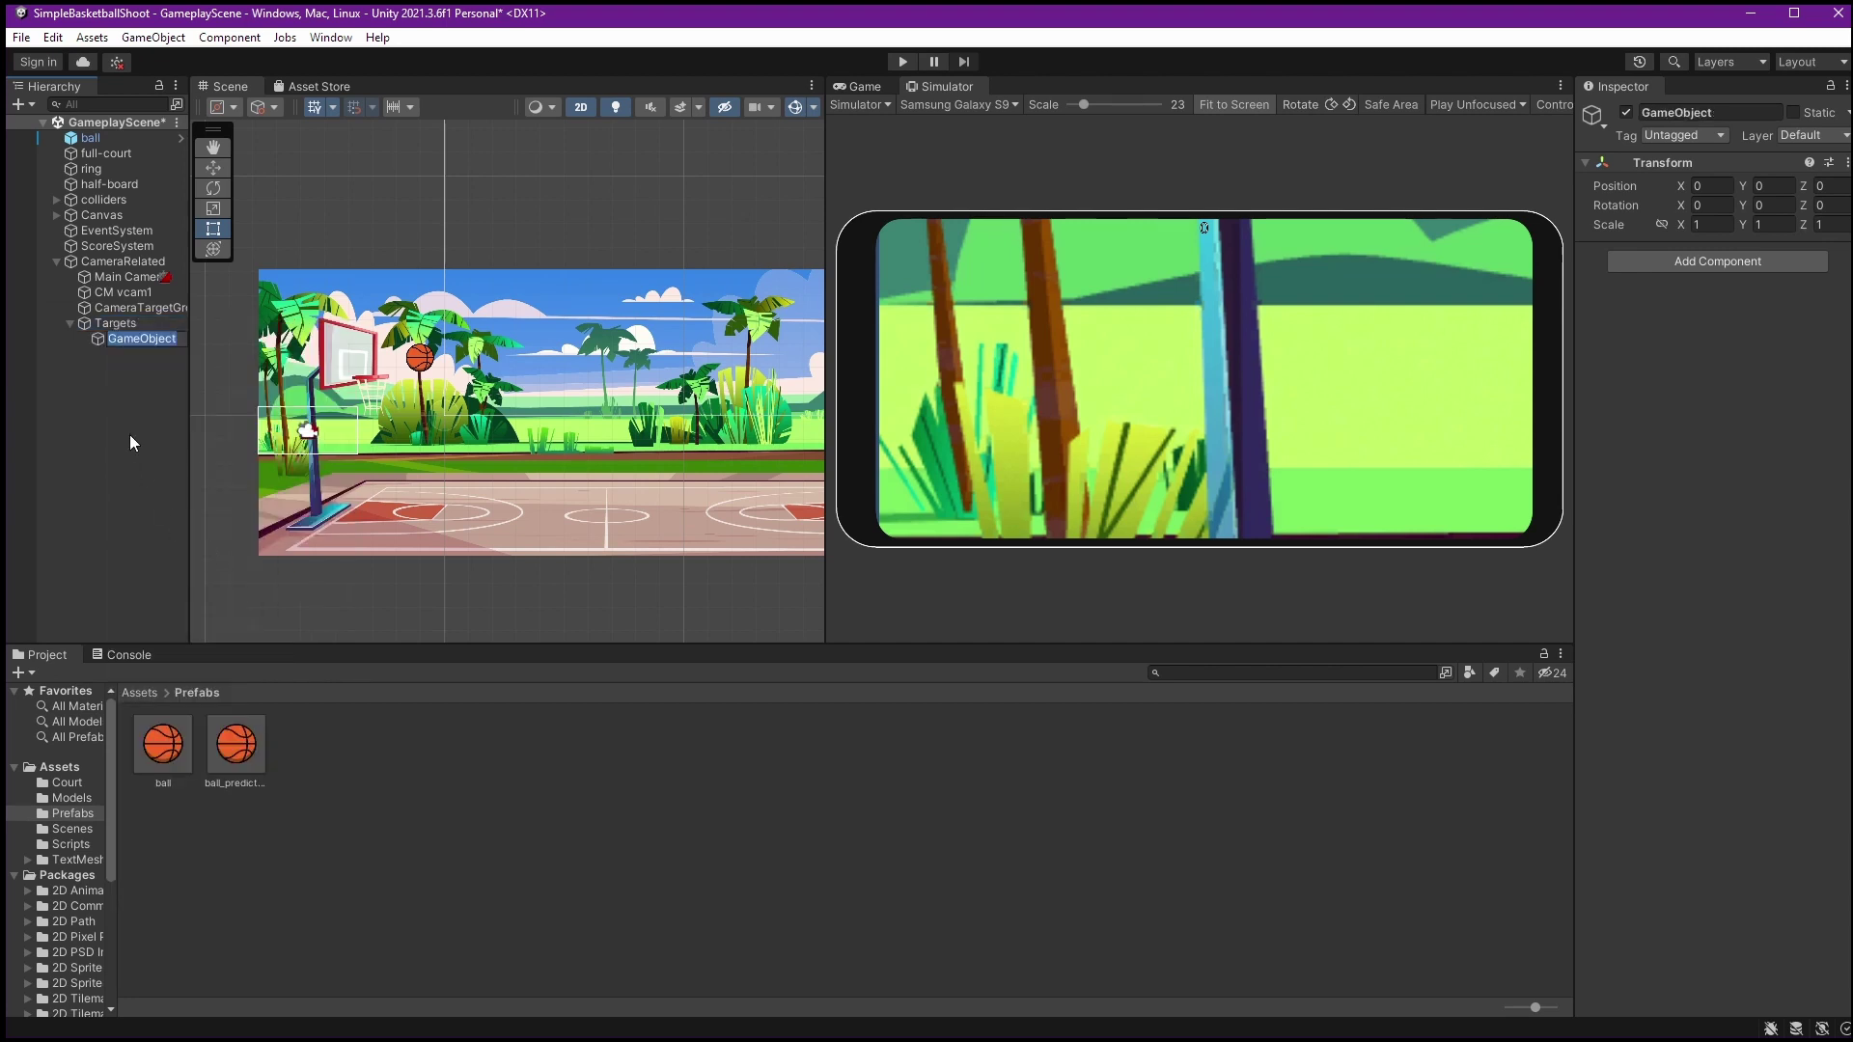
type("Left")
key("Return")
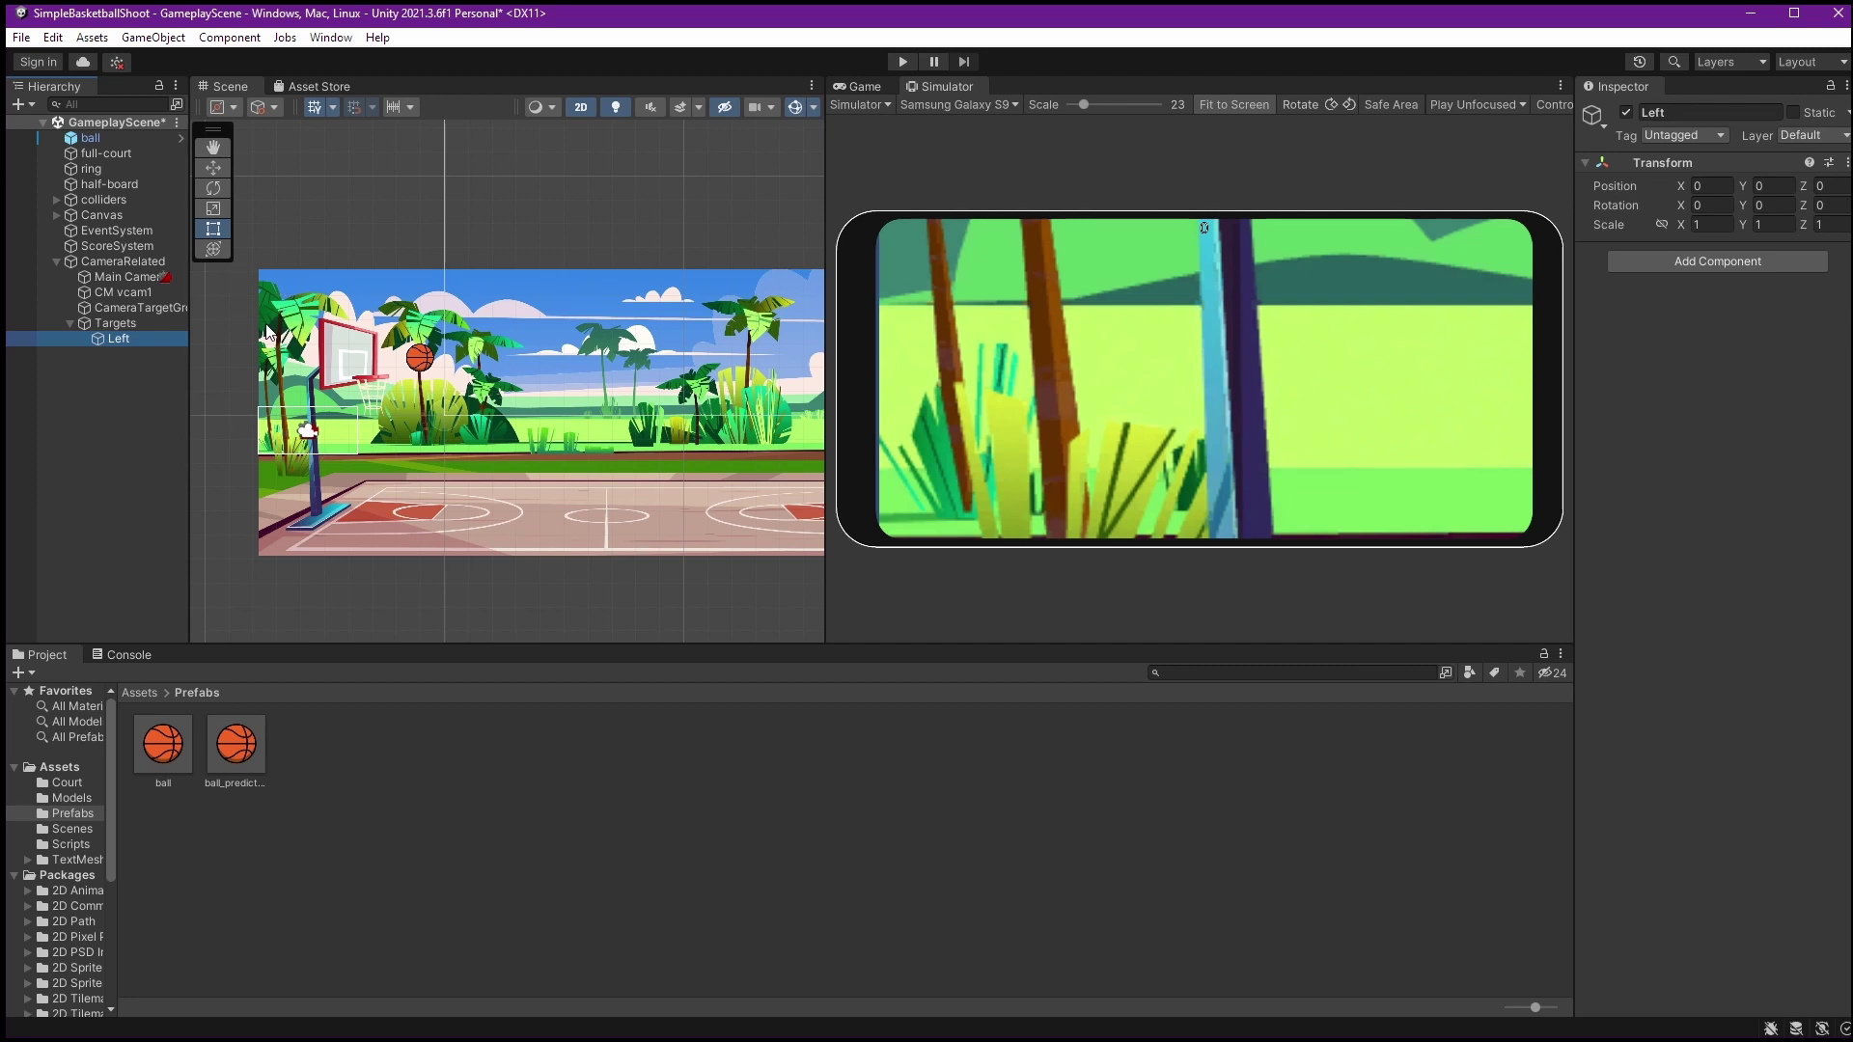
Move the Left object along X to about -6.85, near the court's left edge behind the hoop
left_click(213, 167)
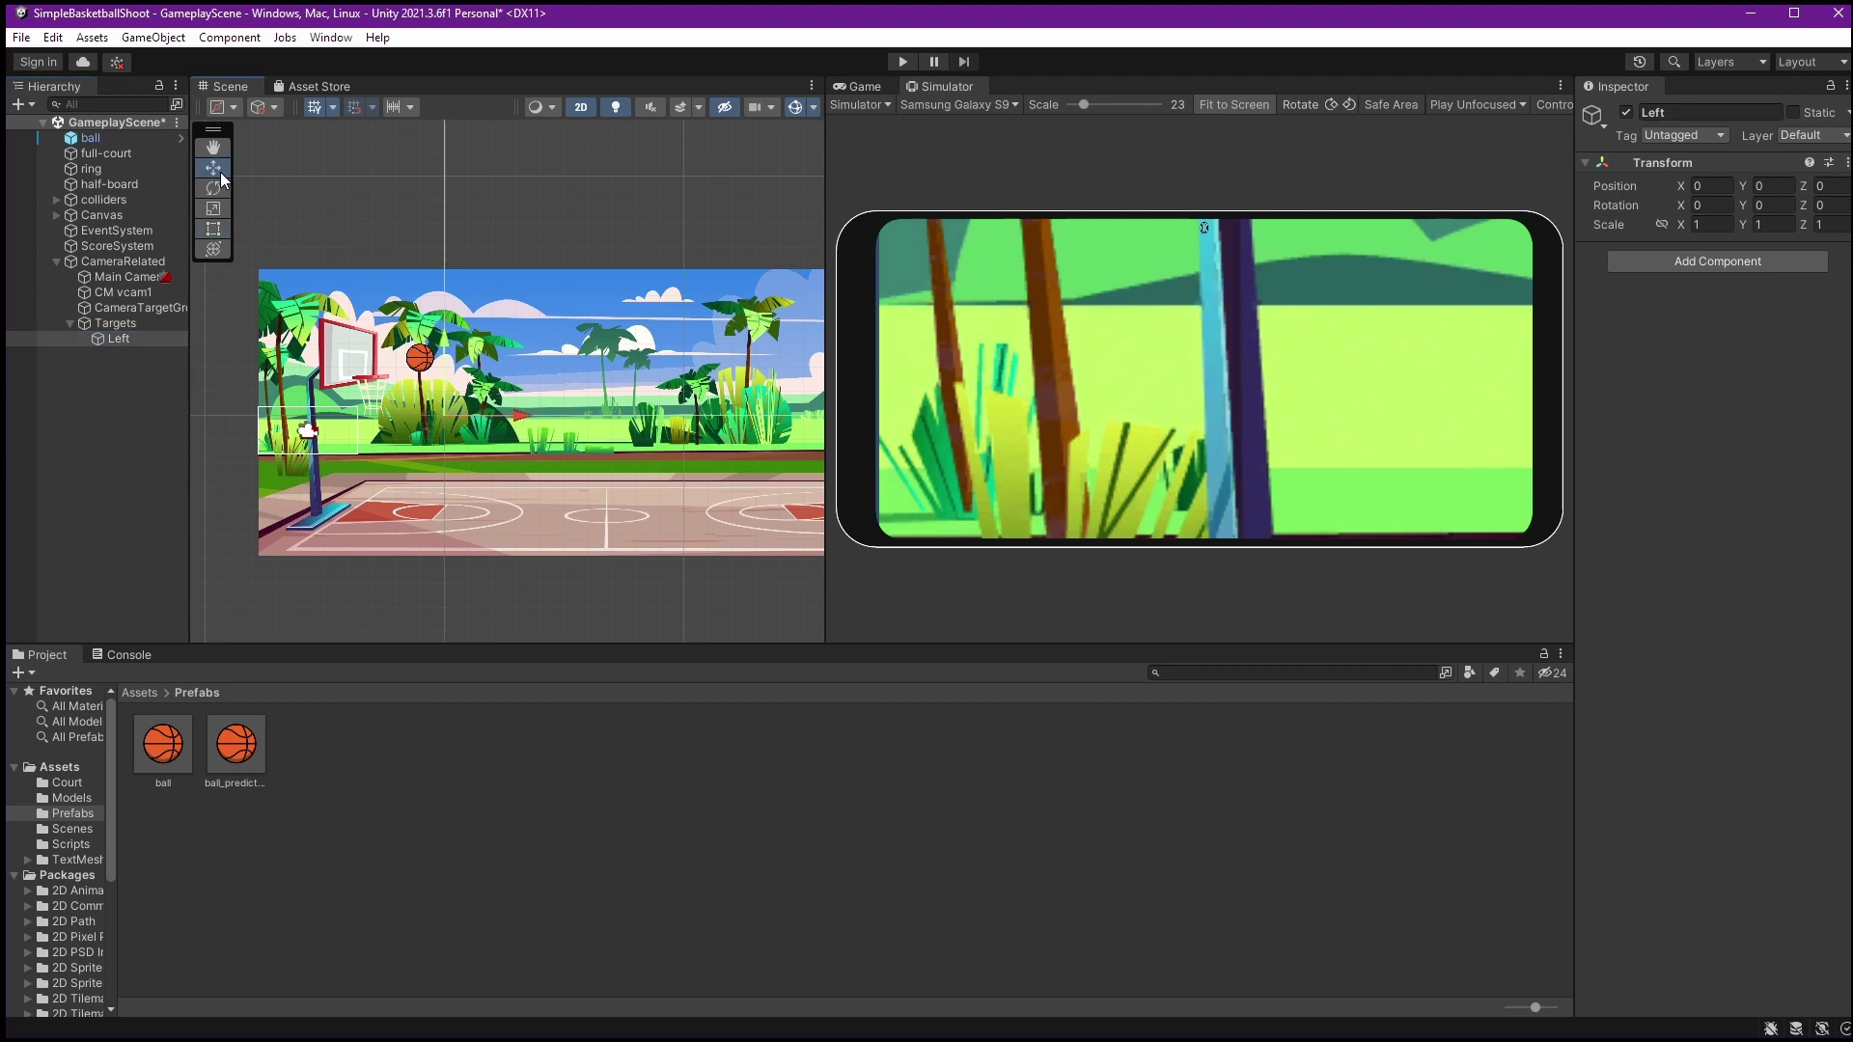
scroll(466, 426, "up", 5)
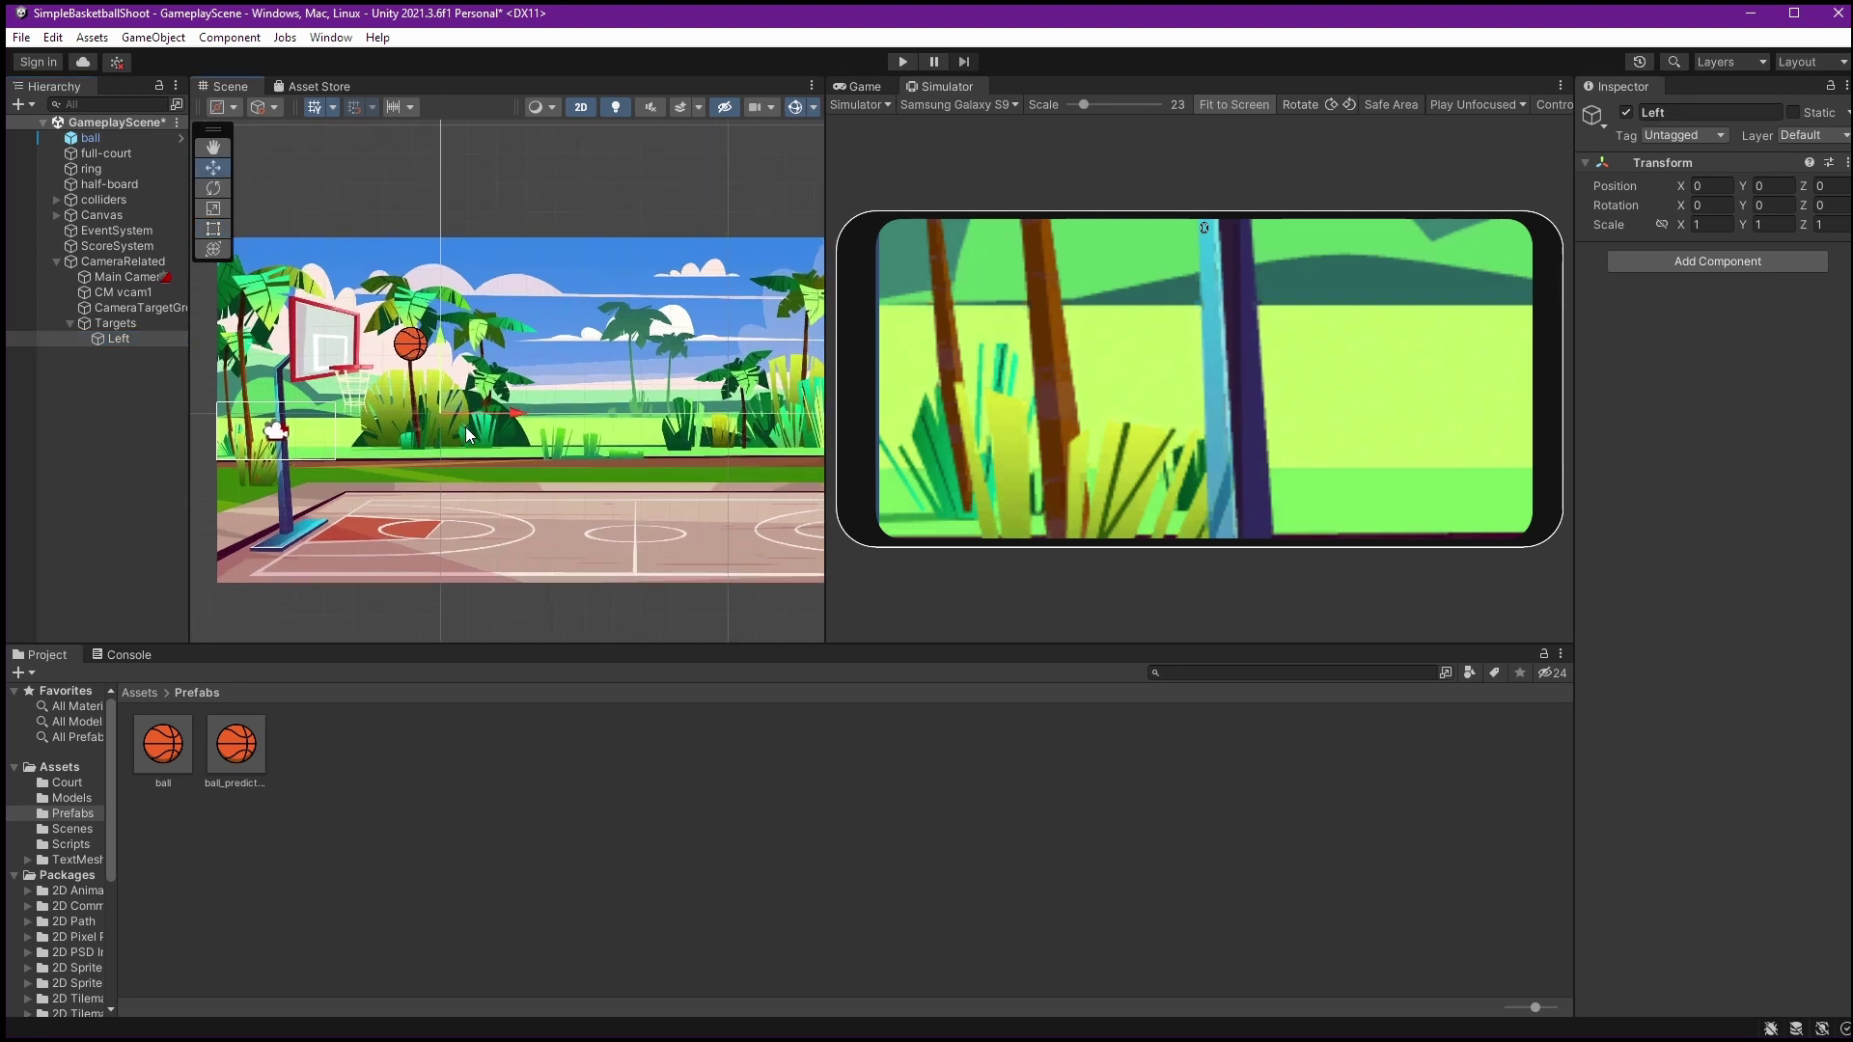
middle_click_drag(485, 450, 704, 449)
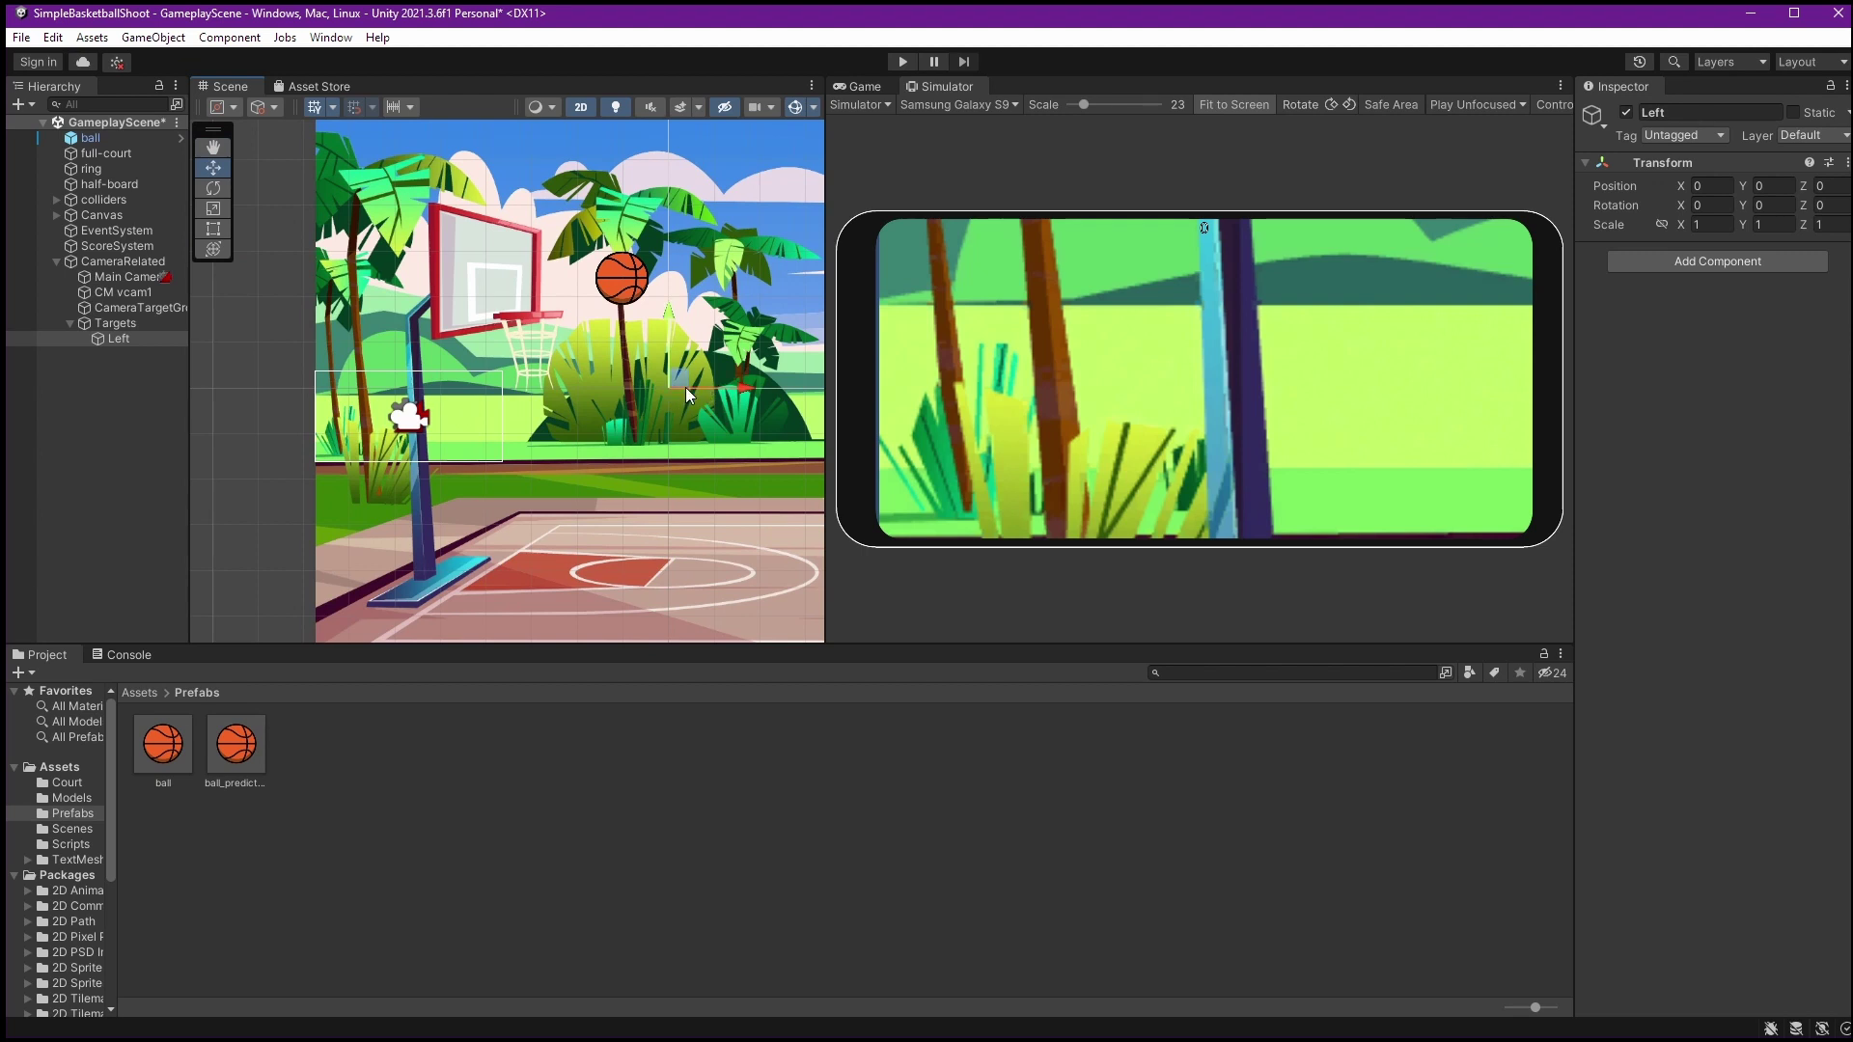
left_click_drag(753, 388, 440, 401)
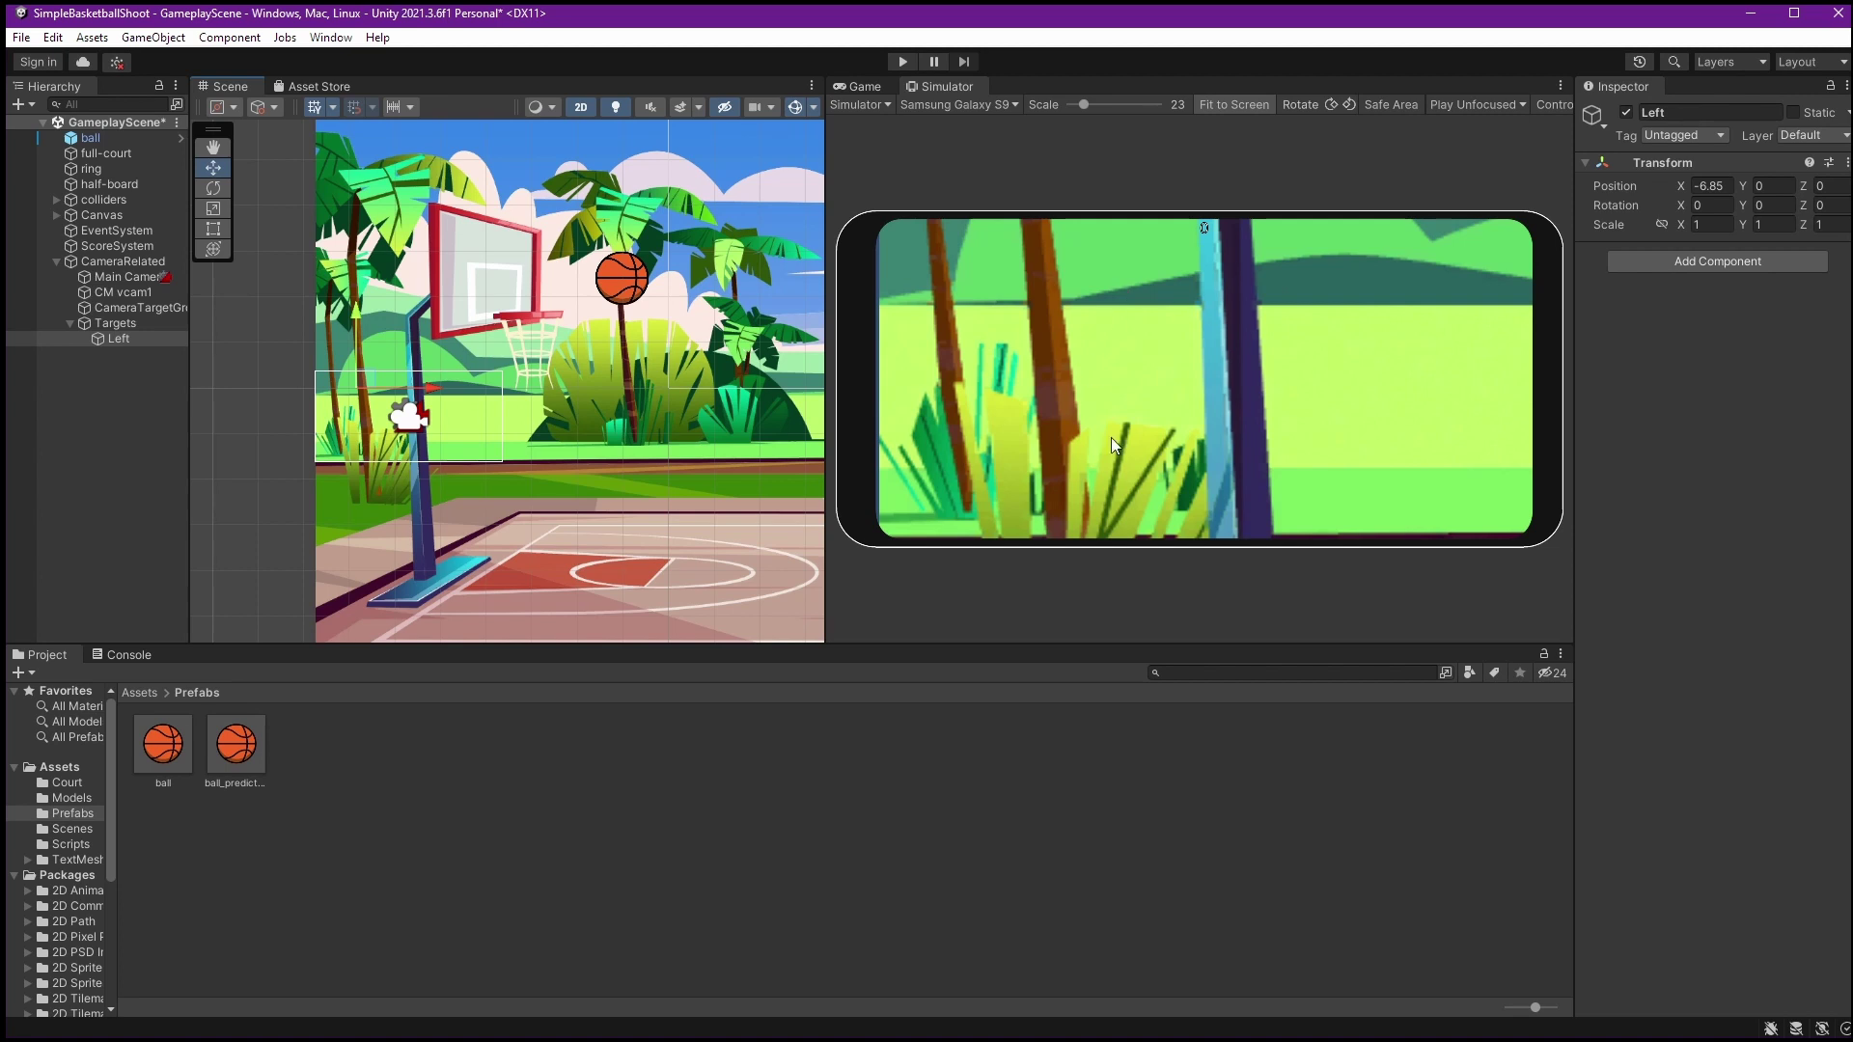
Add a target entry to CameraTargetGroup and assign the Left object to it
left_click(126, 309)
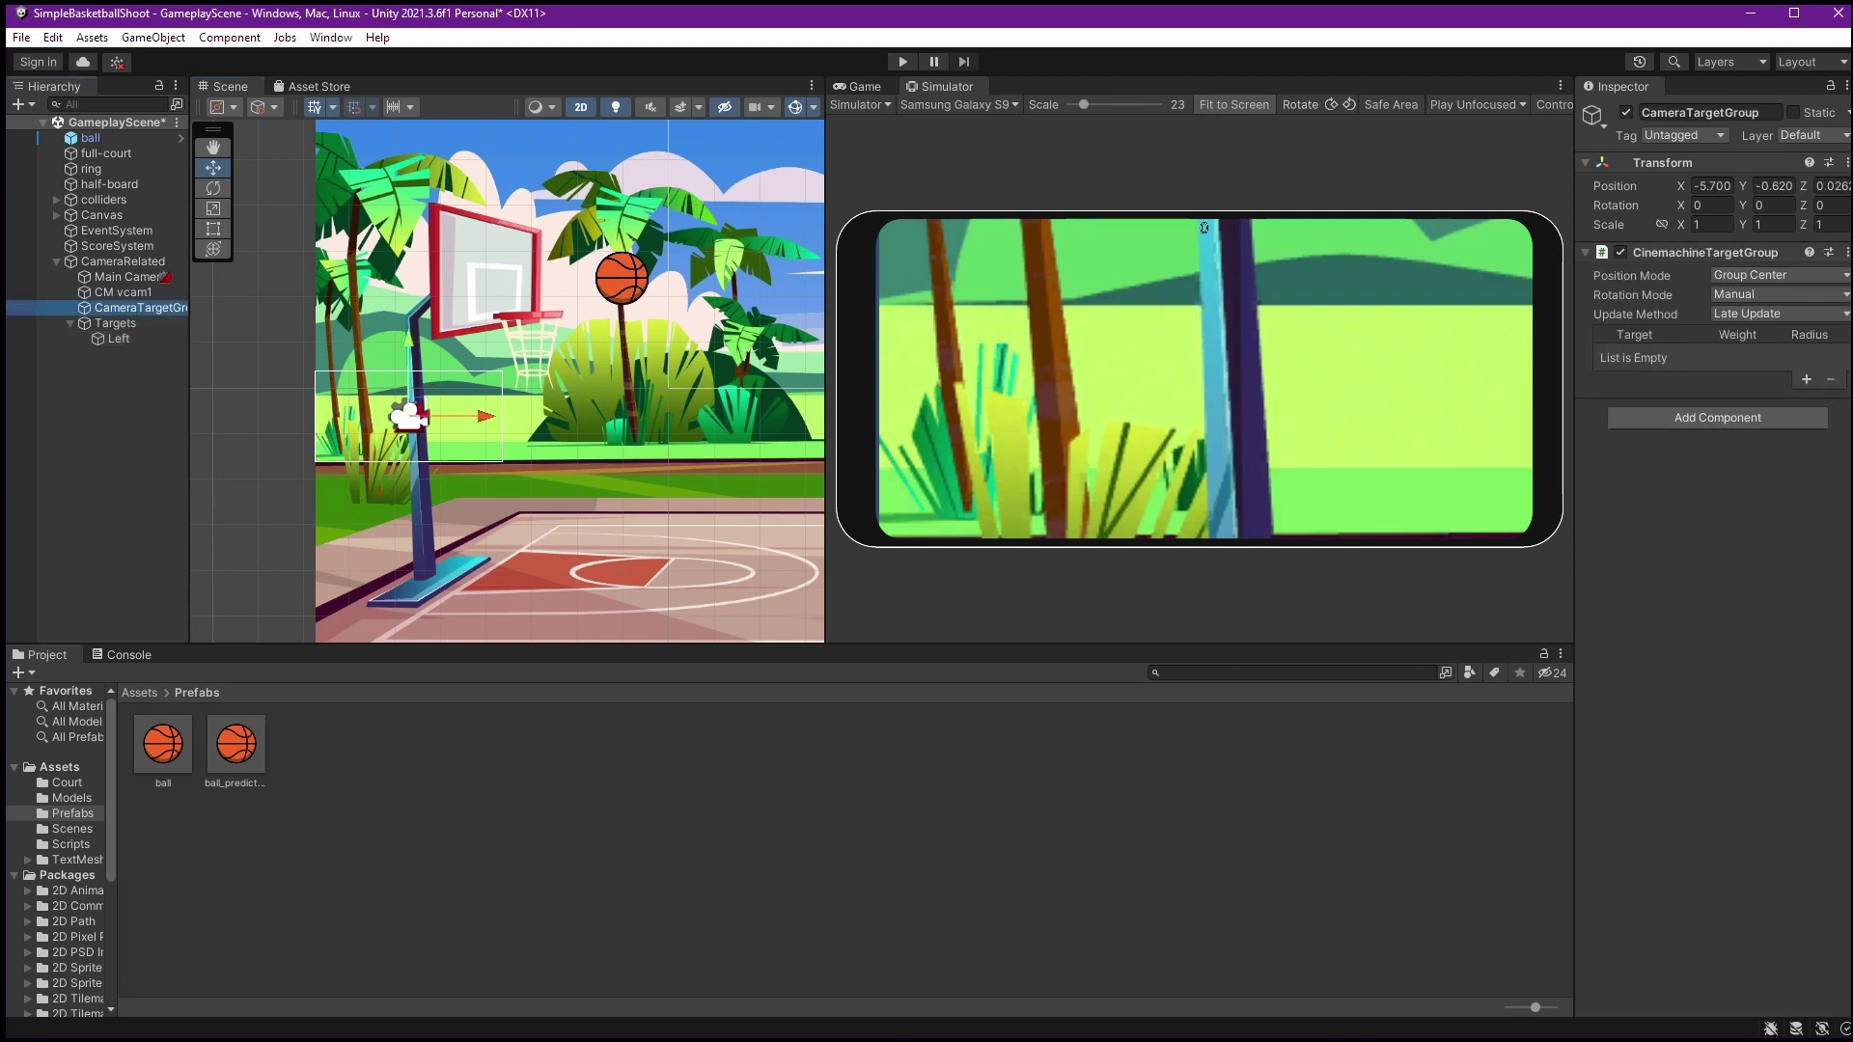
left_click(1807, 380)
left_click_drag(159, 345, 1647, 371)
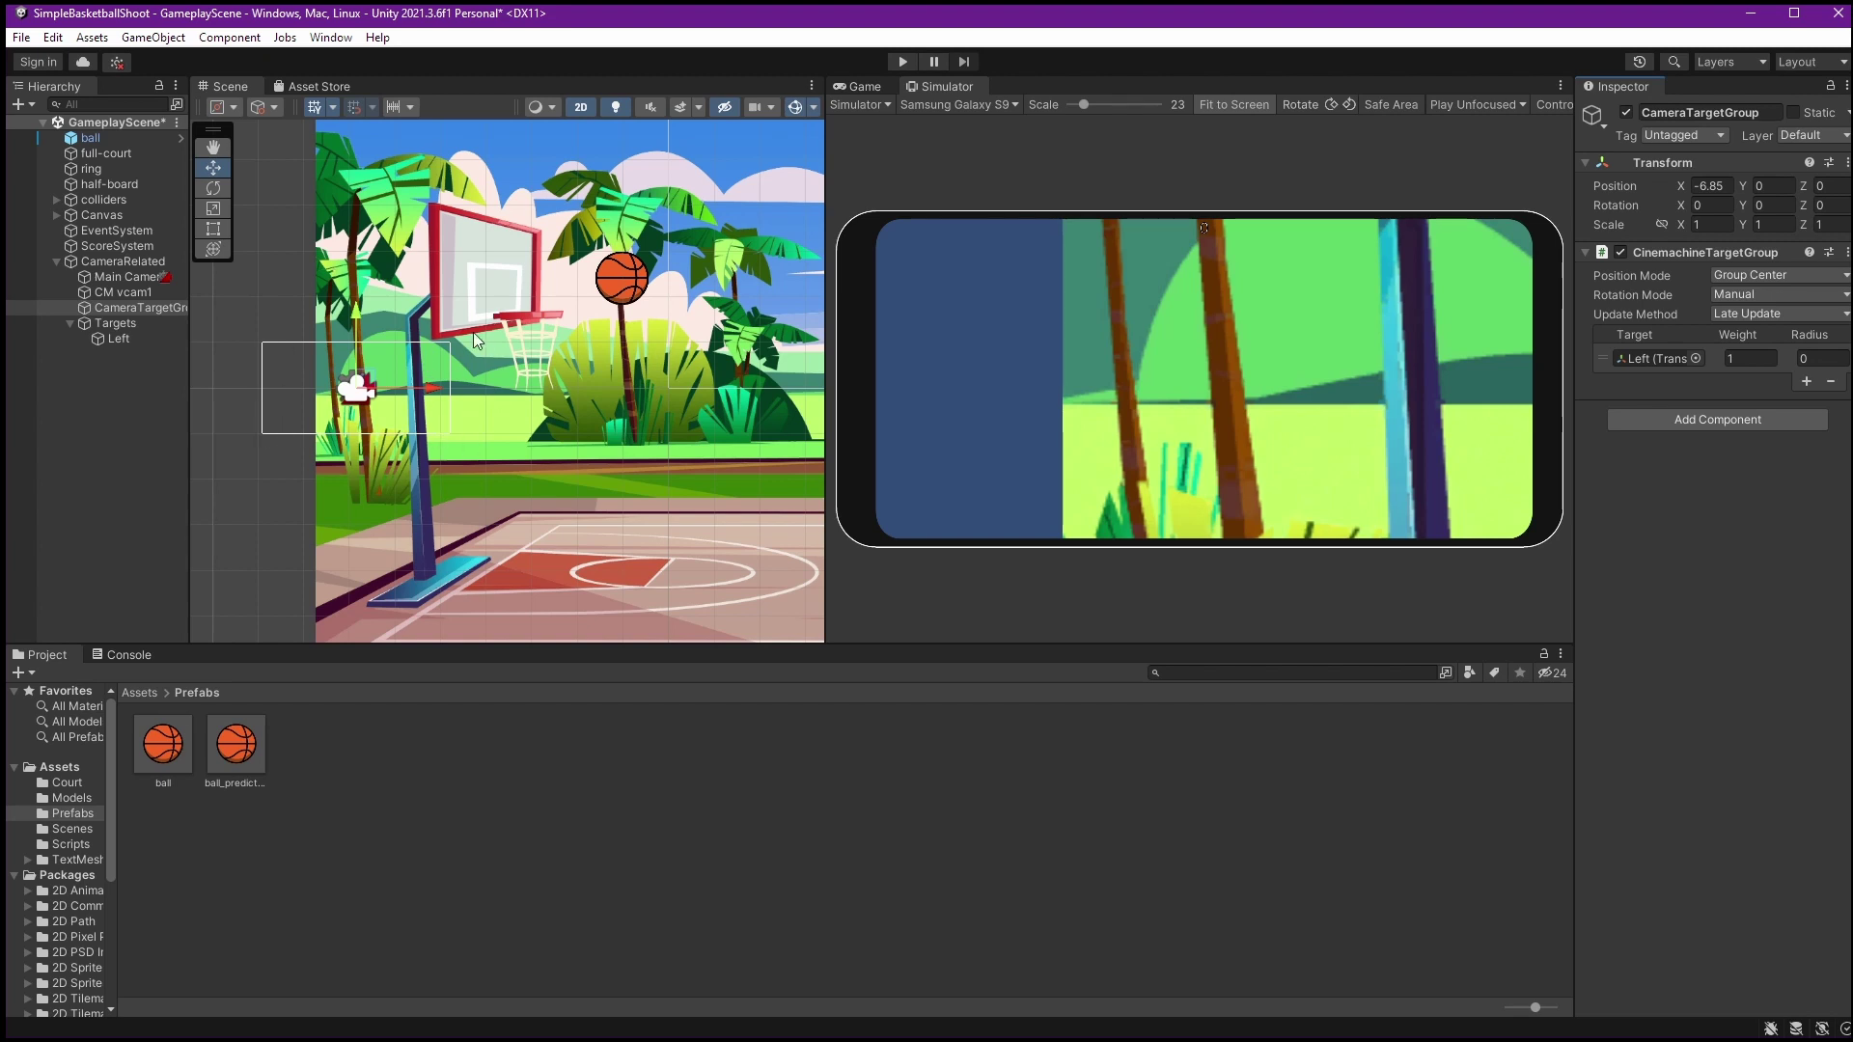
Duplicate the Left object, rename the copy Right and move it along X to about 6.8
left_click(119, 339)
key("ctrl+d")
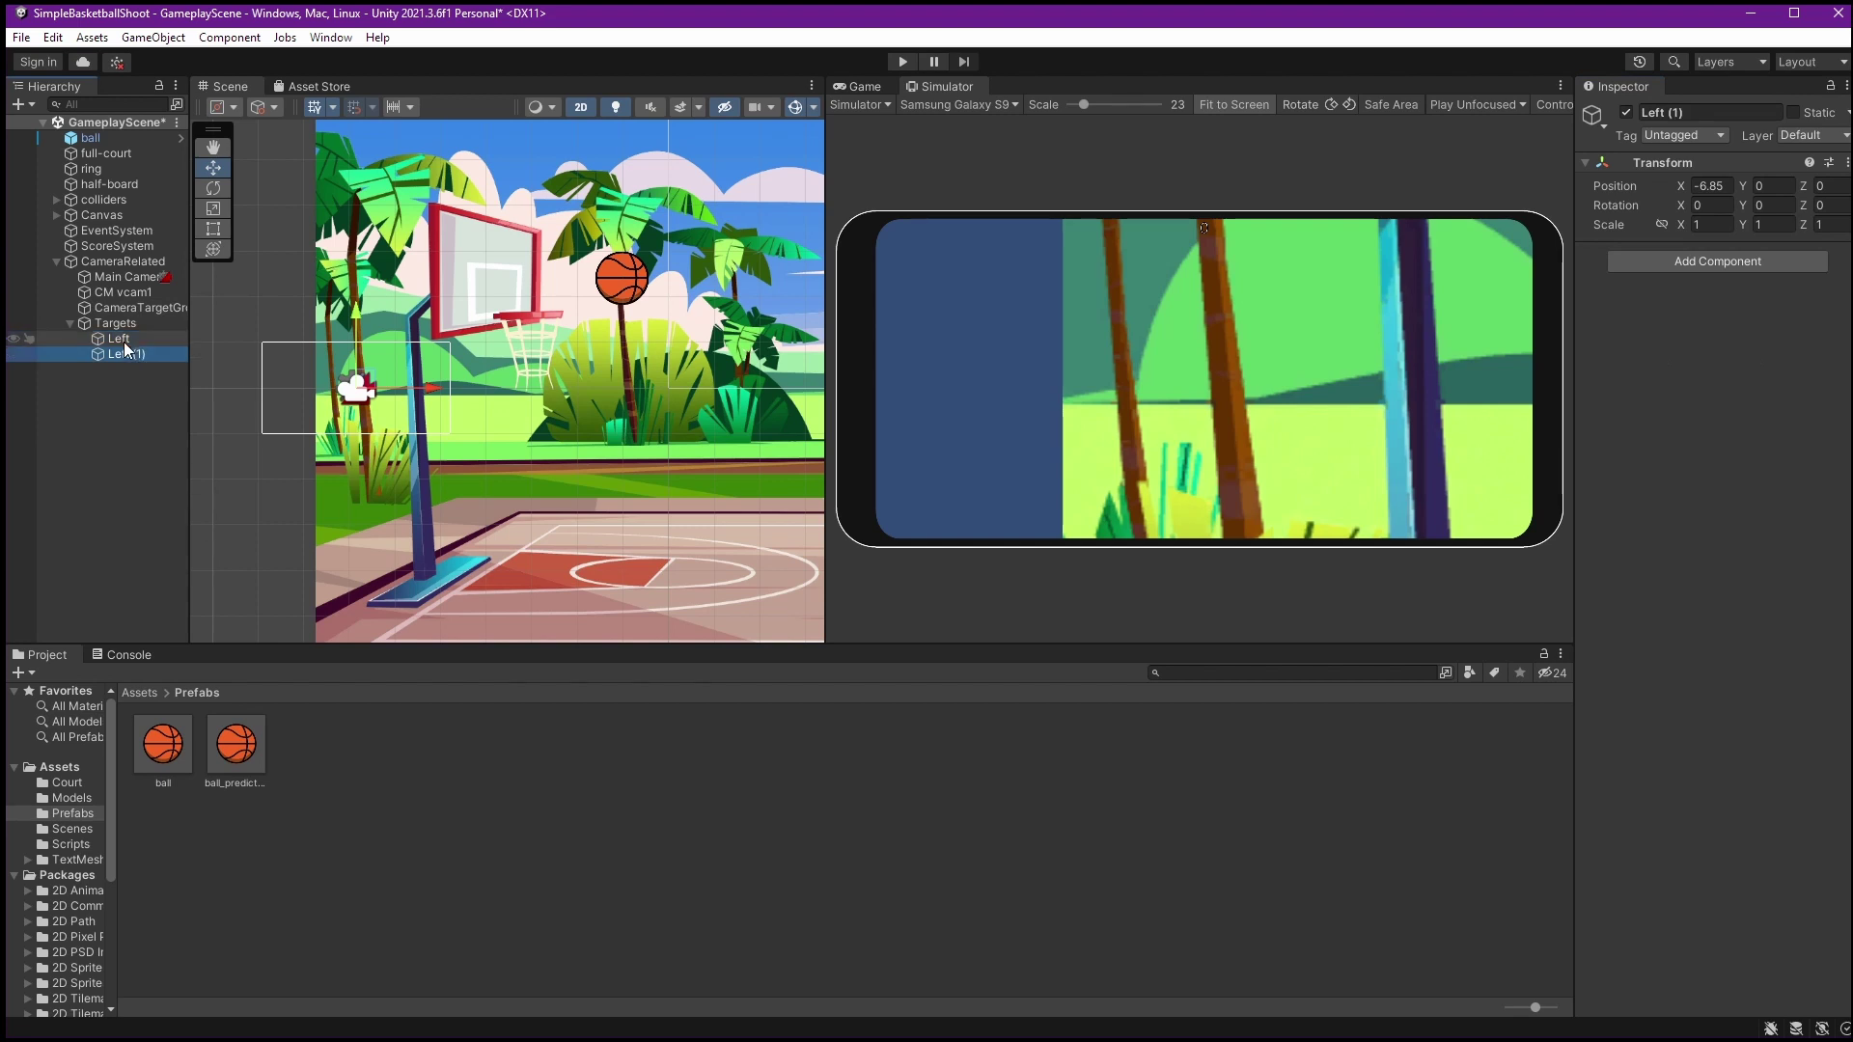
key("F2")
type("Right")
key("Return")
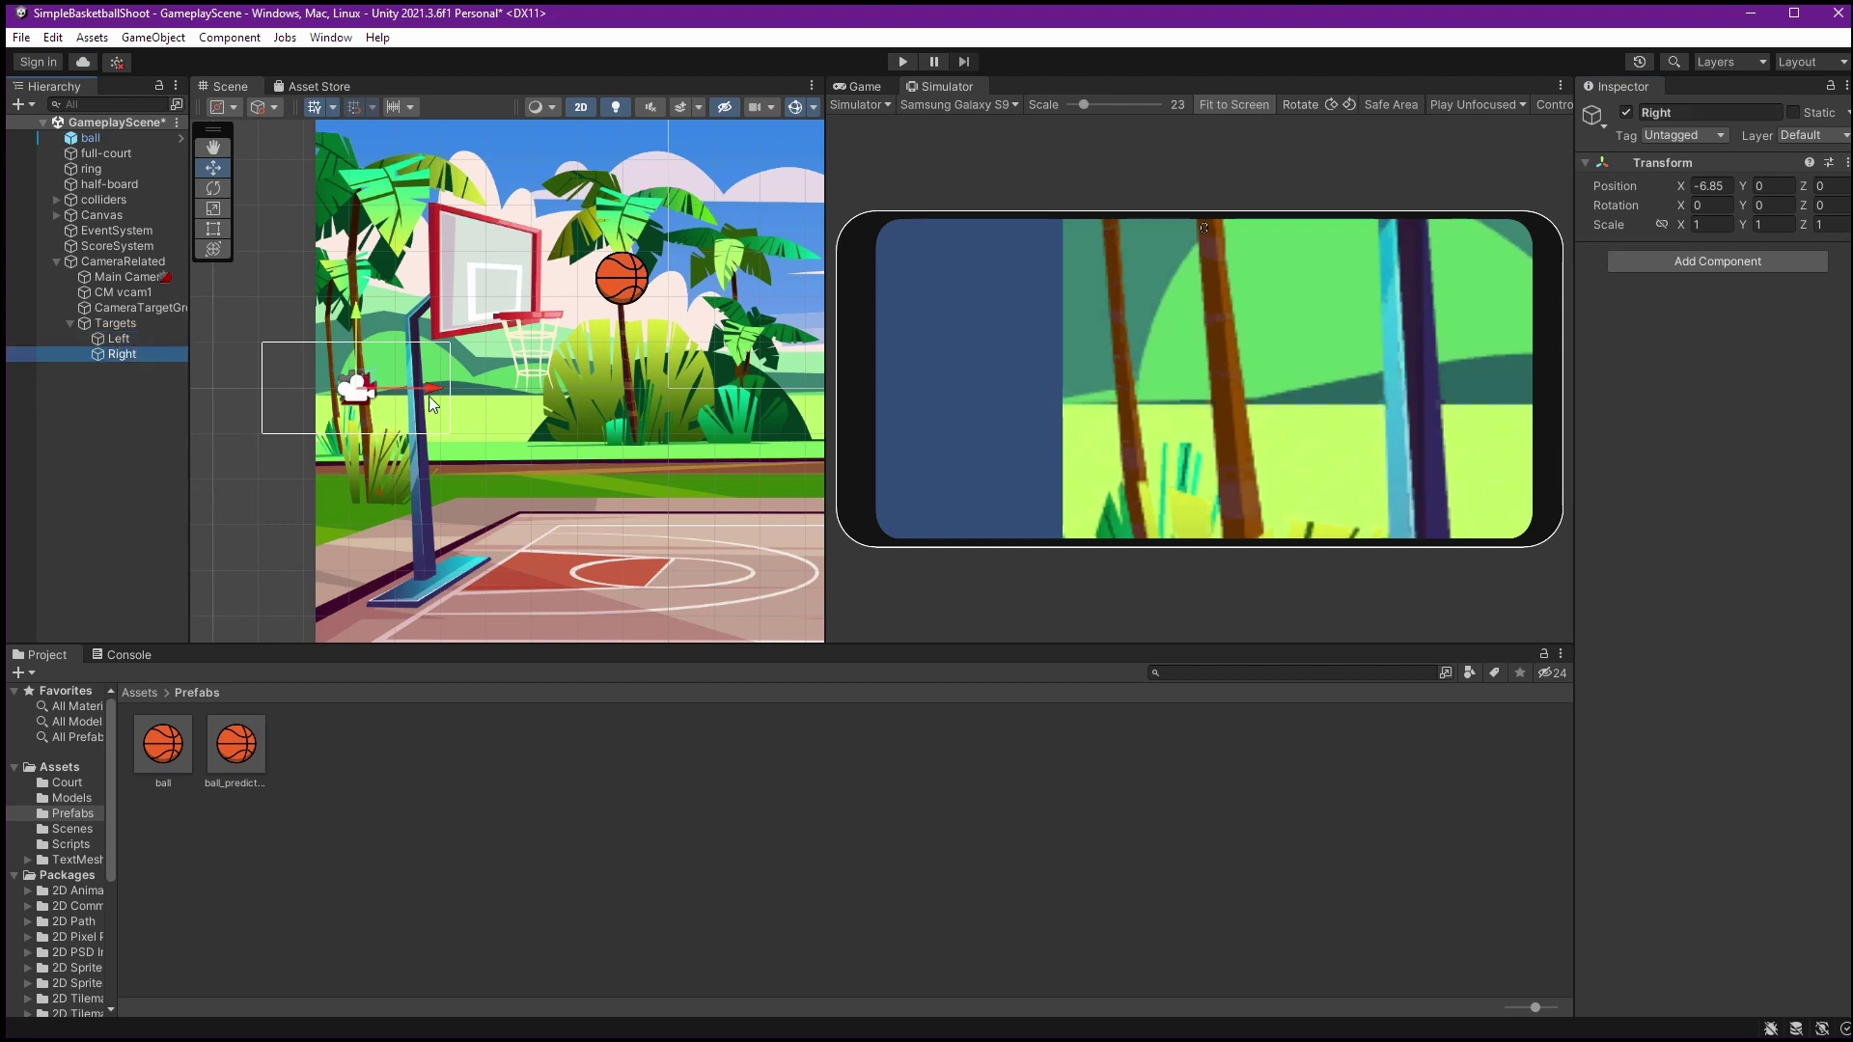
left_click_drag(434, 391, 944, 390)
scroll(604, 434, "down", 5)
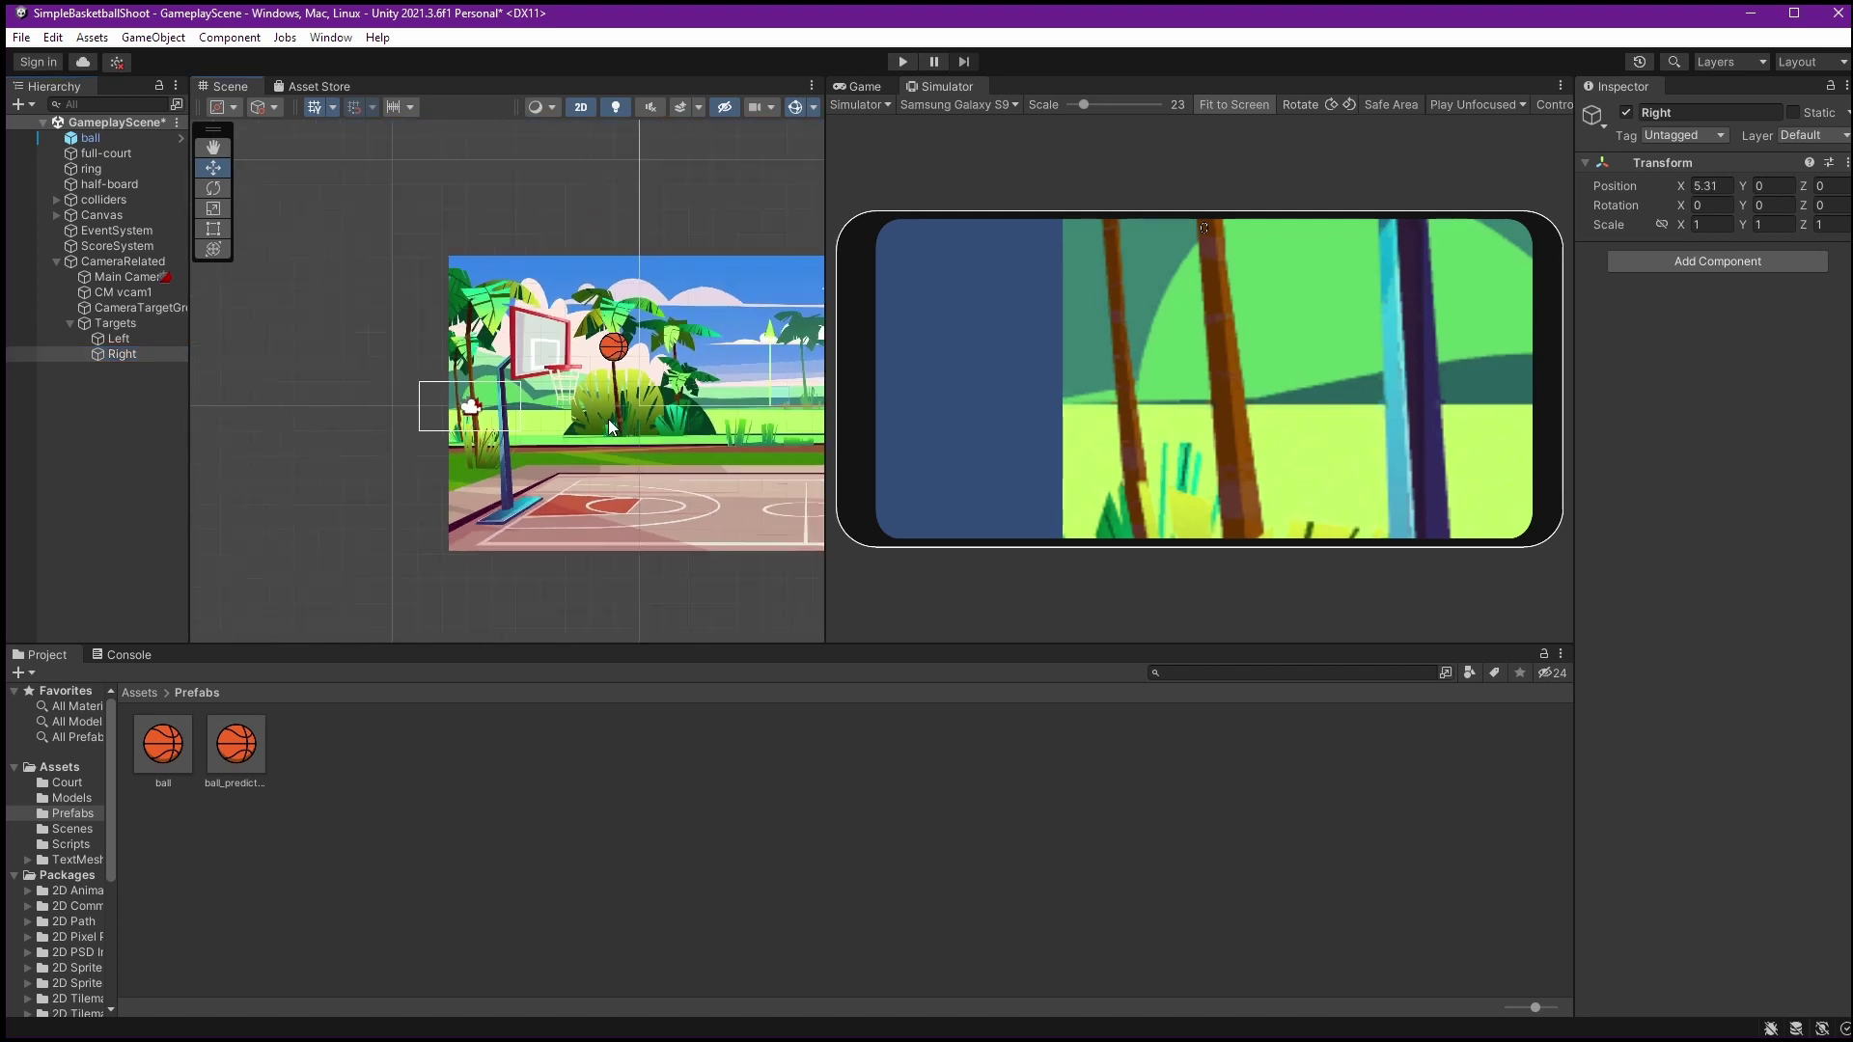
left_click_drag(814, 409, 846, 417)
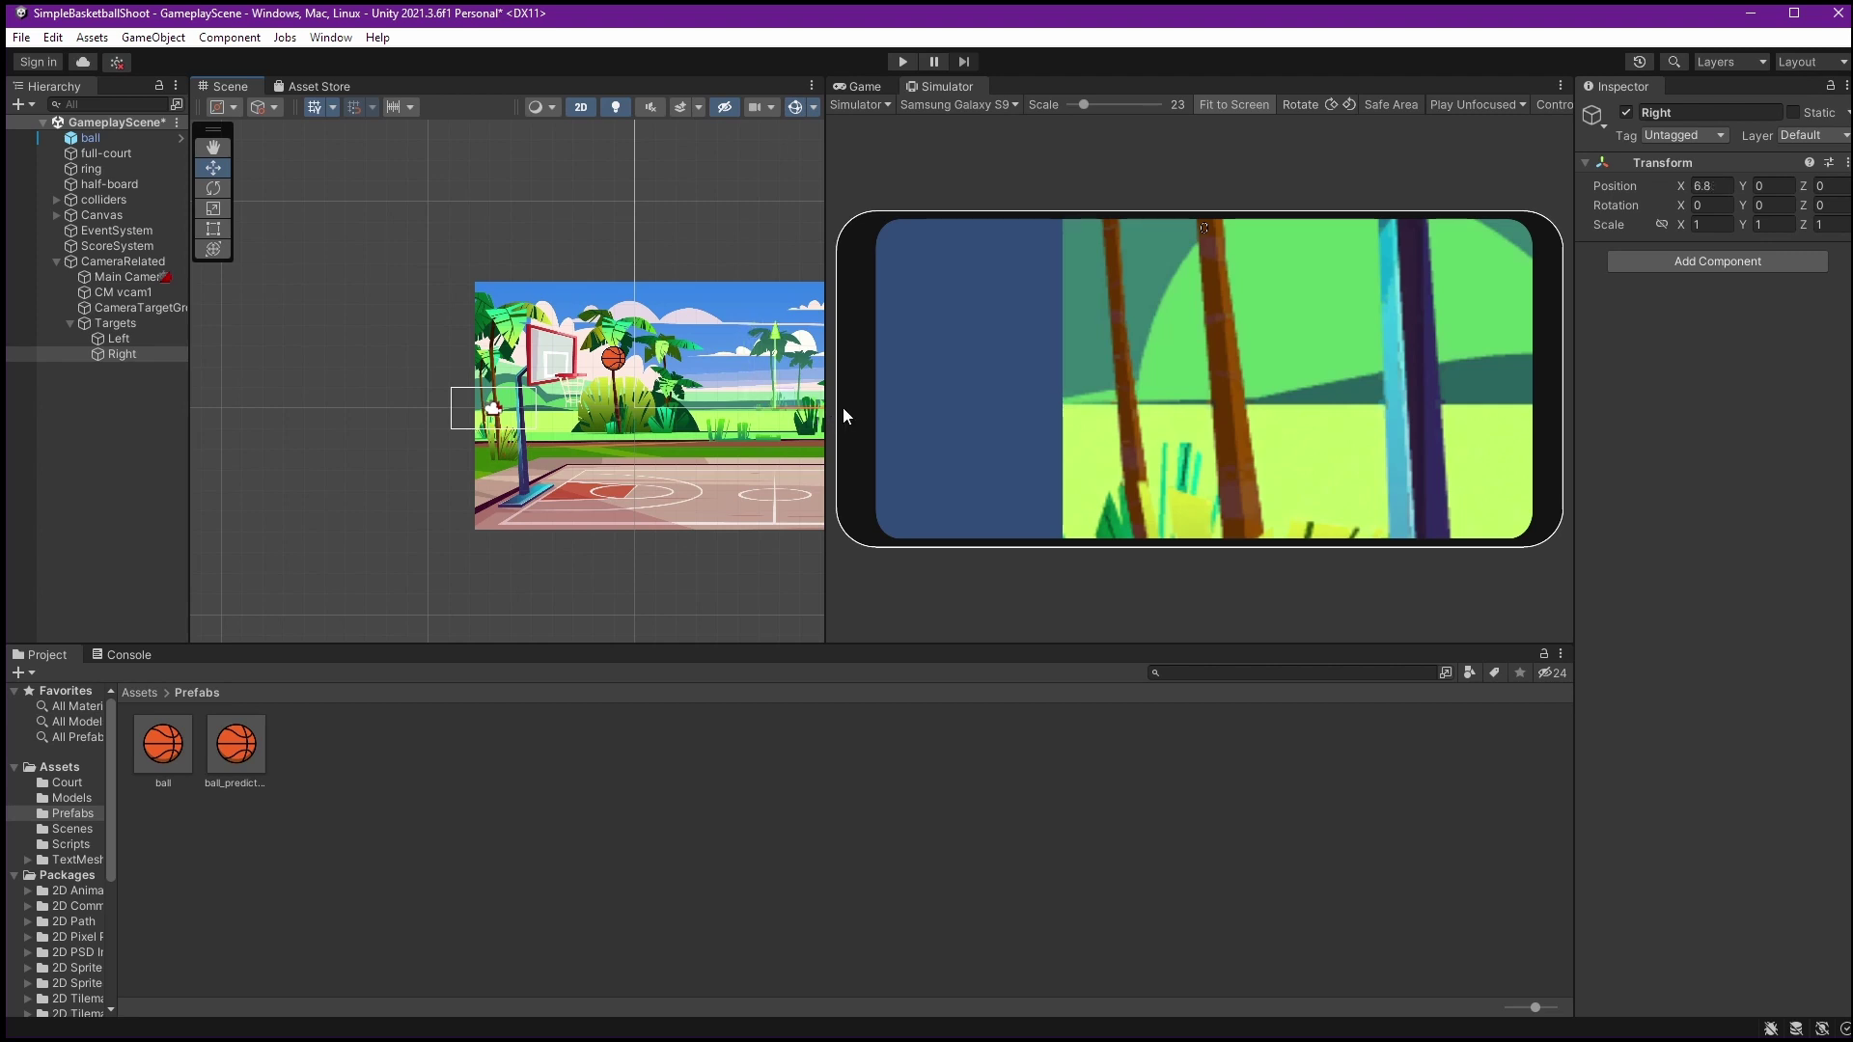
Add a second target entry to CameraTargetGroup and assign the Right object to it
left_click(159, 308)
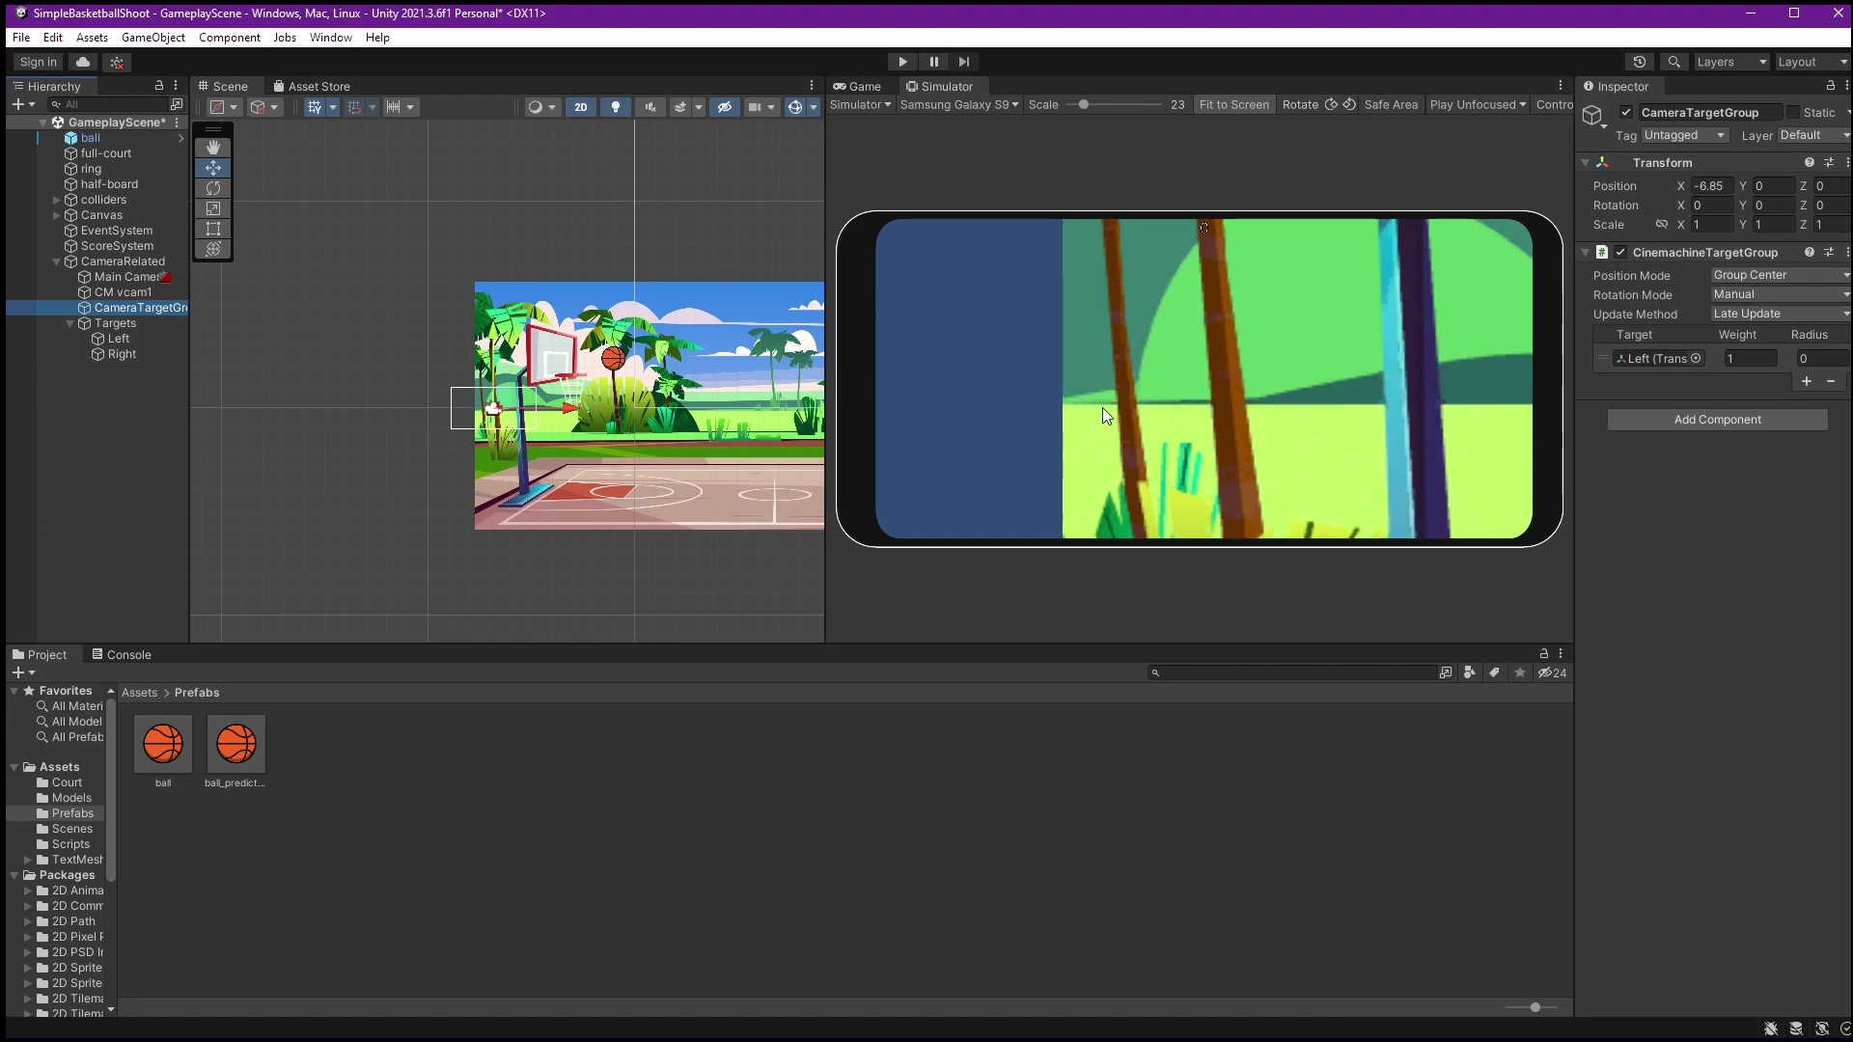
left_click(1808, 381)
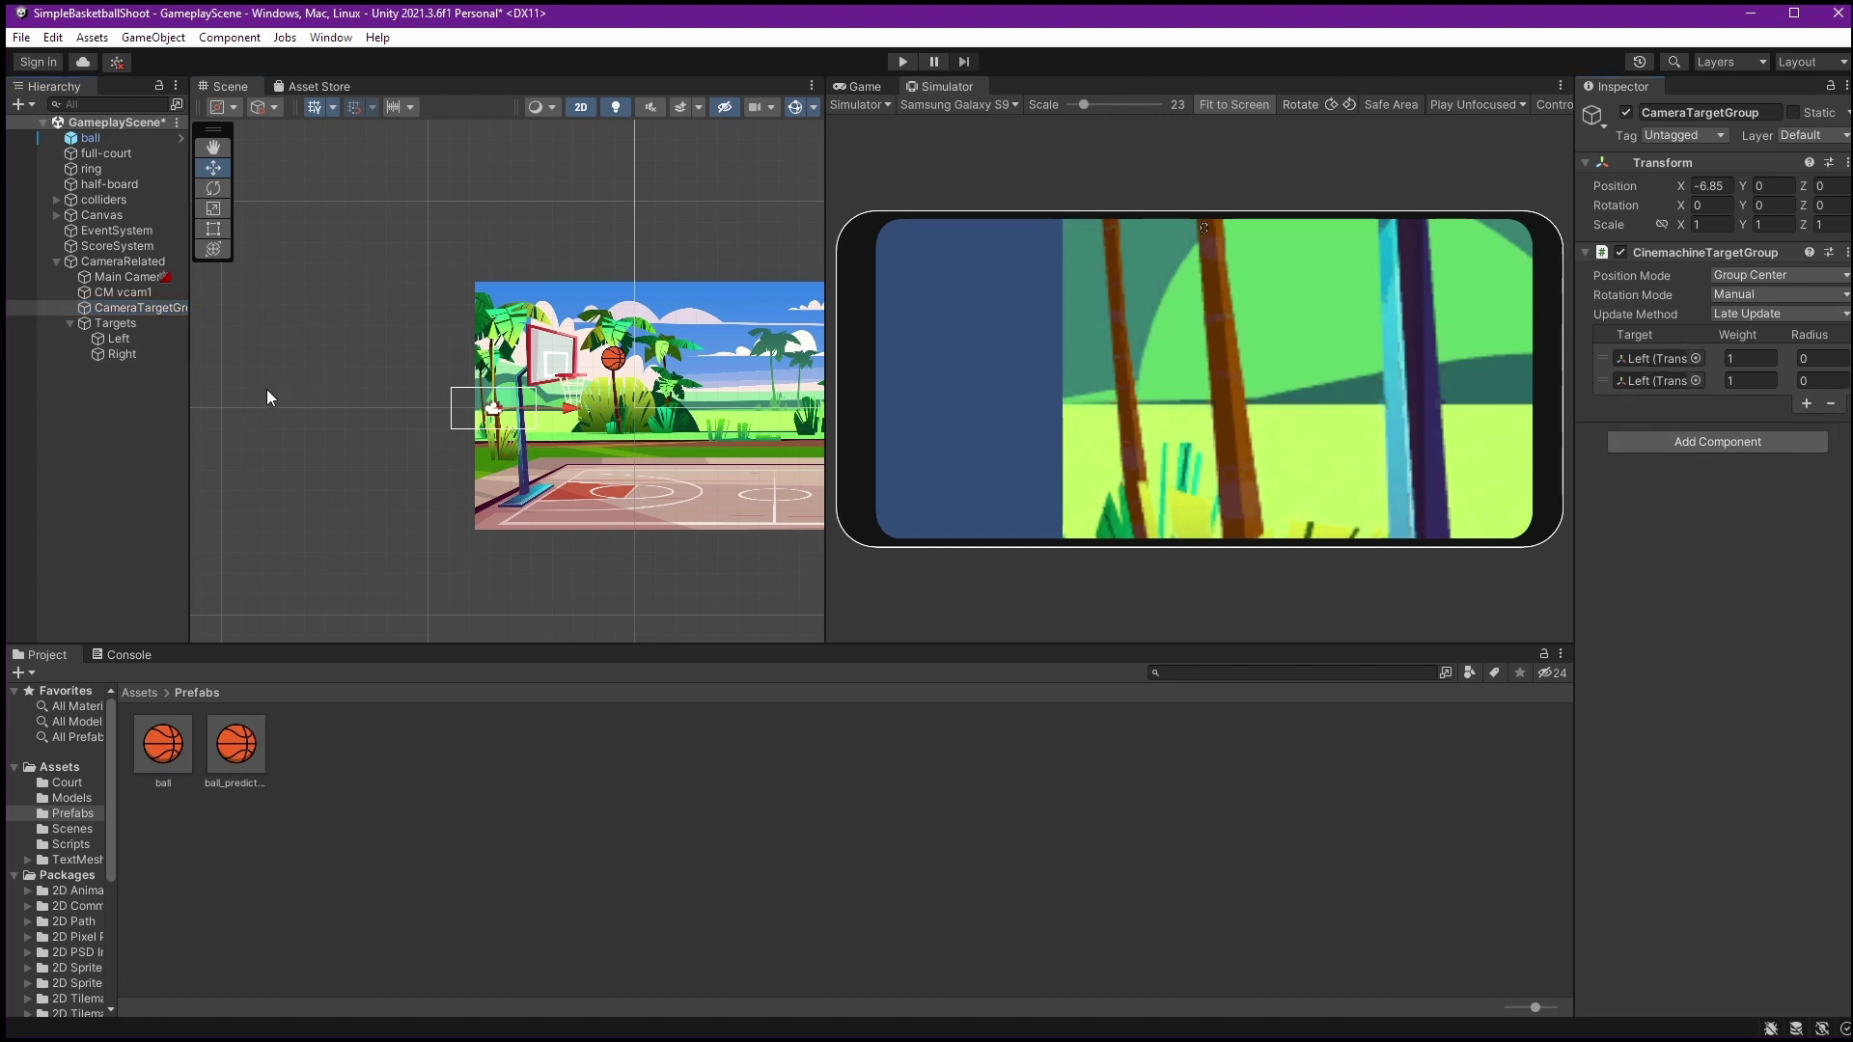
left_click_drag(137, 352, 1629, 379)
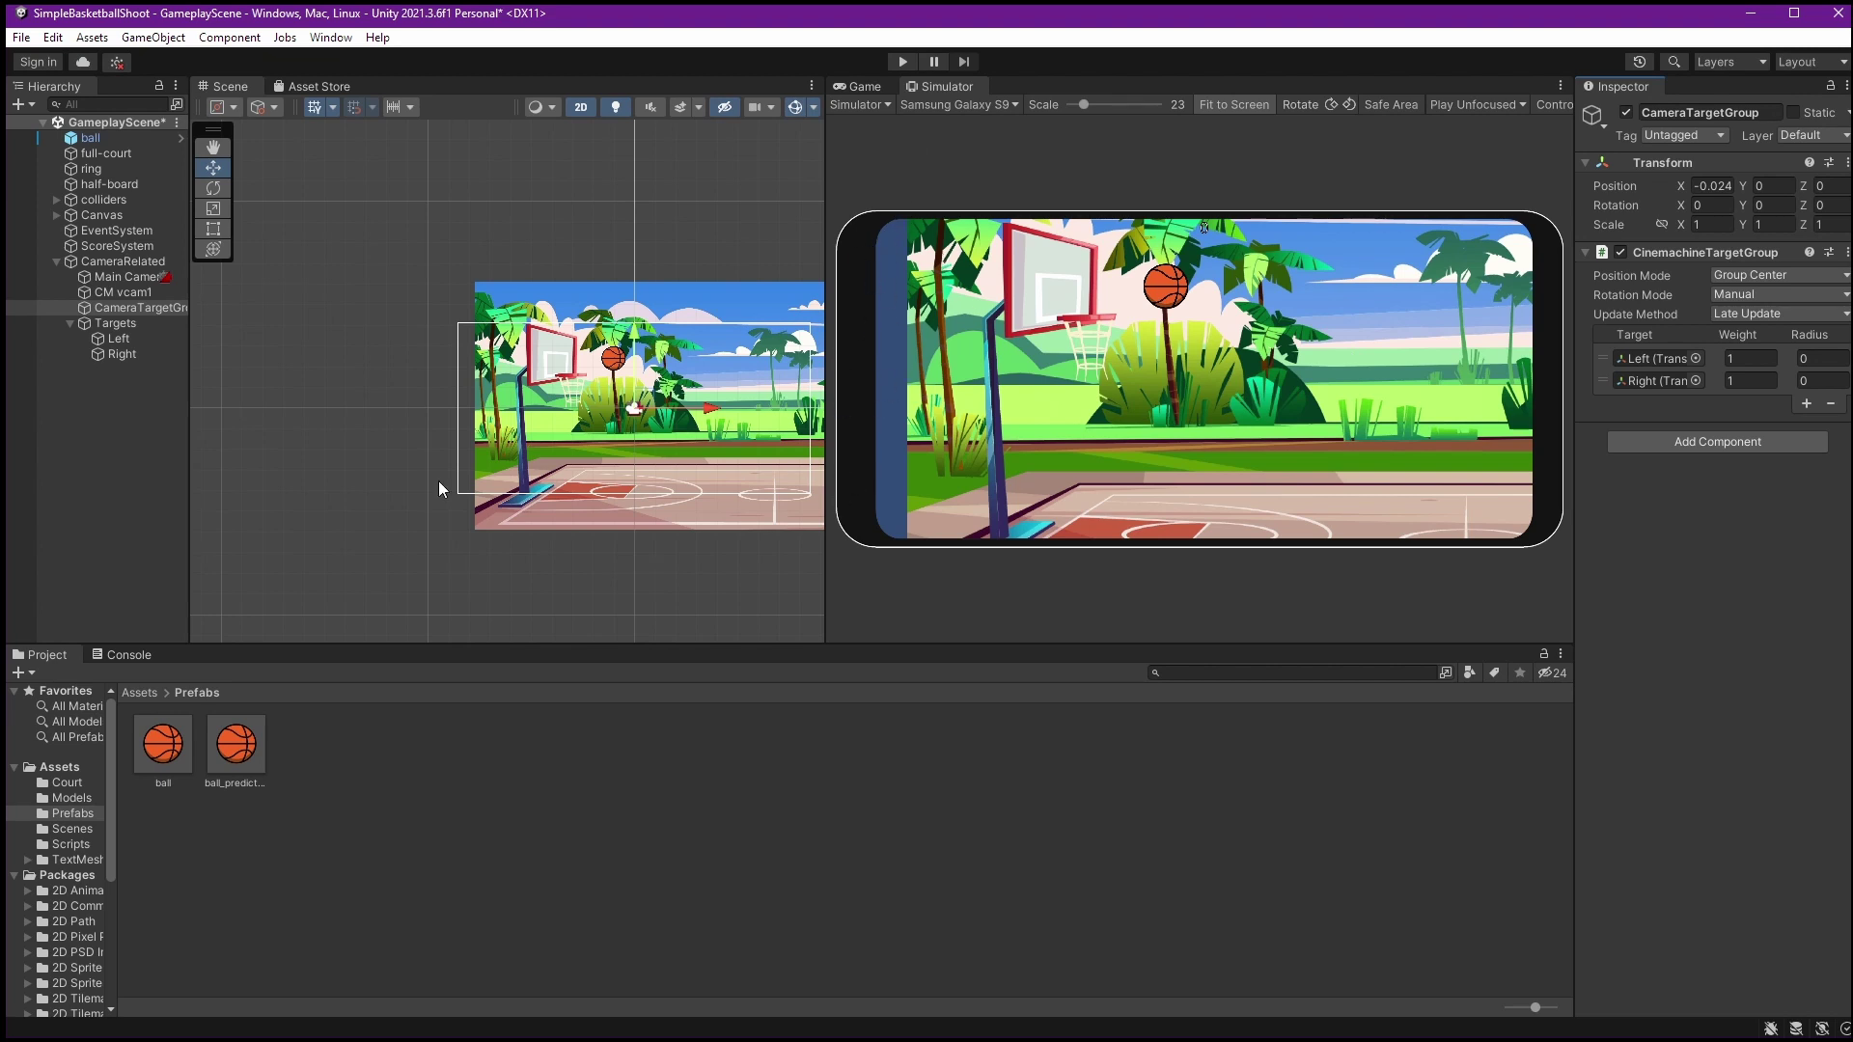
Shift the Left object along X to about -5.83 so the camera frame stays inside the background
left_click(130, 341)
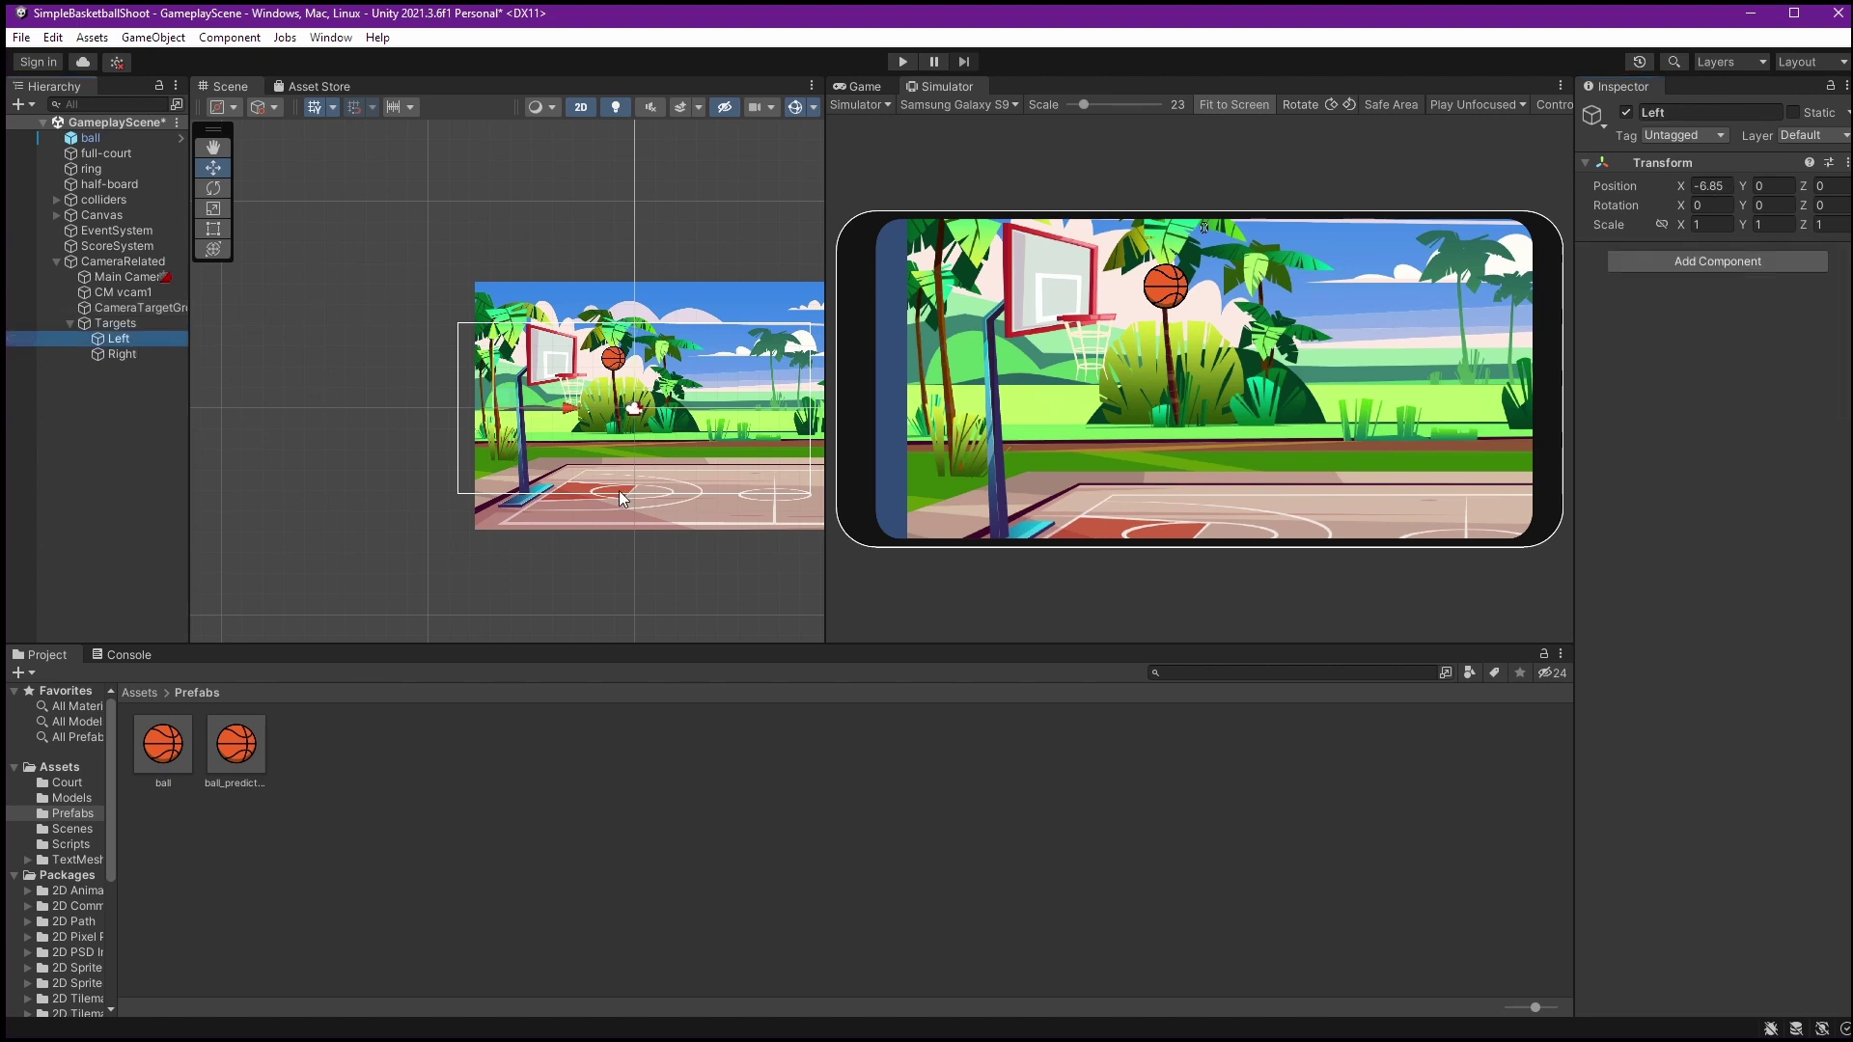
left_click_drag(573, 424, 595, 425)
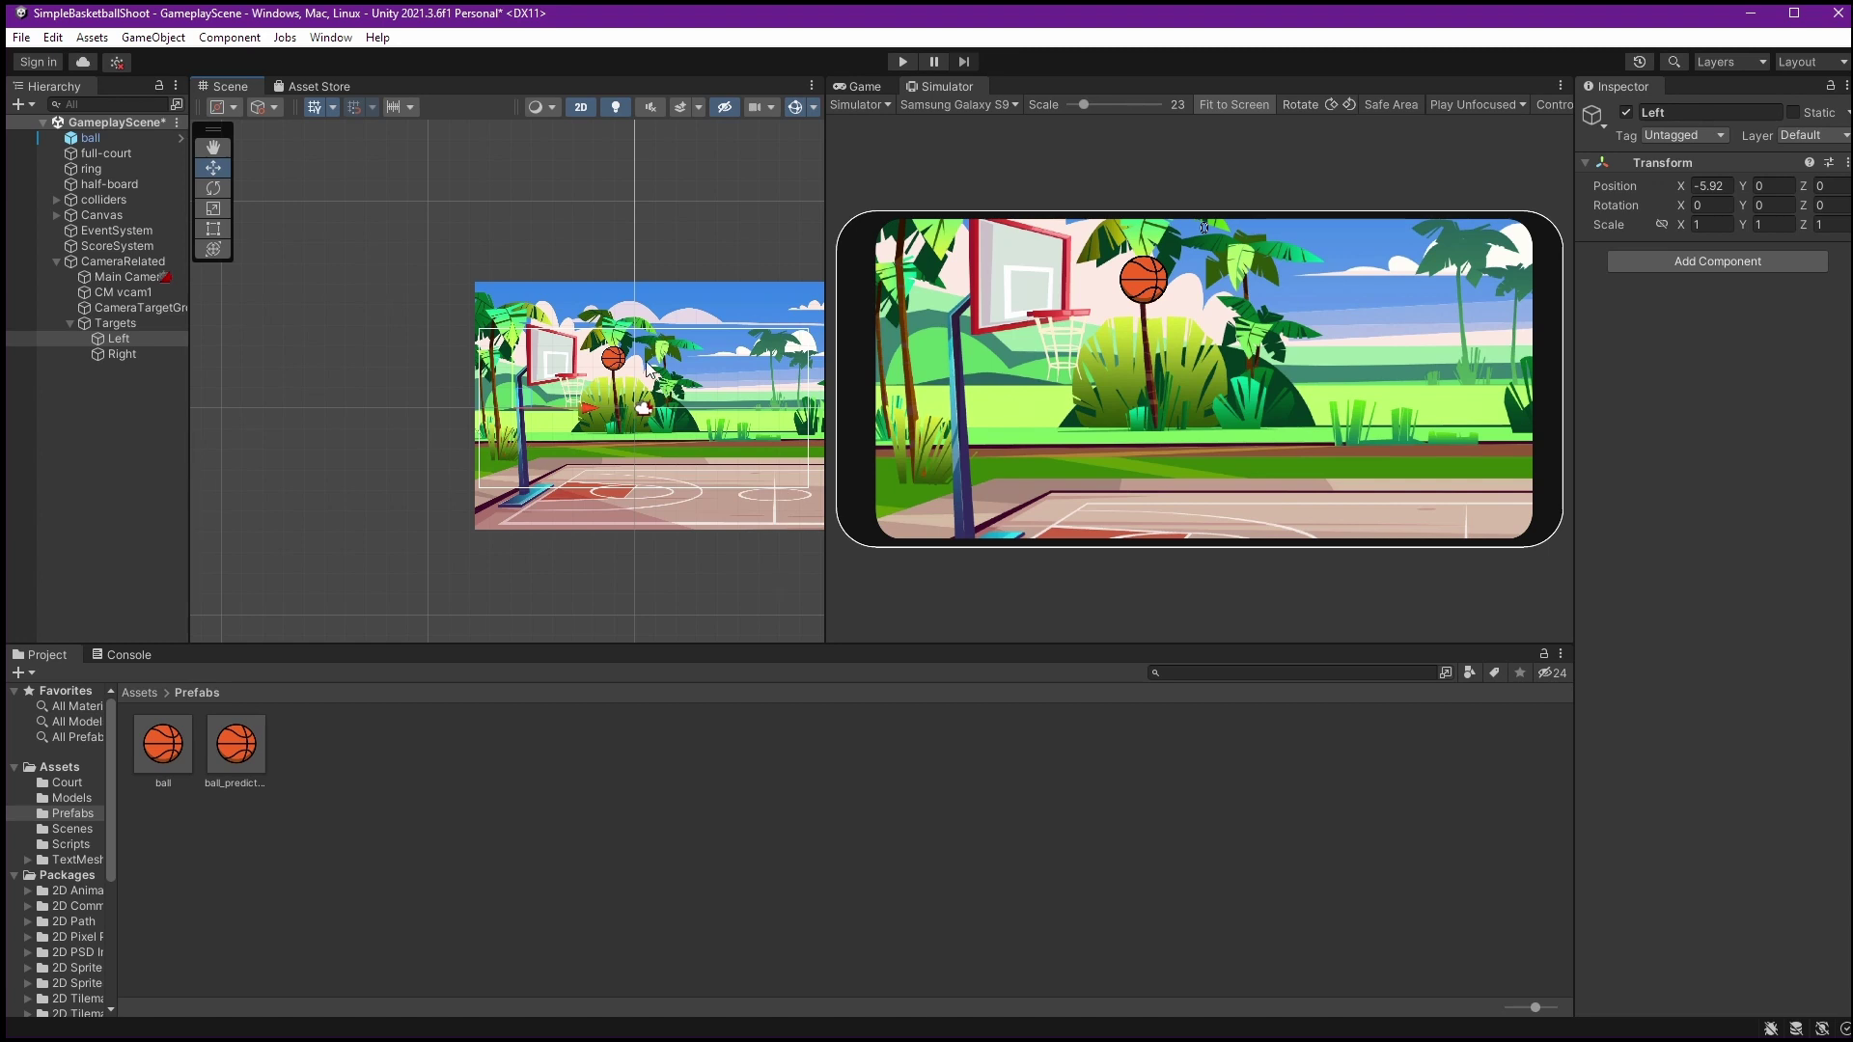
mouse_move(590, 415)
left_mouse_down()
mouse_move(515, 410)
mouse_move(592, 411)
left_mouse_up()
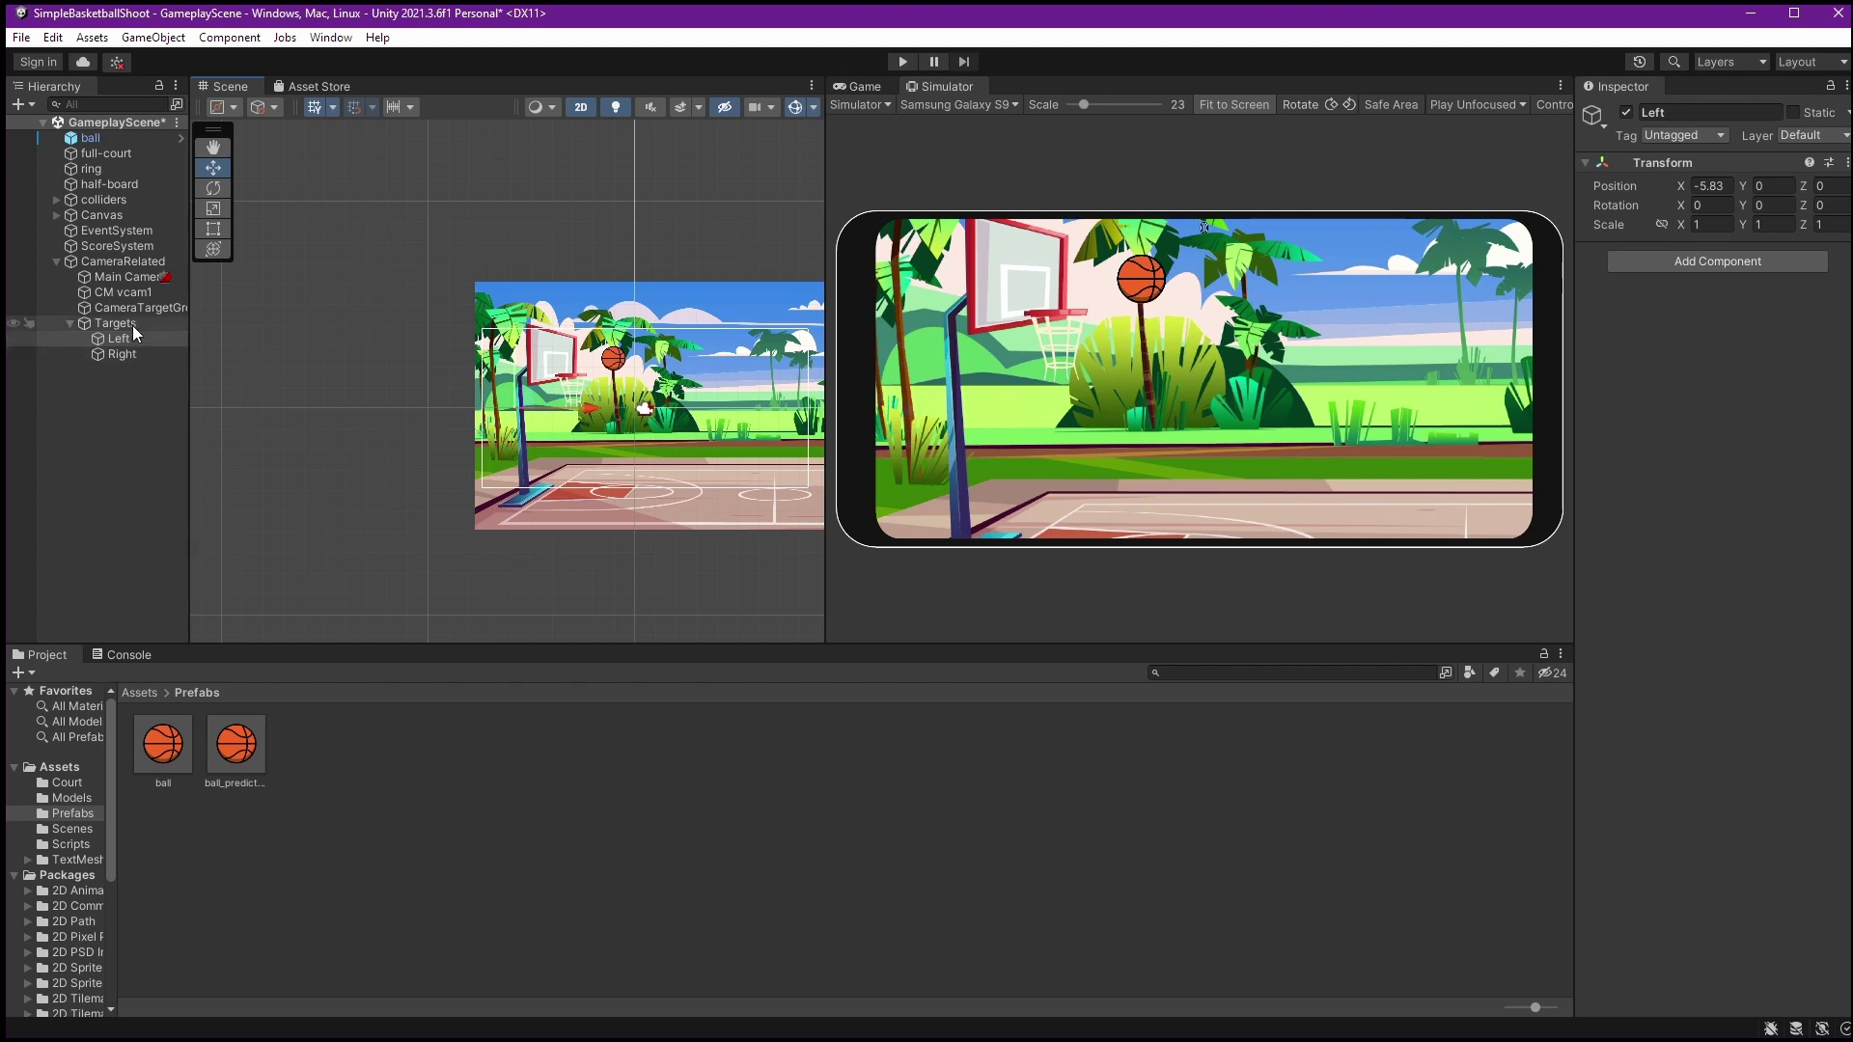
left_click(118, 386)
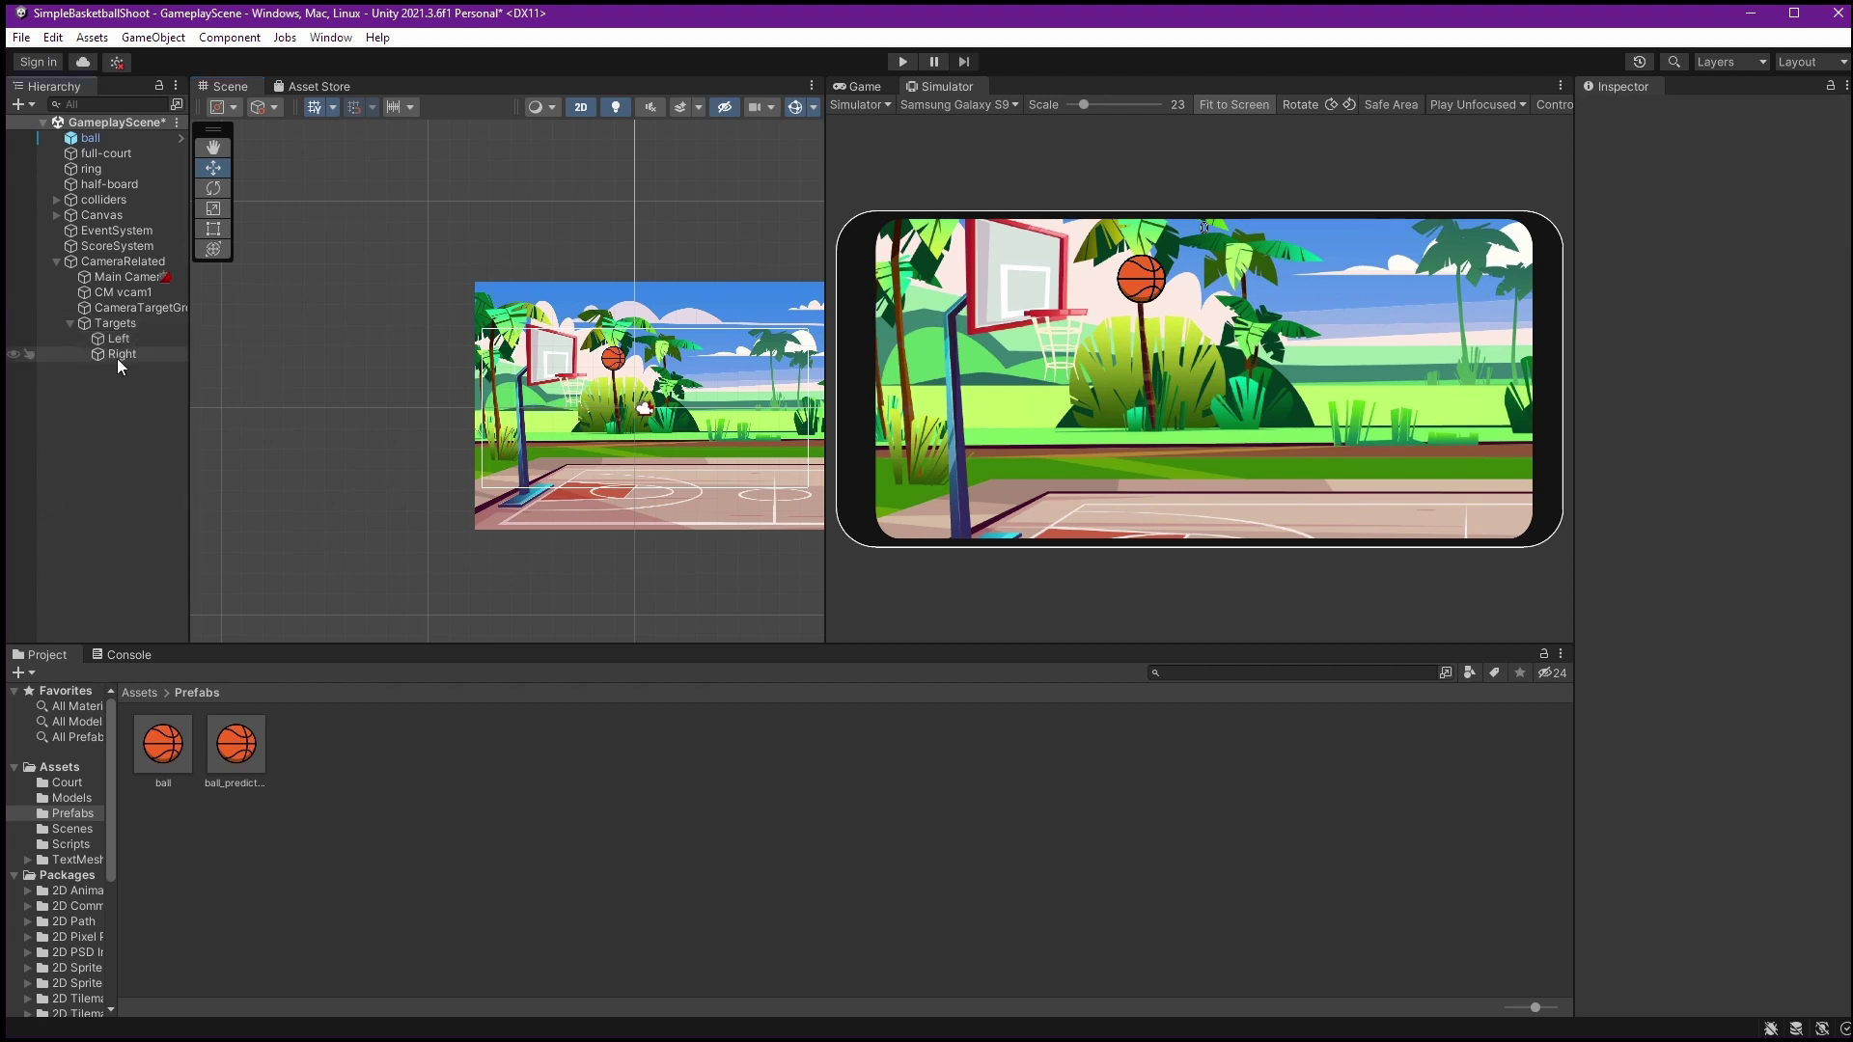
Duplicate the Right object, rename the copy Up and move it to about X -0.11, Y 3.46
left_click(129, 353)
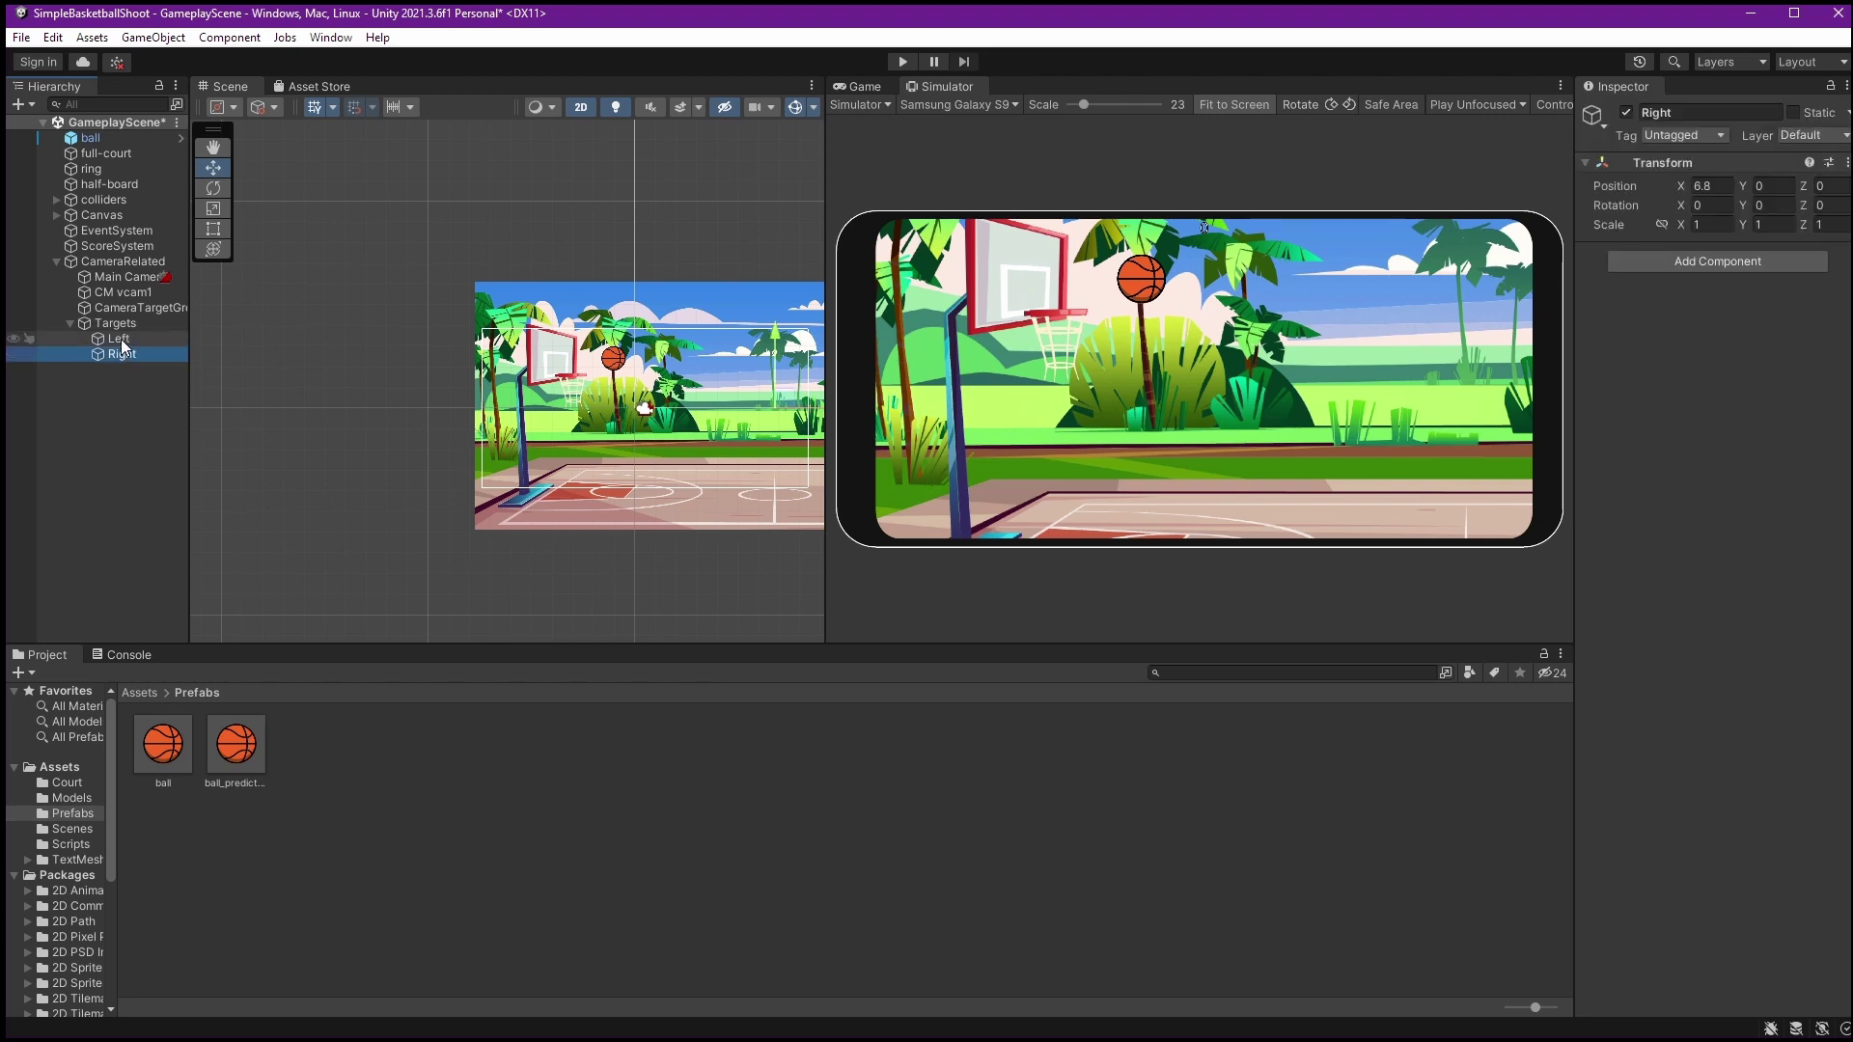
key("ctrl+d")
left_click(176, 372)
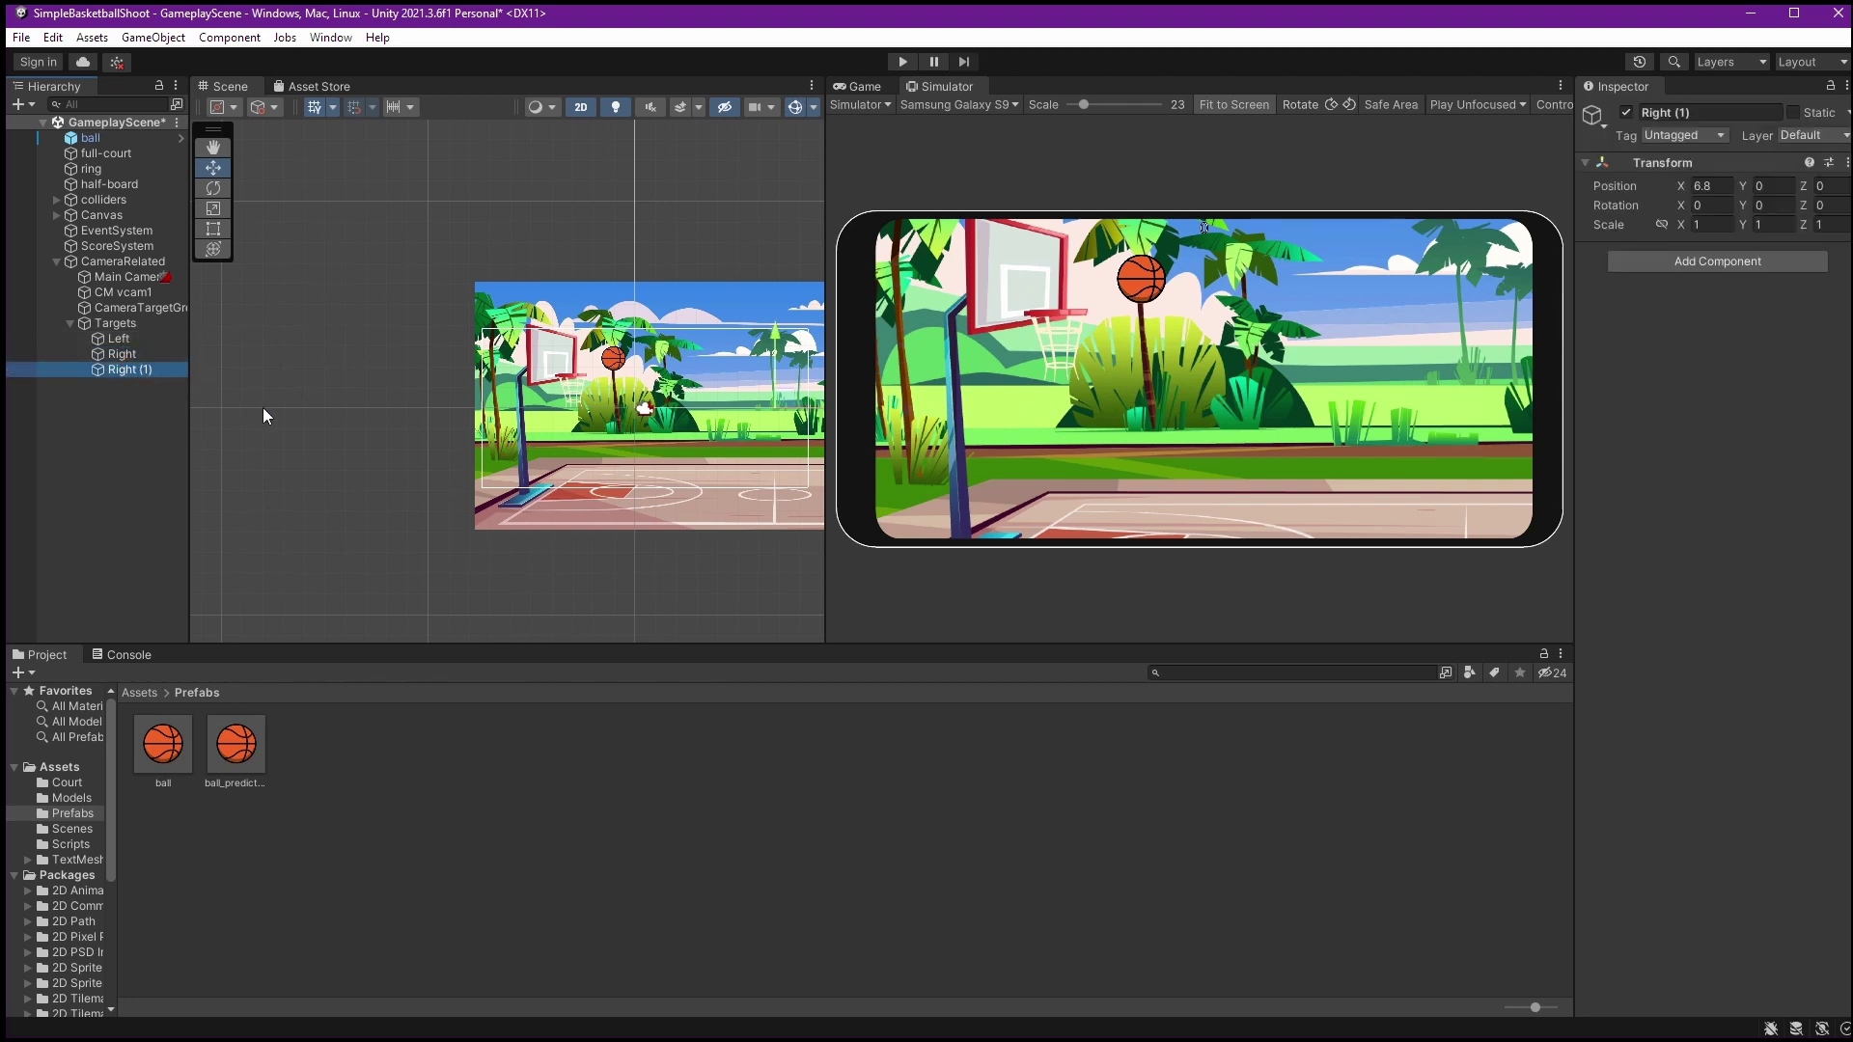
type("Up")
key("Return")
left_click_drag(784, 390, 632, 321)
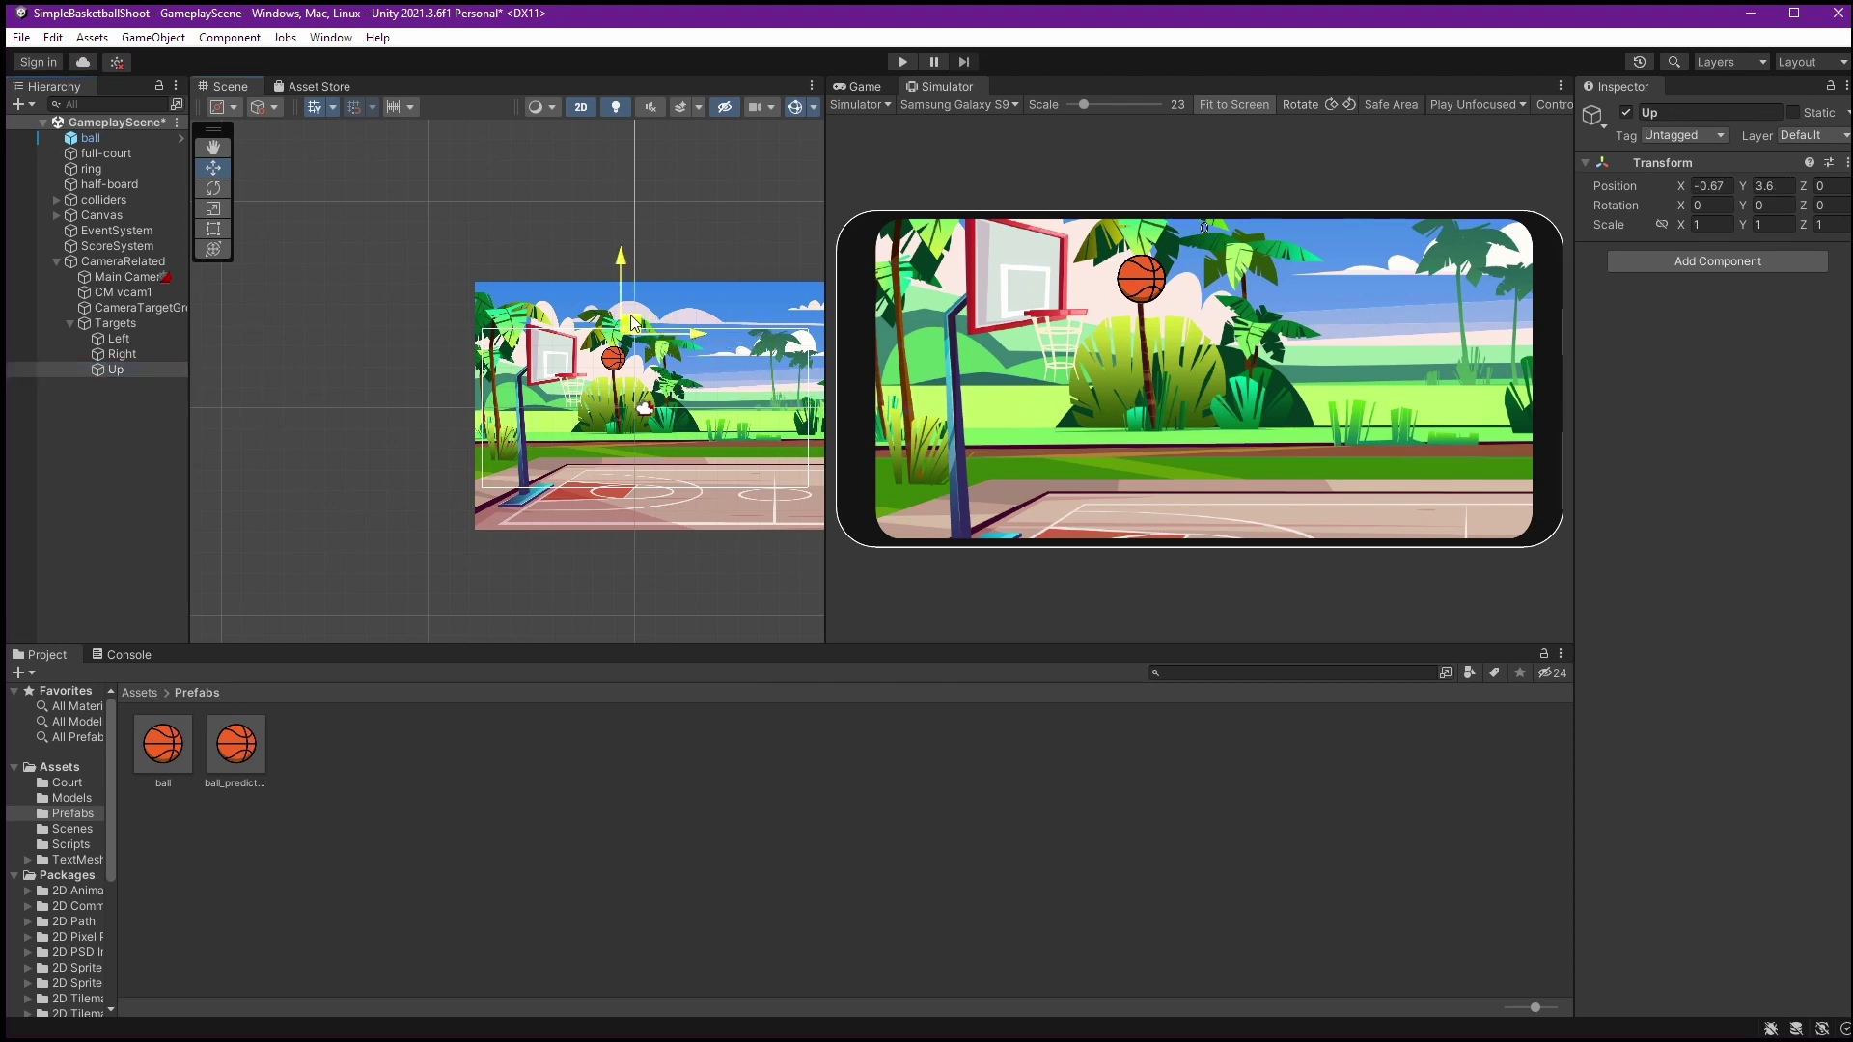
Add a third target entry to CameraTargetGroup and assign the Up object to it
left_click(141, 307)
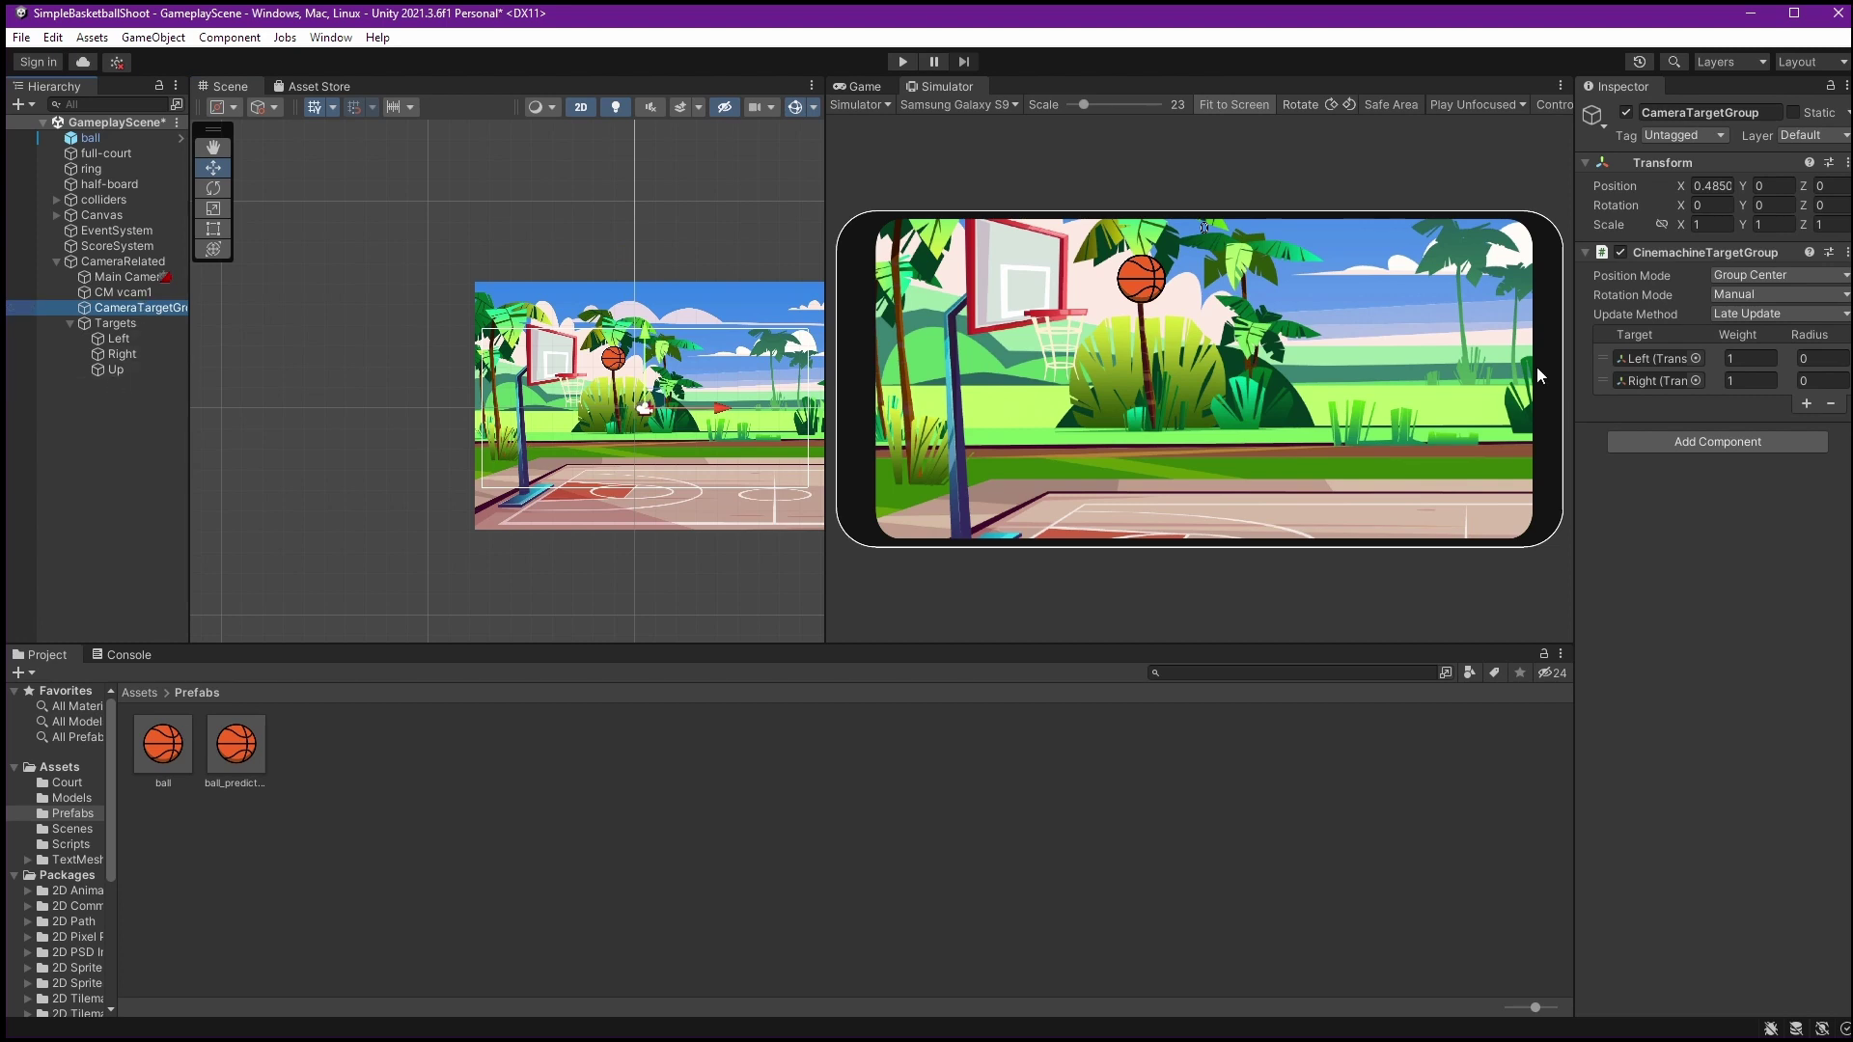
left_click(1805, 403)
left_click_drag(118, 370, 1650, 404)
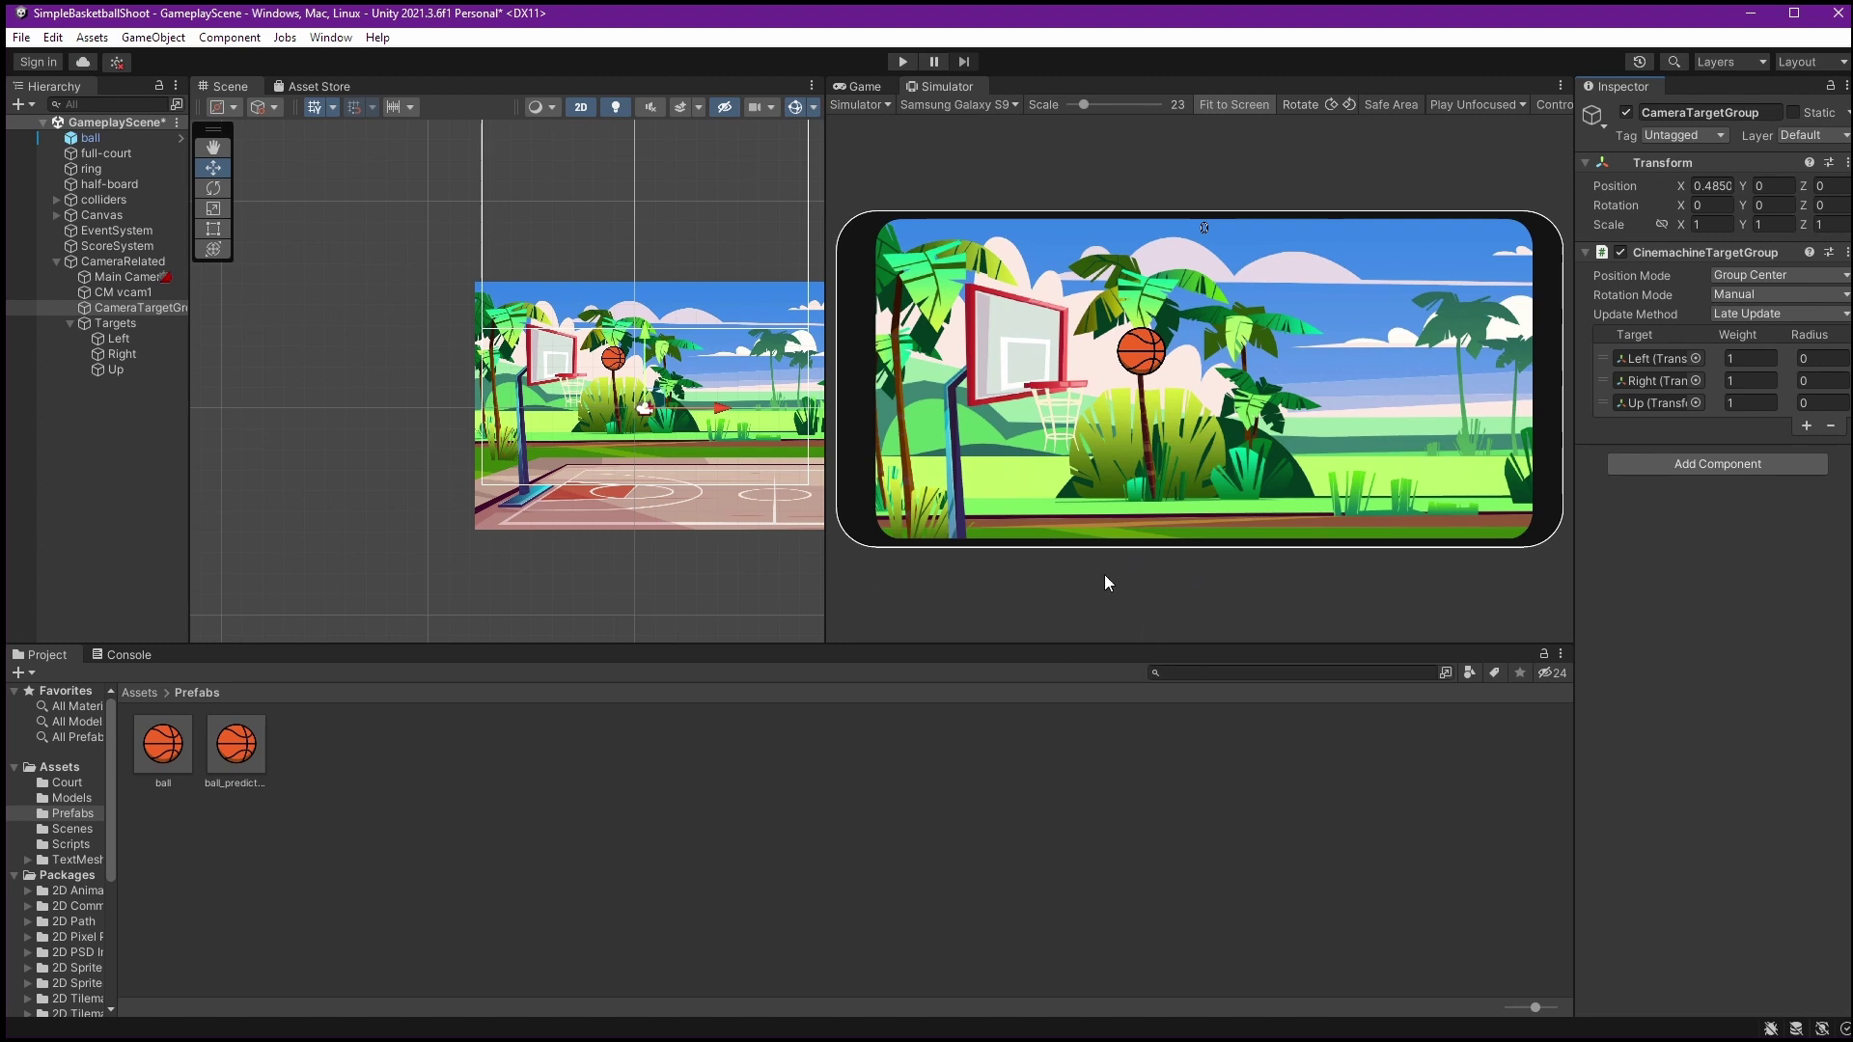
Duplicate the Up object, rename the copy Down and lower it along Y to about -4.57
left_click(125, 369)
key("ctrl+d")
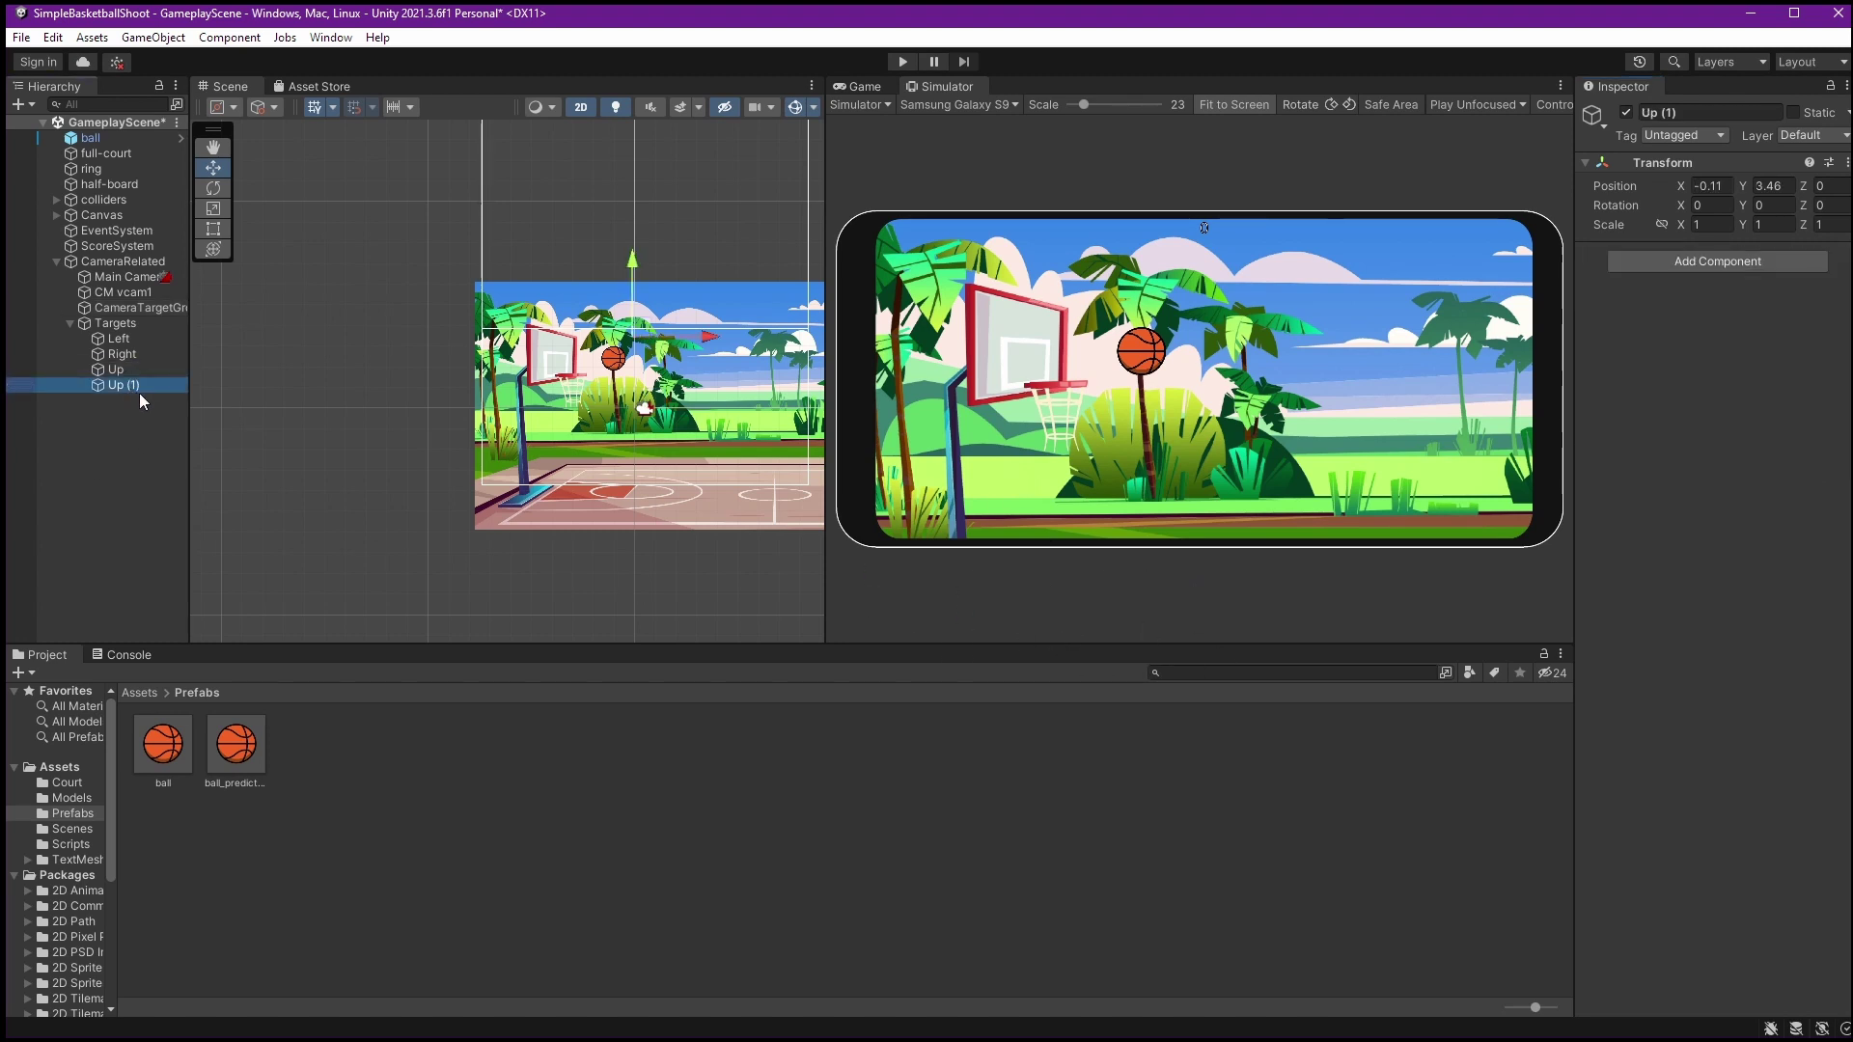
key("F2")
type("Down")
key("Return")
left_click_drag(632, 262, 631, 431)
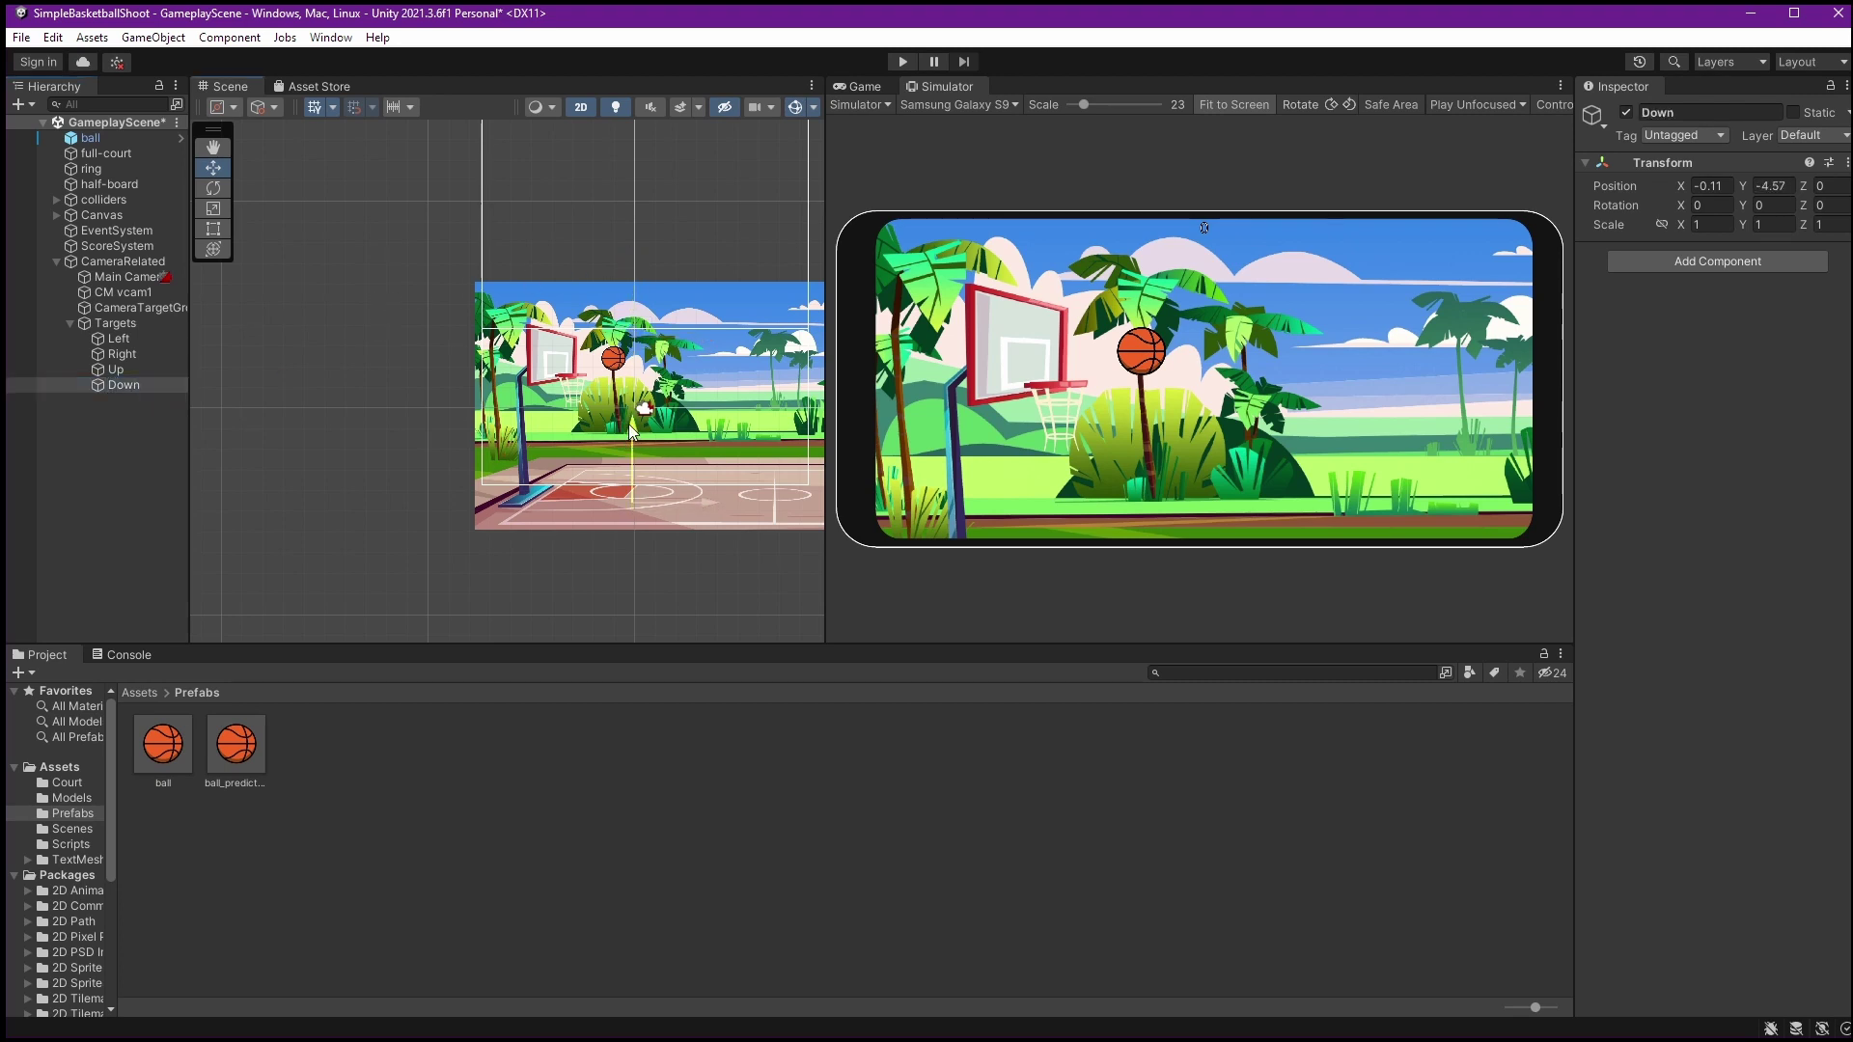
Add a fourth target entry to CameraTargetGroup and assign the Down object to it
left_click(145, 308)
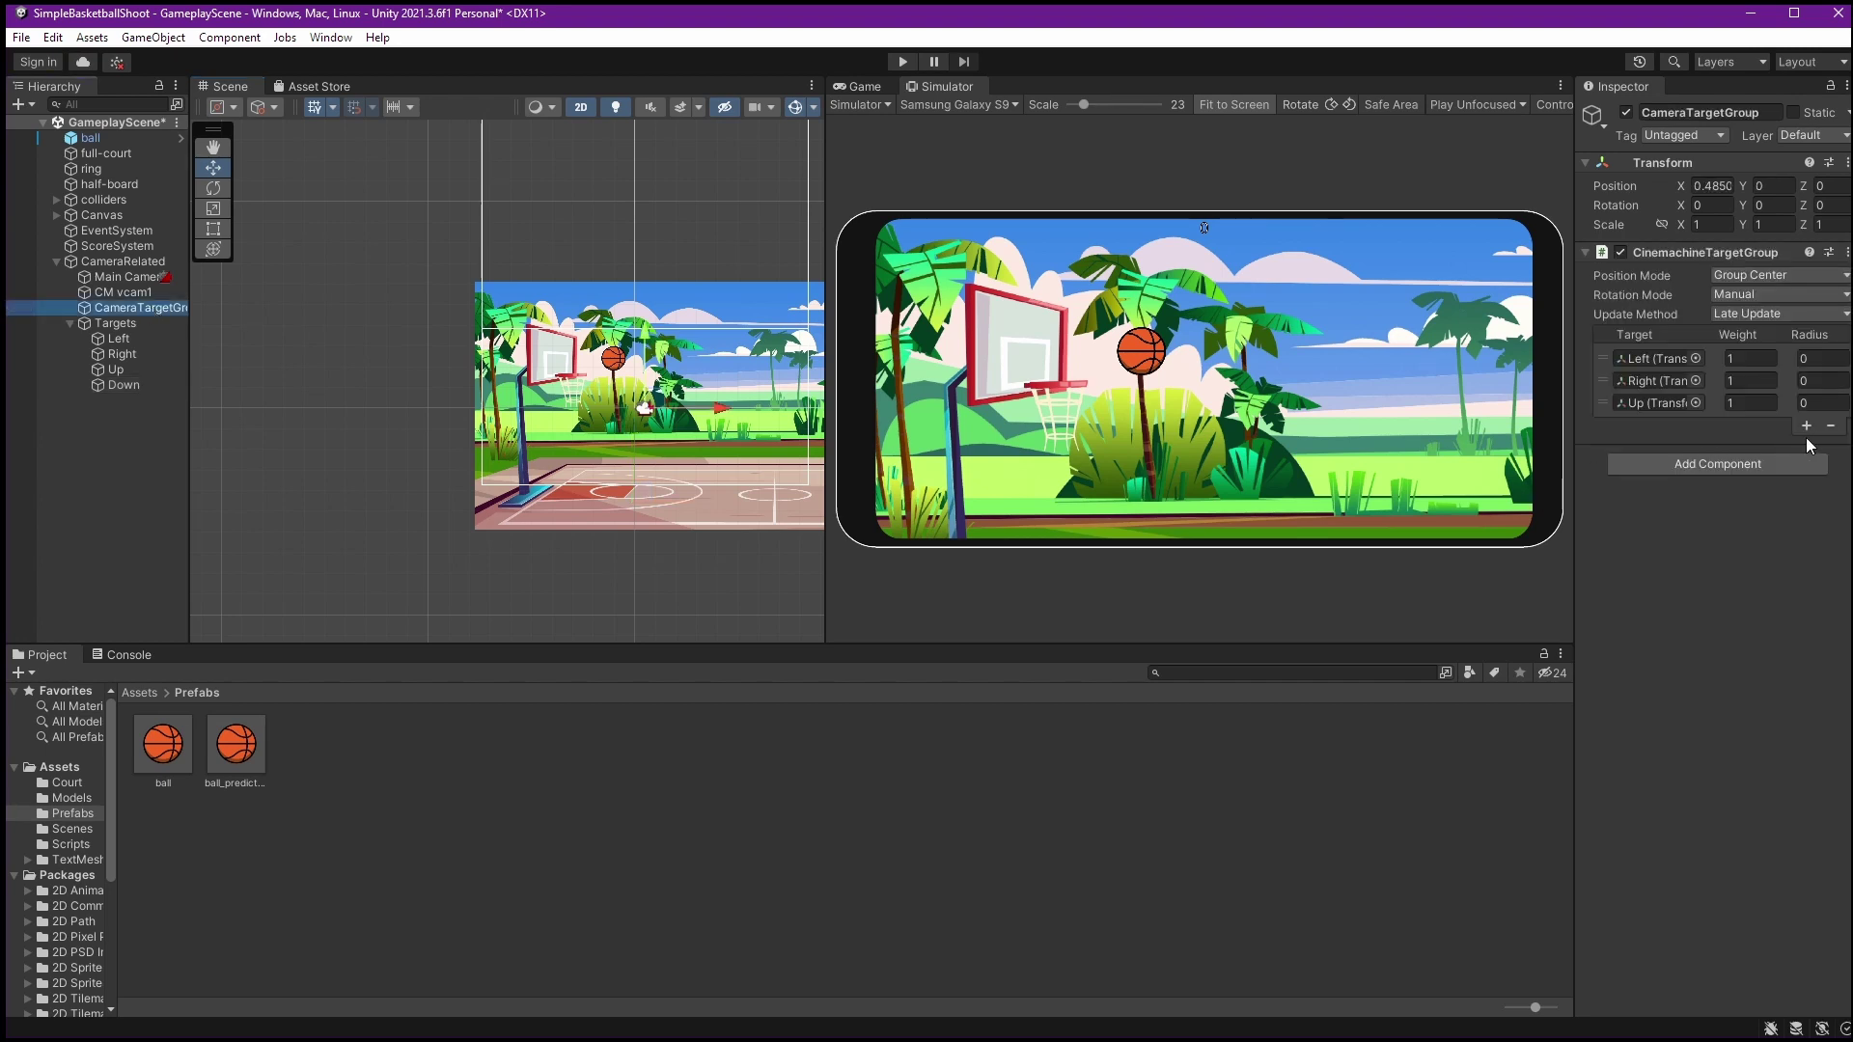
left_click(1807, 427)
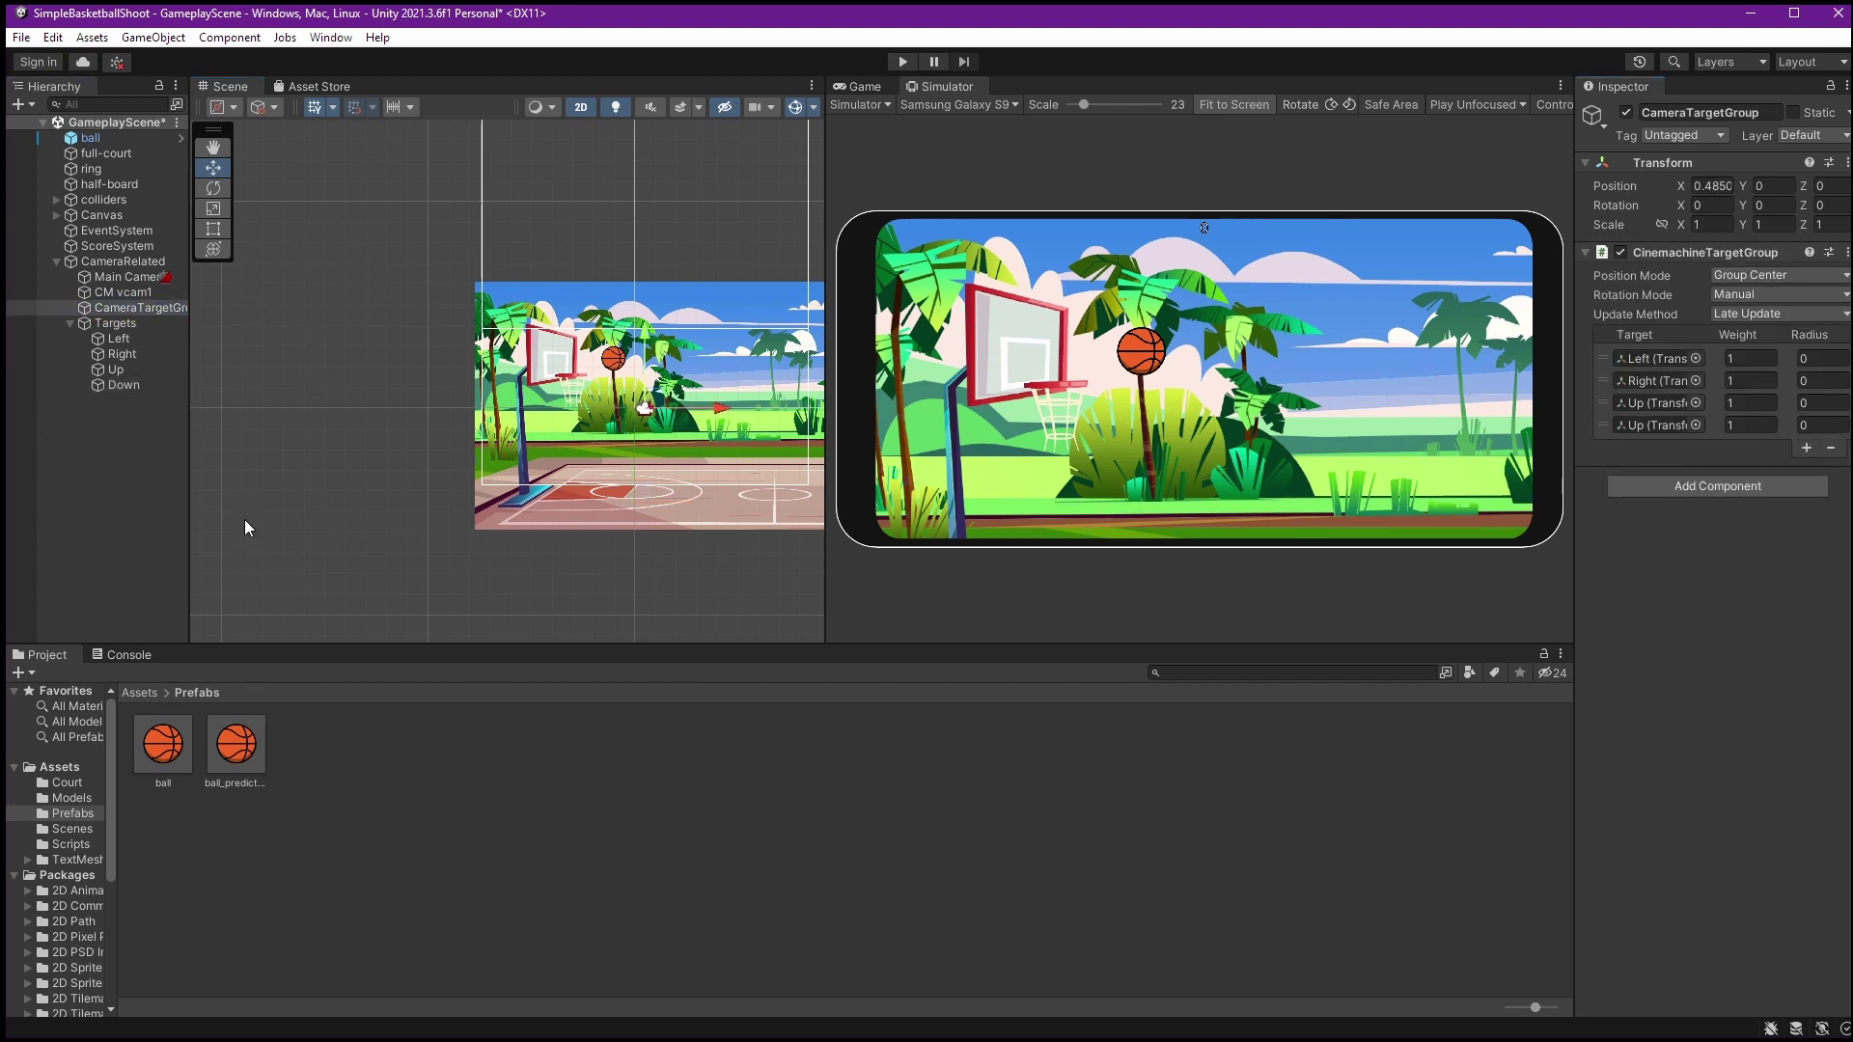
left_click_drag(123, 385, 1676, 422)
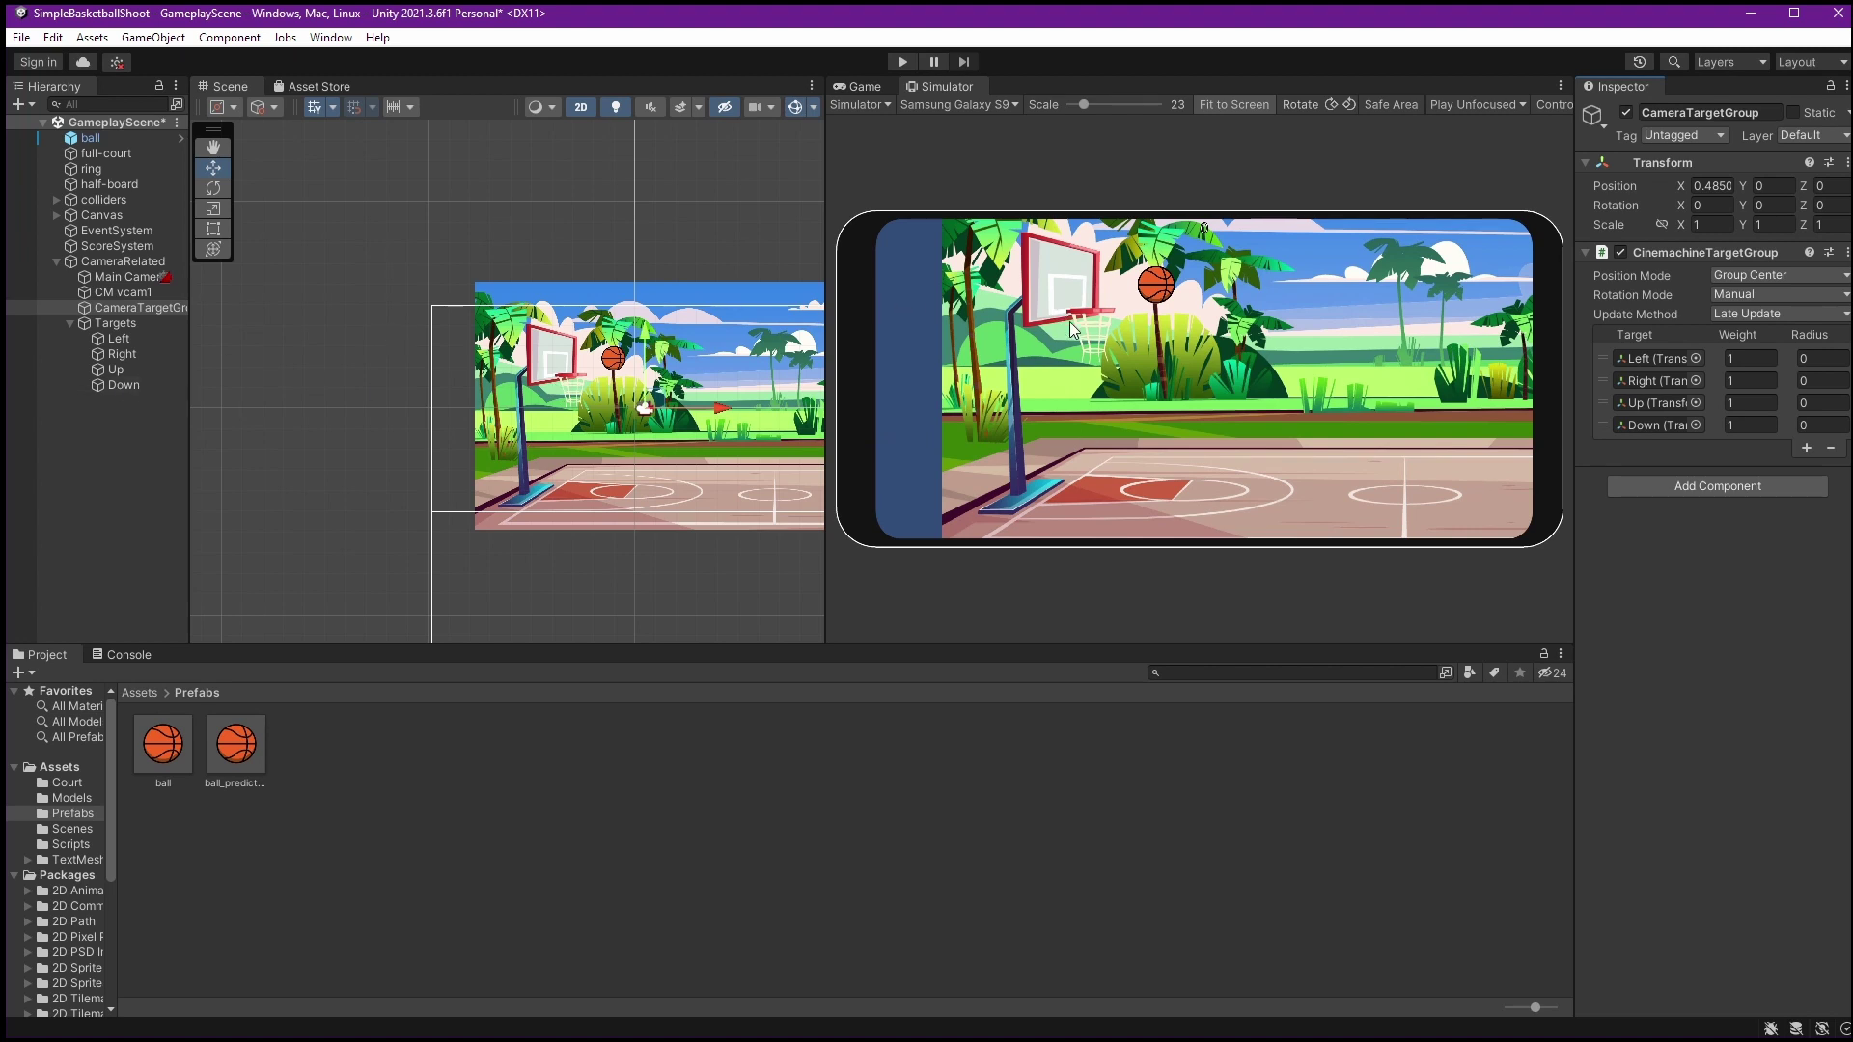
Raise the Down object to about Y -3.82 and move the Right object along X to about 9.84
left_click(138, 391)
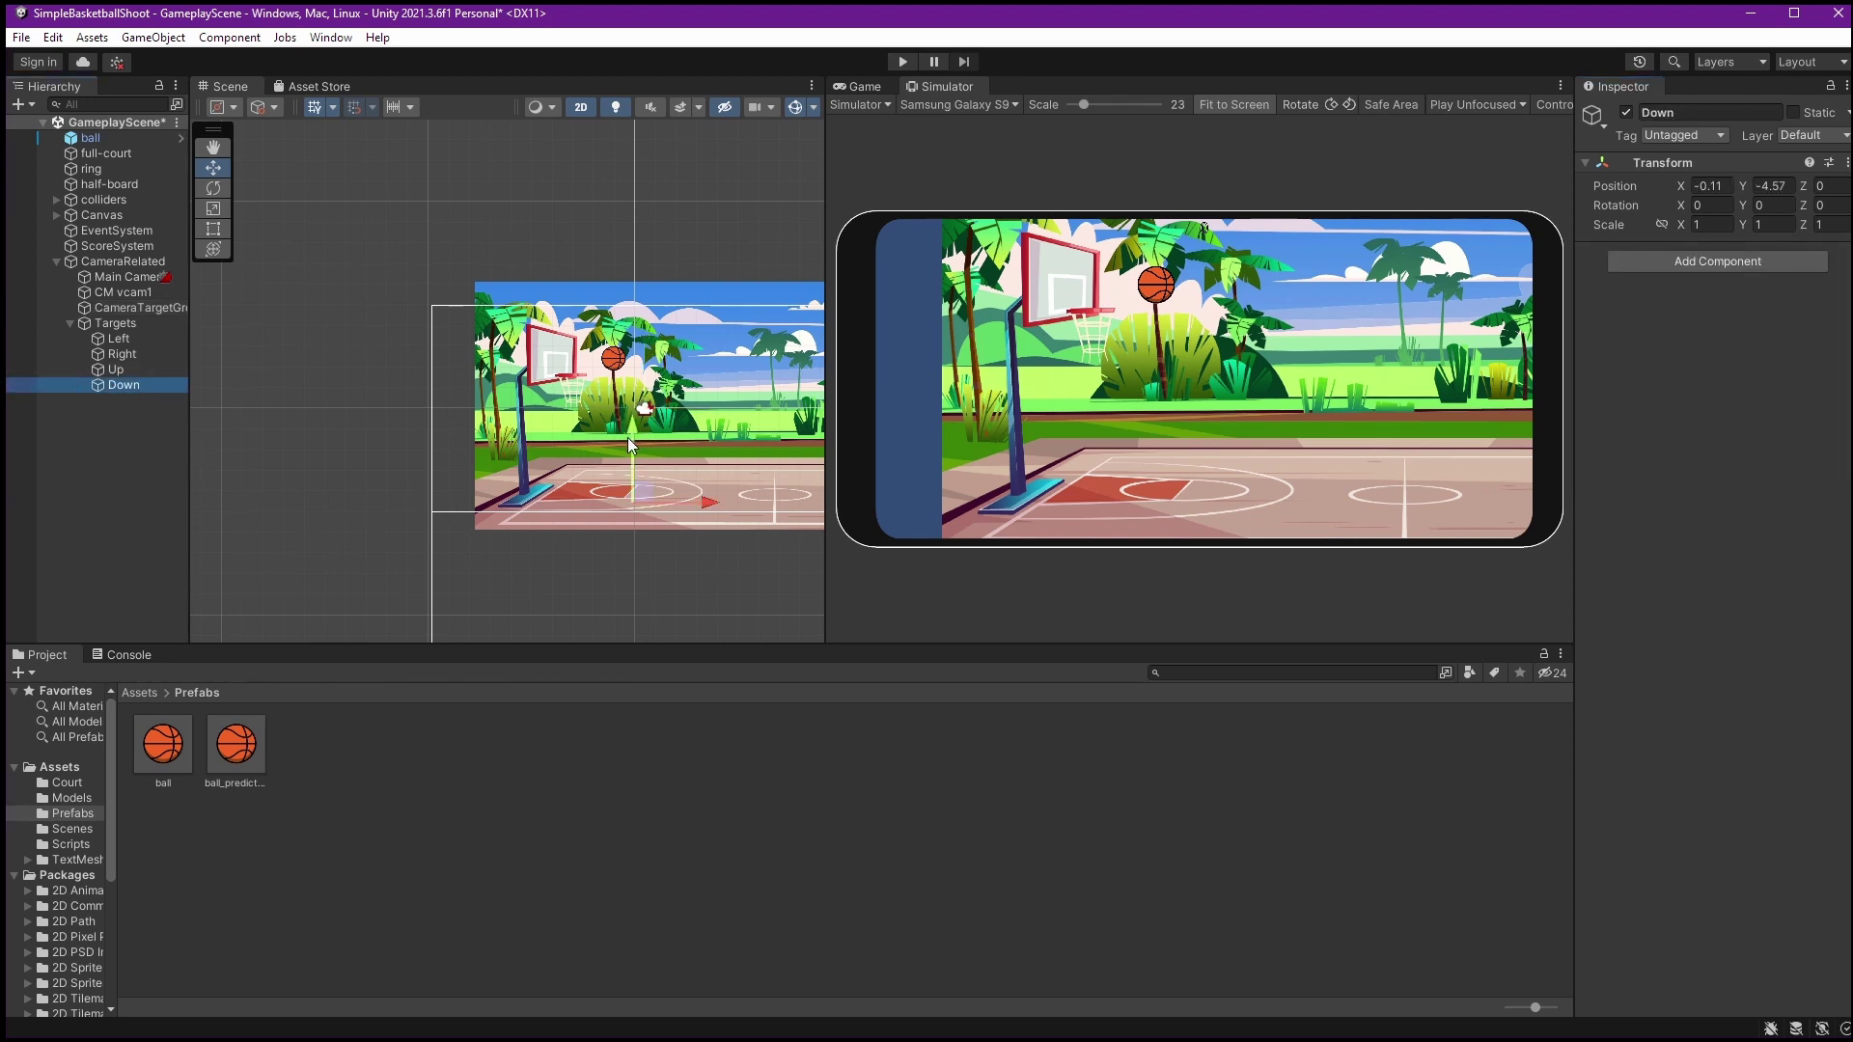
left_click_drag(627, 438, 627, 421)
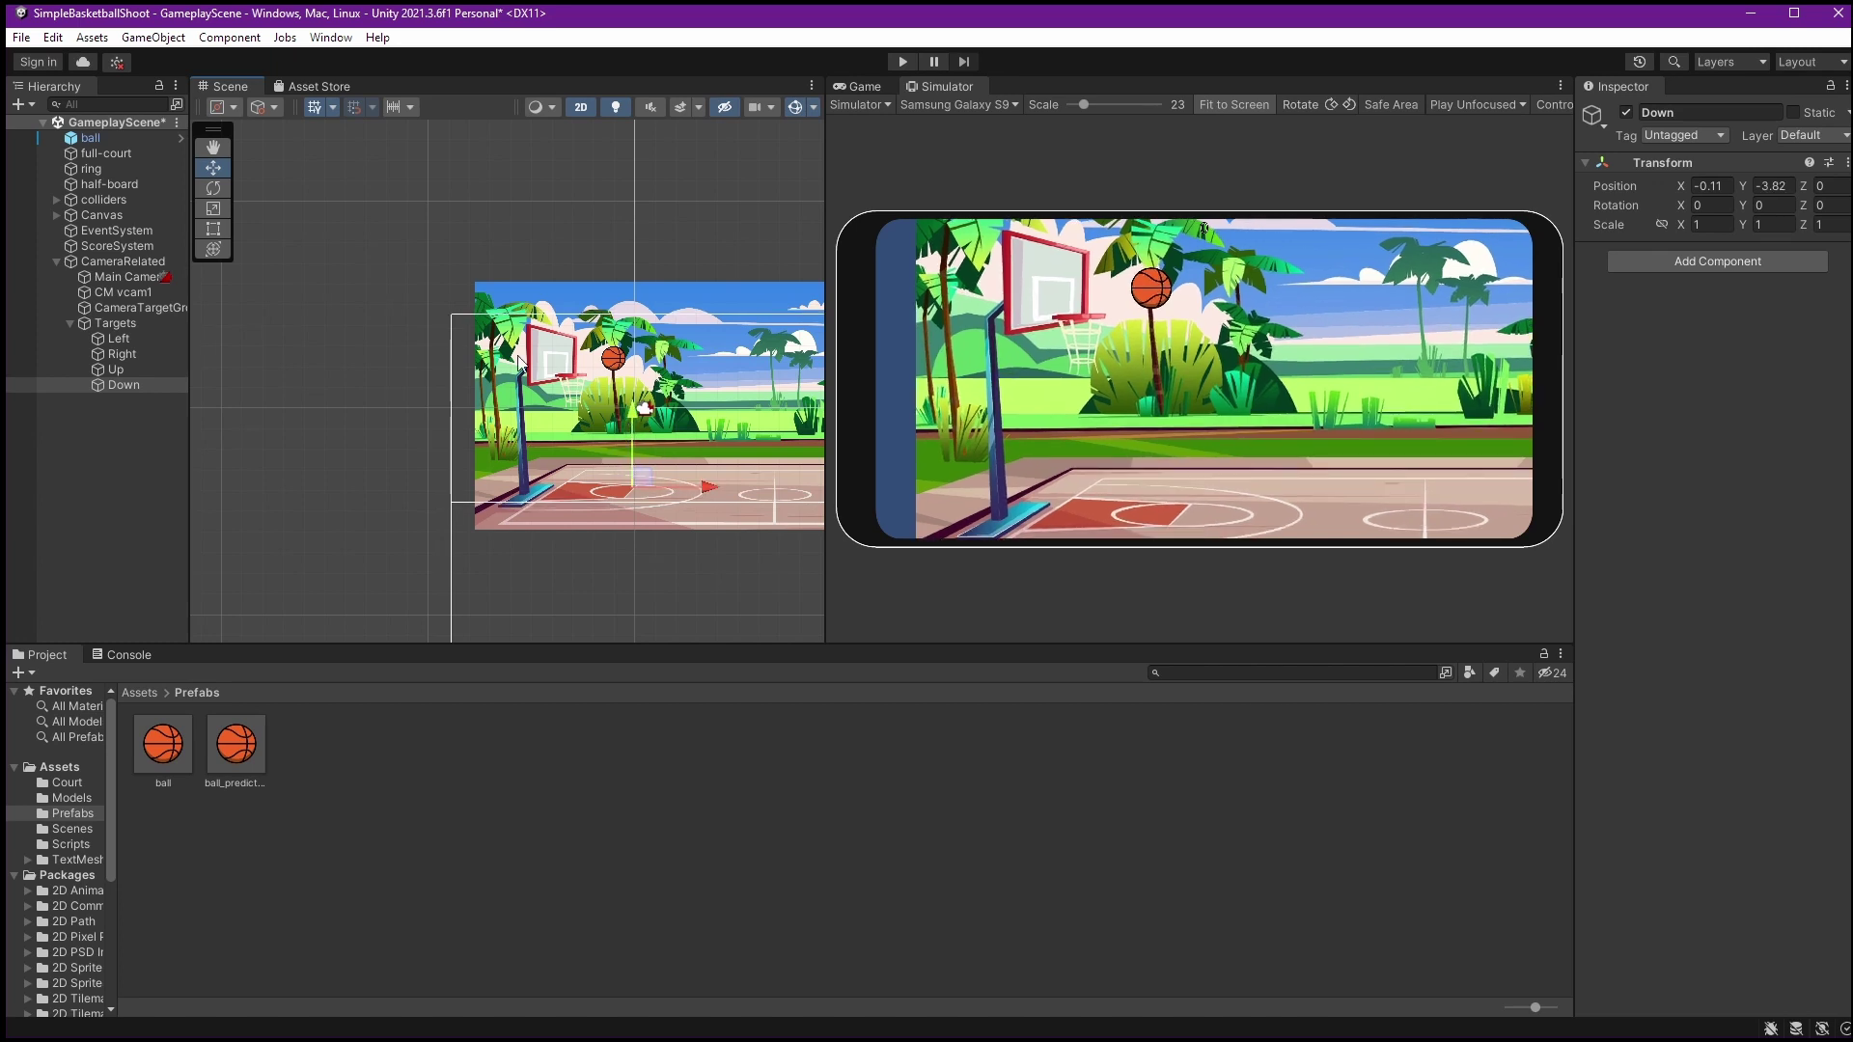
left_click(140, 354)
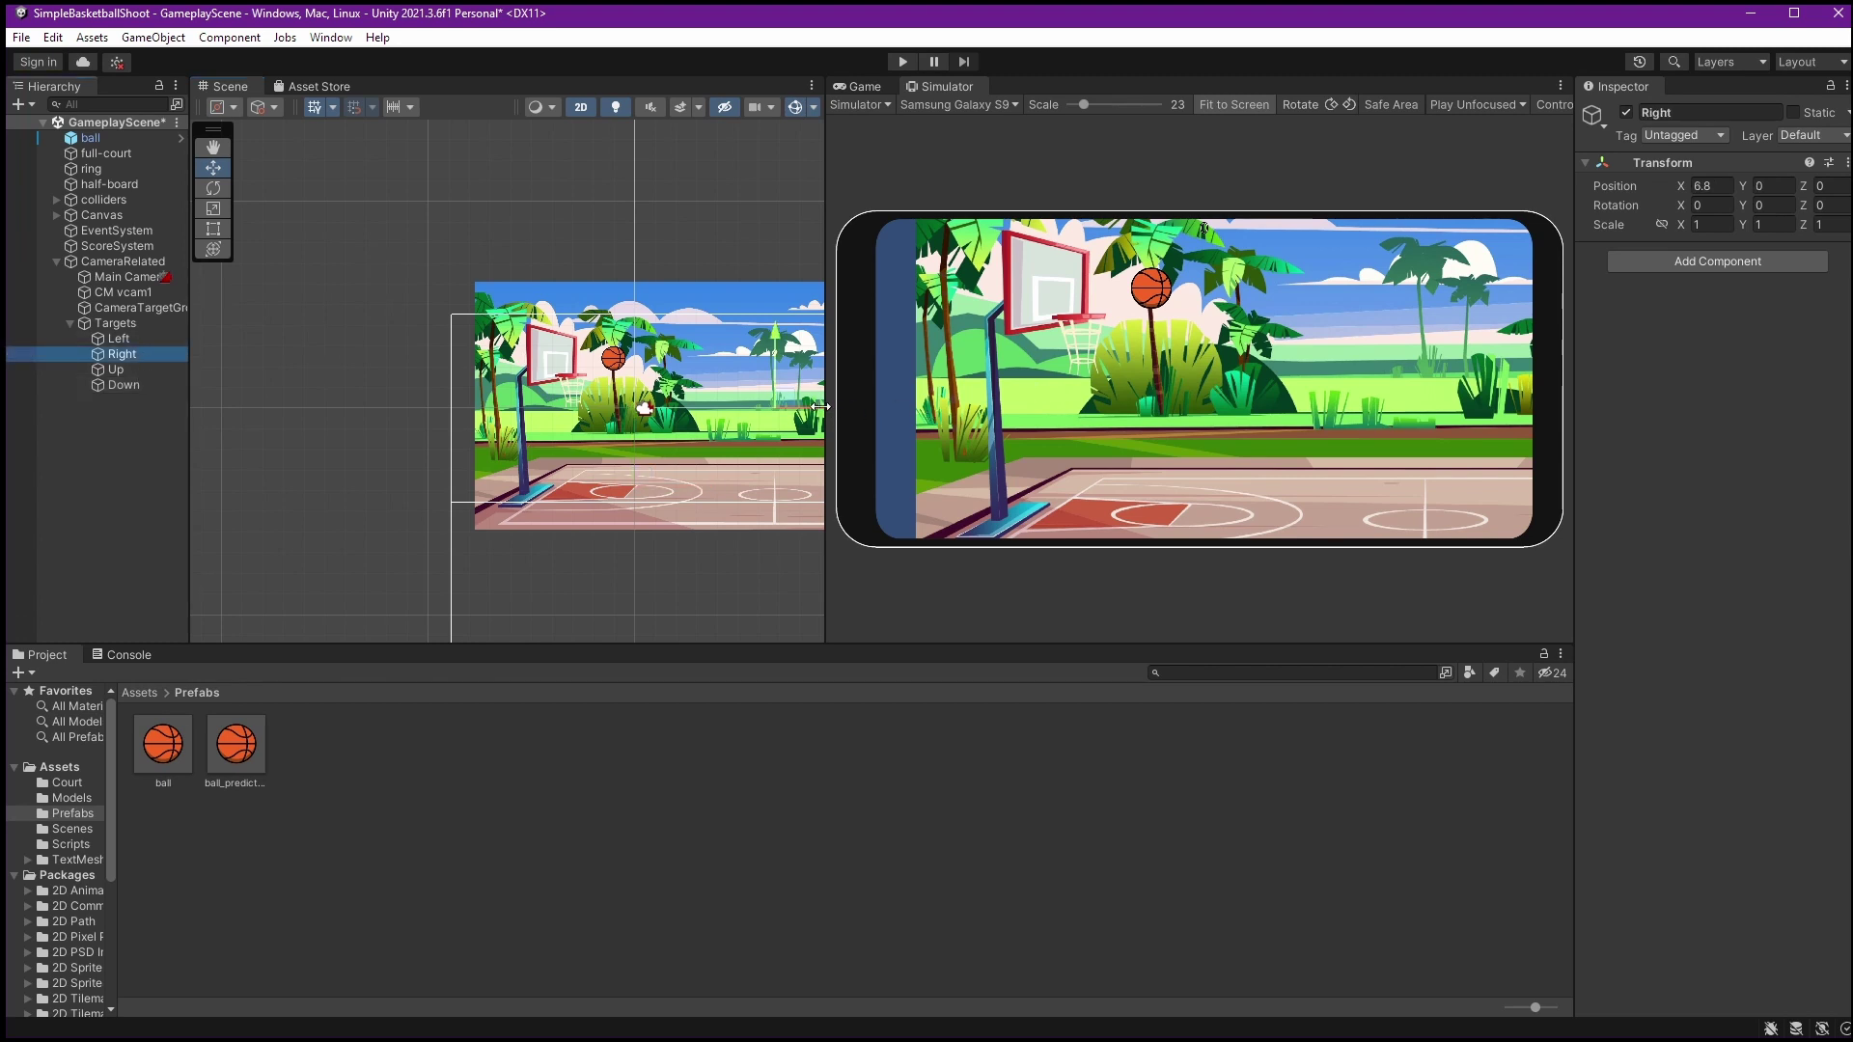
left_click_drag(820, 408, 882, 415)
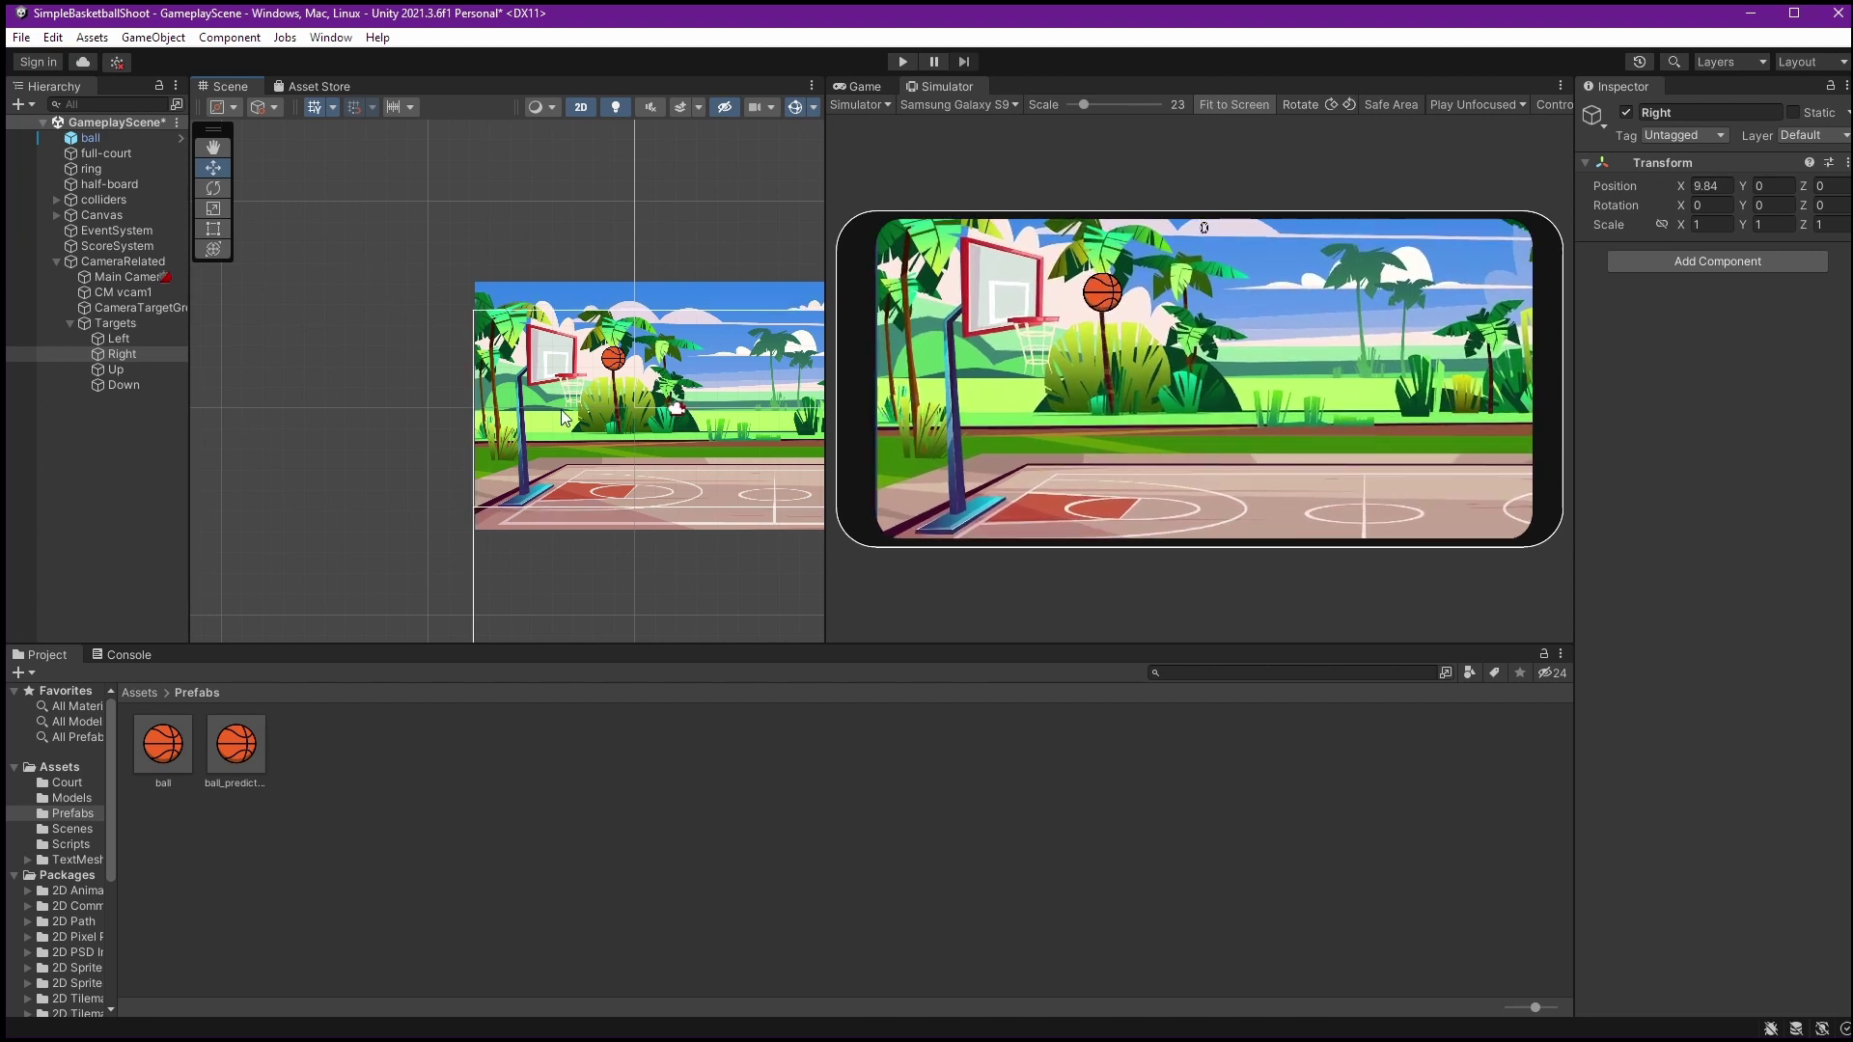
Shift the Left object along X to about -4.52 and raise the Up object to about Y 4.21
left_click(104, 338)
left_click_drag(590, 415, 621, 417)
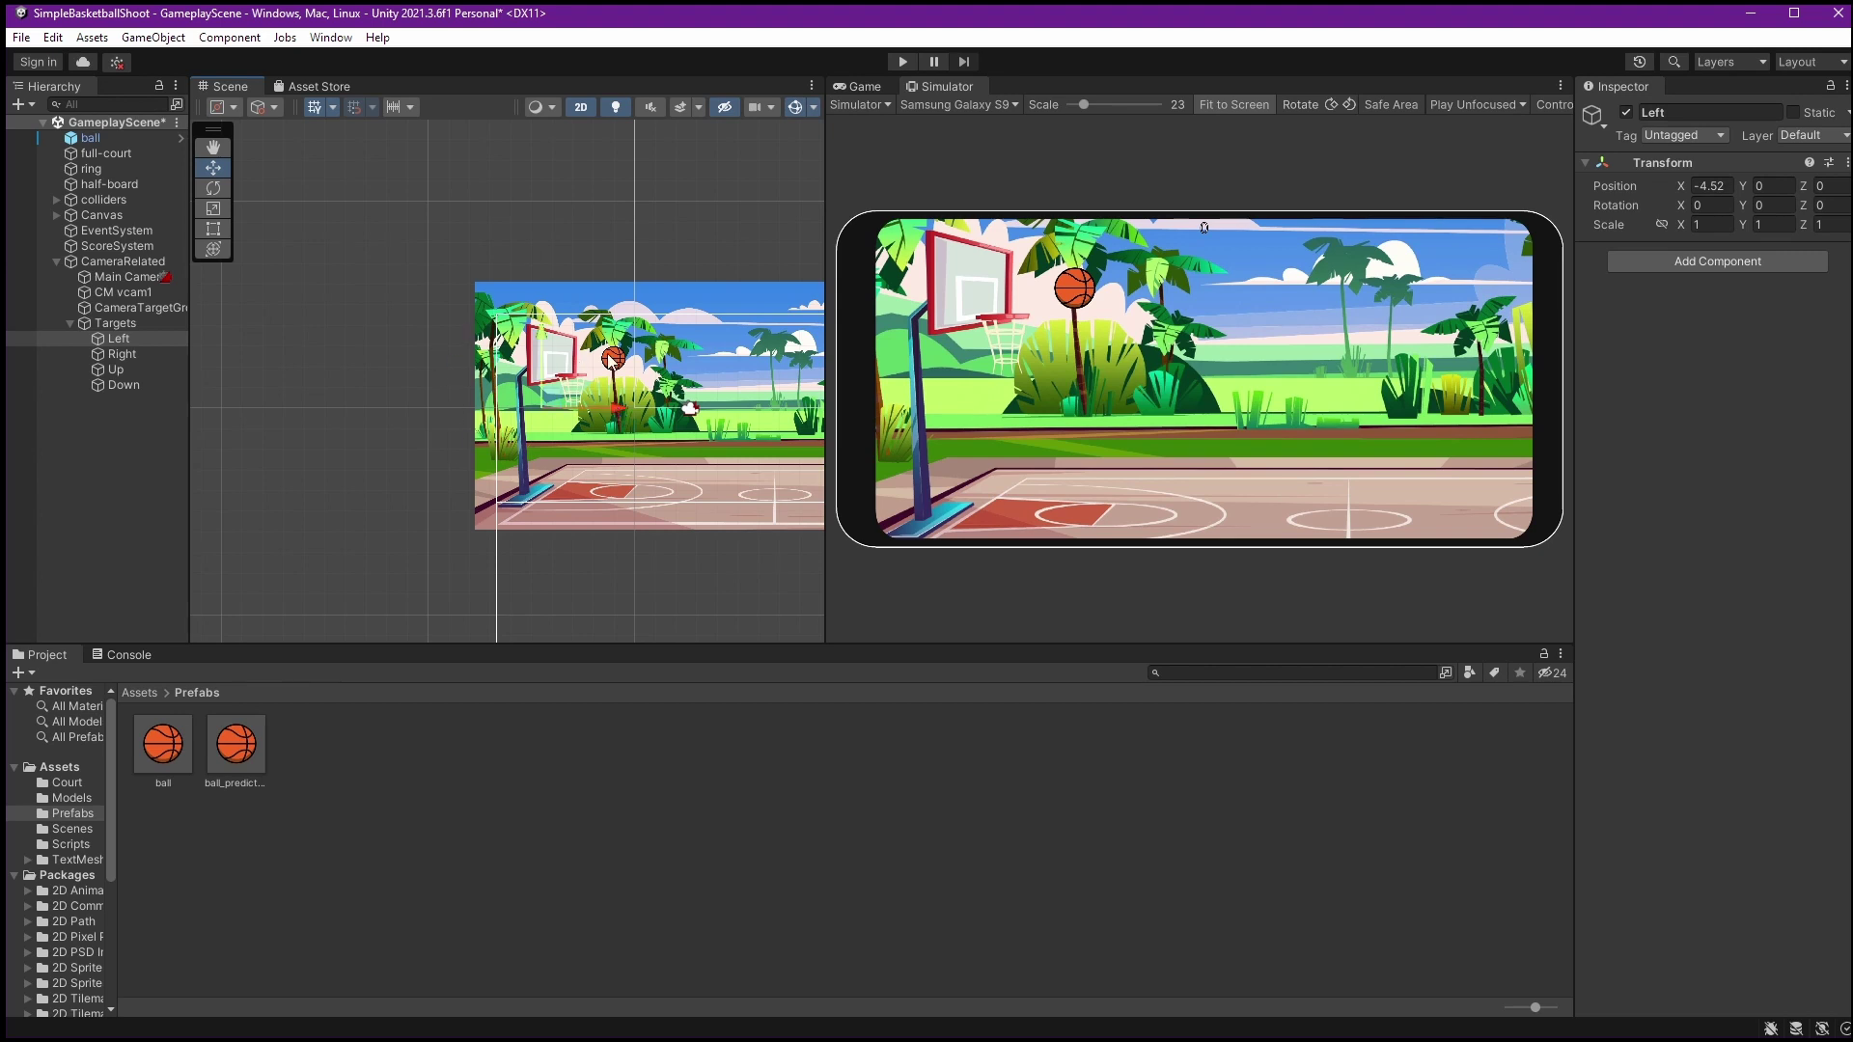
left_click(142, 368)
left_click_drag(630, 262, 639, 245)
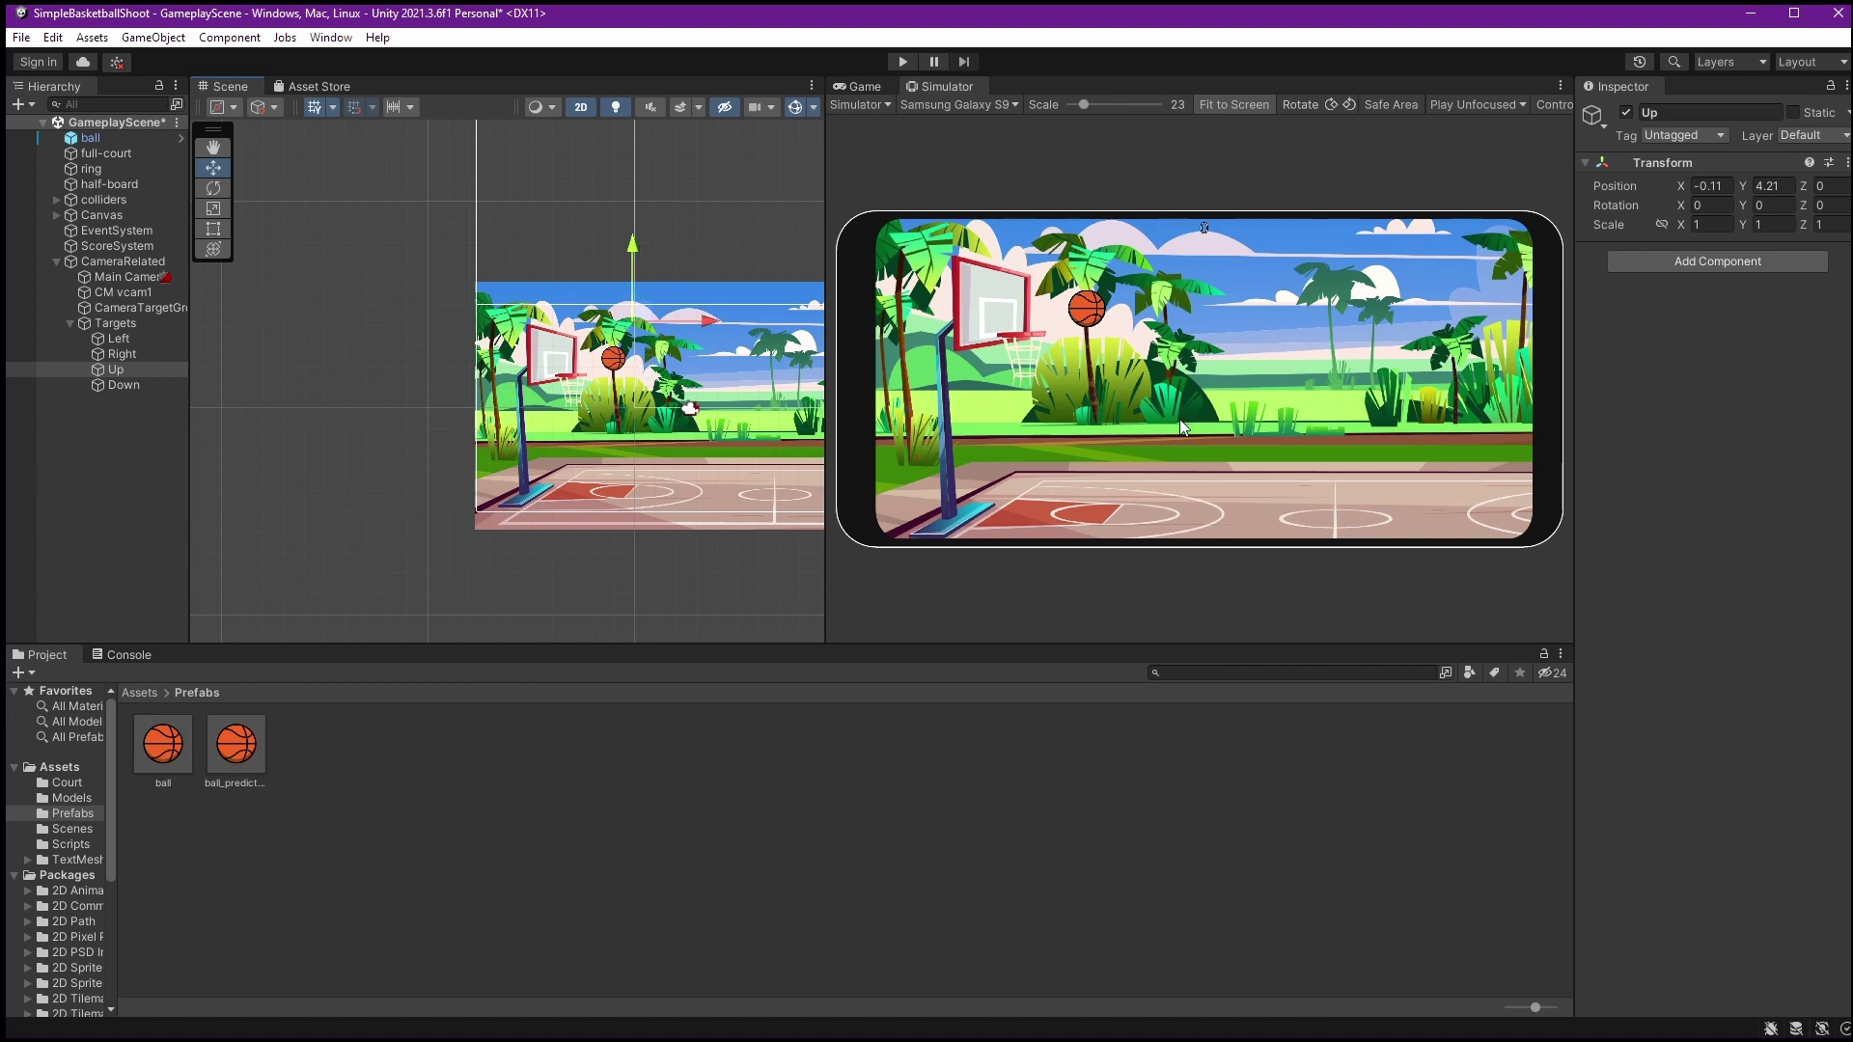
Preview the camera framing on the simulated Xiaomi Mi 4i and Apple iPad Air
left_click(1116, 333)
left_click(970, 102)
left_click(1012, 230)
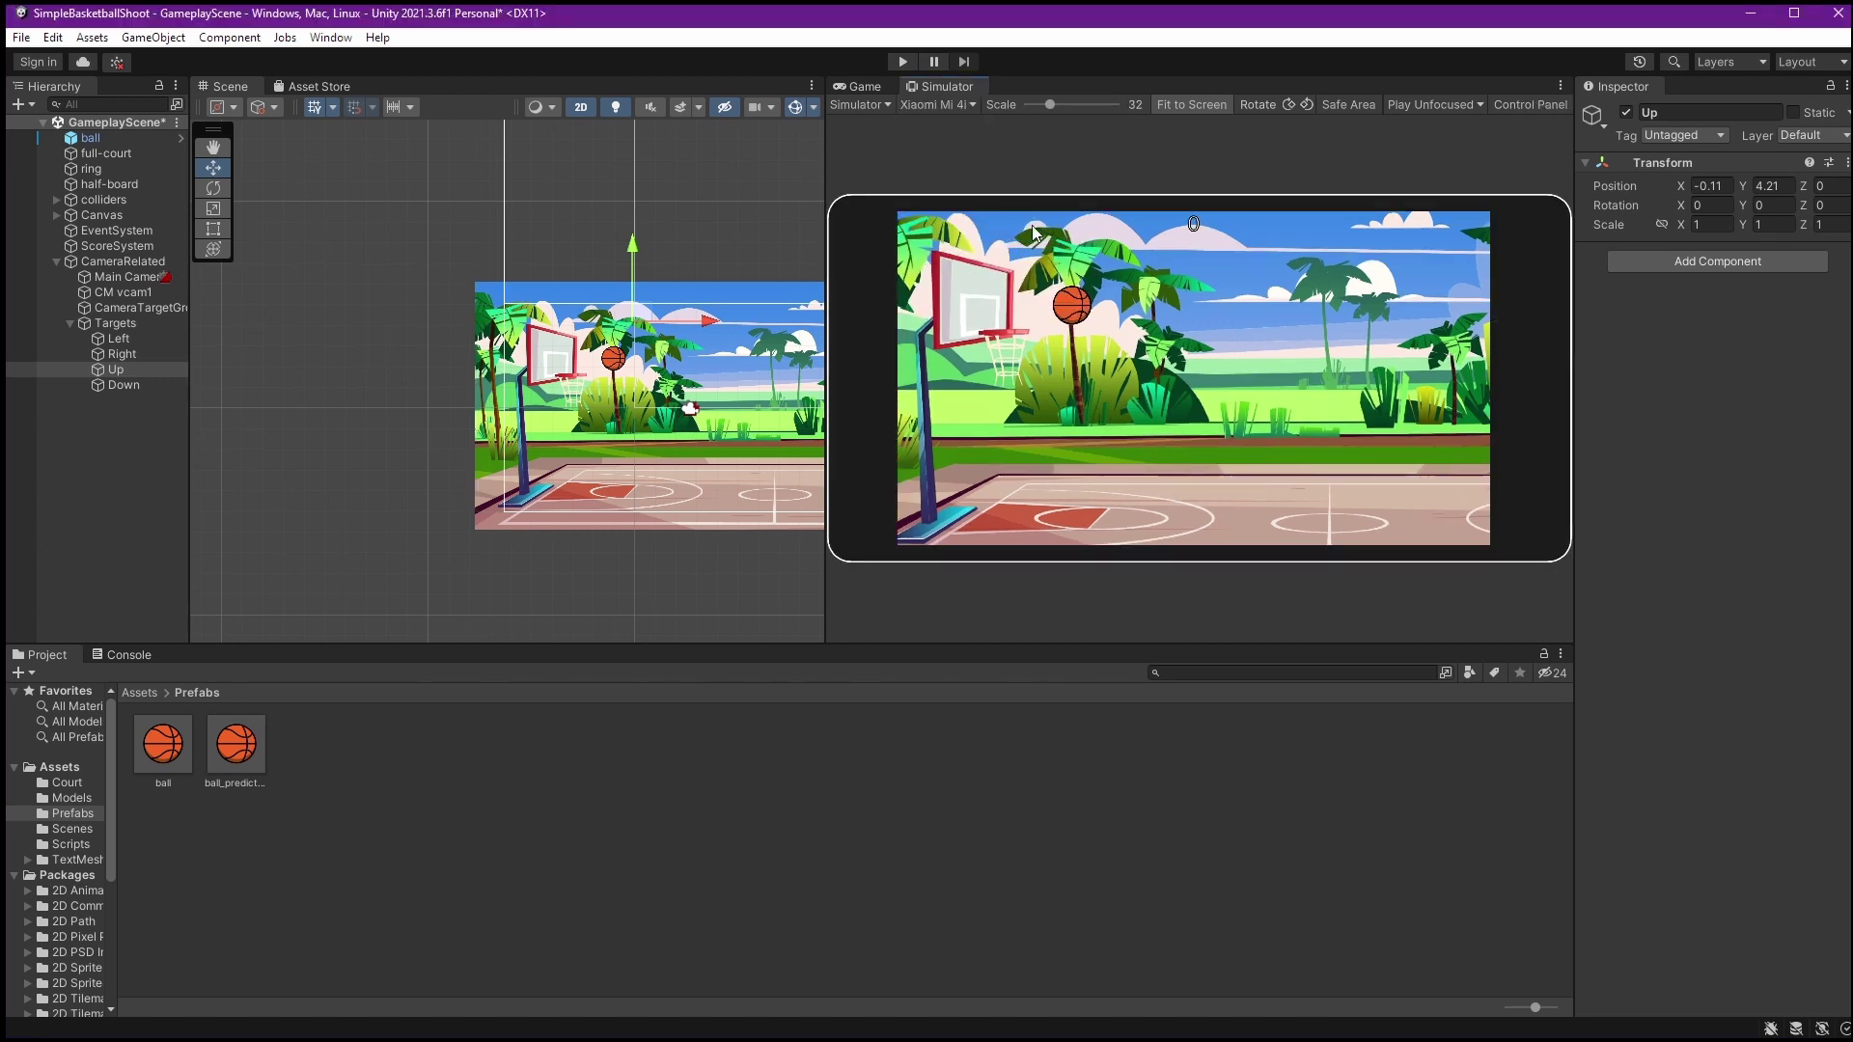
left_click(965, 104)
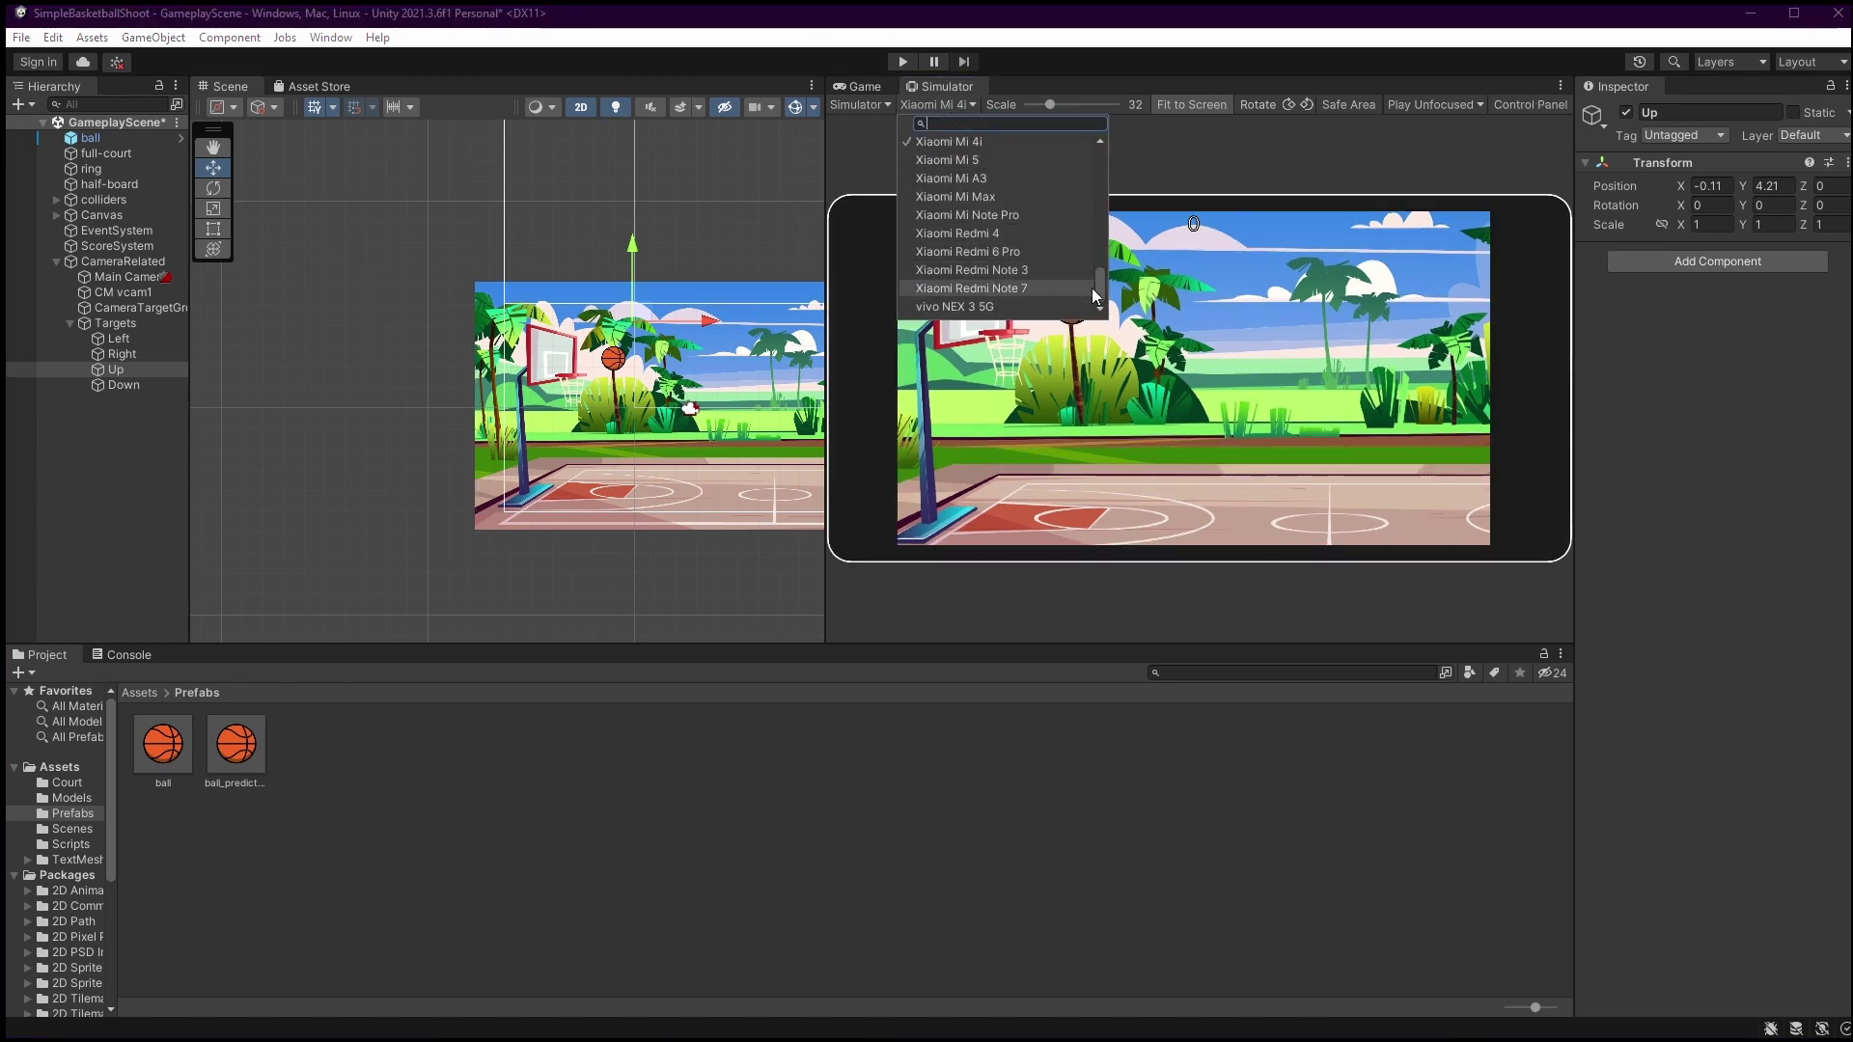
left_click_drag(1098, 291, 1093, 172)
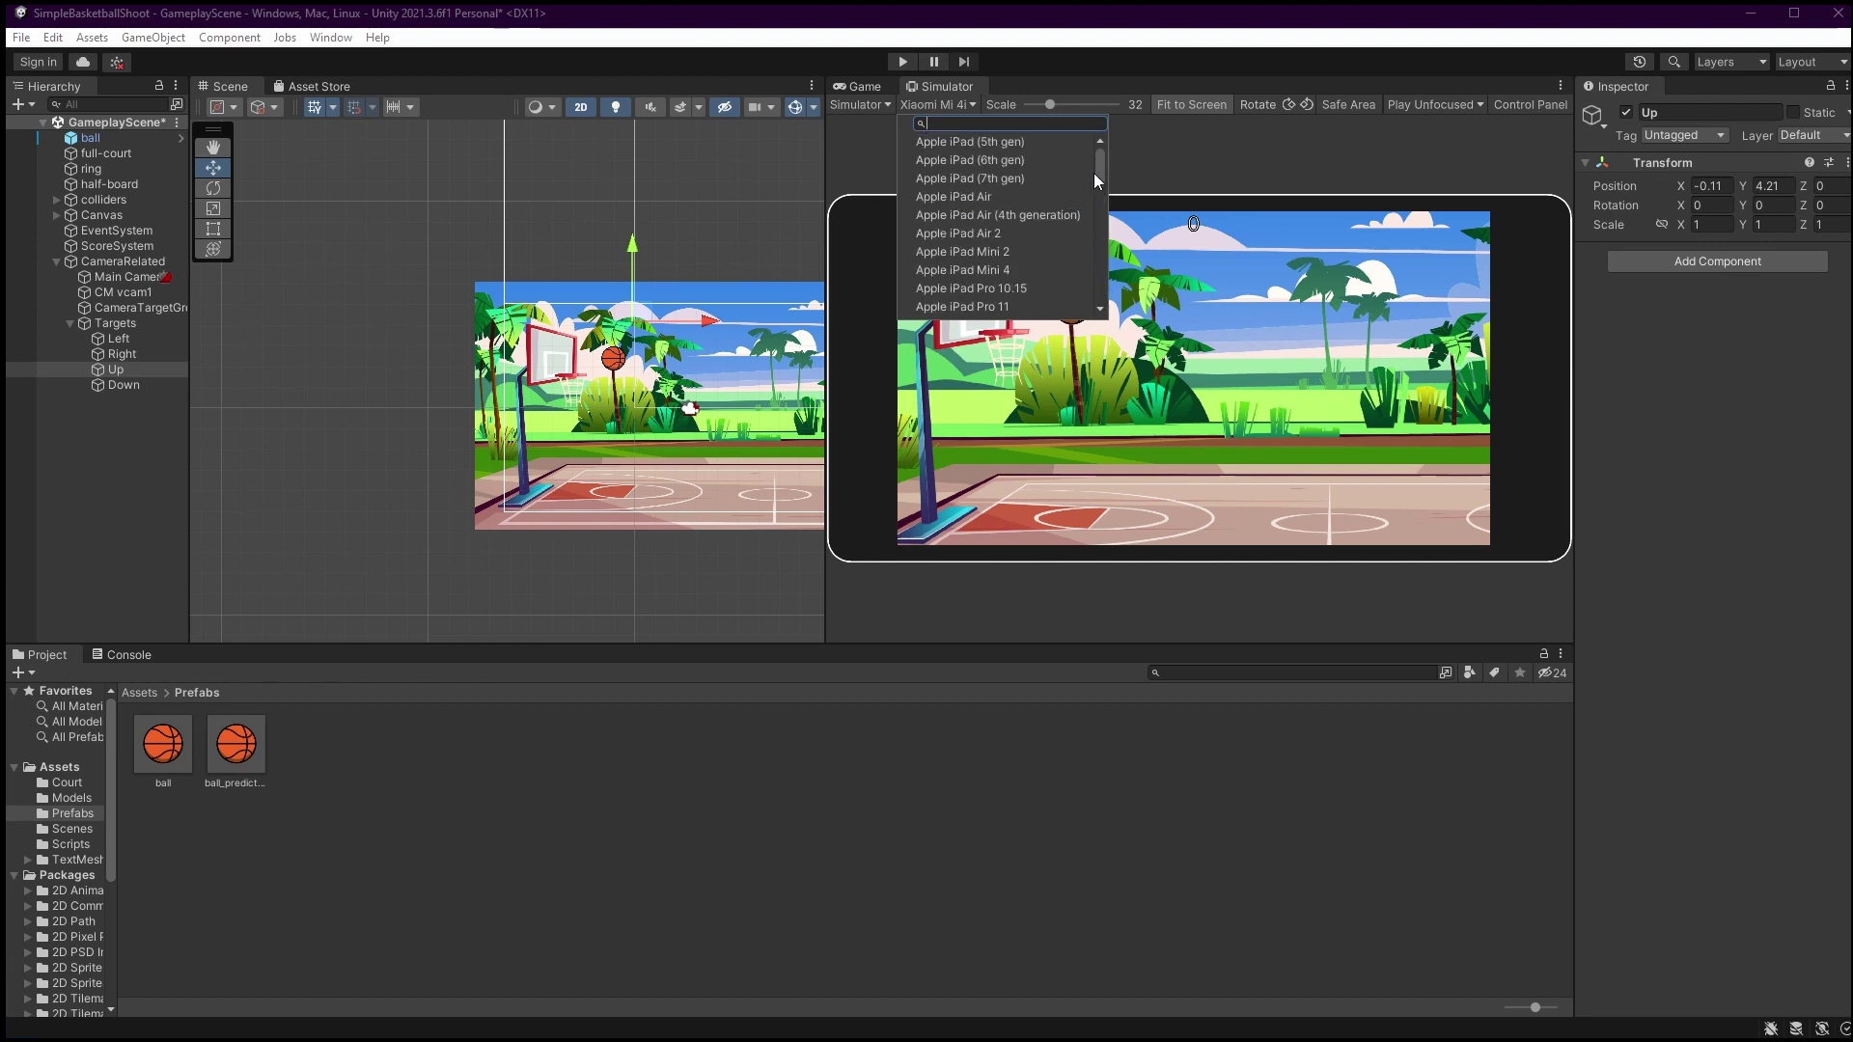
left_click(1027, 197)
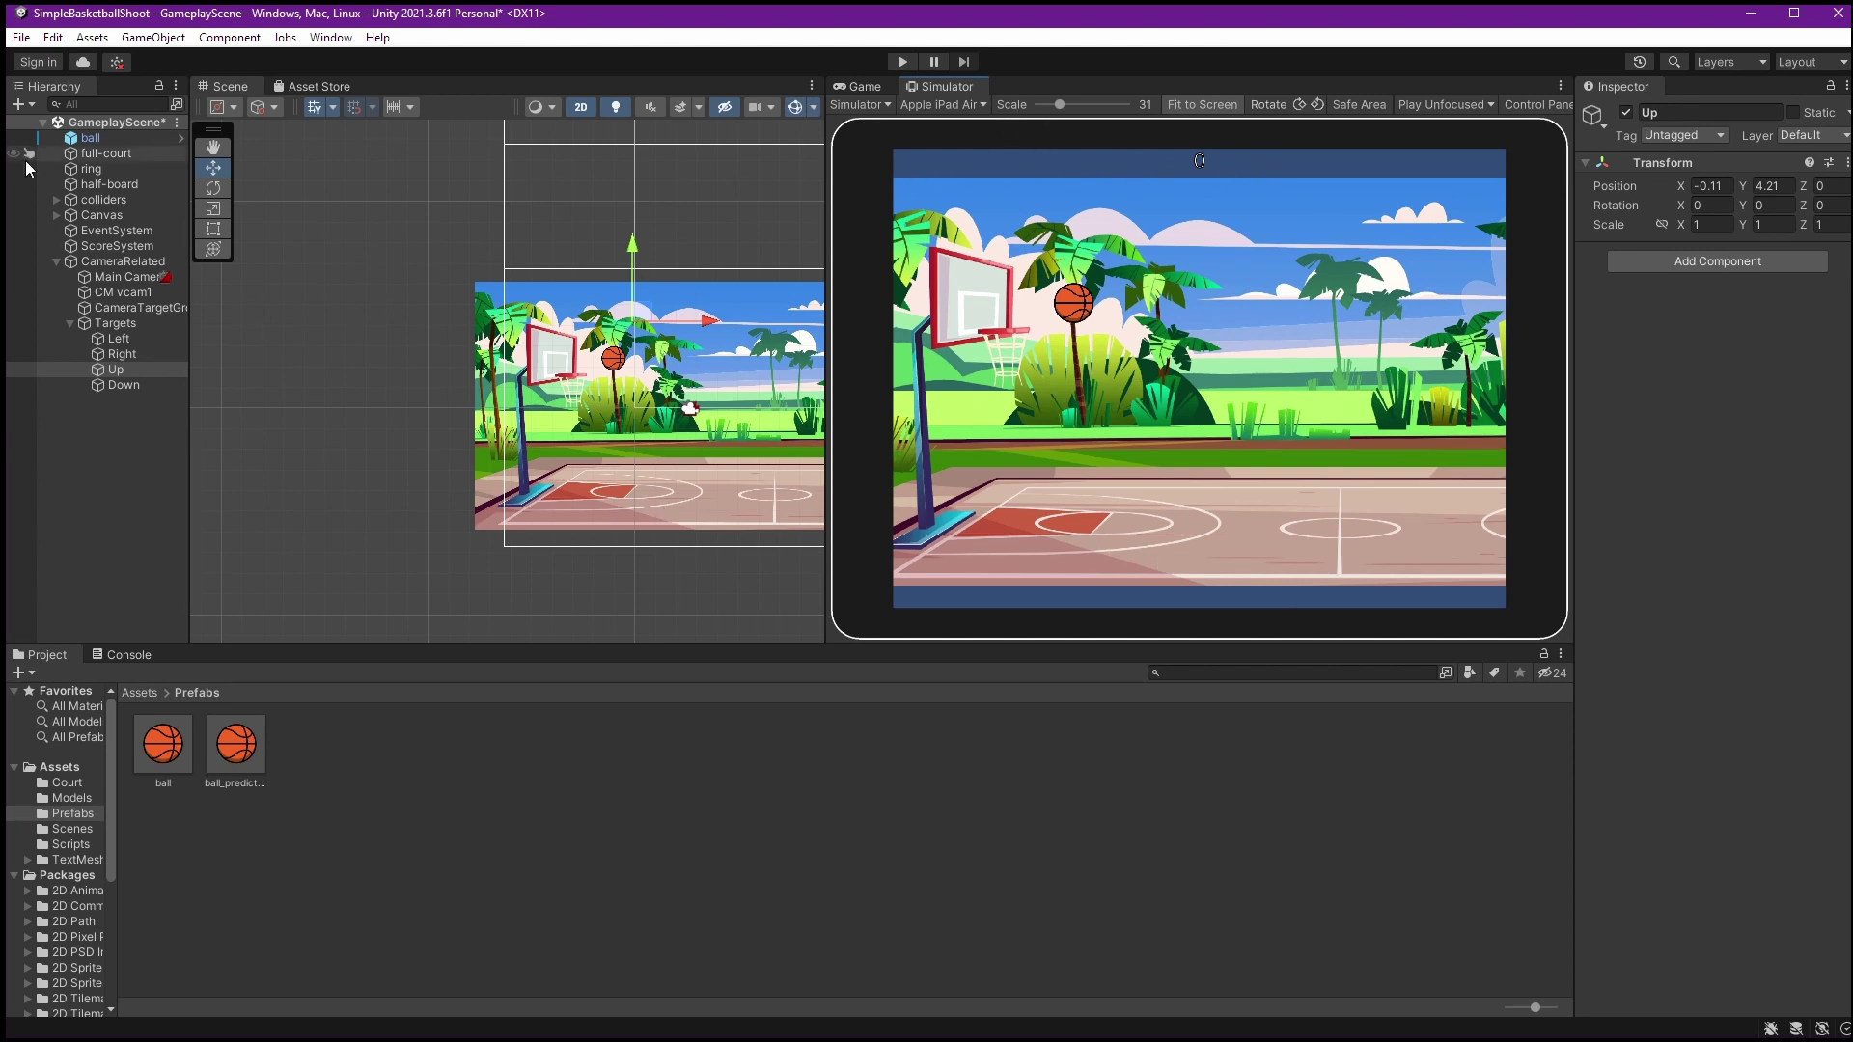
Set the Main Camera's background colour to black and close the colour picker
left_click(118, 123)
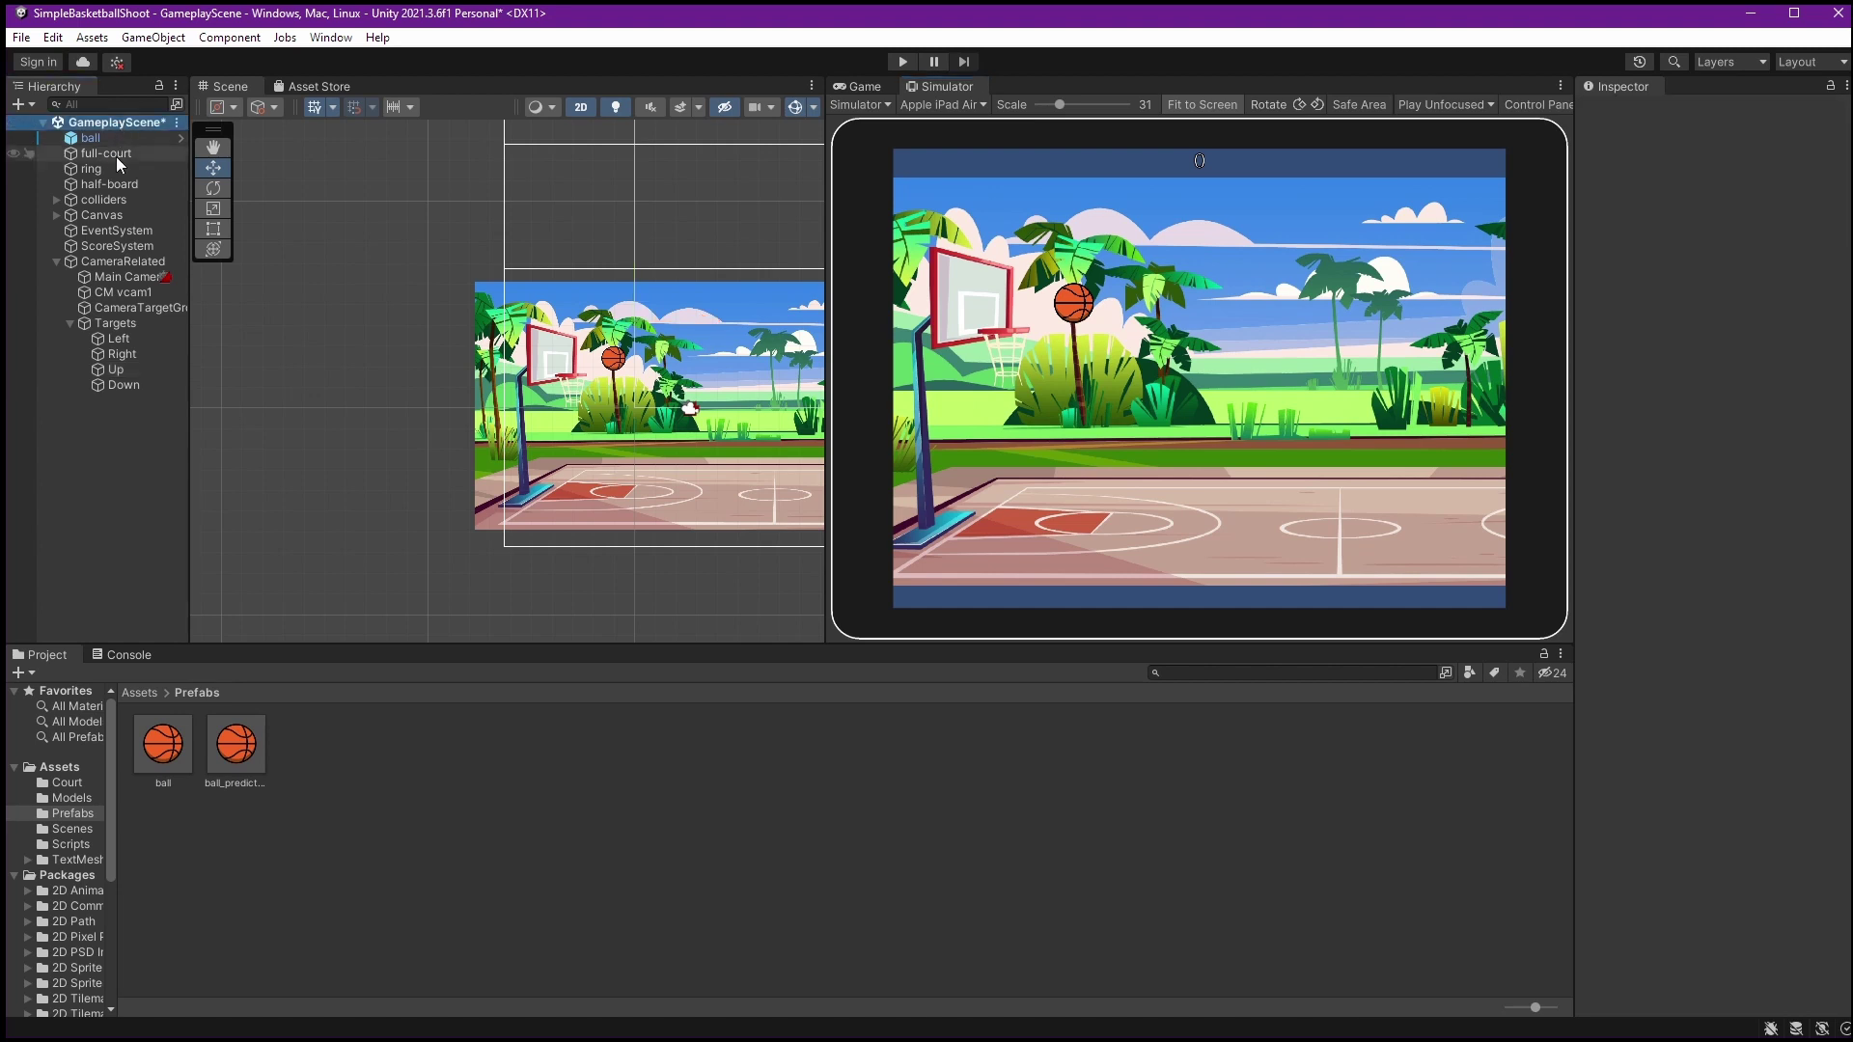
left_click(135, 280)
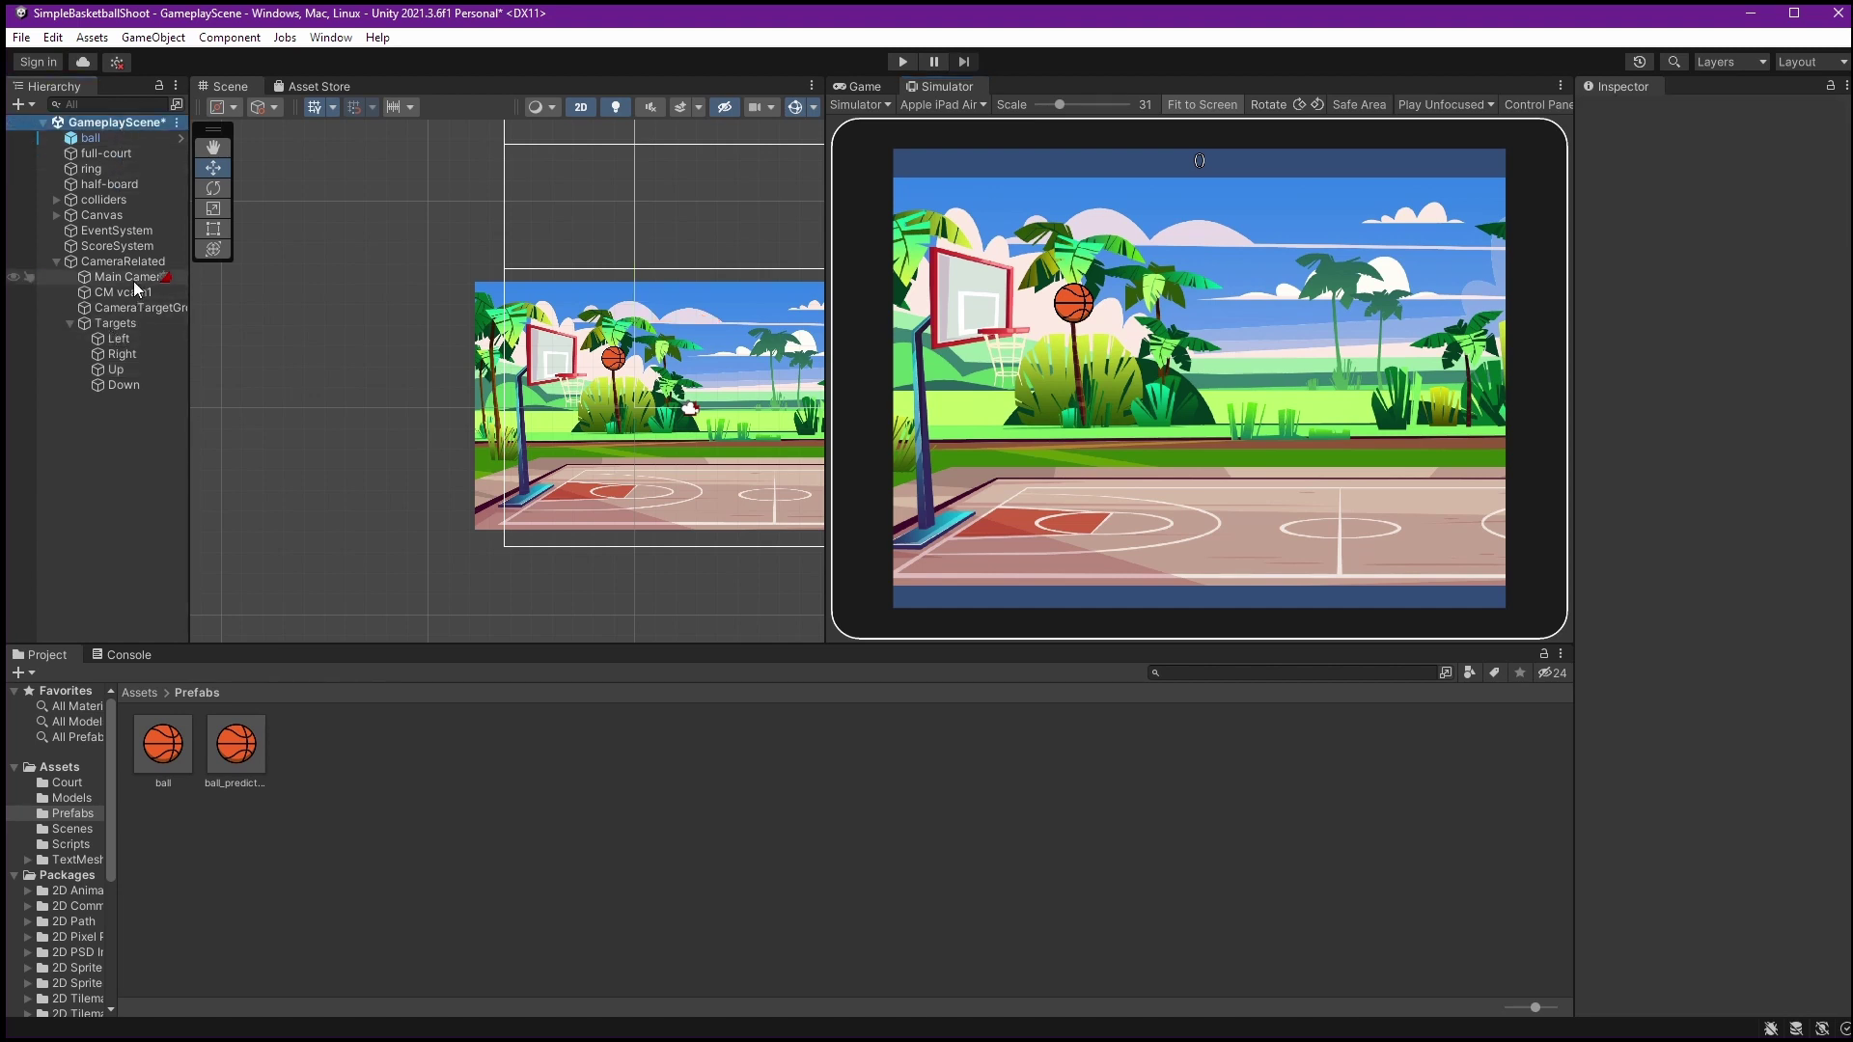
left_click(1743, 295)
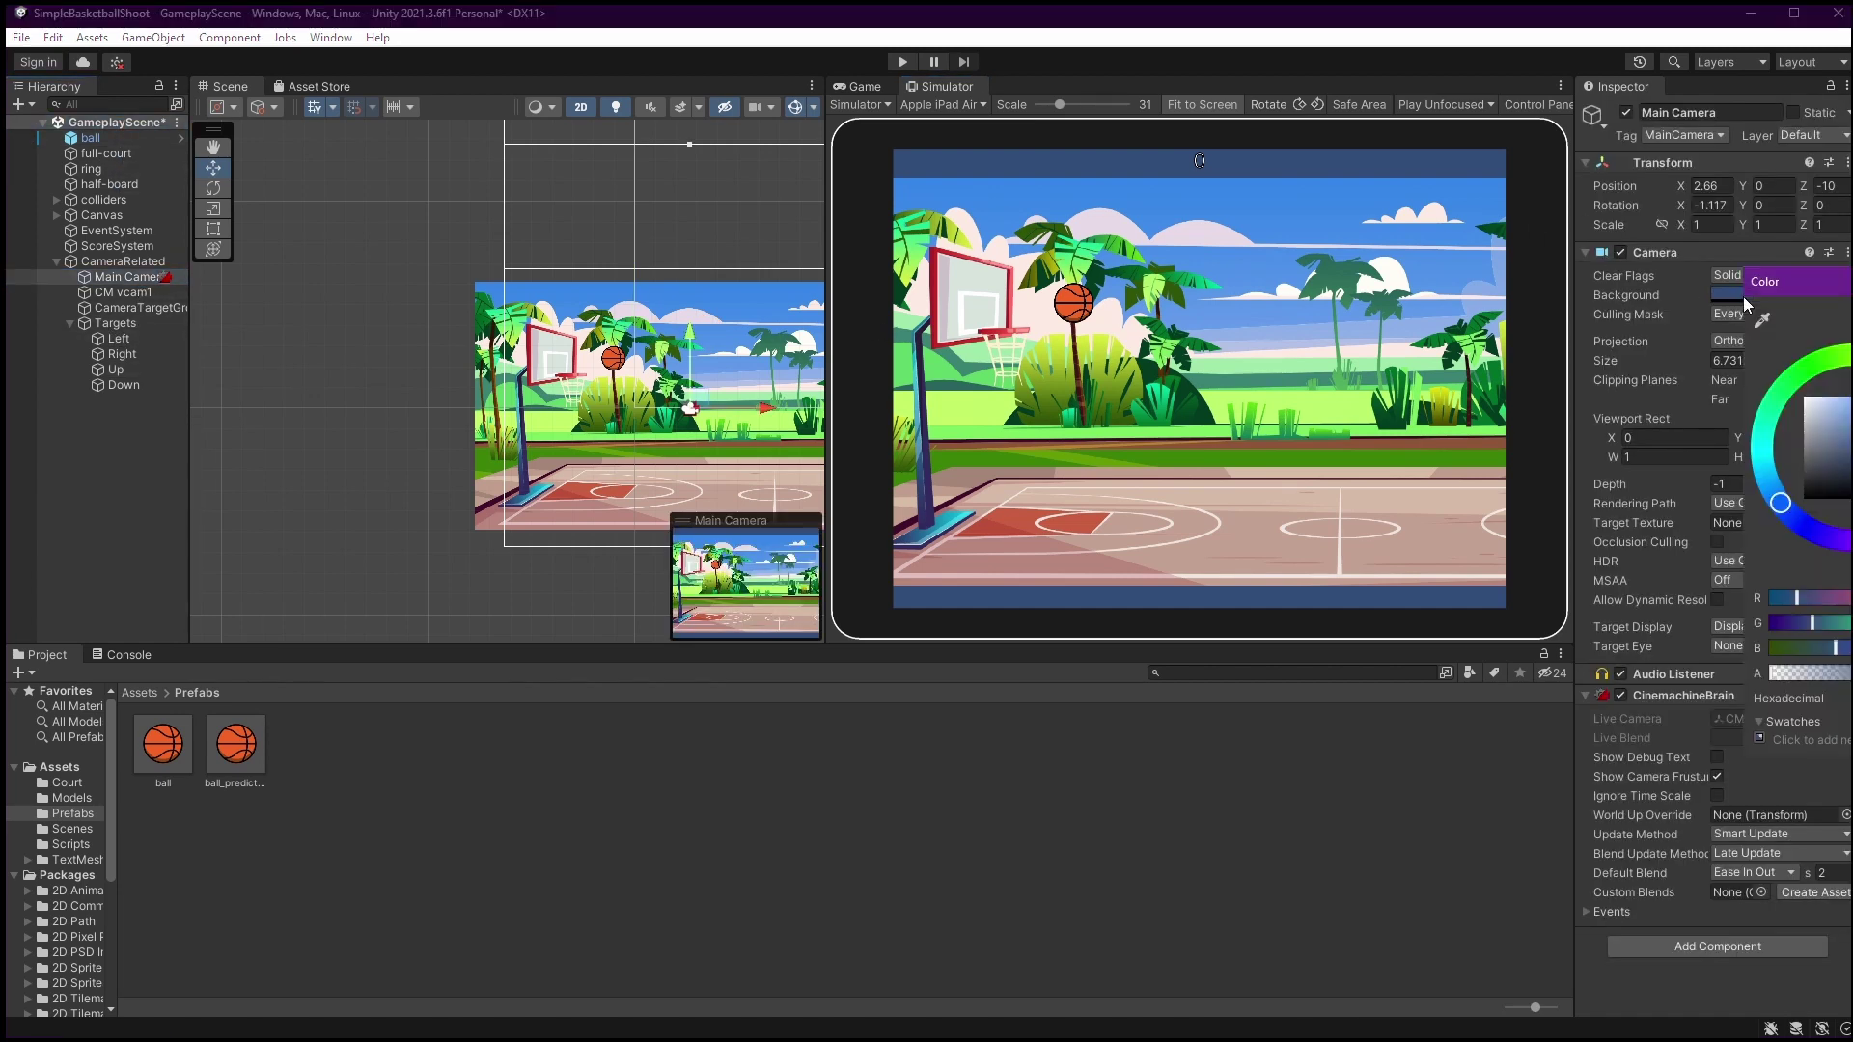
left_click_drag(1834, 480, 1762, 533)
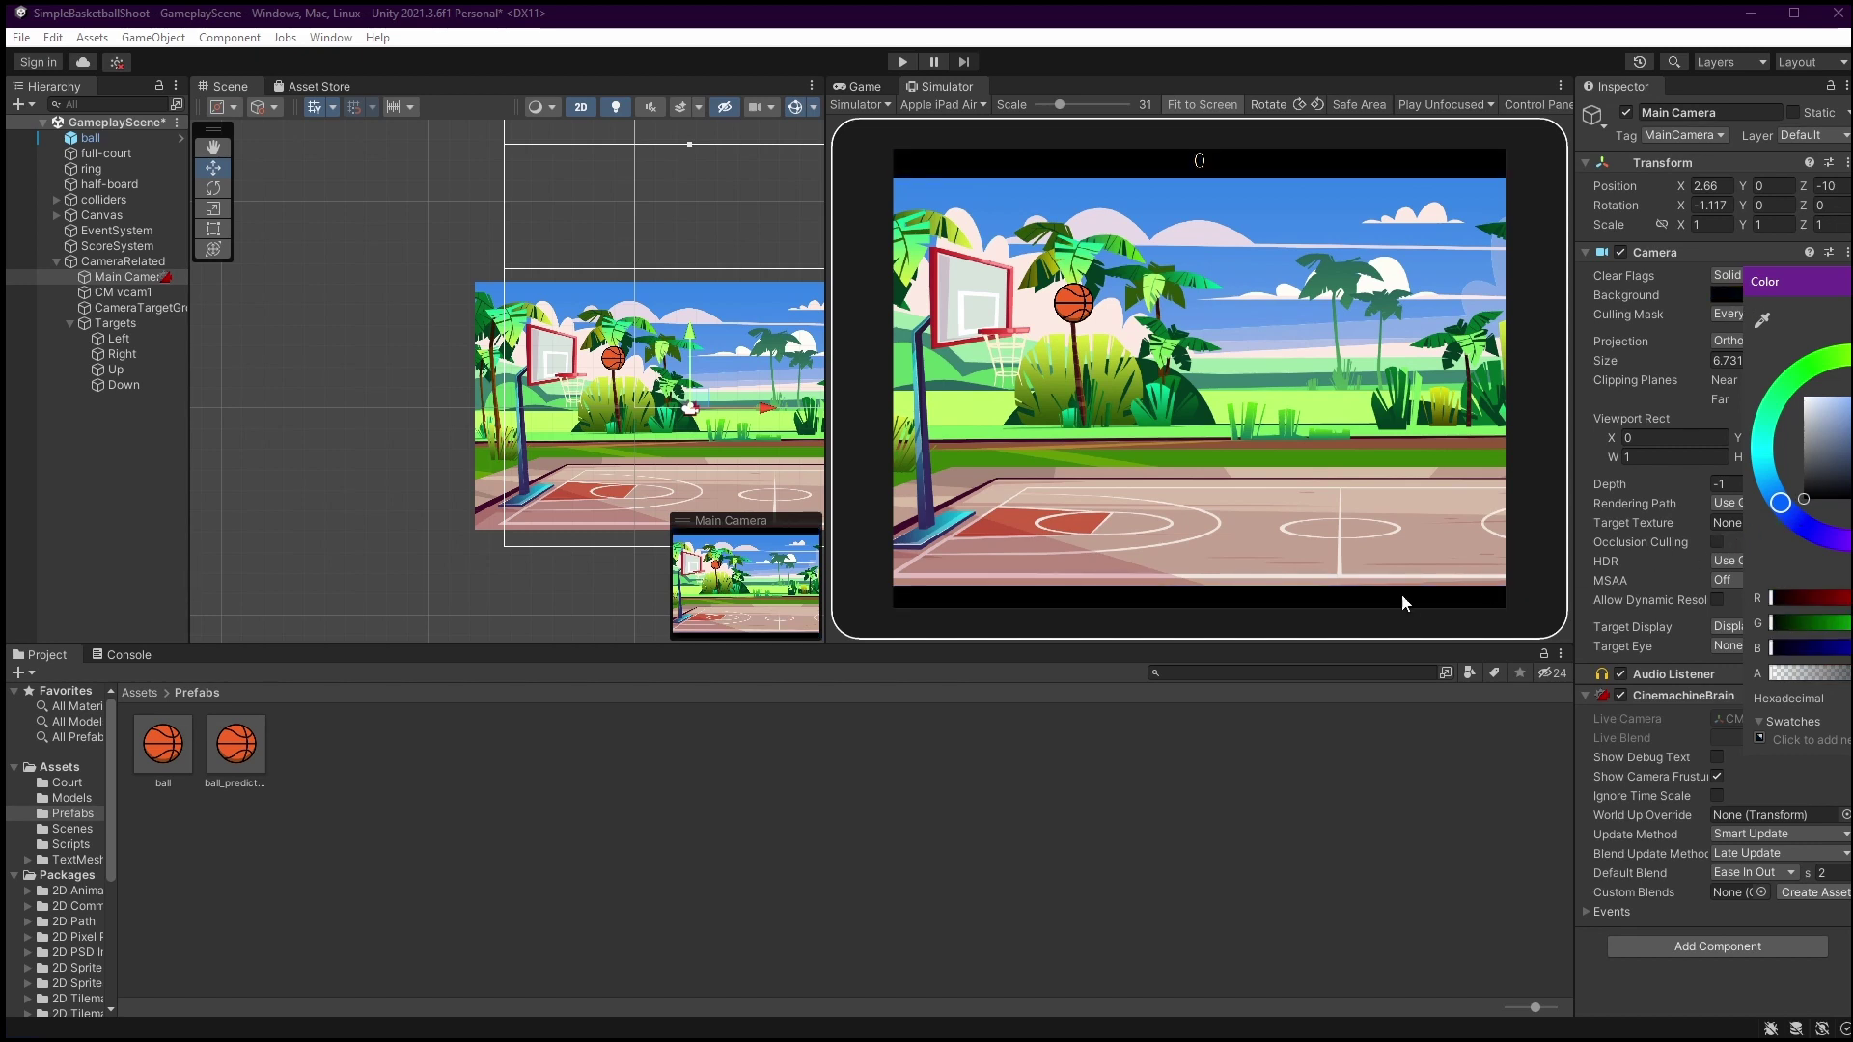
left_click(877, 843)
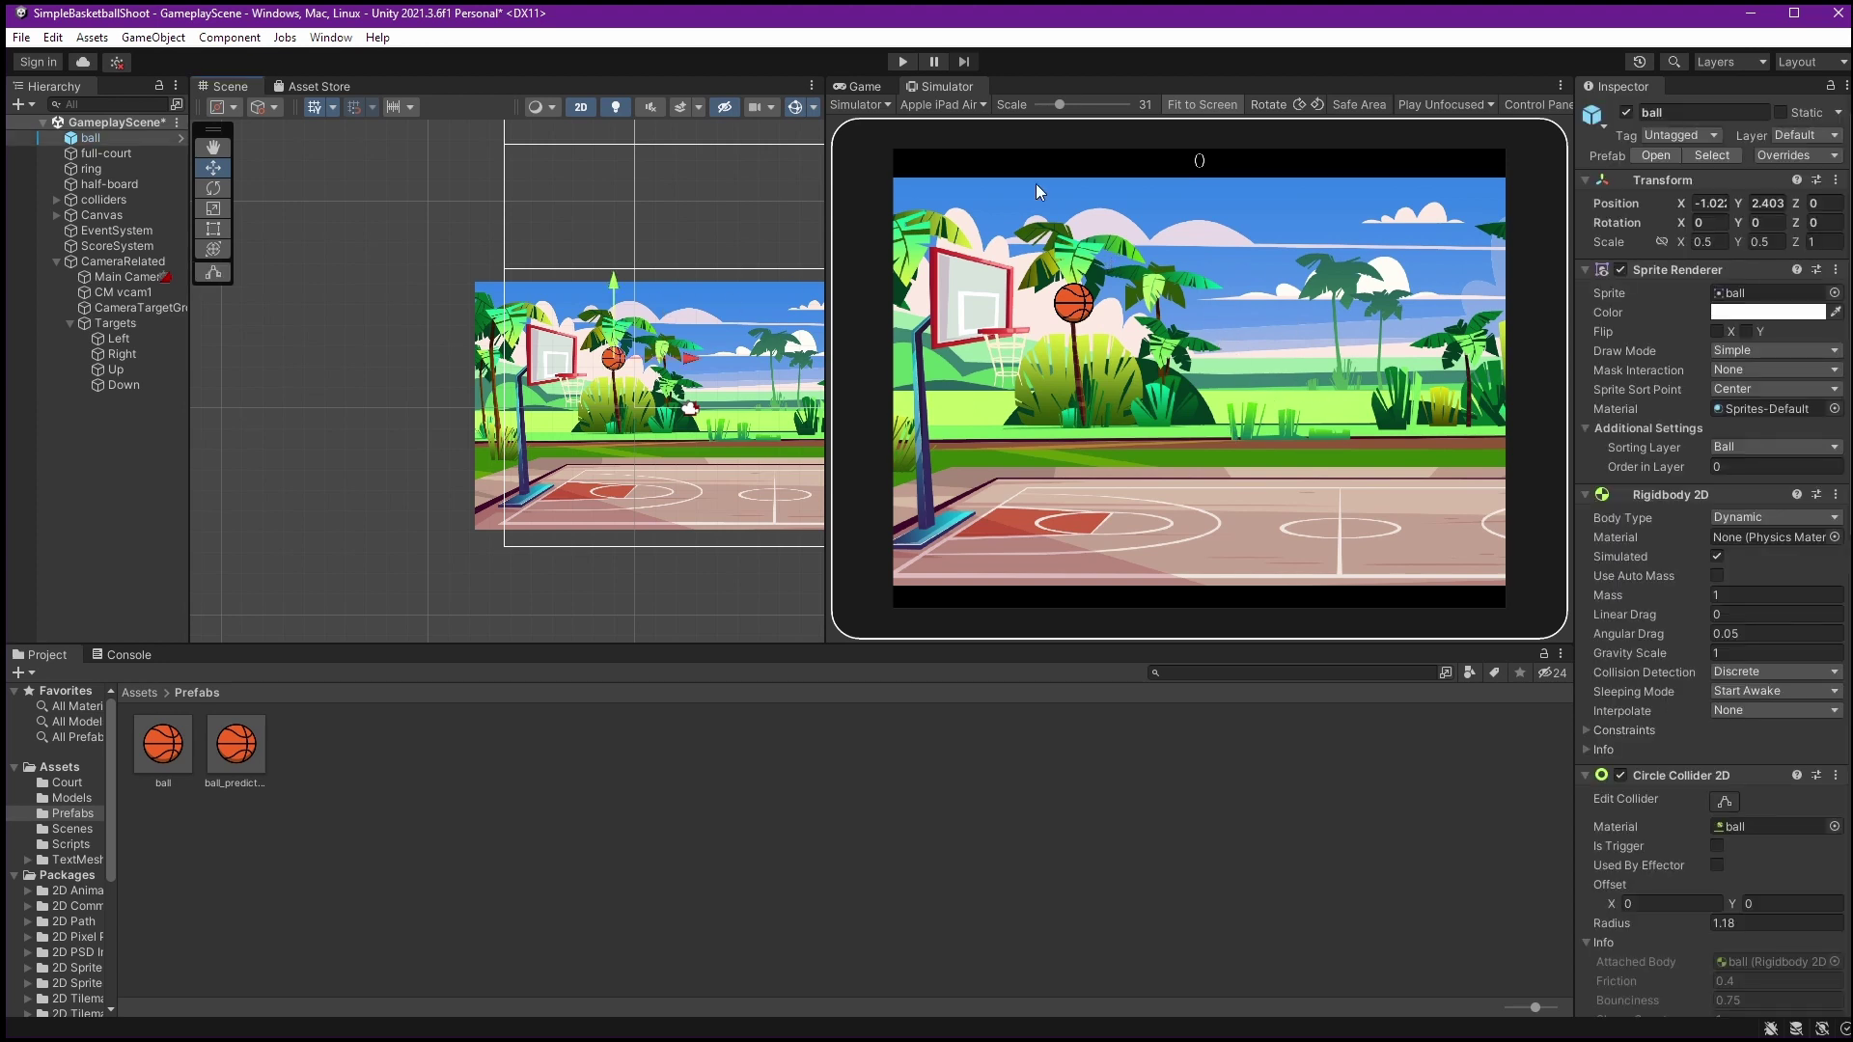
Check the camera framing on the simulated Apple iPhone 7 and Google Pixel 3
left_click(941, 106)
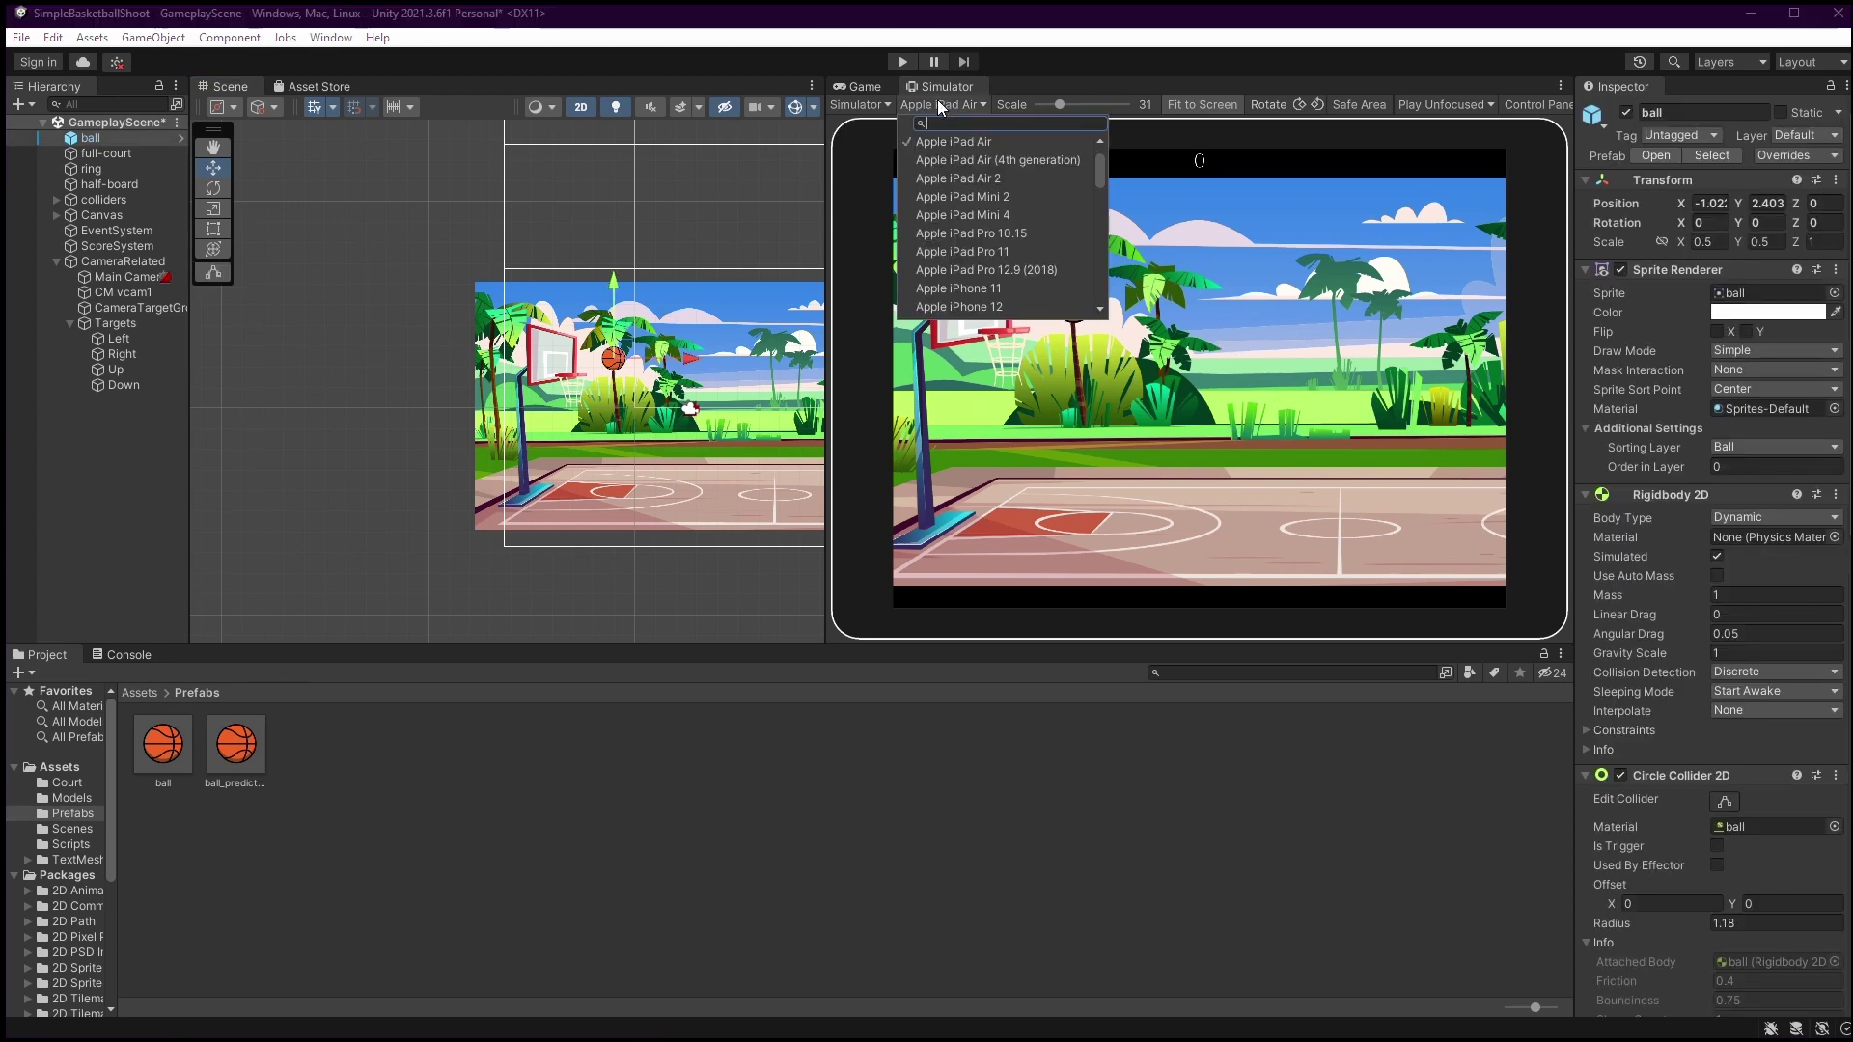
scroll(988, 269, "down", 3)
left_click(994, 242)
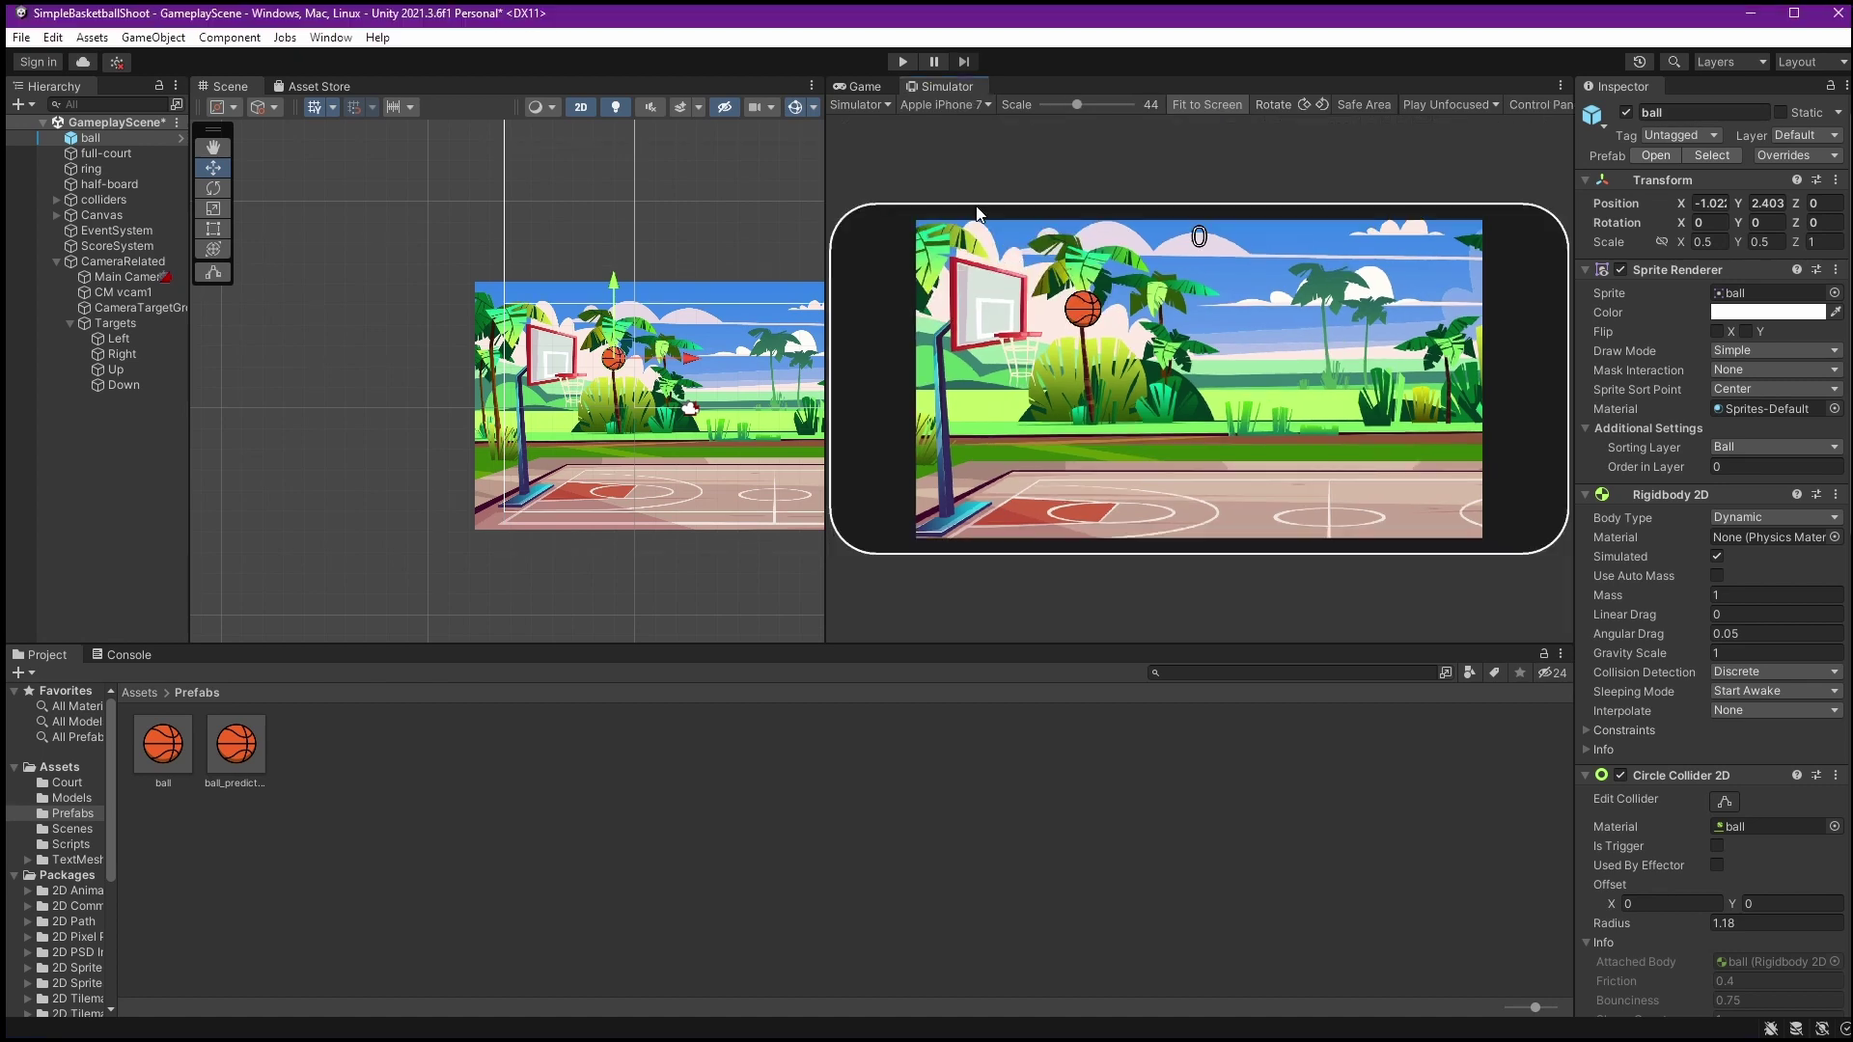
left_click(947, 107)
left_click(955, 256)
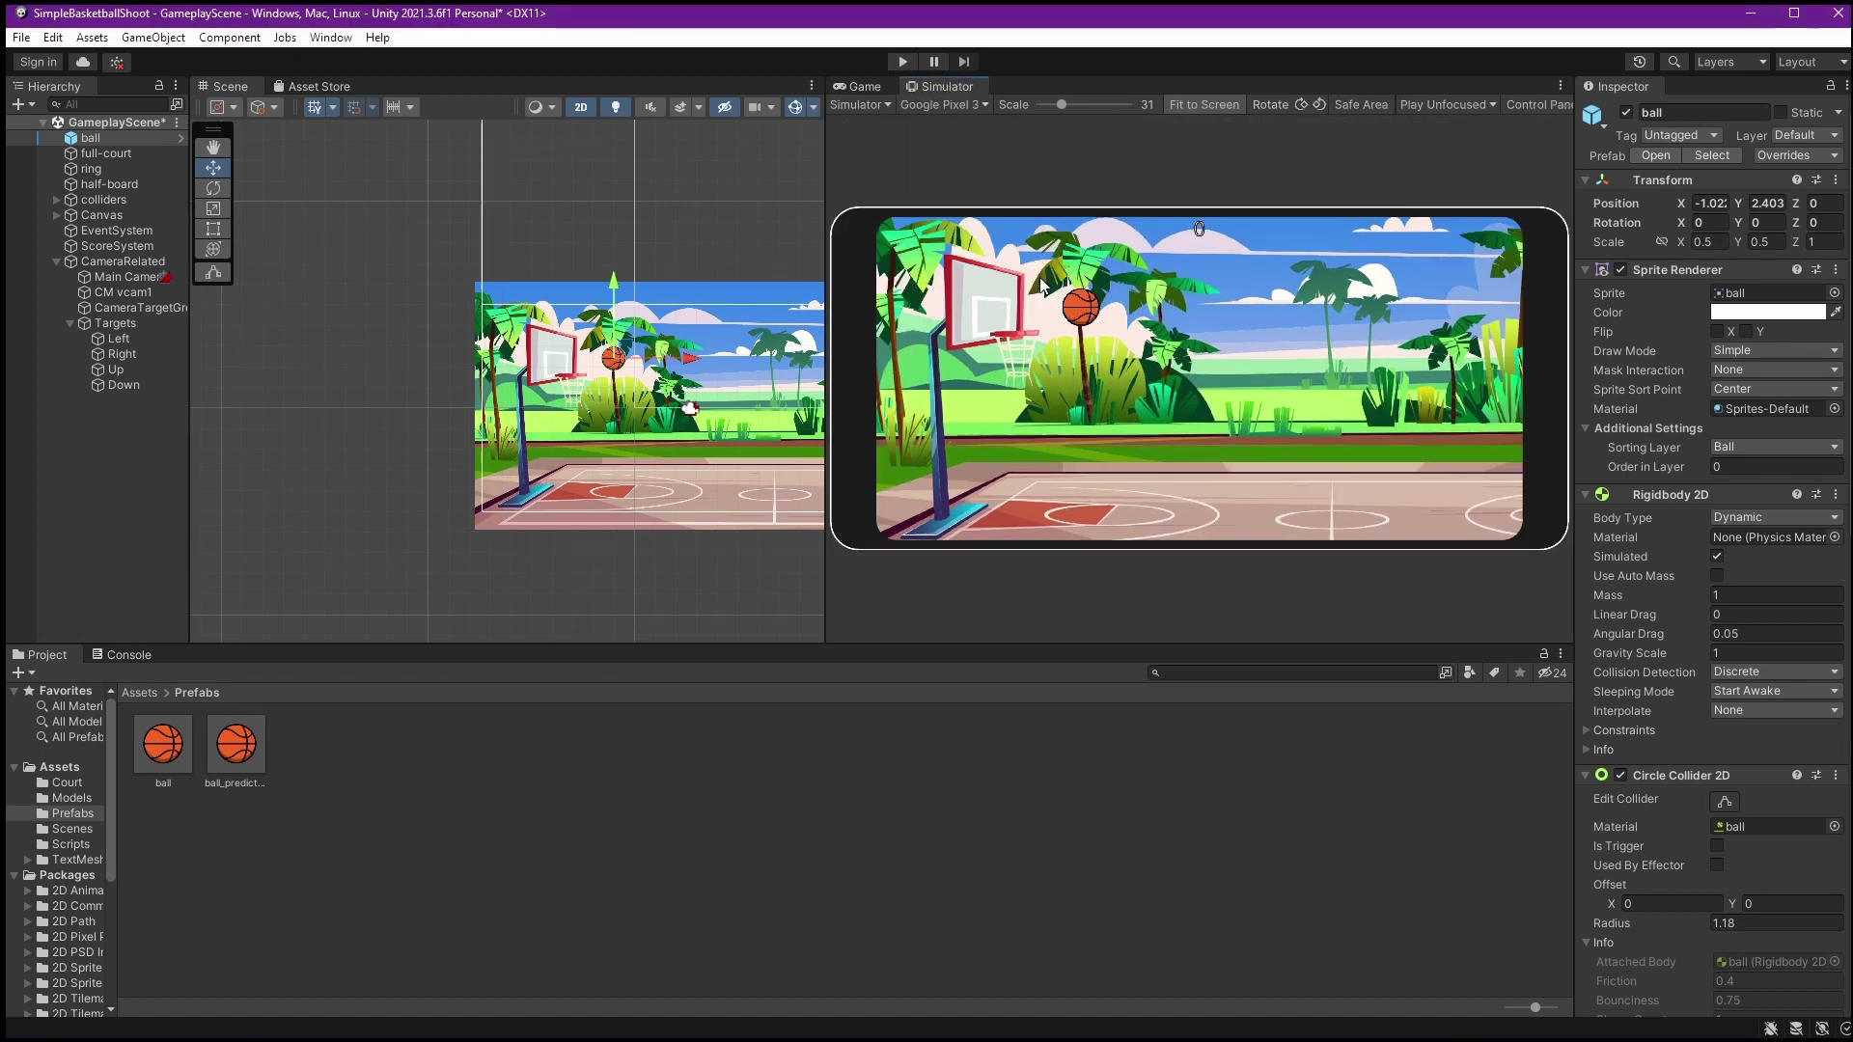
Check the camera framing on the simulated Samsung Galaxy Note8 and Apple iPhone 12 Pro Max
left_click(932, 105)
scroll(965, 241, "down", 5)
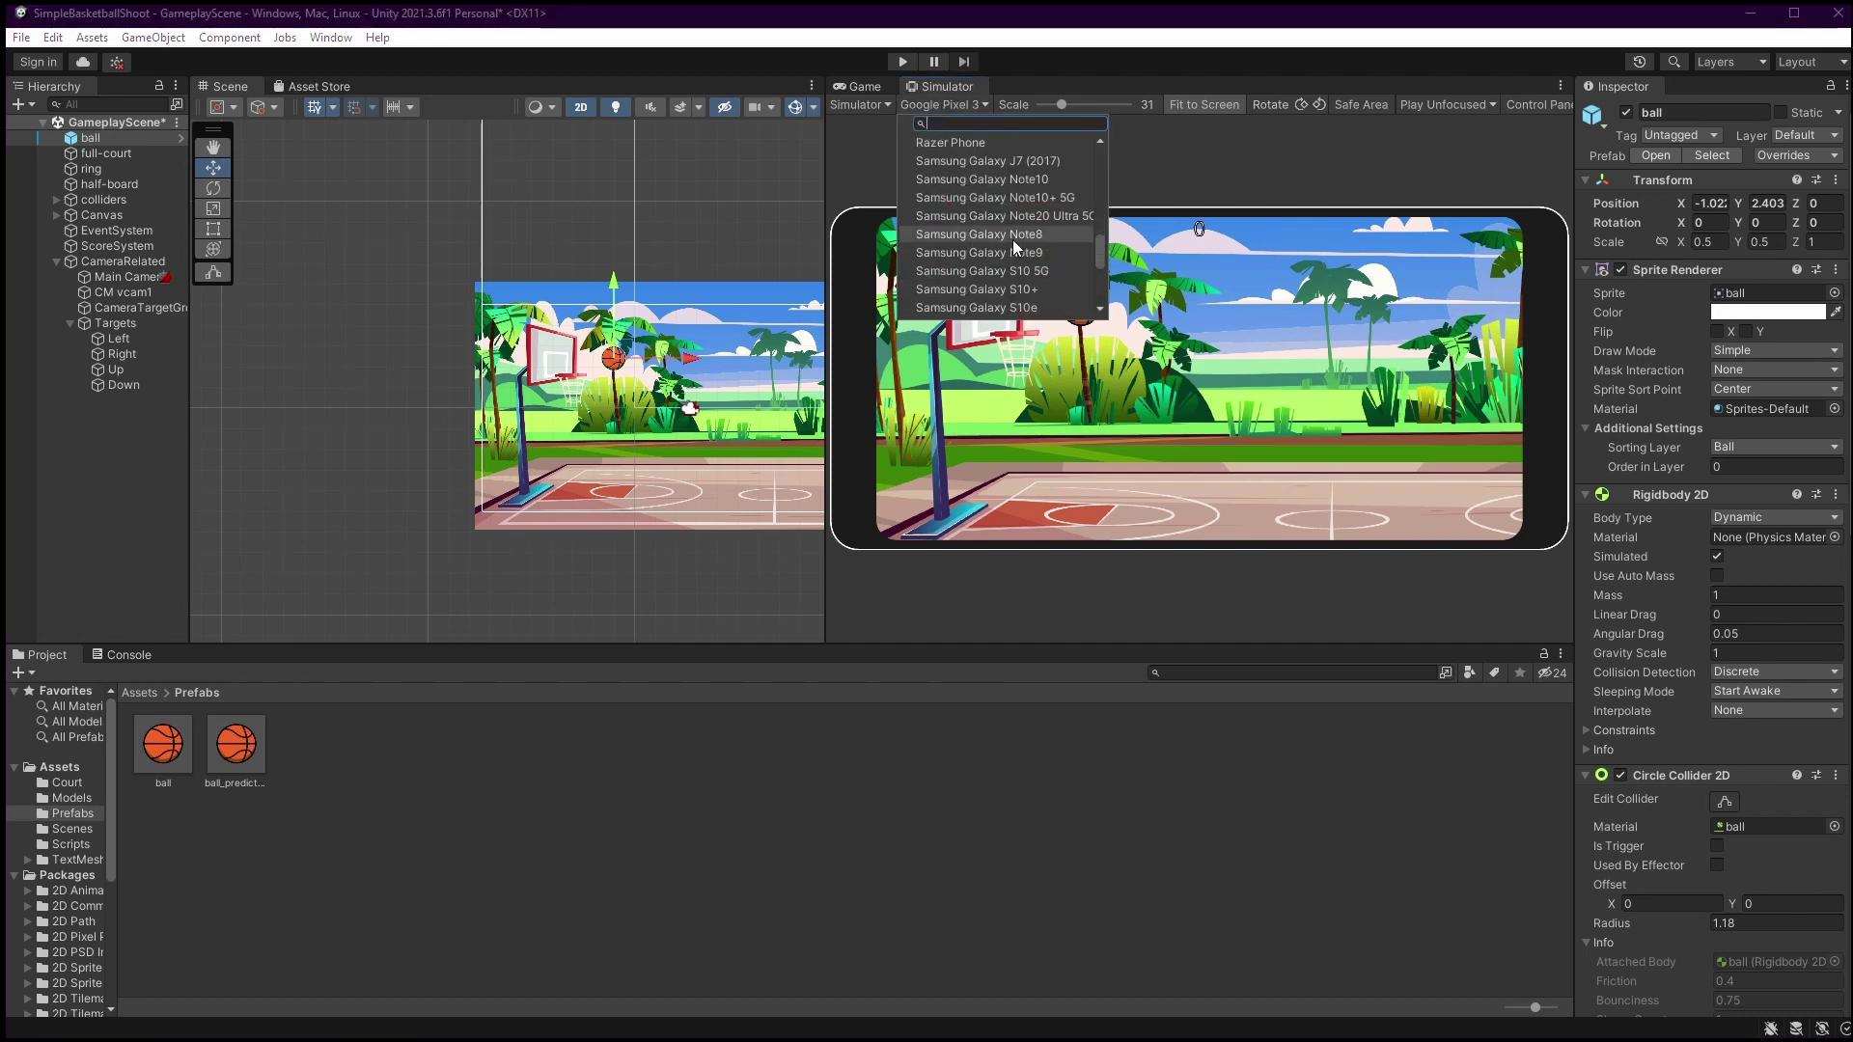
left_click(994, 236)
left_click(951, 102)
scroll(956, 270, "down", 5)
left_click(965, 288)
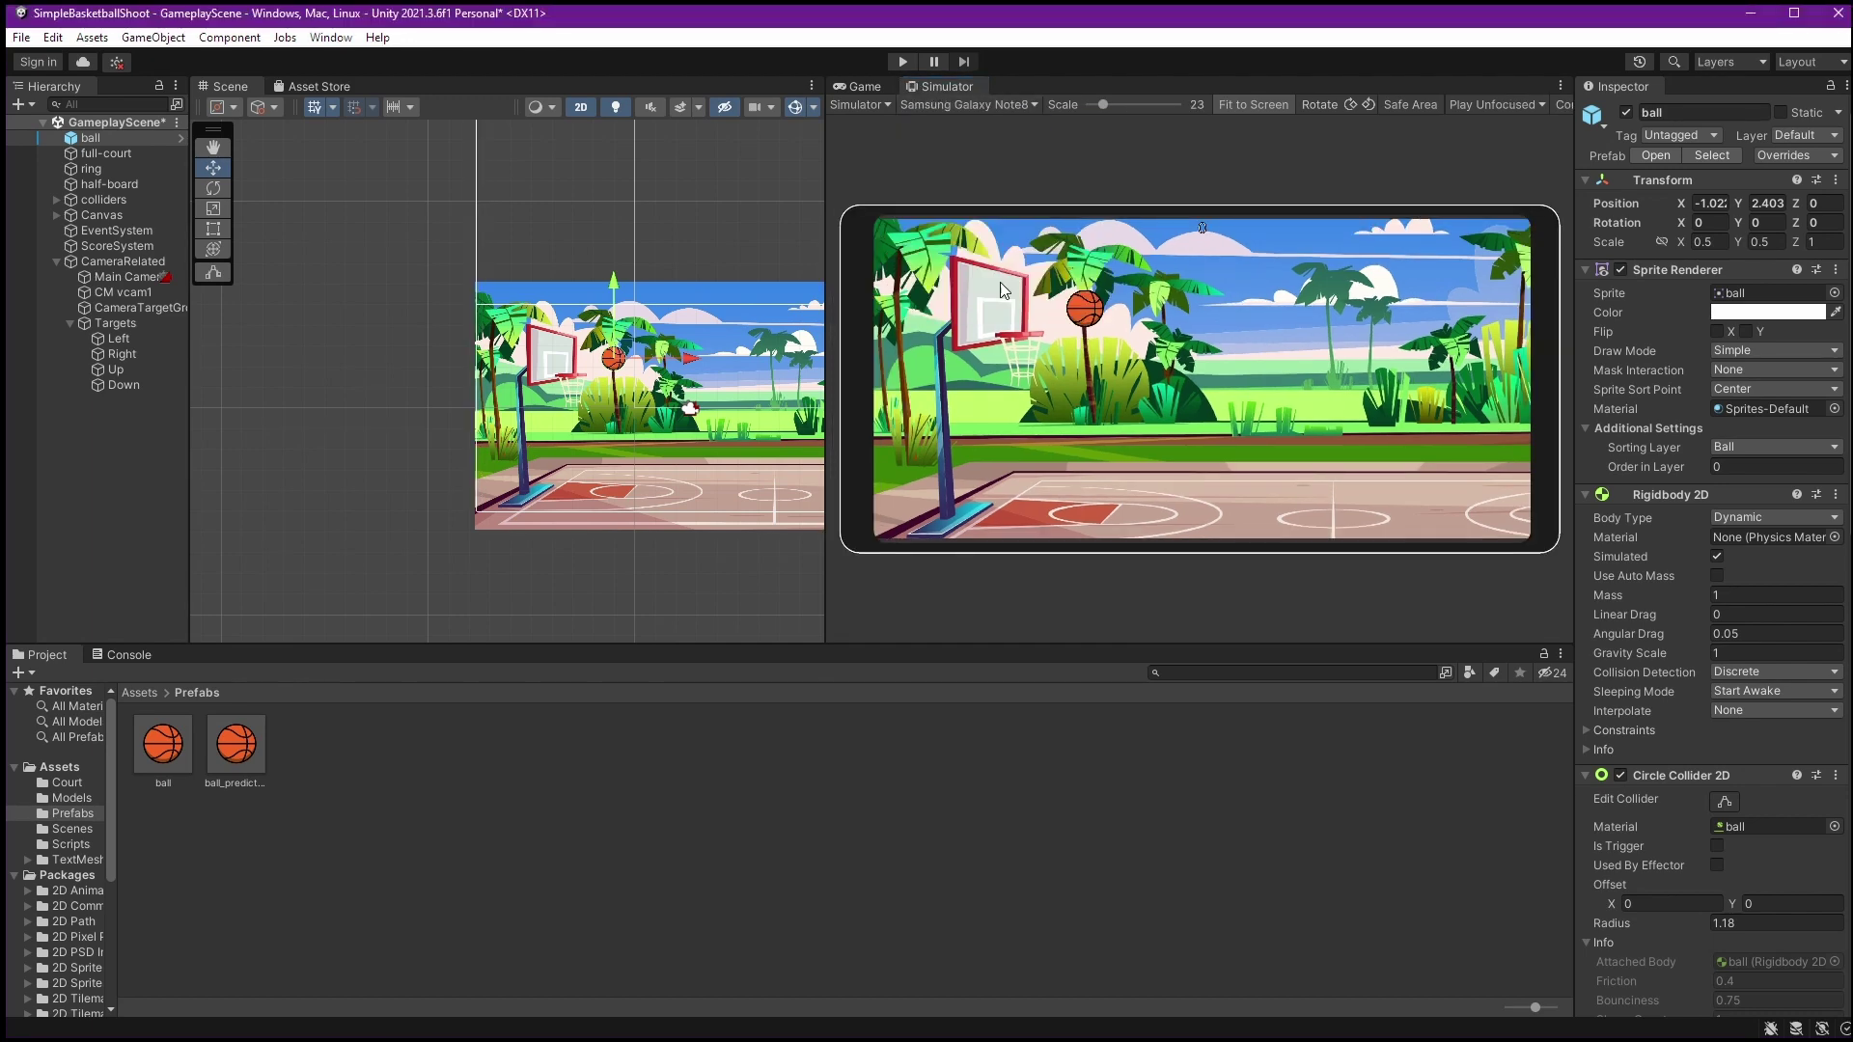
left_click(965, 106)
scroll(988, 230, "up", 3)
scroll(981, 164, "up", 10)
left_click(973, 156)
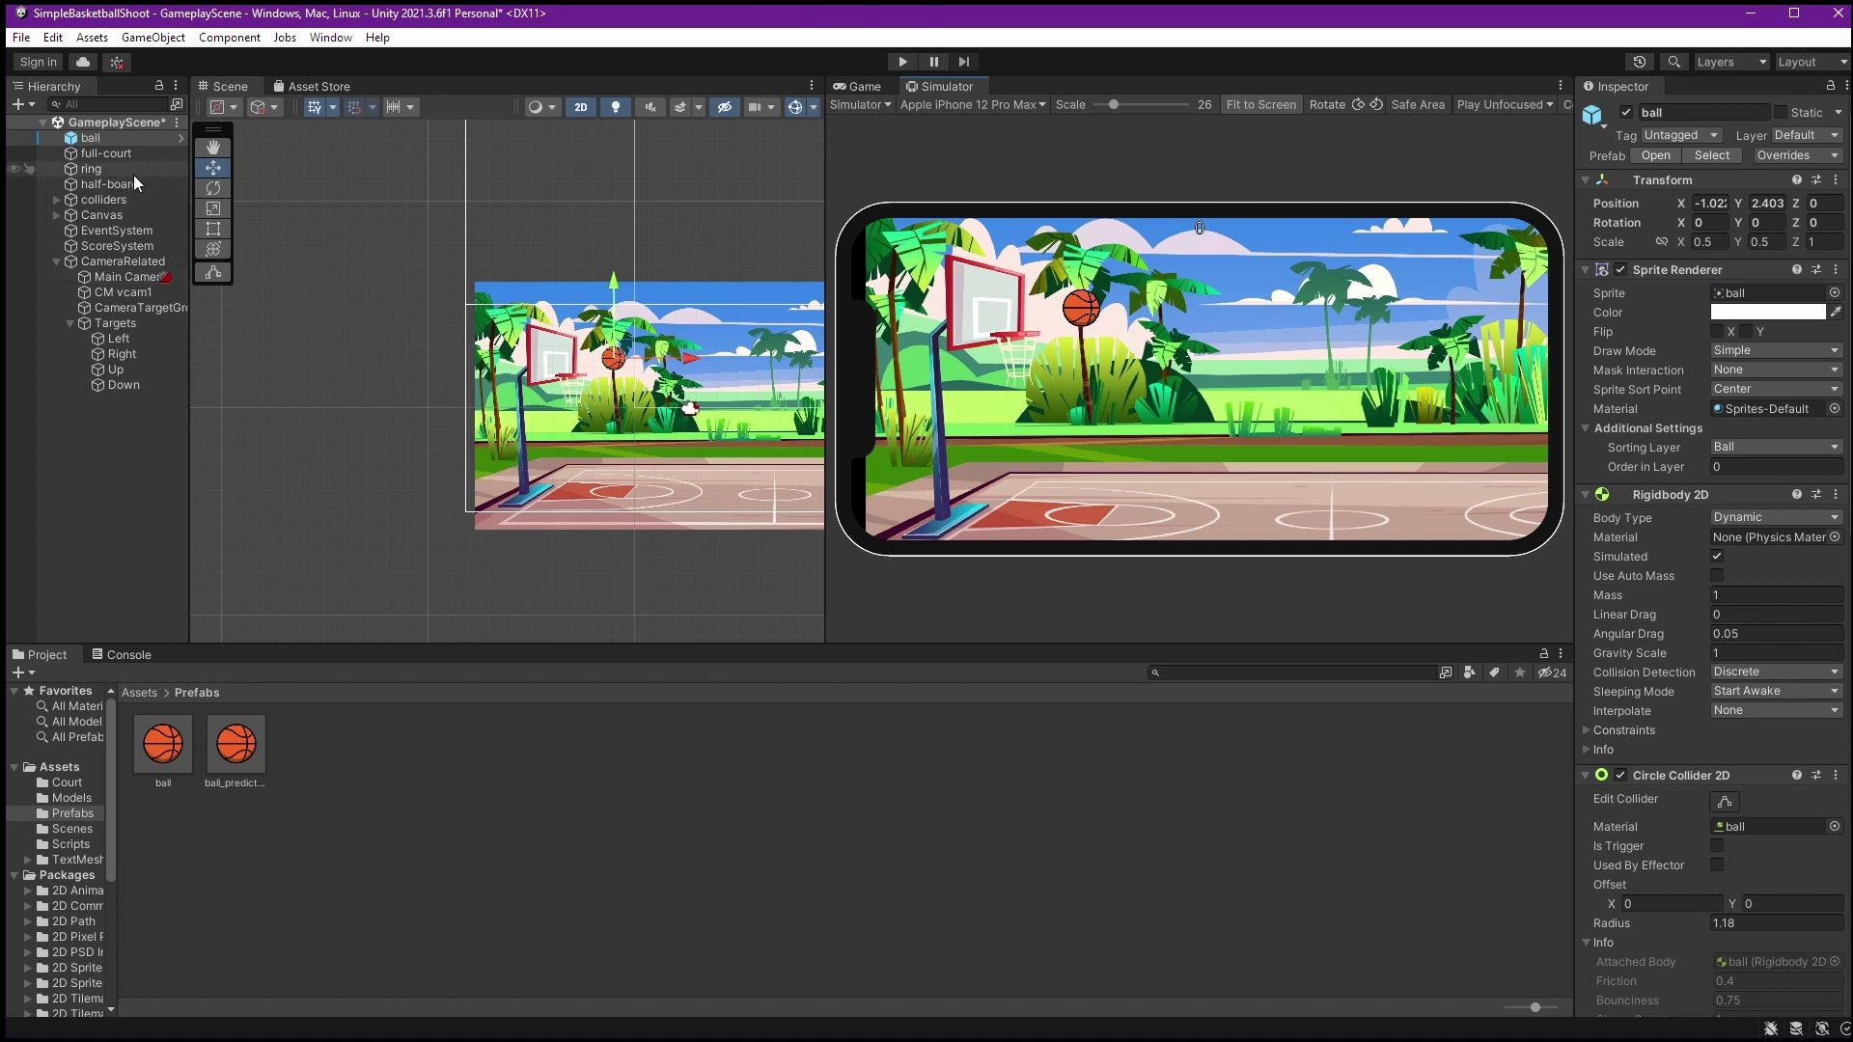
Focus the scene on the Canvas and compare its score text on the simulated Apple iPhone 6 and iPhone X
double_click(125, 213)
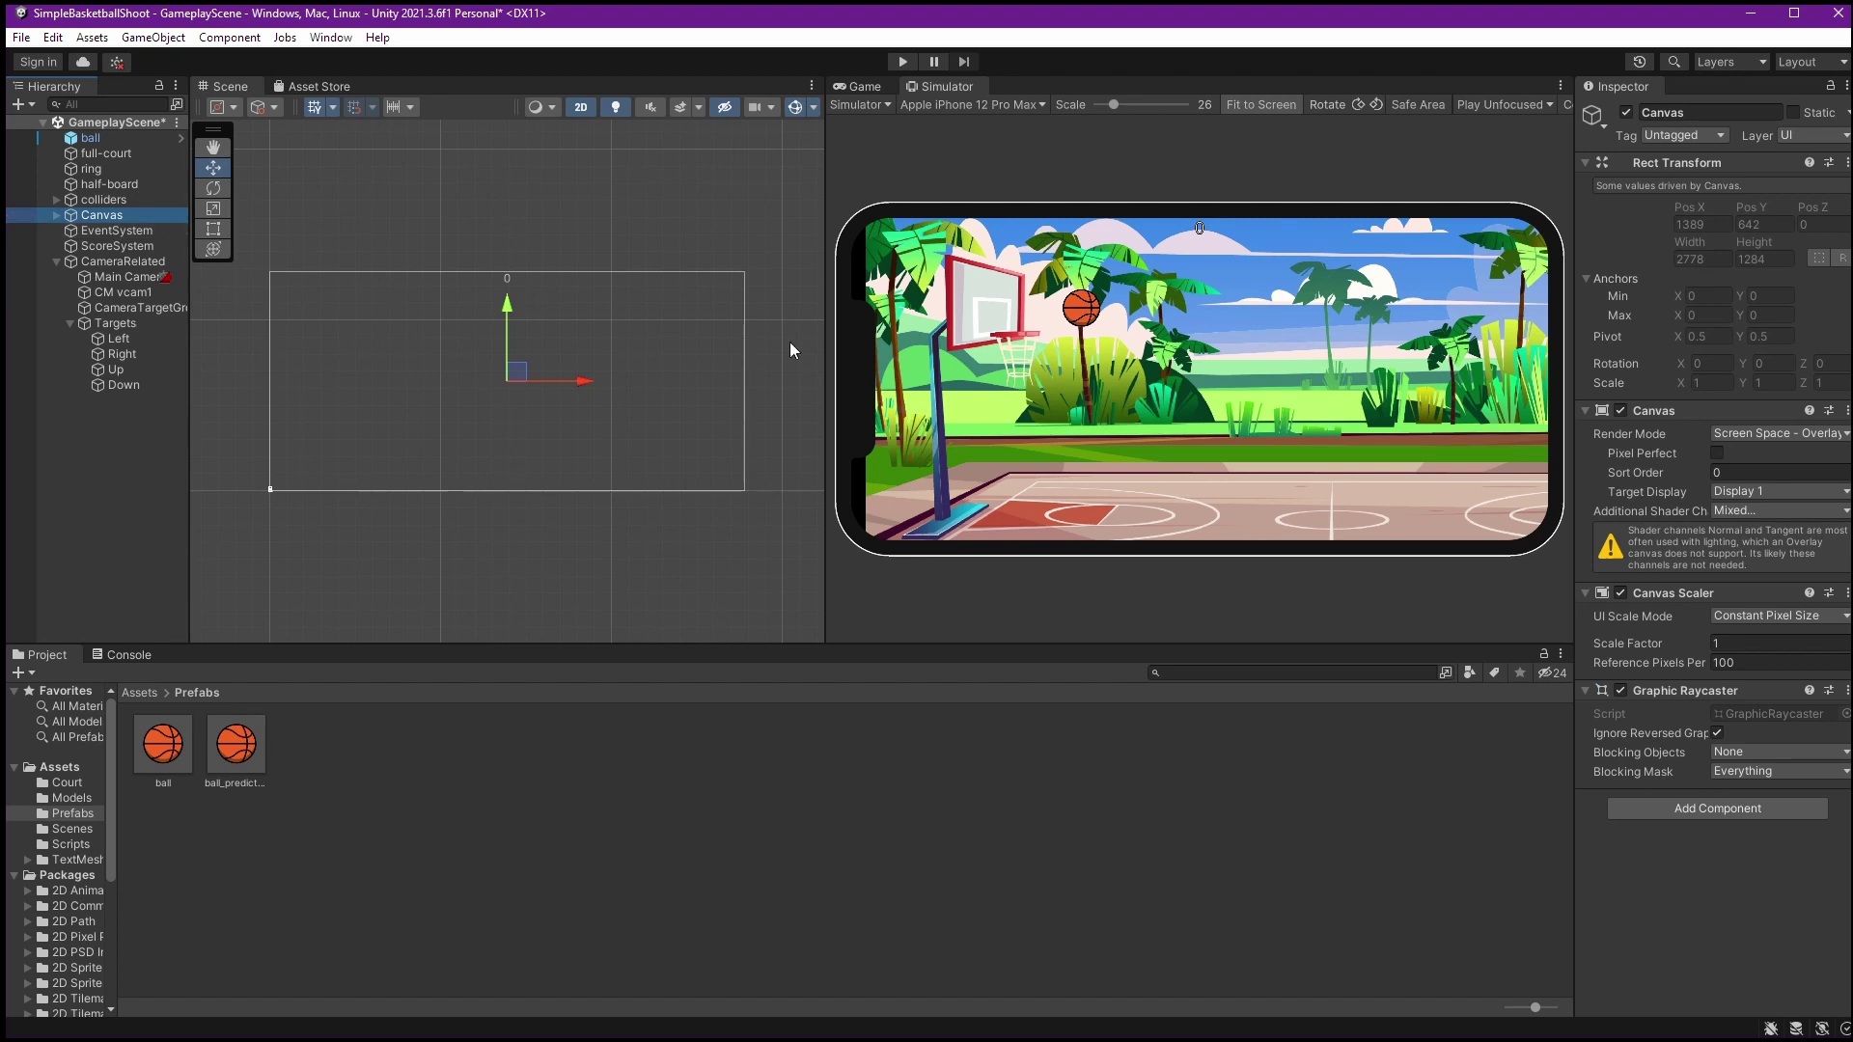
left_click(941, 100)
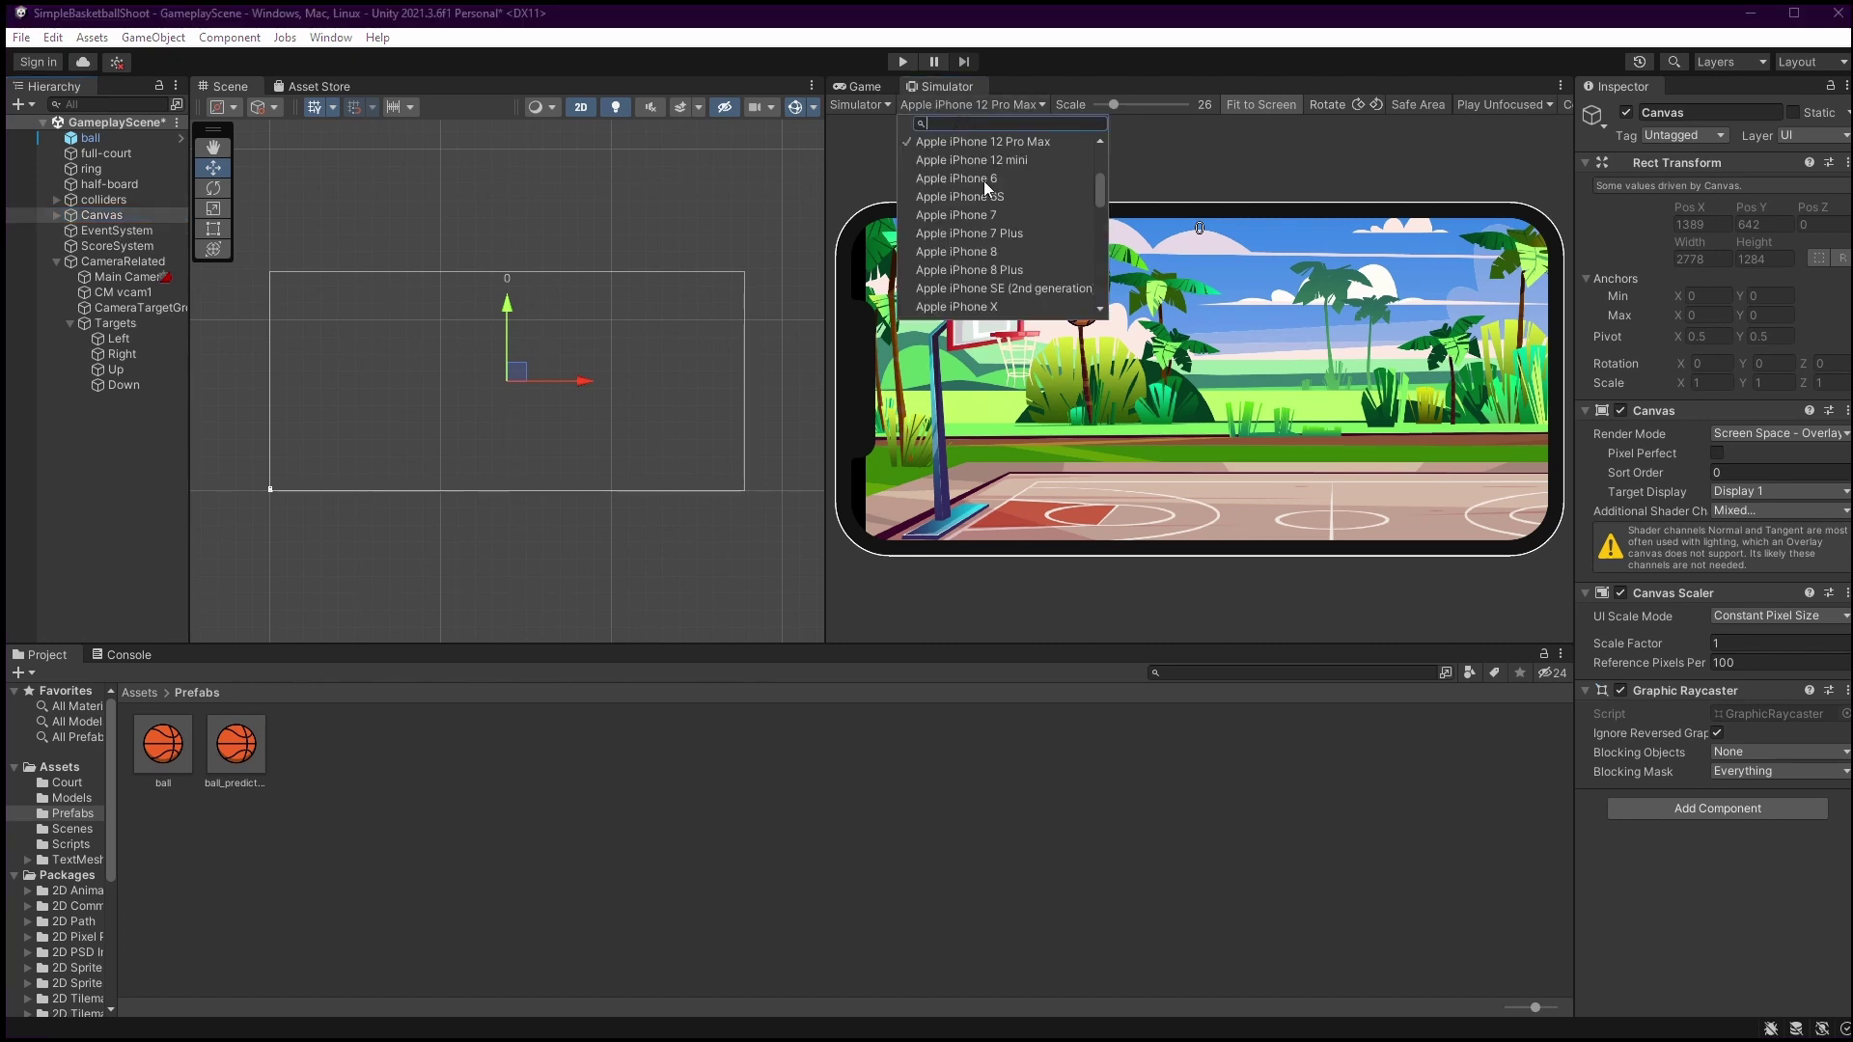
left_click(1017, 195)
scroll(565, 374, "up", 1)
middle_click_drag(565, 374, 656, 348)
scroll(598, 313, "up", 3)
scroll(596, 316, "up", 1)
middle_click_drag(591, 281, 695, 257)
left_click(975, 104)
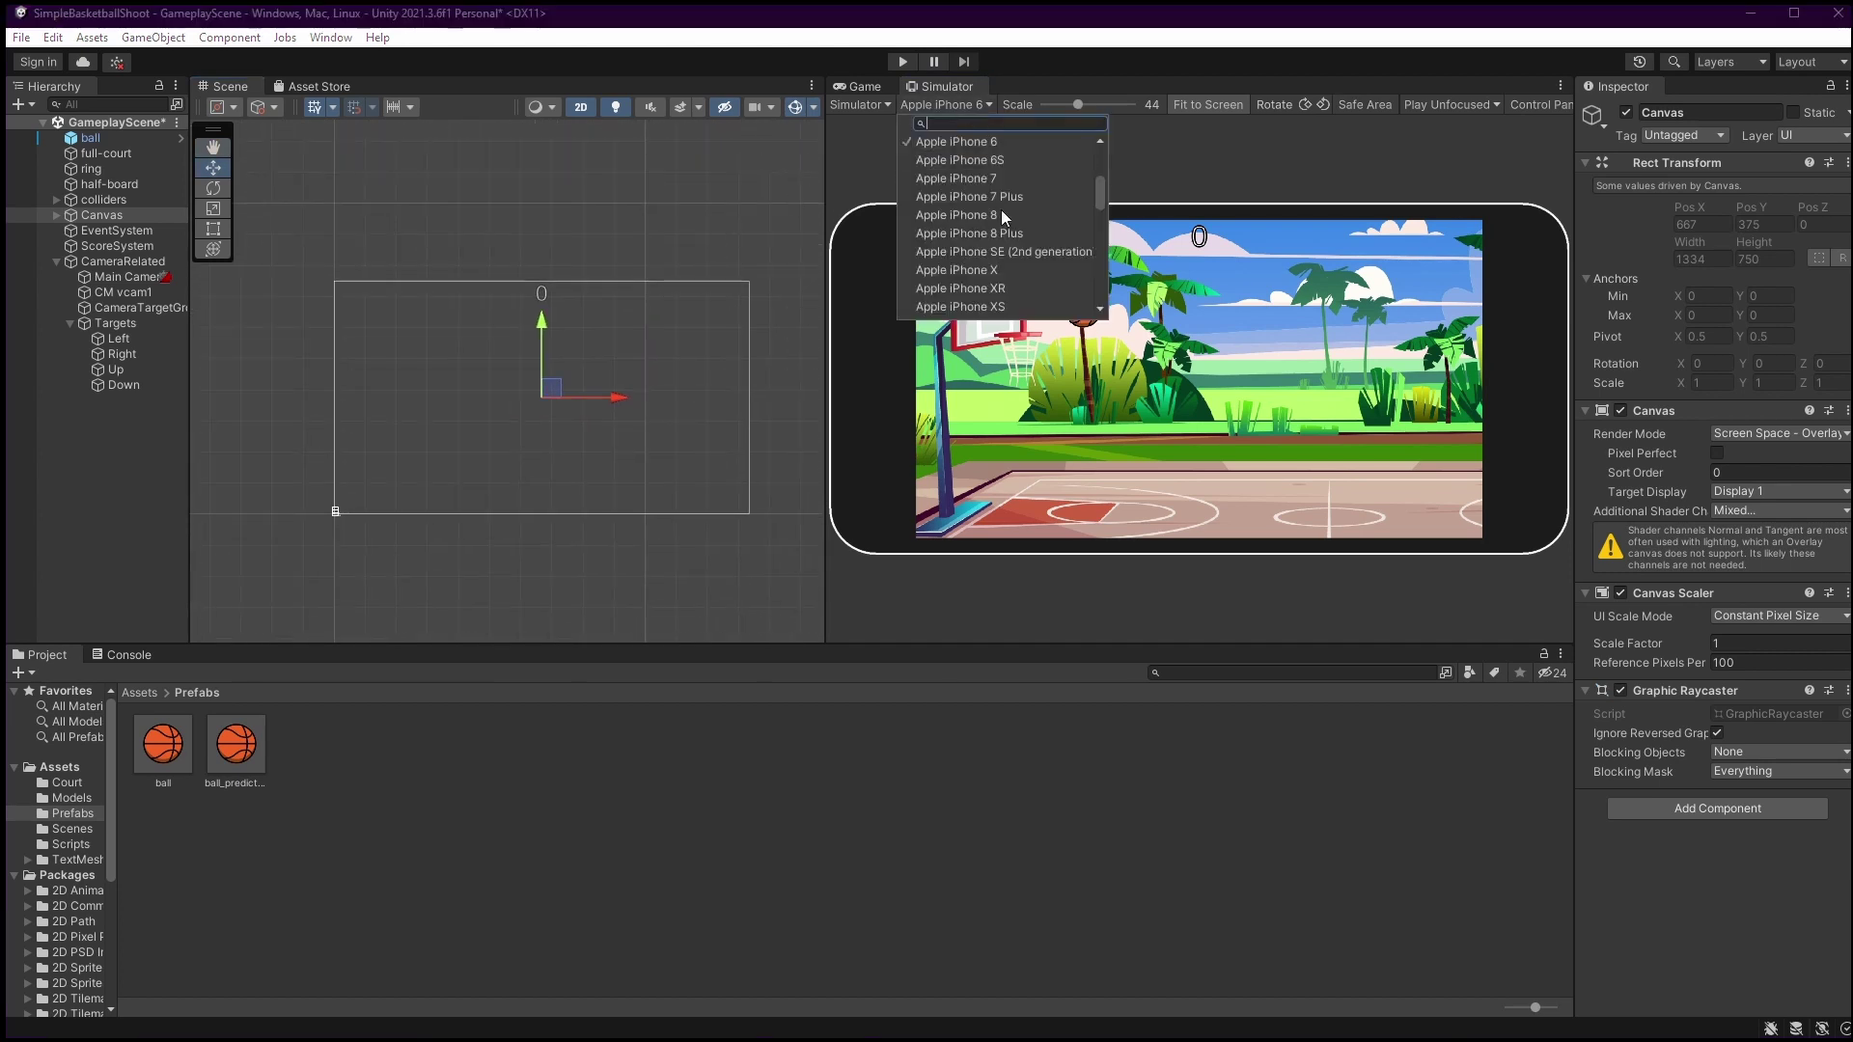
left_click(1007, 269)
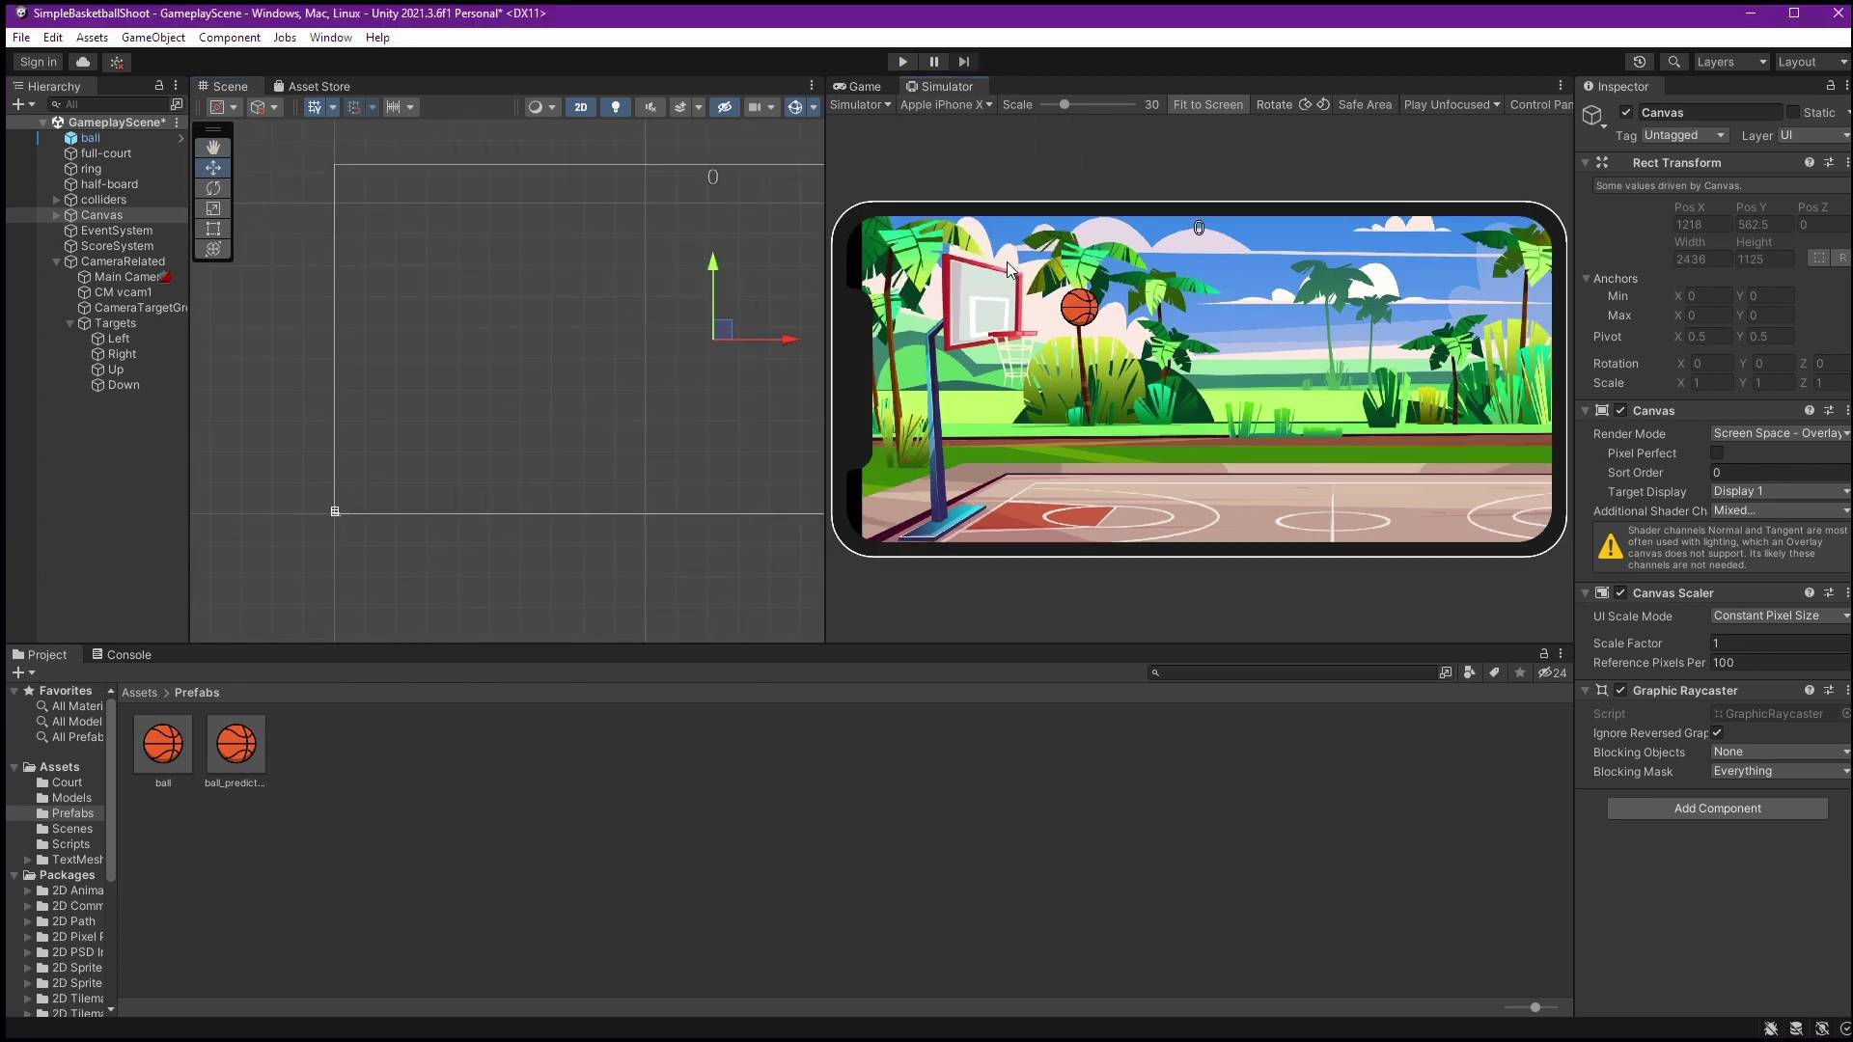
Simulate the LG G4 and examine the whole Canvas with its score text in the scene
left_click(973, 104)
left_click(965, 193)
left_click(944, 104)
left_click_drag(1098, 284, 1096, 231)
left_click(980, 211)
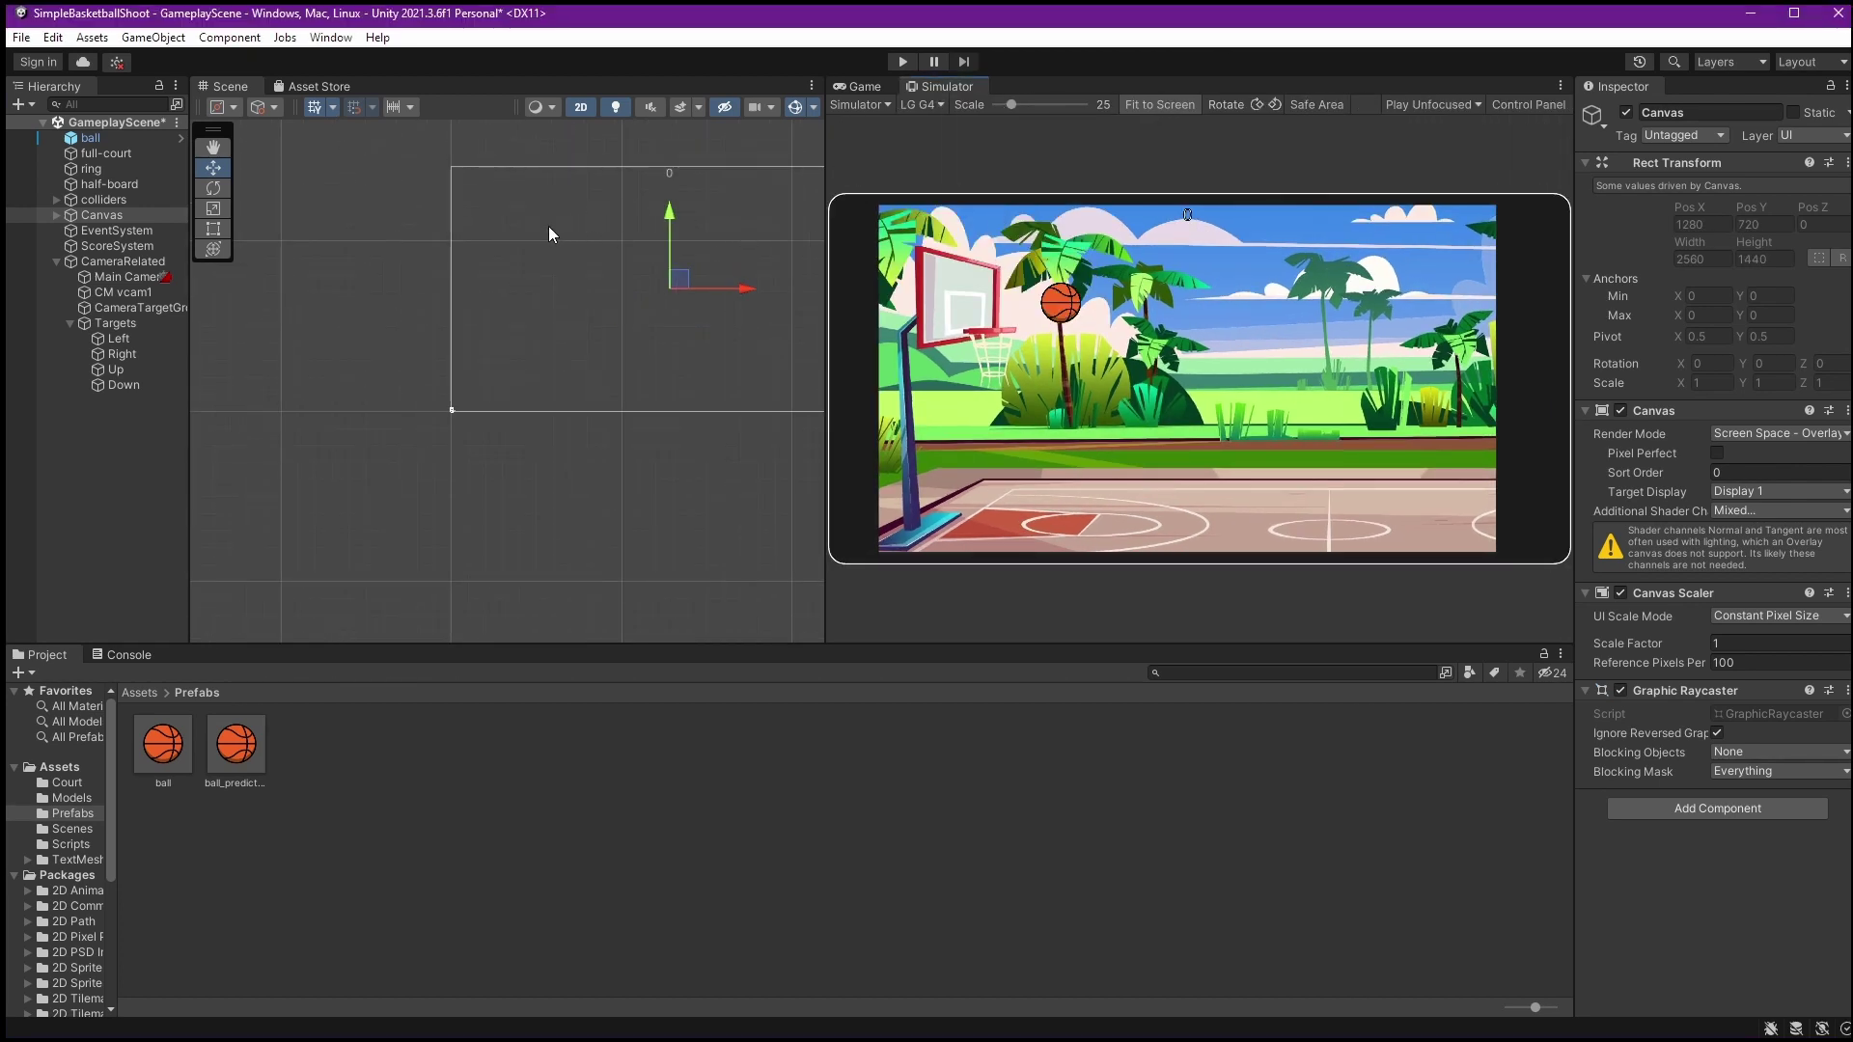
scroll(714, 293, "down", 3)
middle_click_drag(714, 290, 576, 353)
scroll(576, 354, "up", 2)
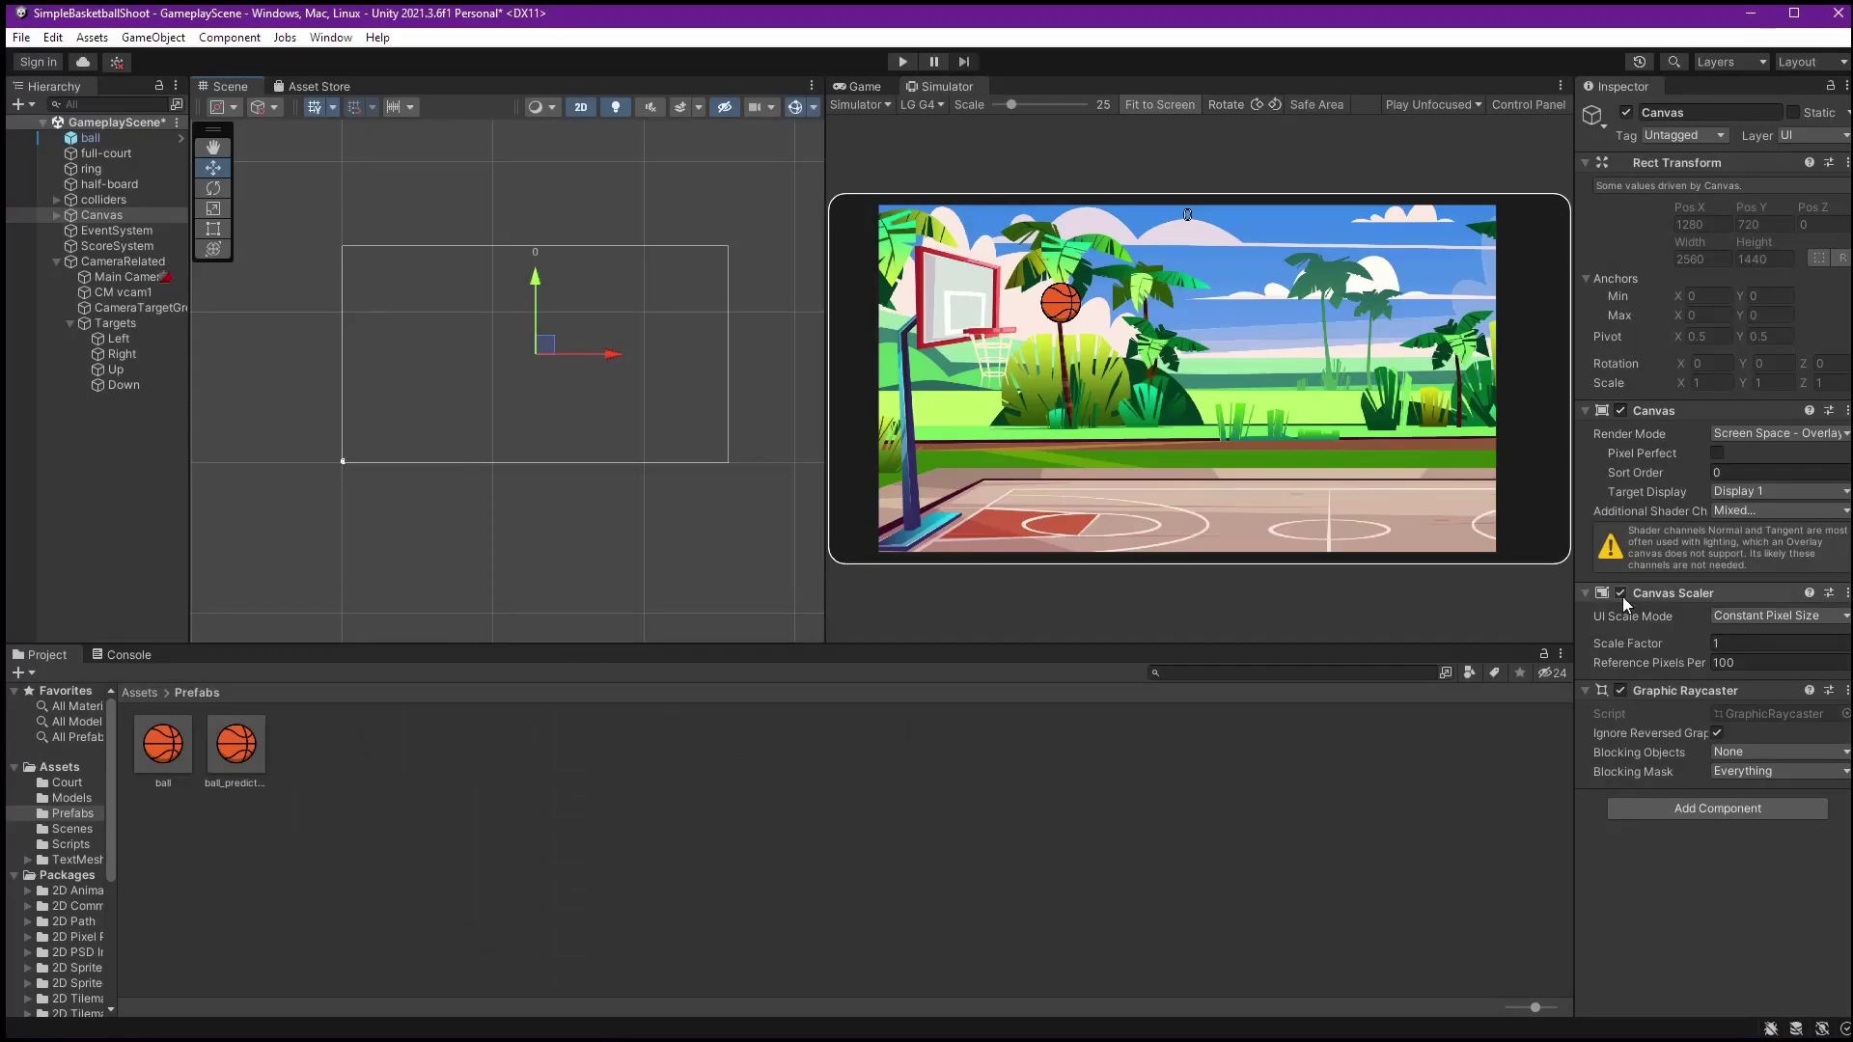
Change the Canvas Scaler's UI Scale Mode on the Canvas to Scale With Screen Size
left_click(145, 200)
left_click(141, 215)
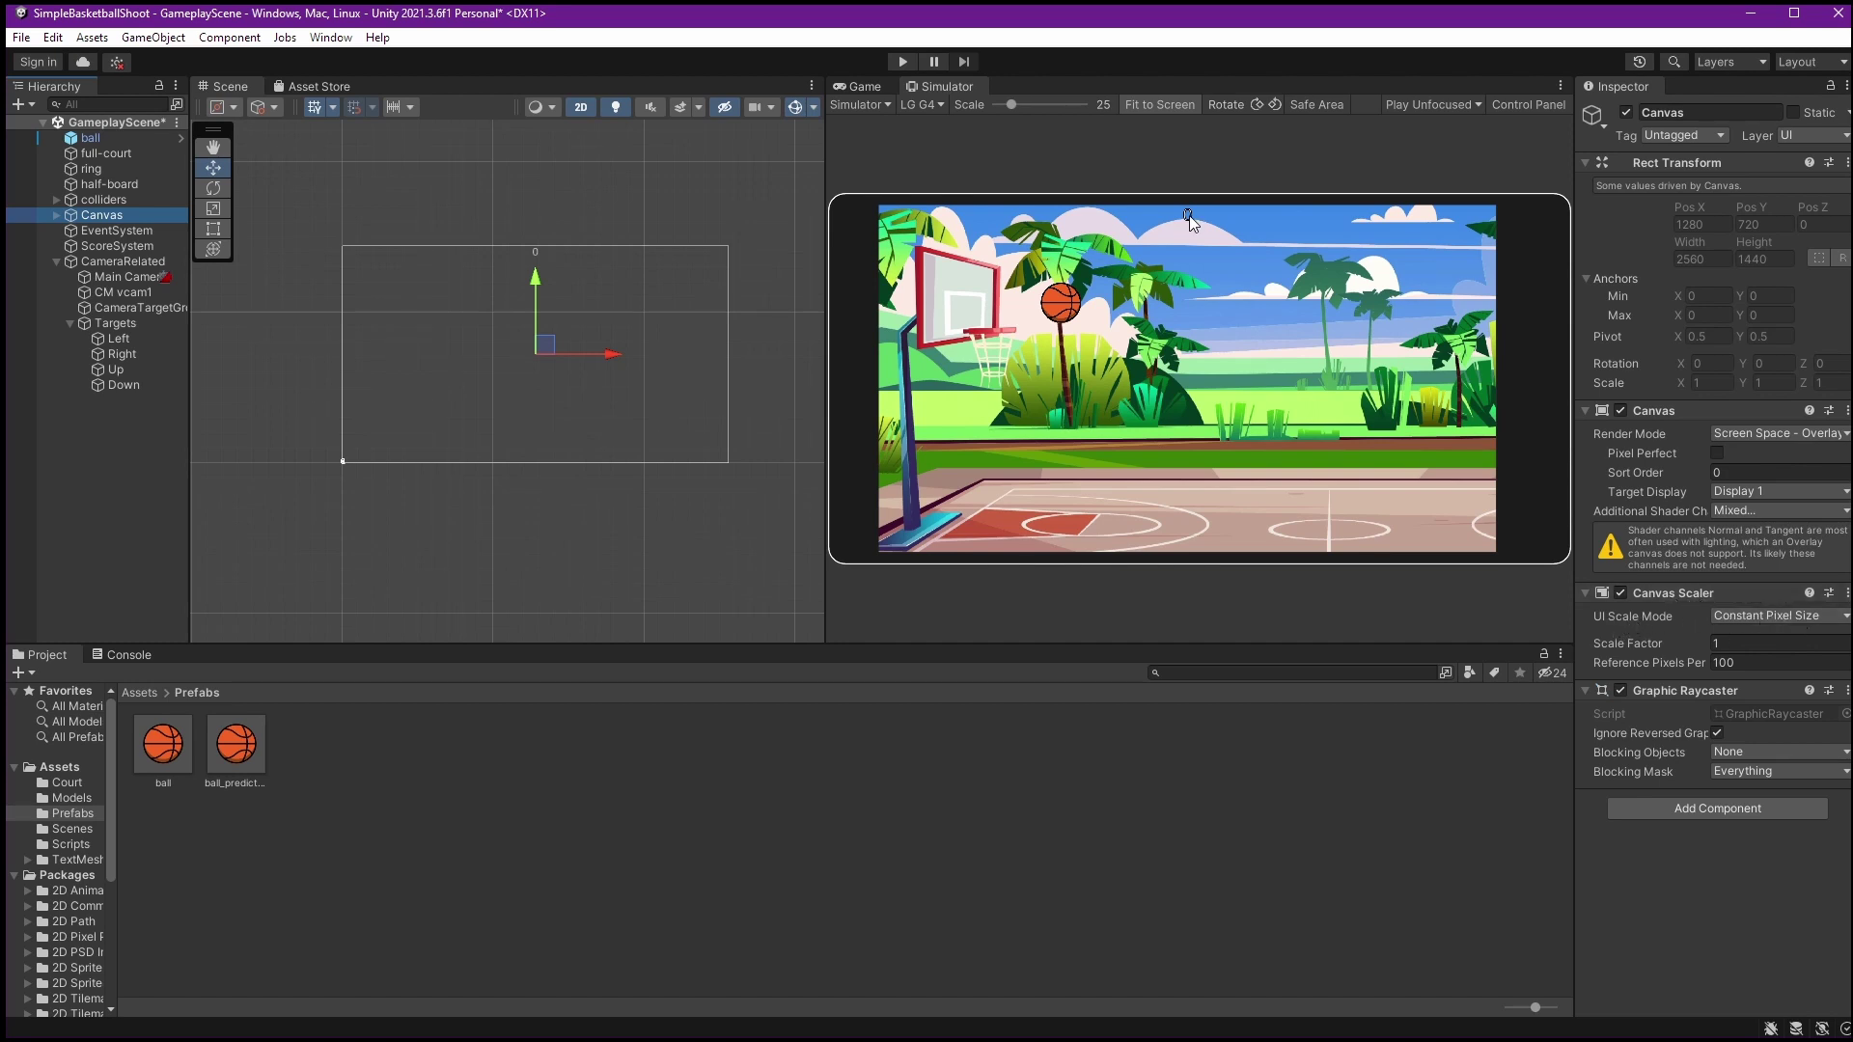
left_click(1766, 616)
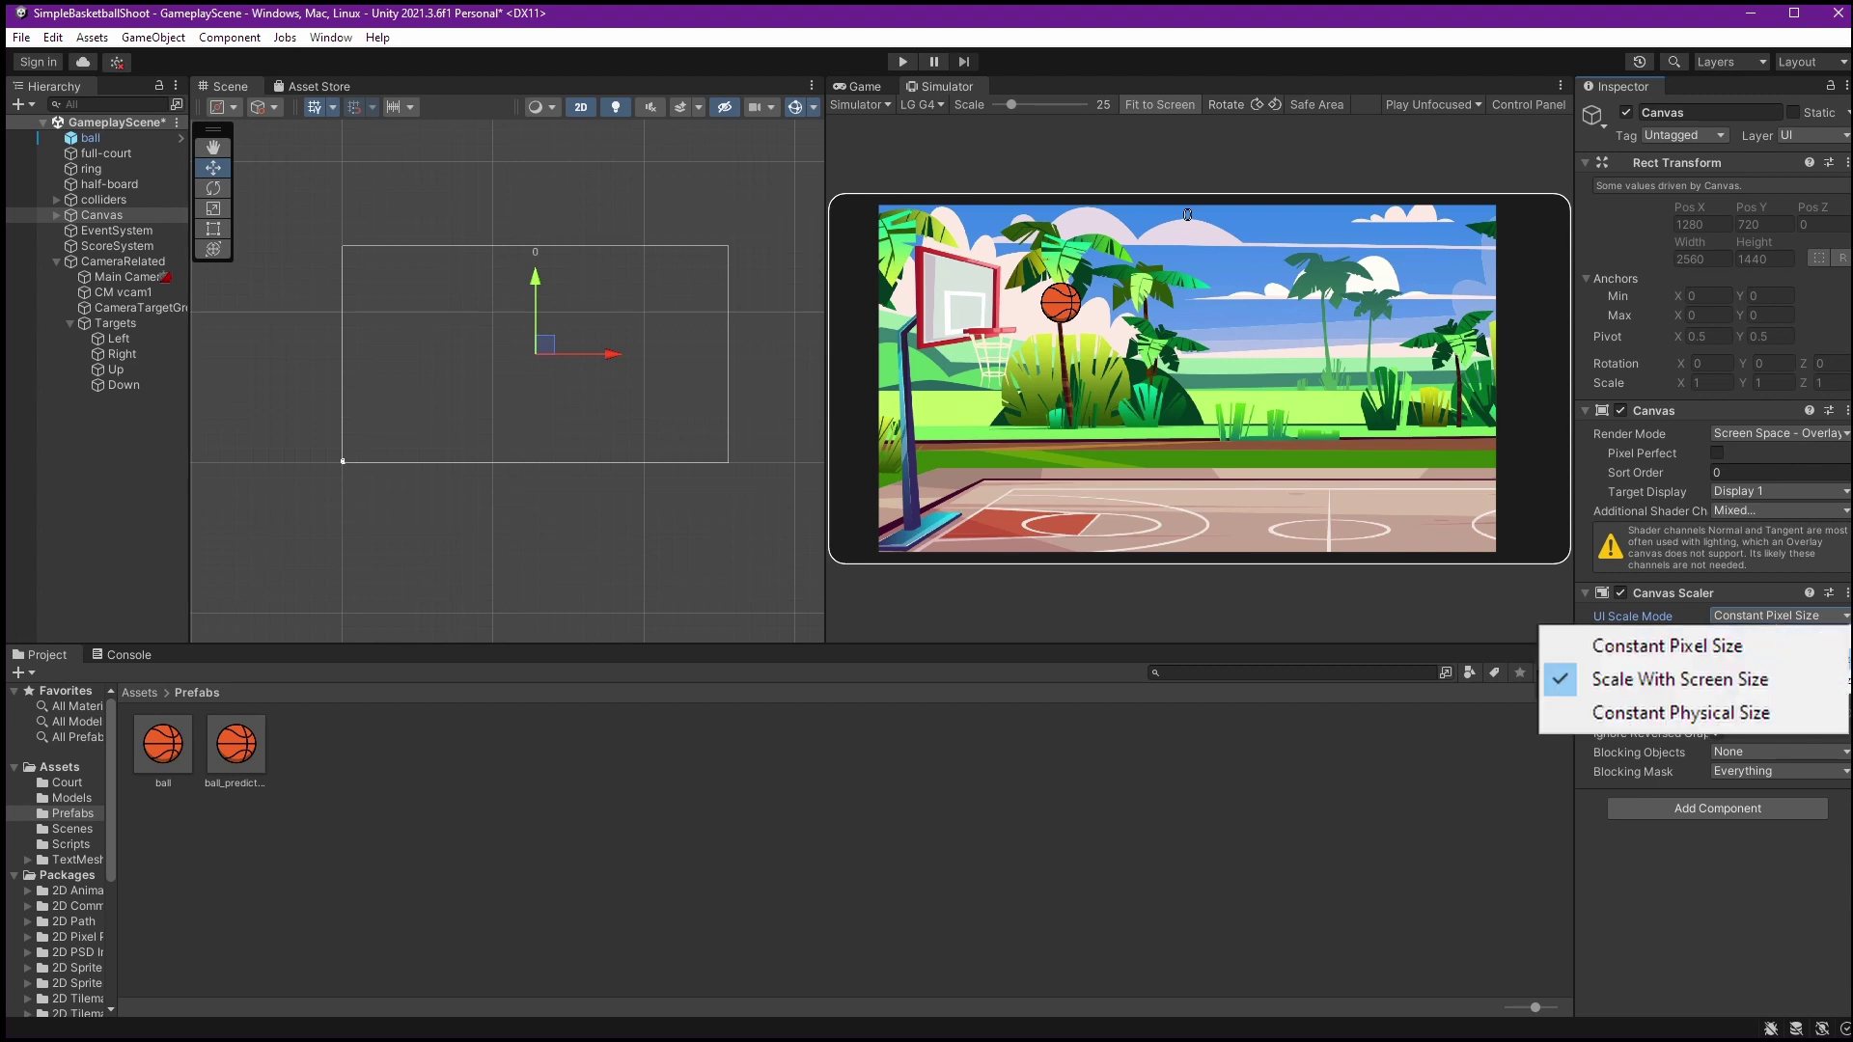
left_click(1766, 644)
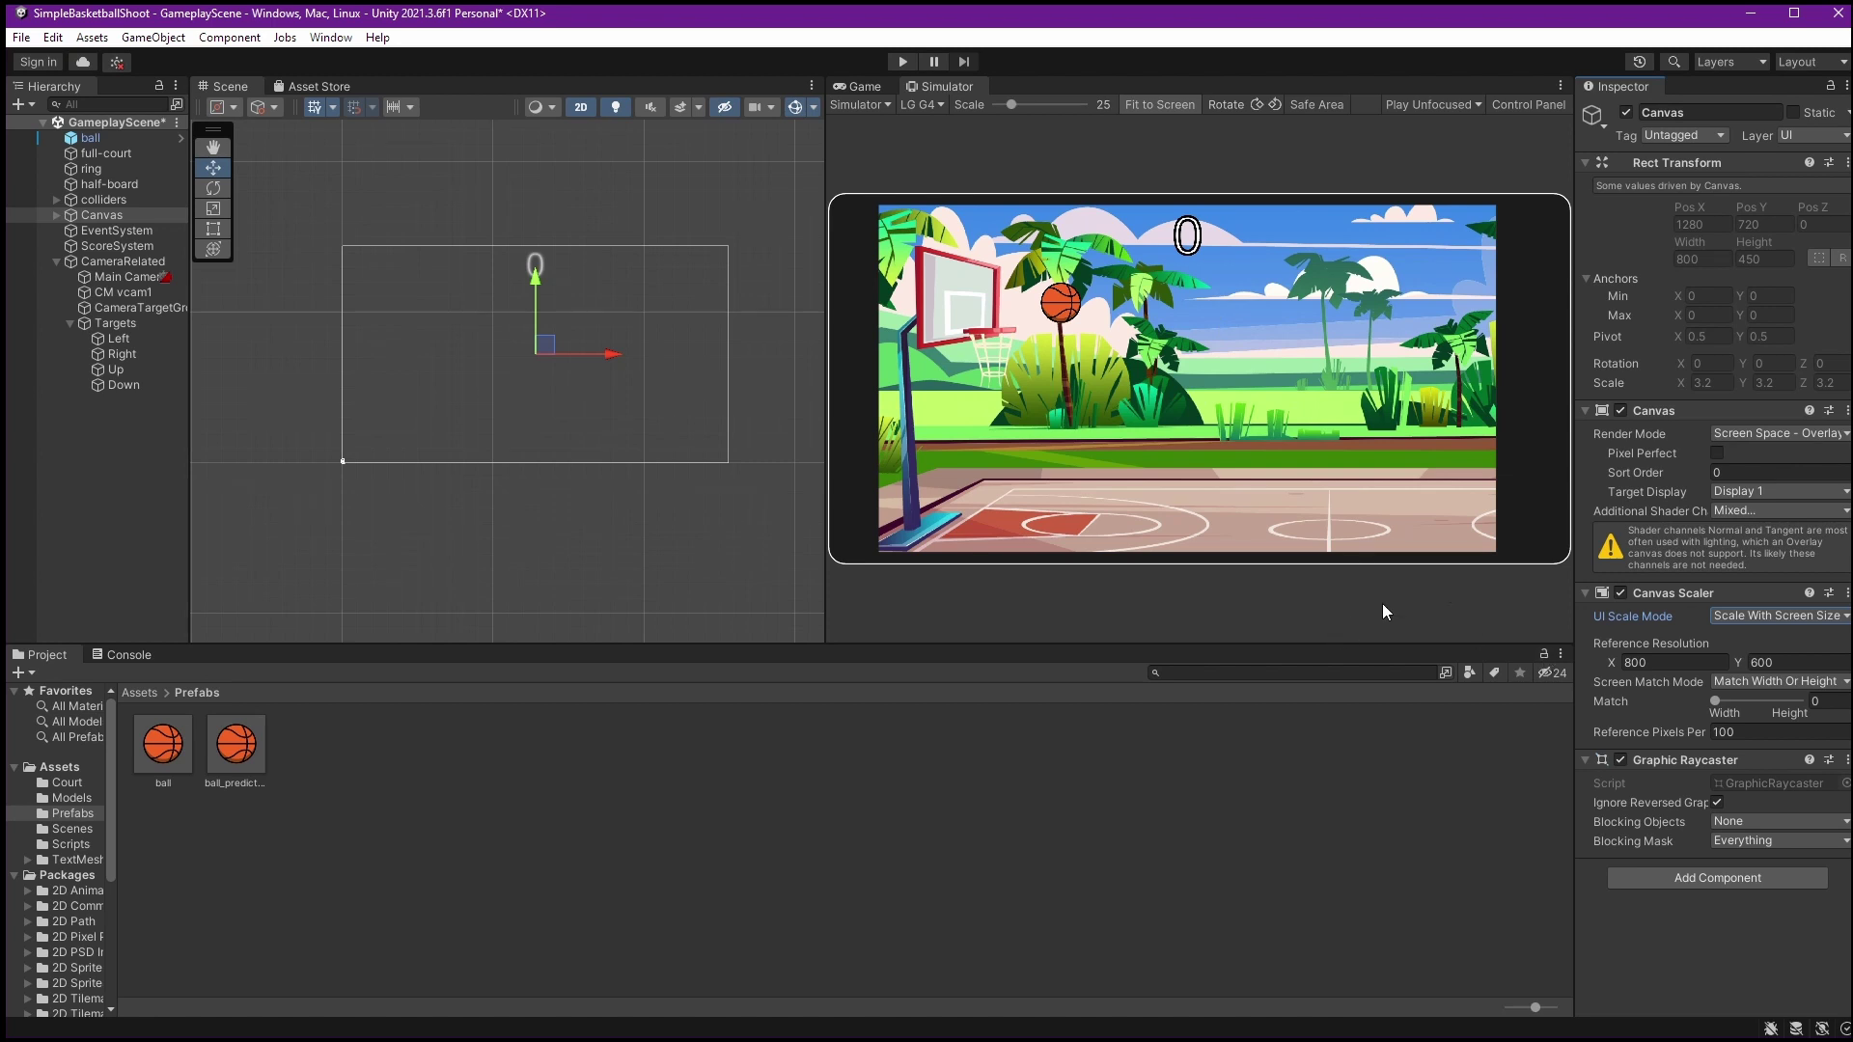
Set the Canvas Scaler's reference resolution to X 1920 and Y 1080
left_click(1682, 661)
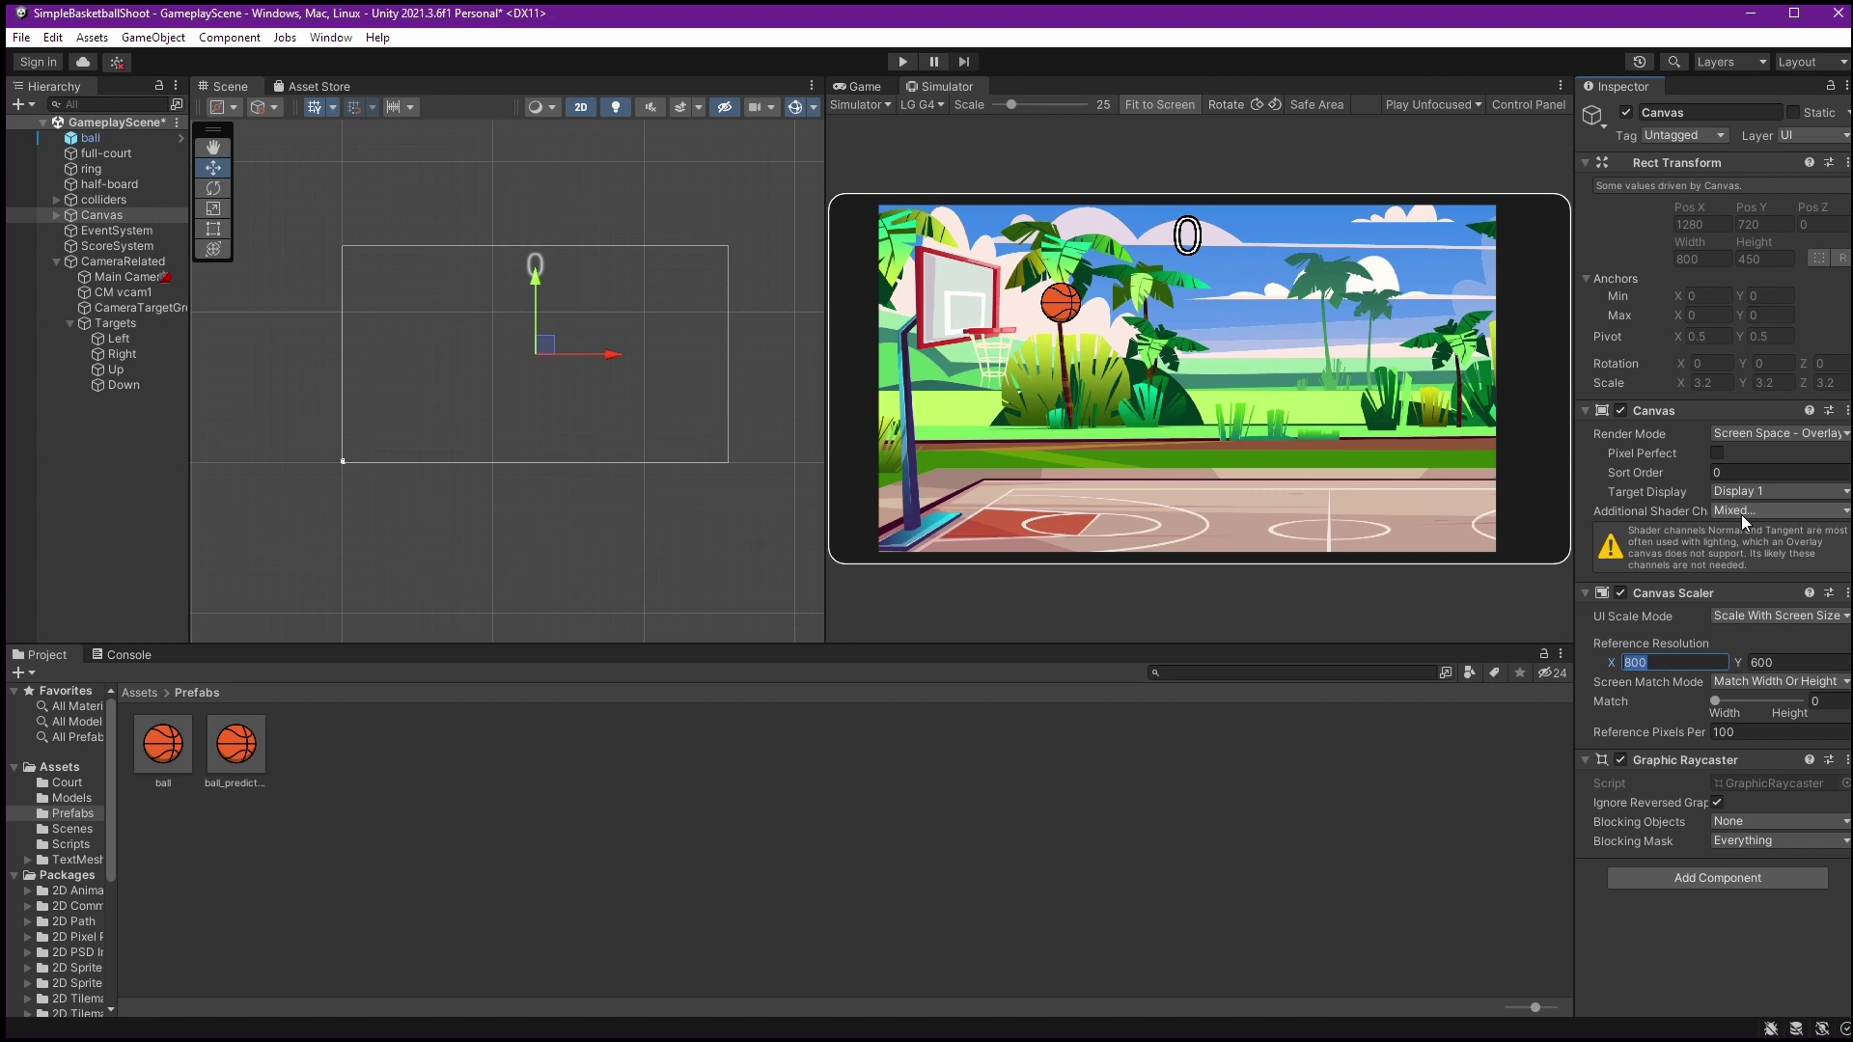
type("1920")
key("Tab")
type("1080")
key("Tab")
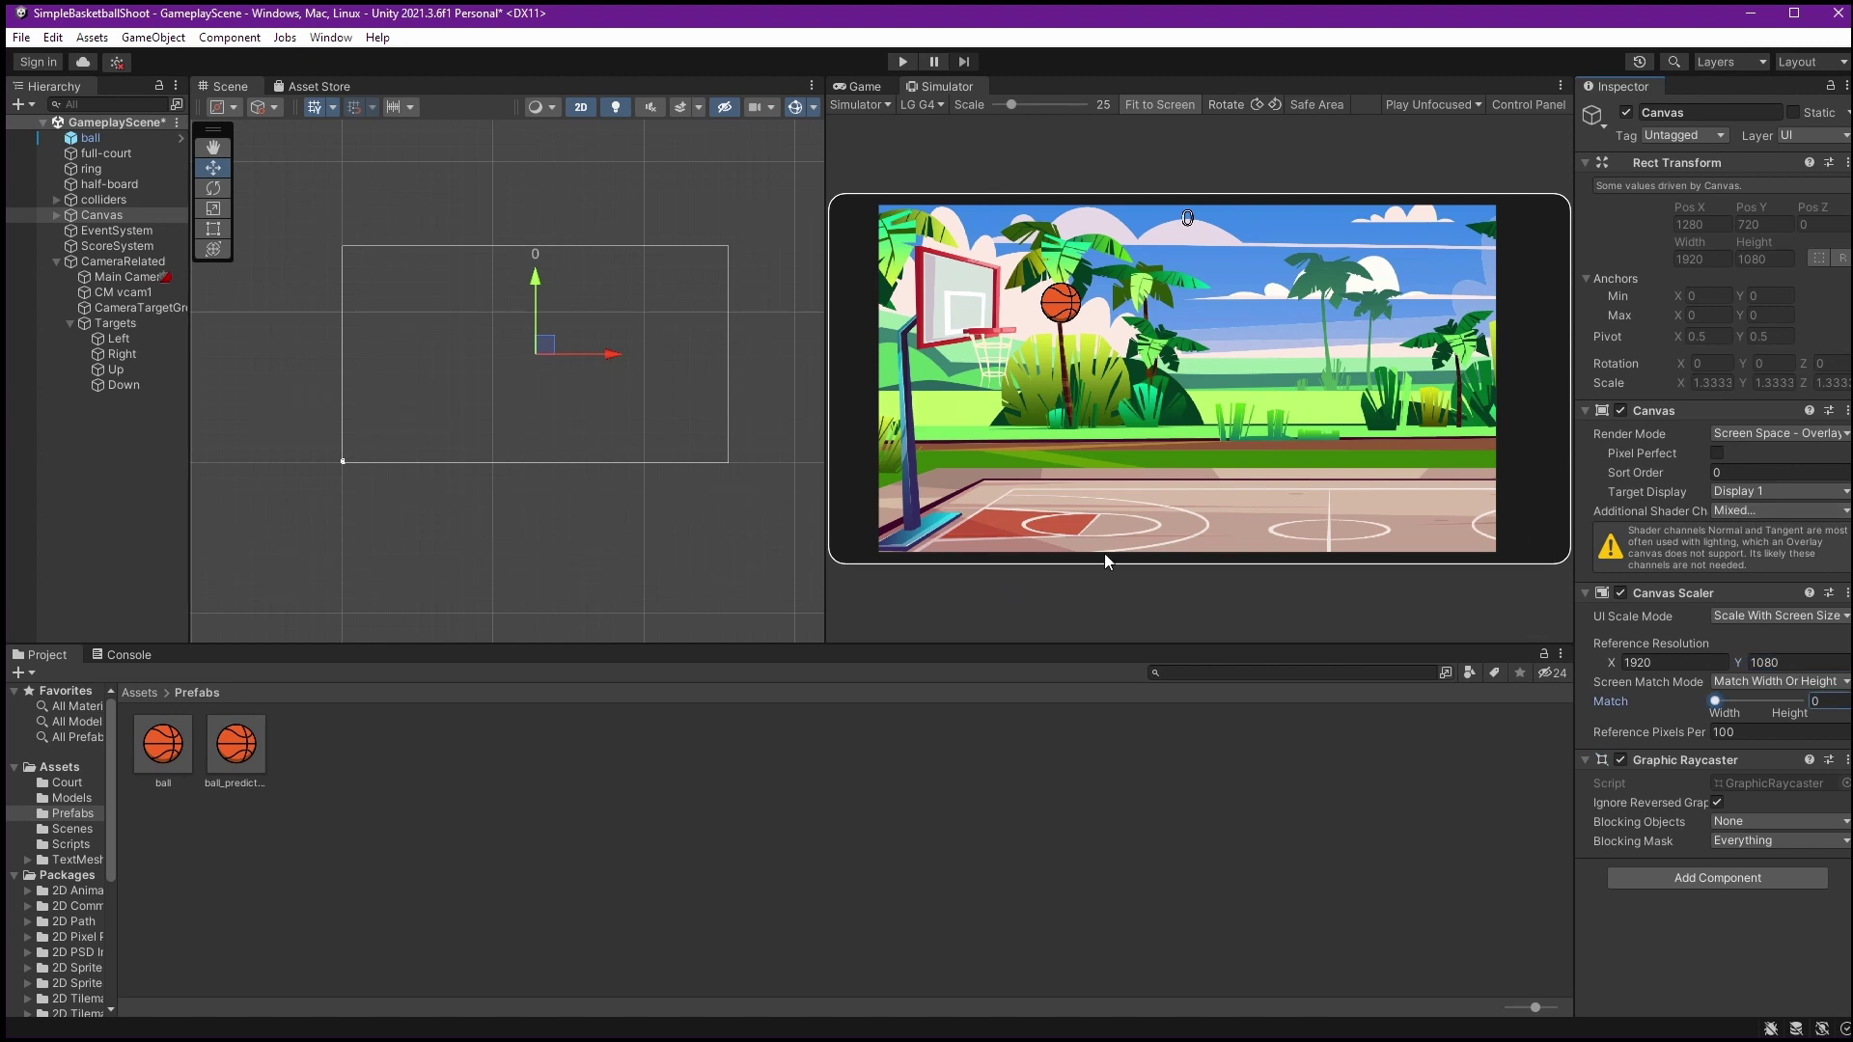
Compare the Canvas and score text on the simulated Motorola Nexus 6, Huawei P40 Pro and Apple iPad Pro 11
left_click(925, 104)
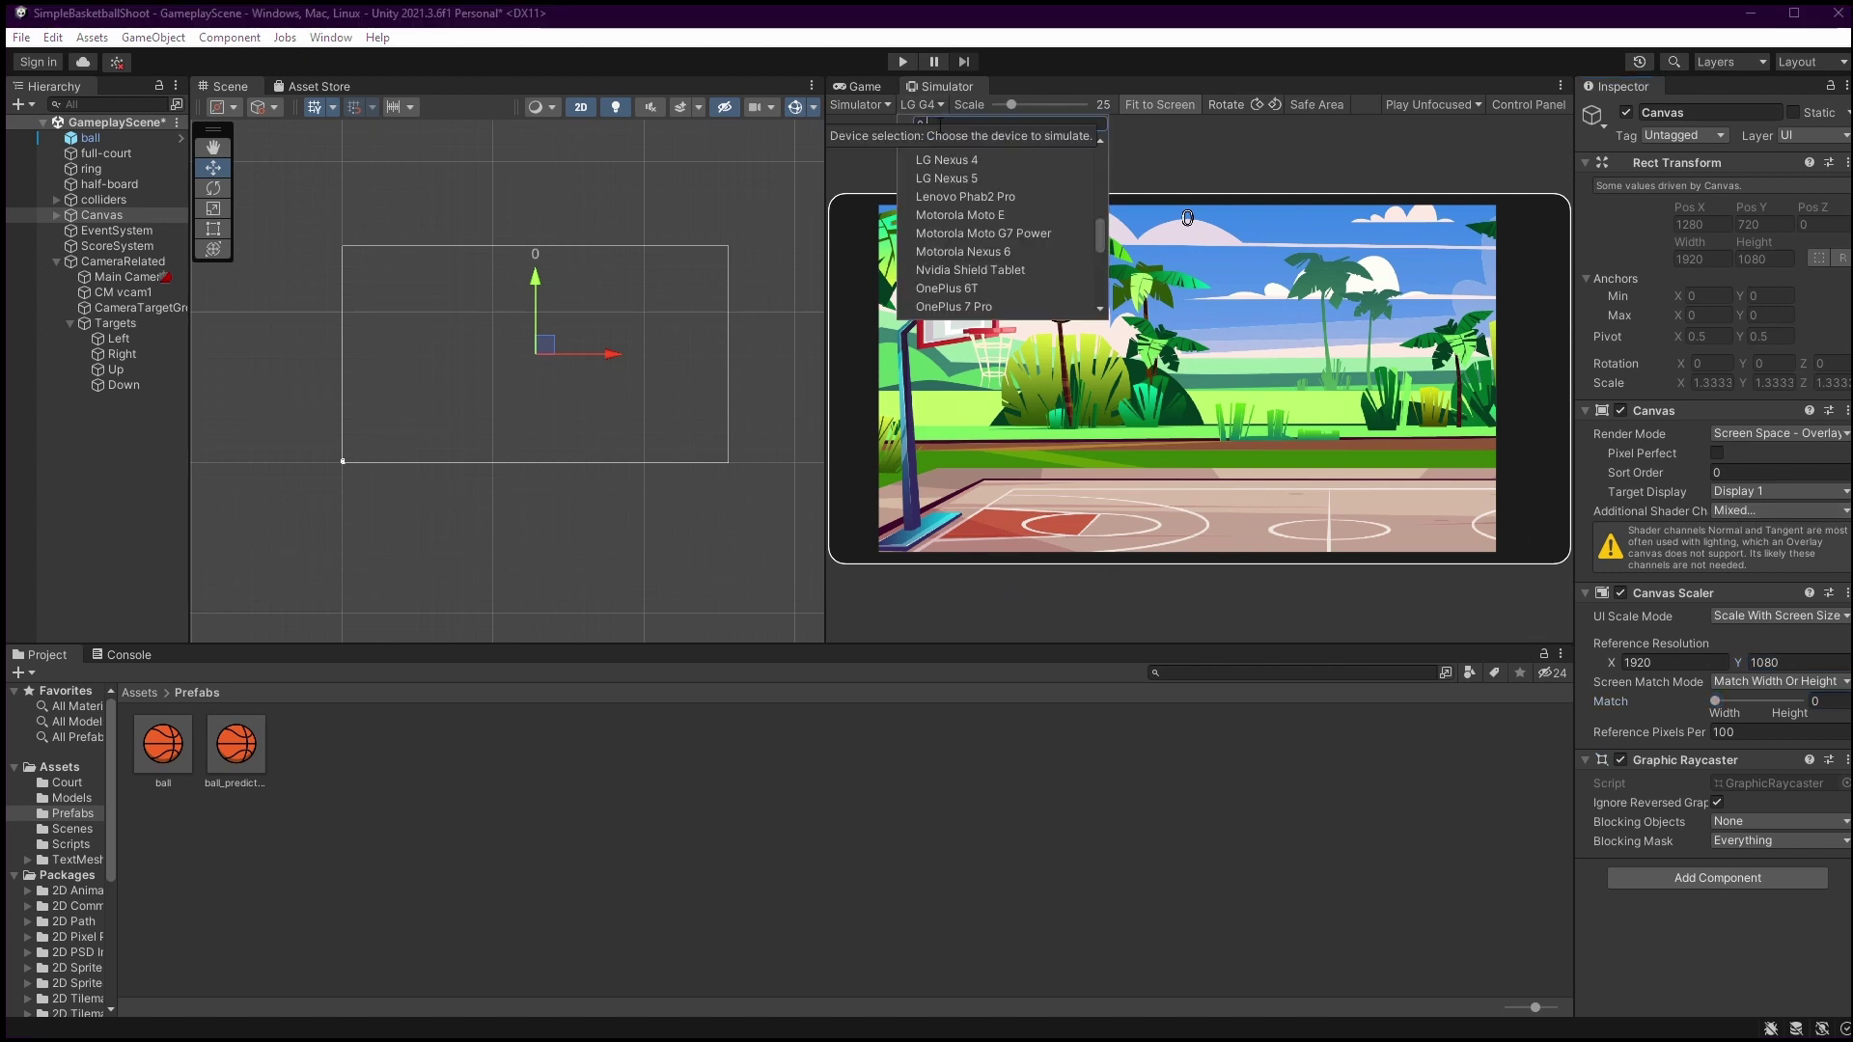
left_click(1046, 247)
left_click(947, 105)
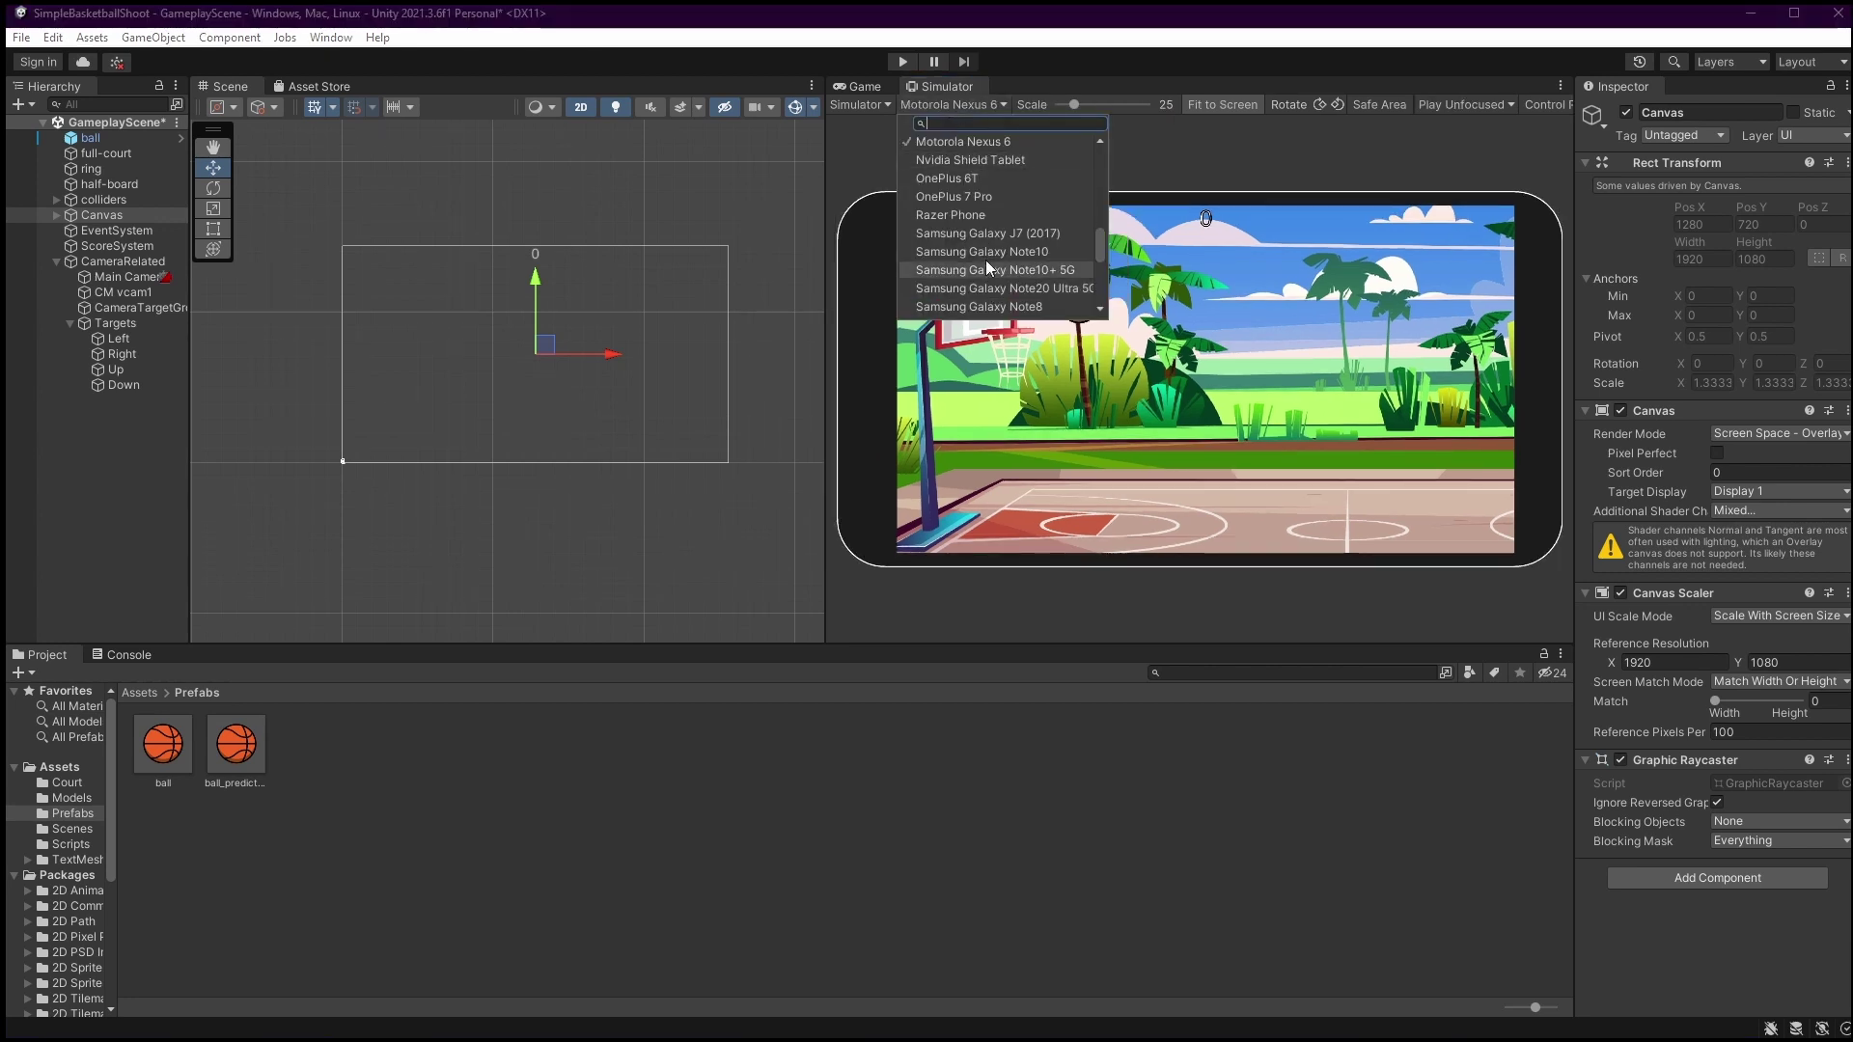
scroll(992, 287, "up", 3)
left_click(1022, 208)
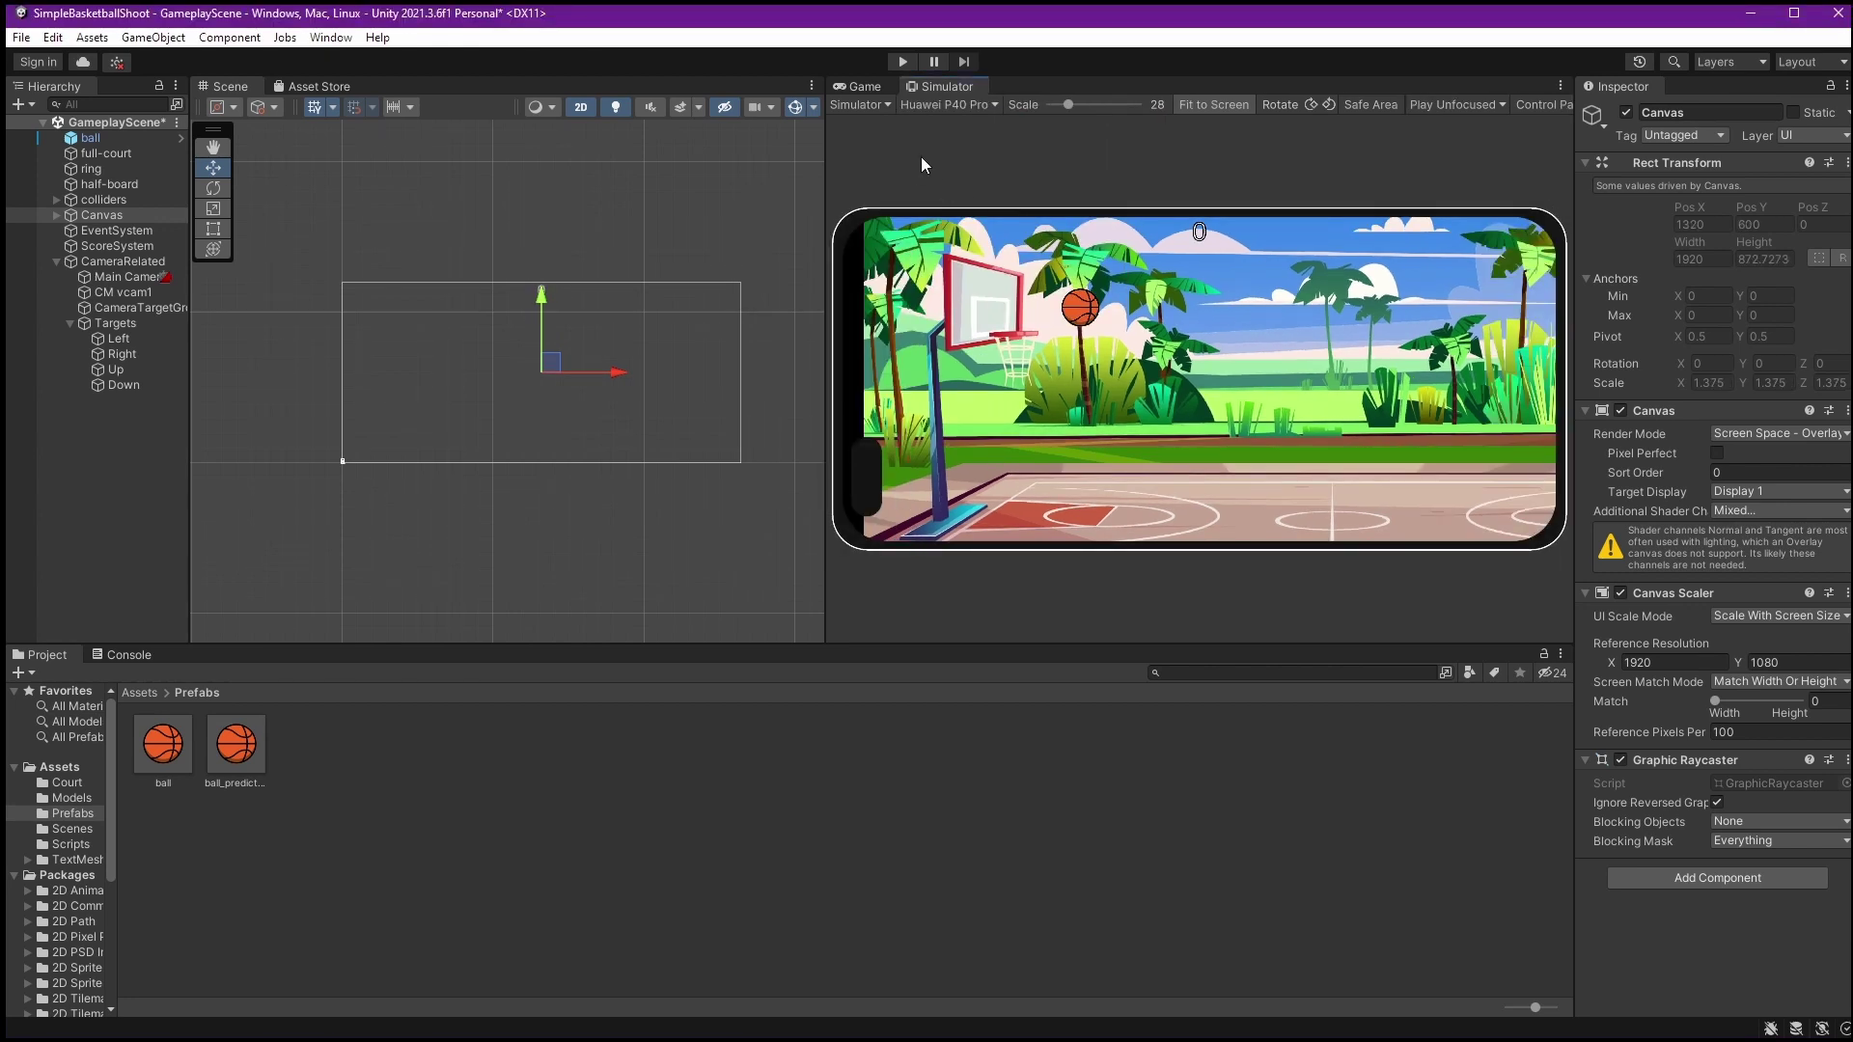
left_click(945, 106)
scroll(960, 222, "up", 3)
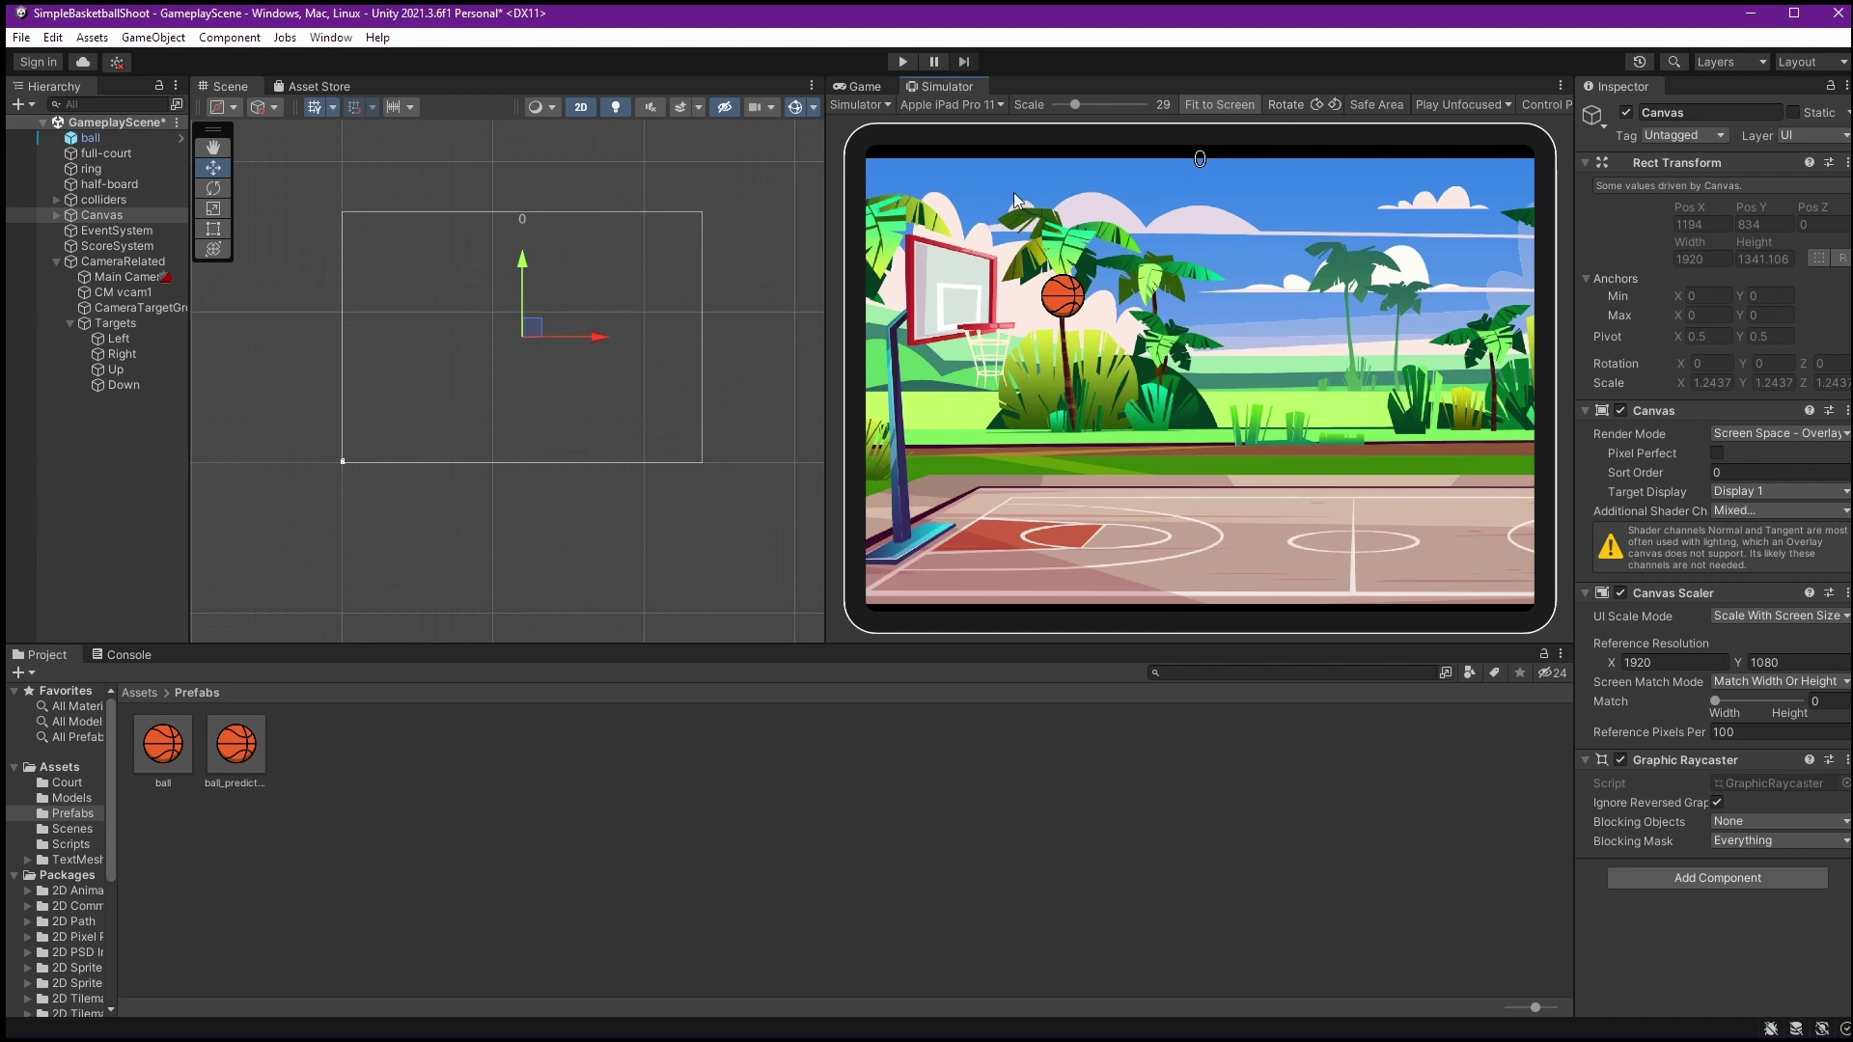
Set the font size of the Canvas's score-text to 100
left_click(56, 215)
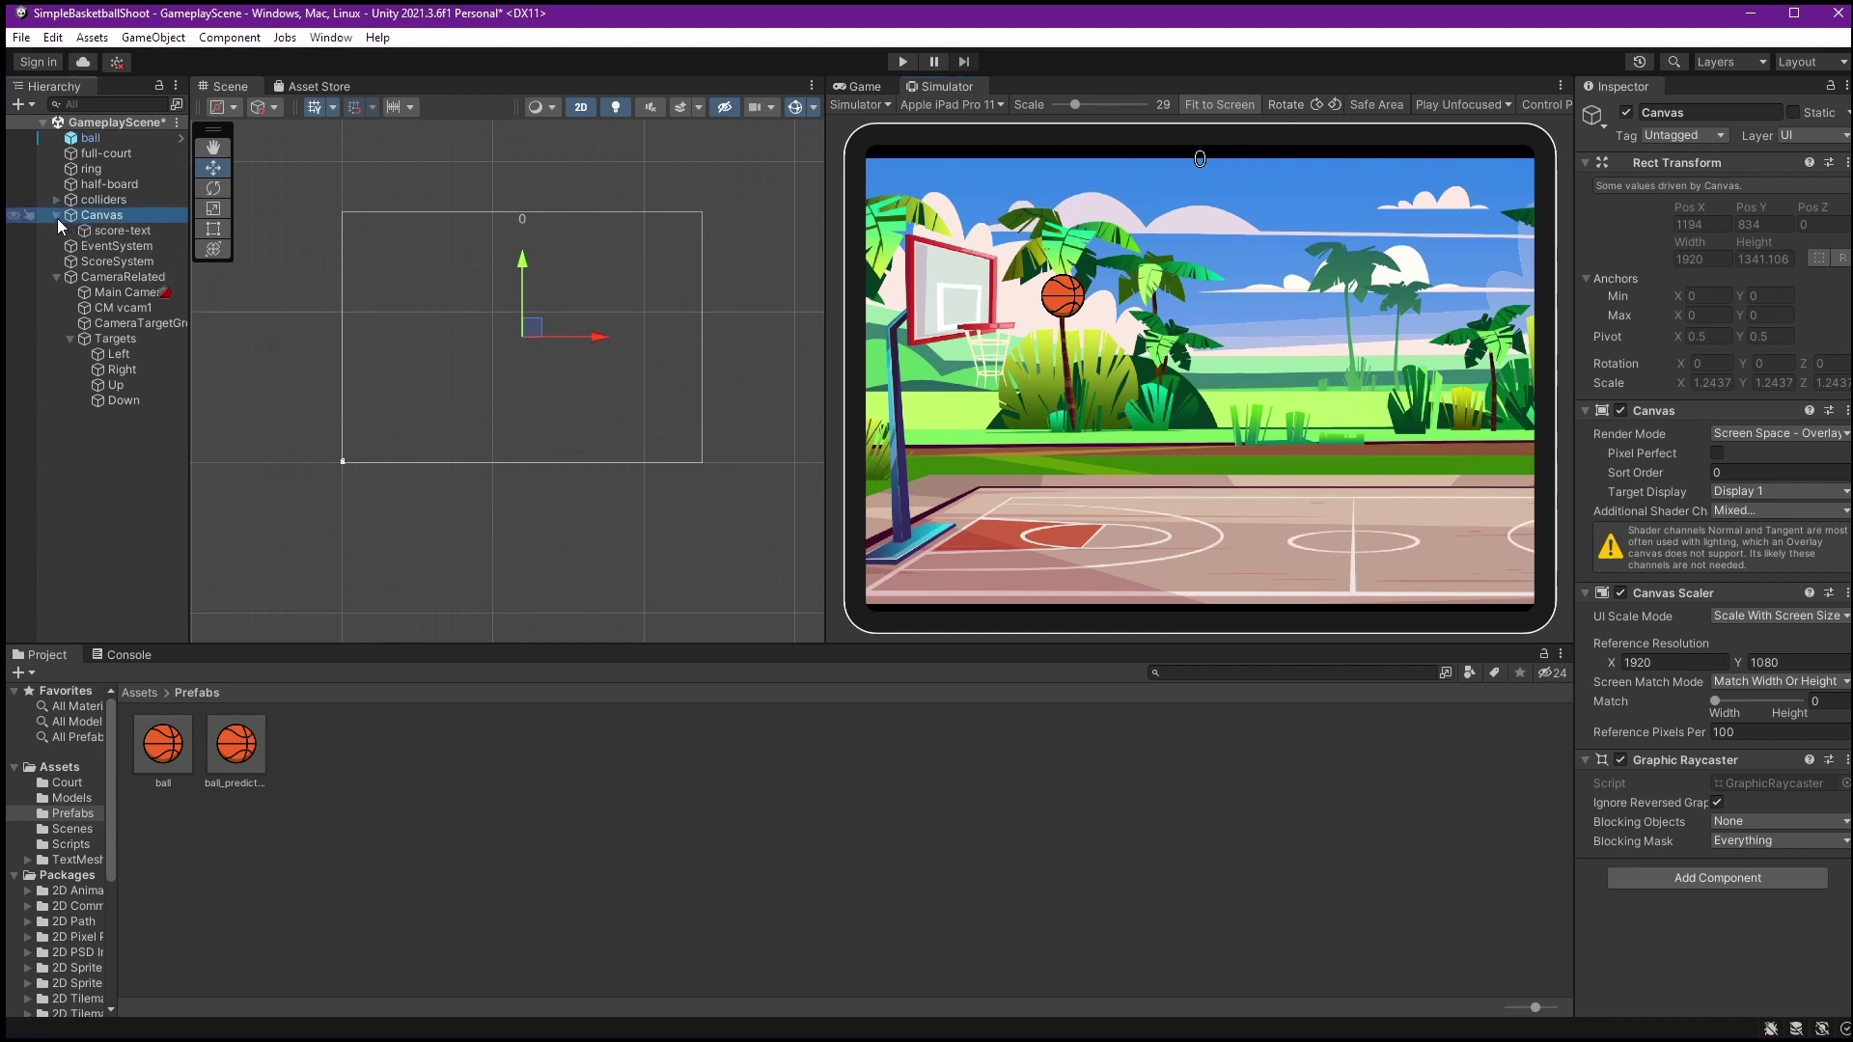
left_click(125, 231)
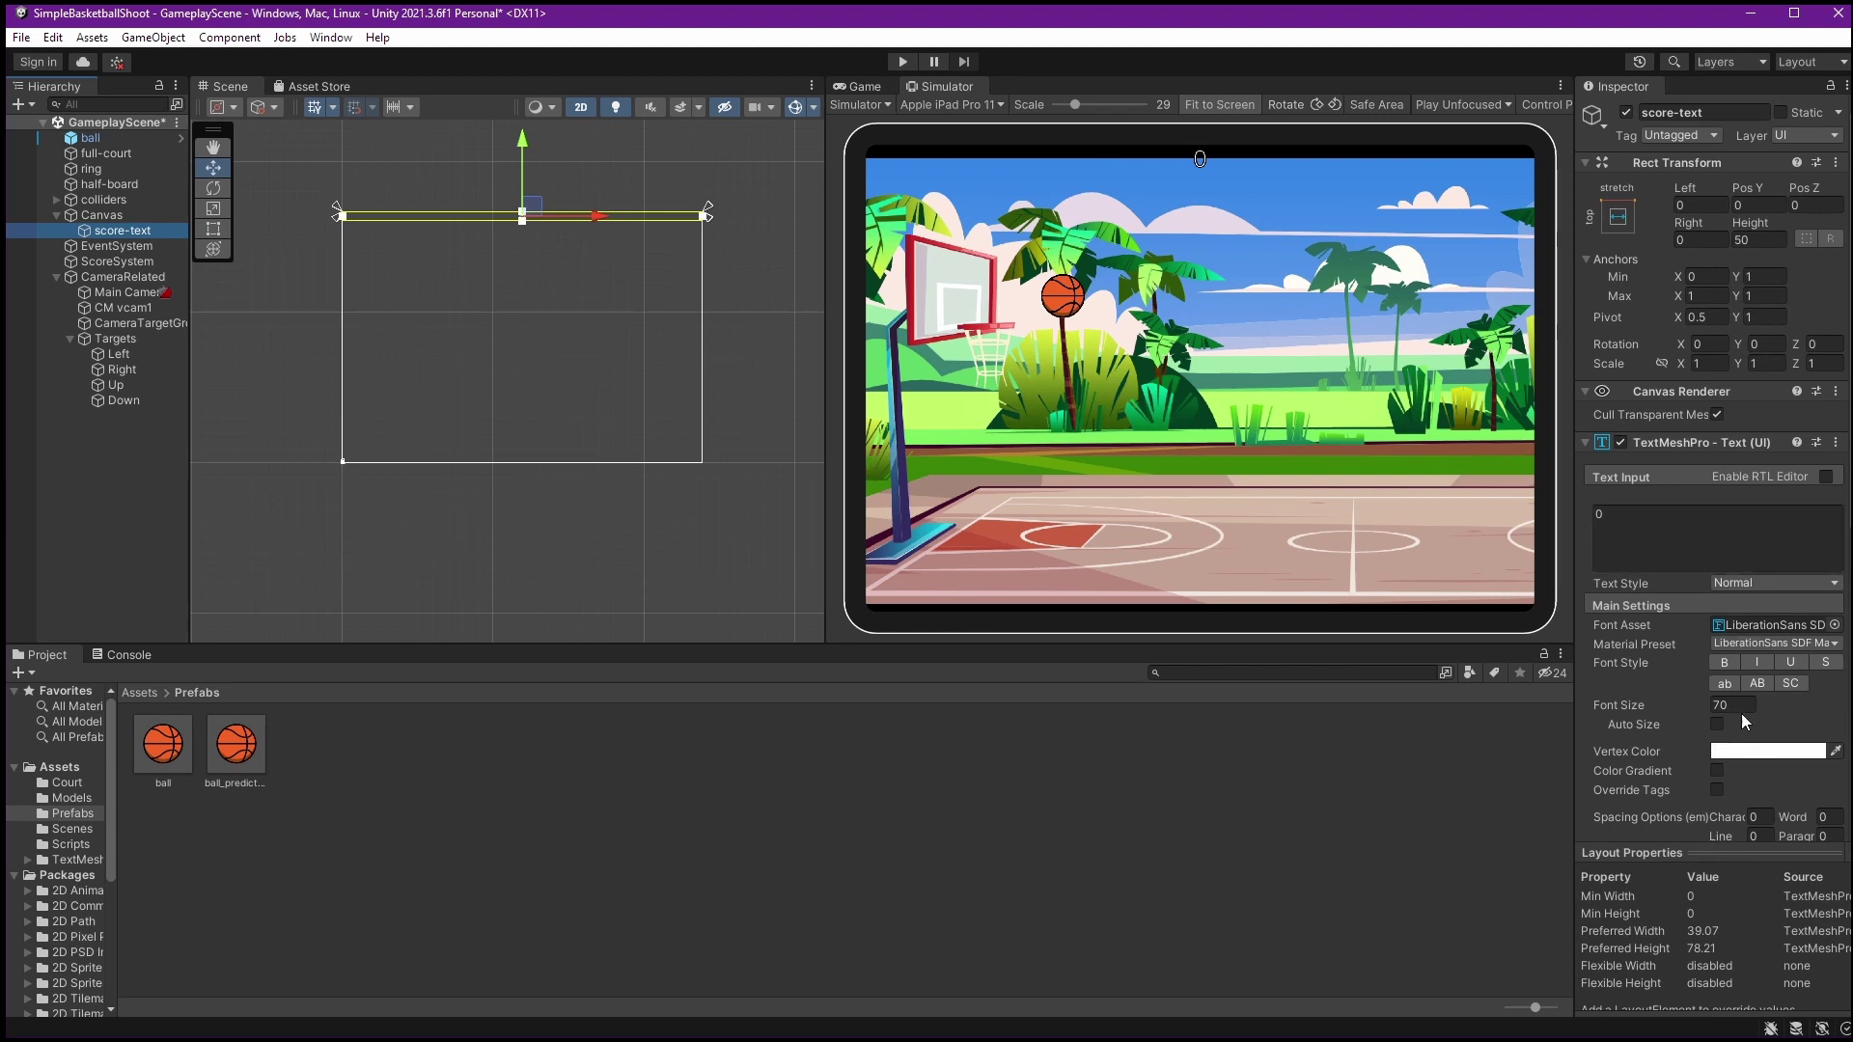
left_click(1743, 705)
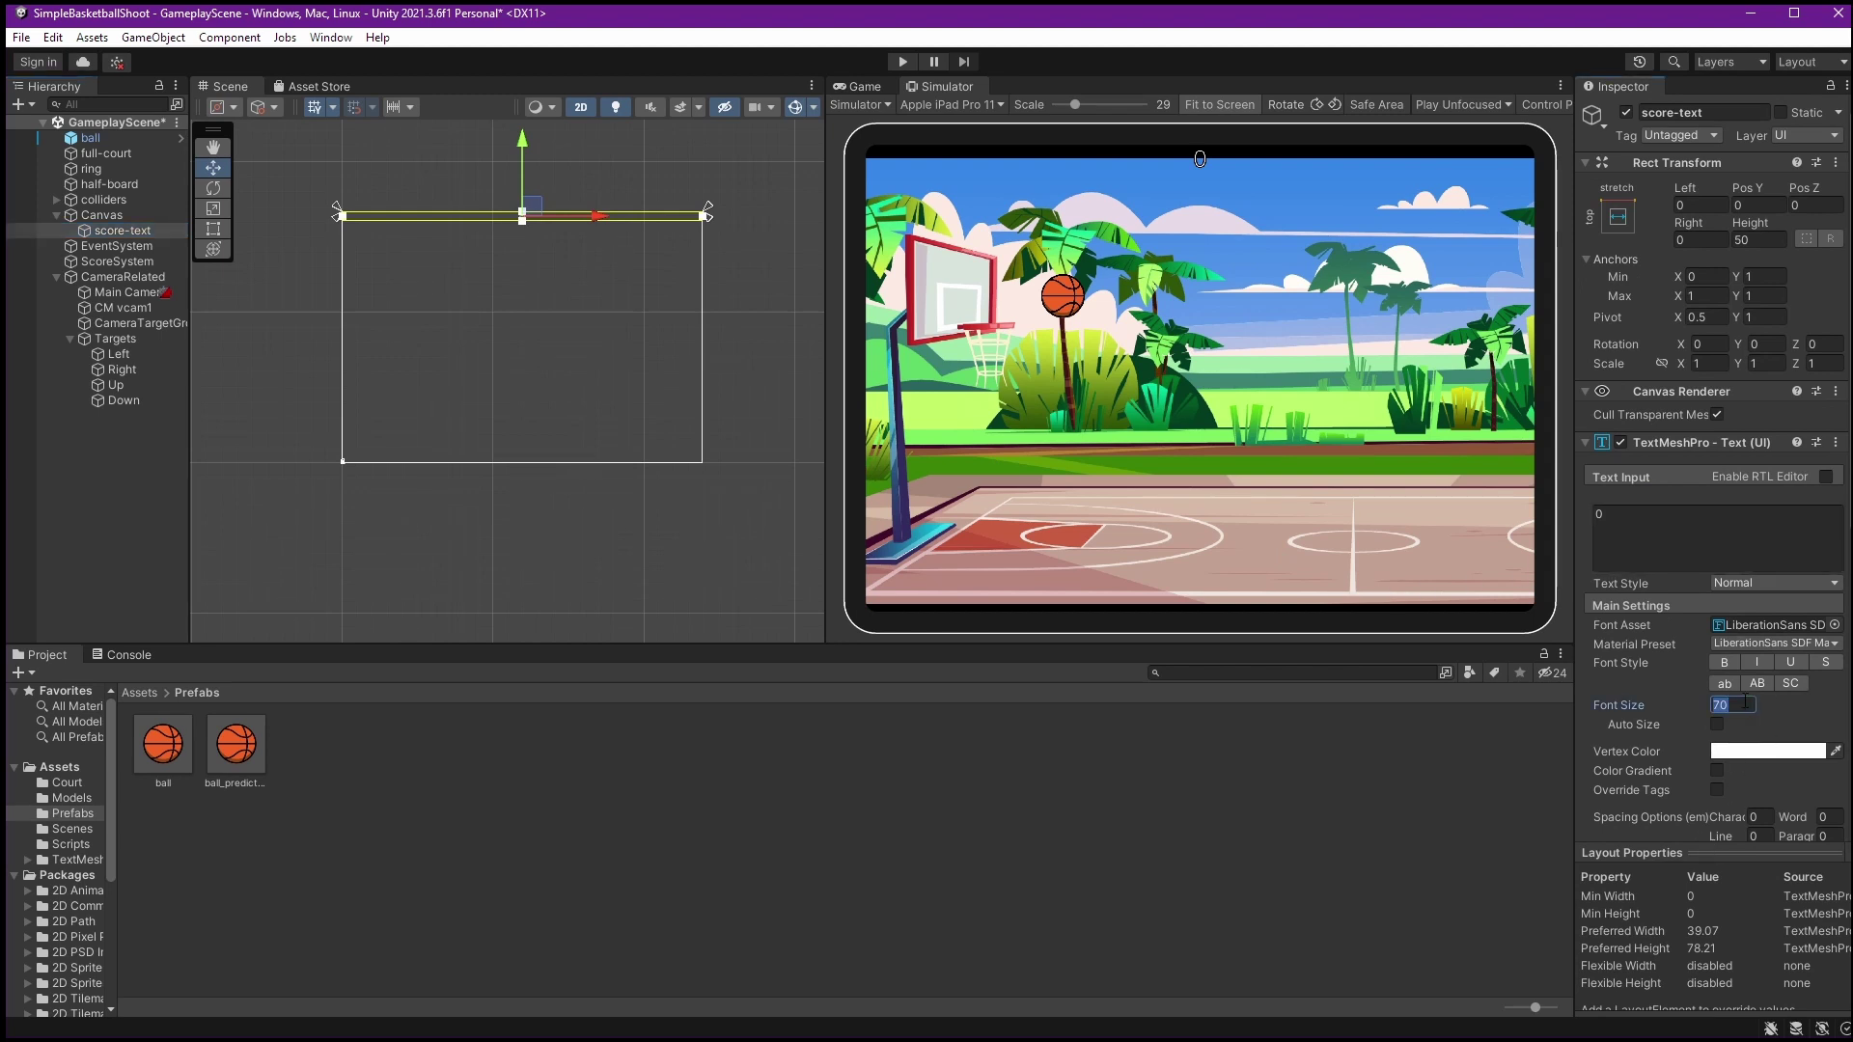
type("100")
Check the enlarged score text on several simulated phones, including the Apple iPhone 12 mini and Xiaomi Redmi 6 Pro
left_click(945, 104)
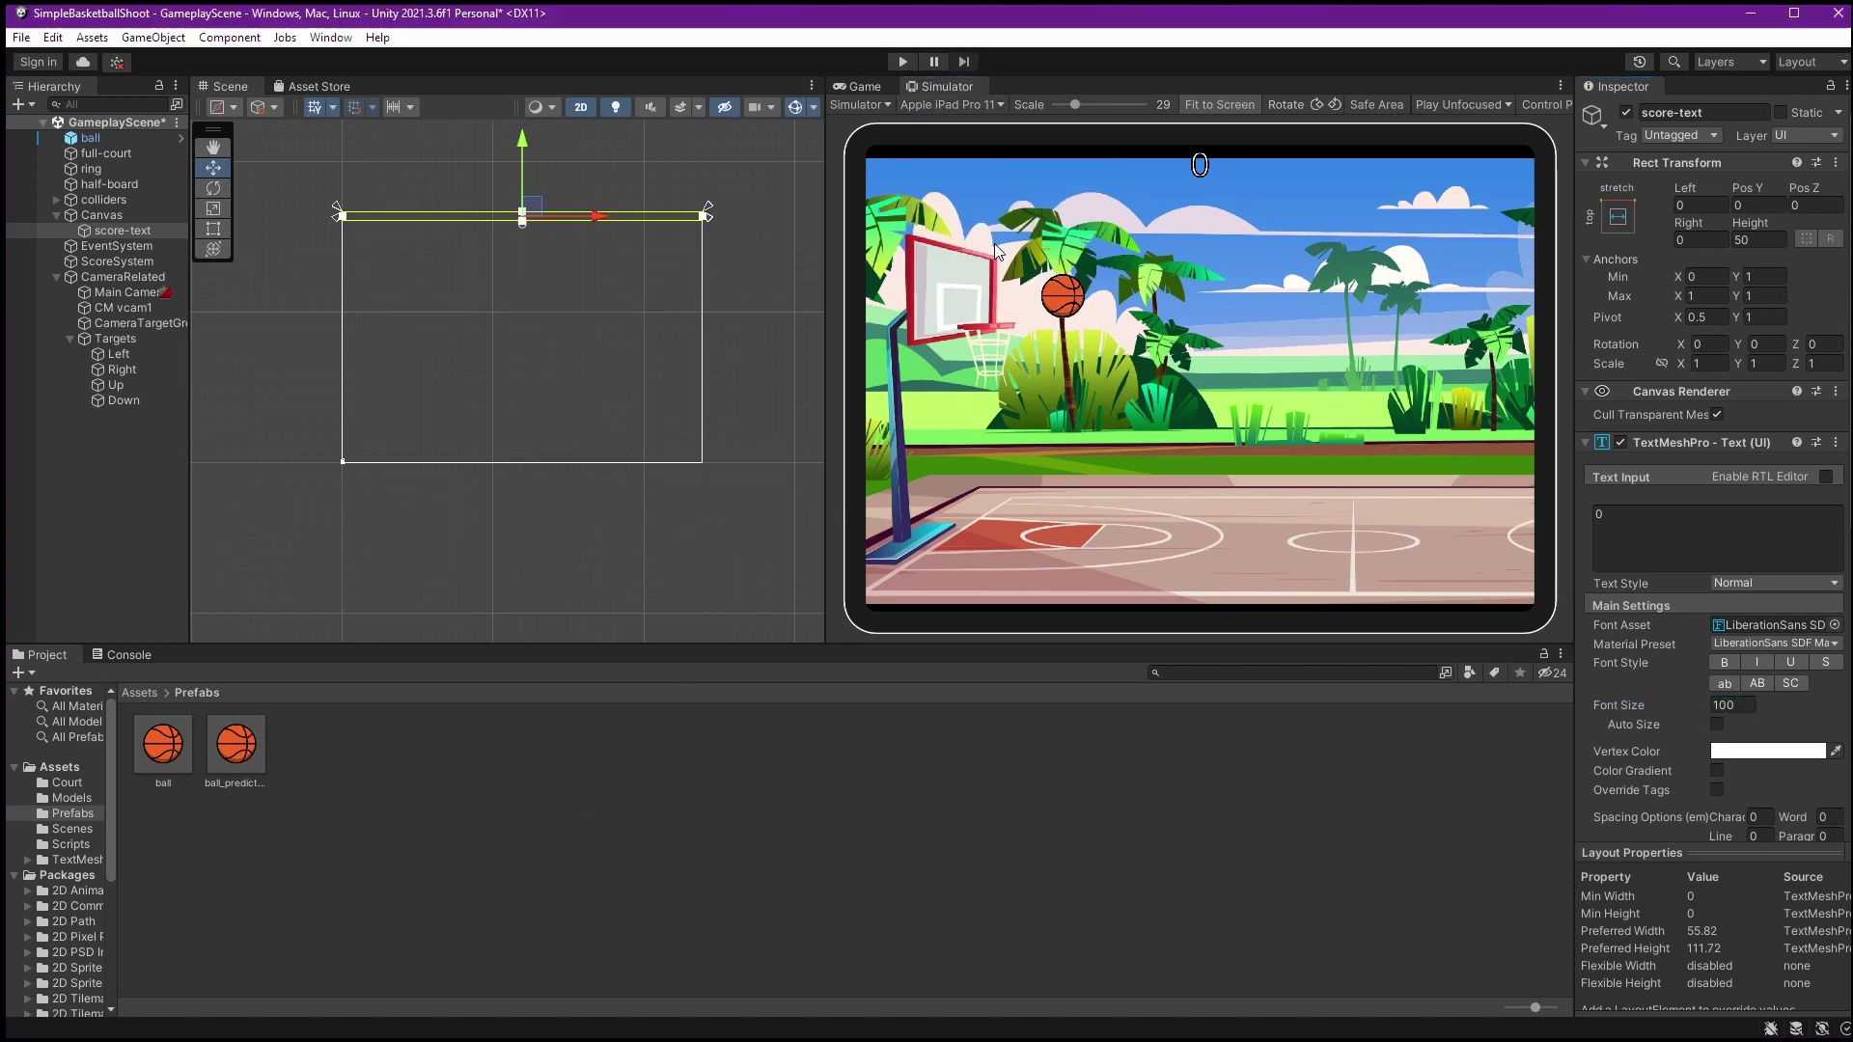
left_click(994, 251)
left_click(964, 104)
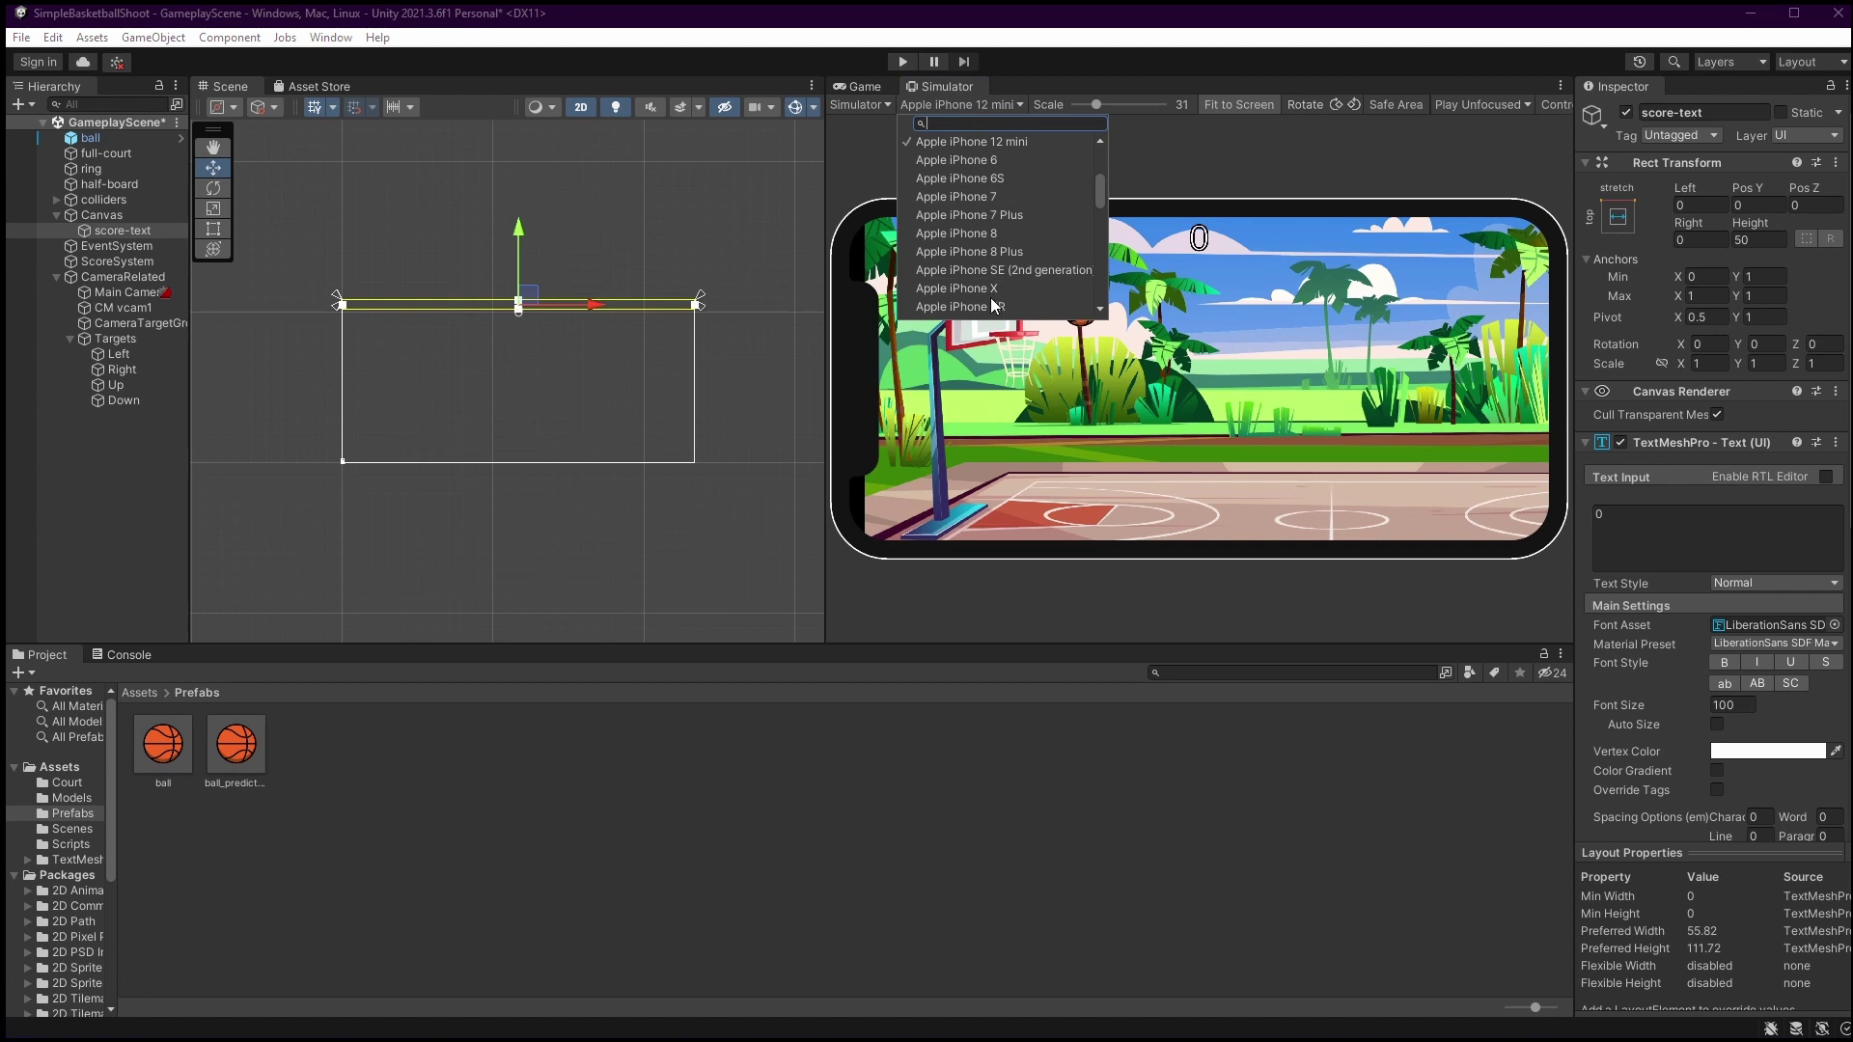
left_click(990, 295)
left_click(959, 104)
scroll(998, 213, "down", 5)
left_click(994, 212)
left_click(965, 104)
scroll(989, 213, "down", 3)
left_click(992, 245)
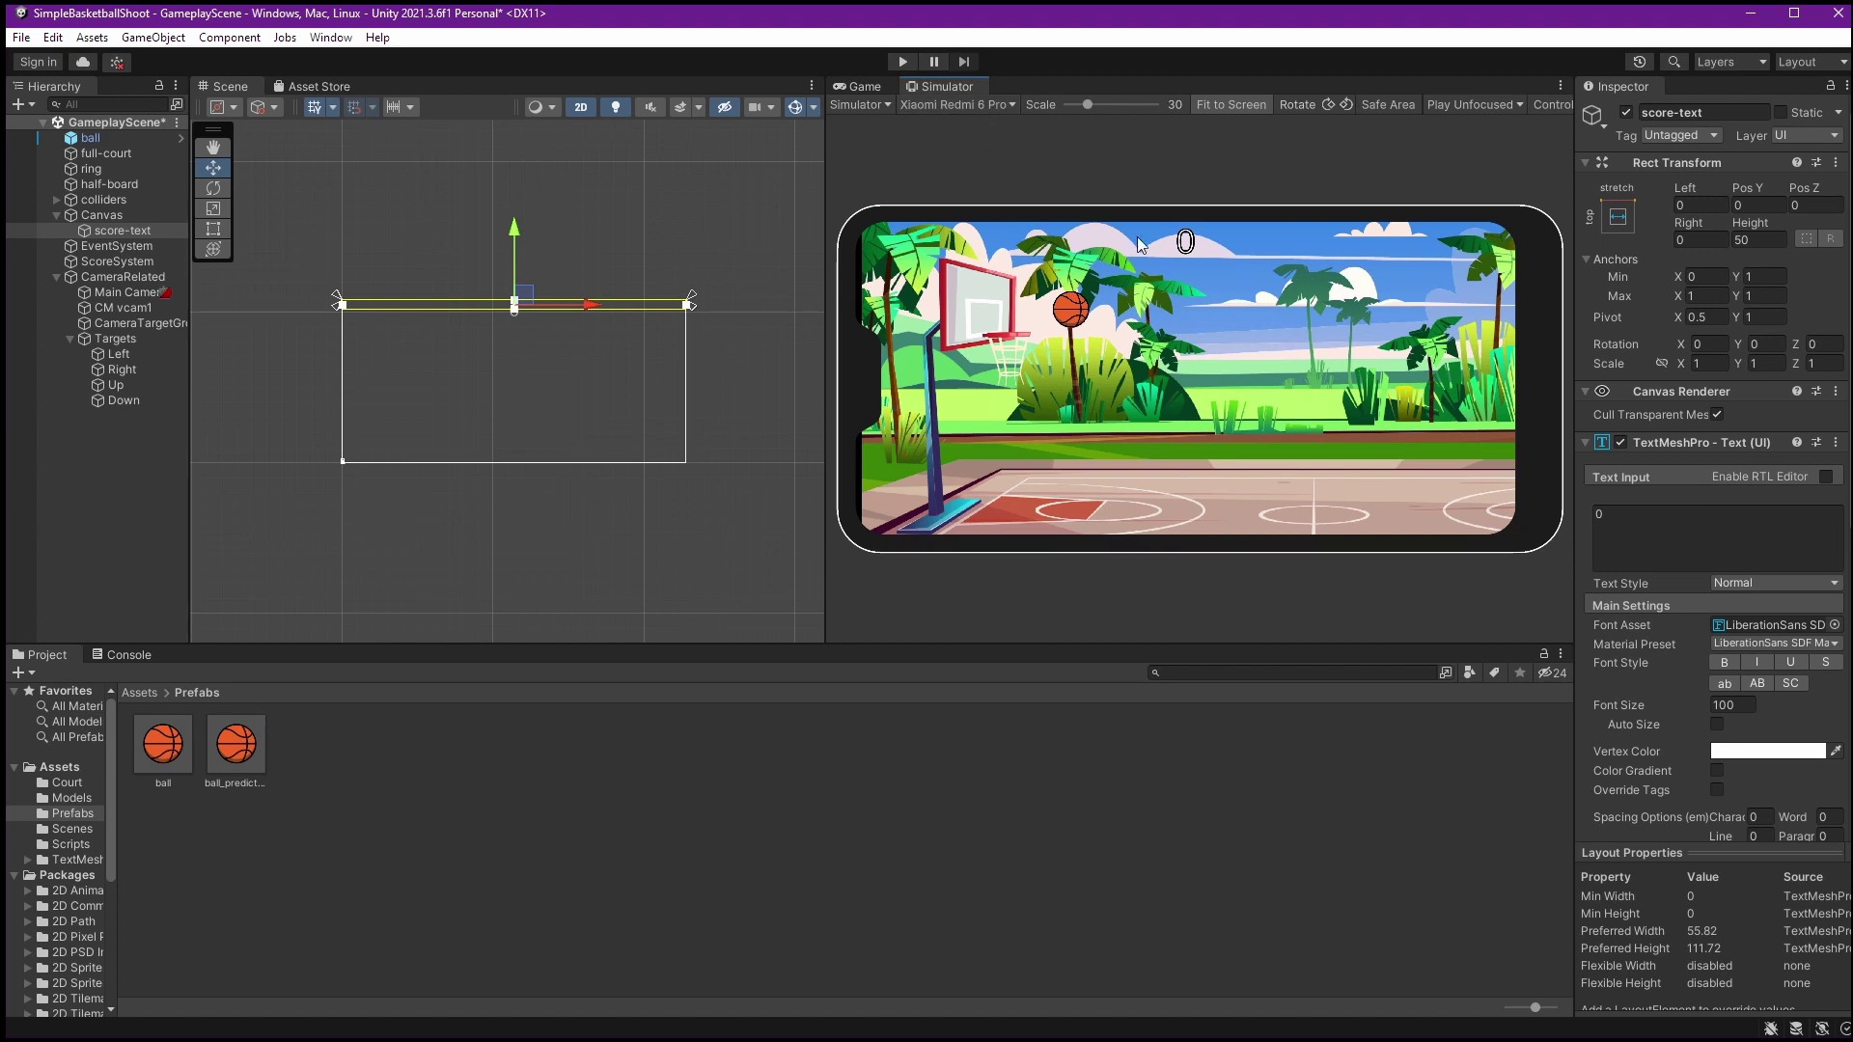
Compare the score text on the simulated Xiaomi Mi Note Pro, Samsung Galaxy J7 (2017) and Apple iPad Air
left_click(994, 100)
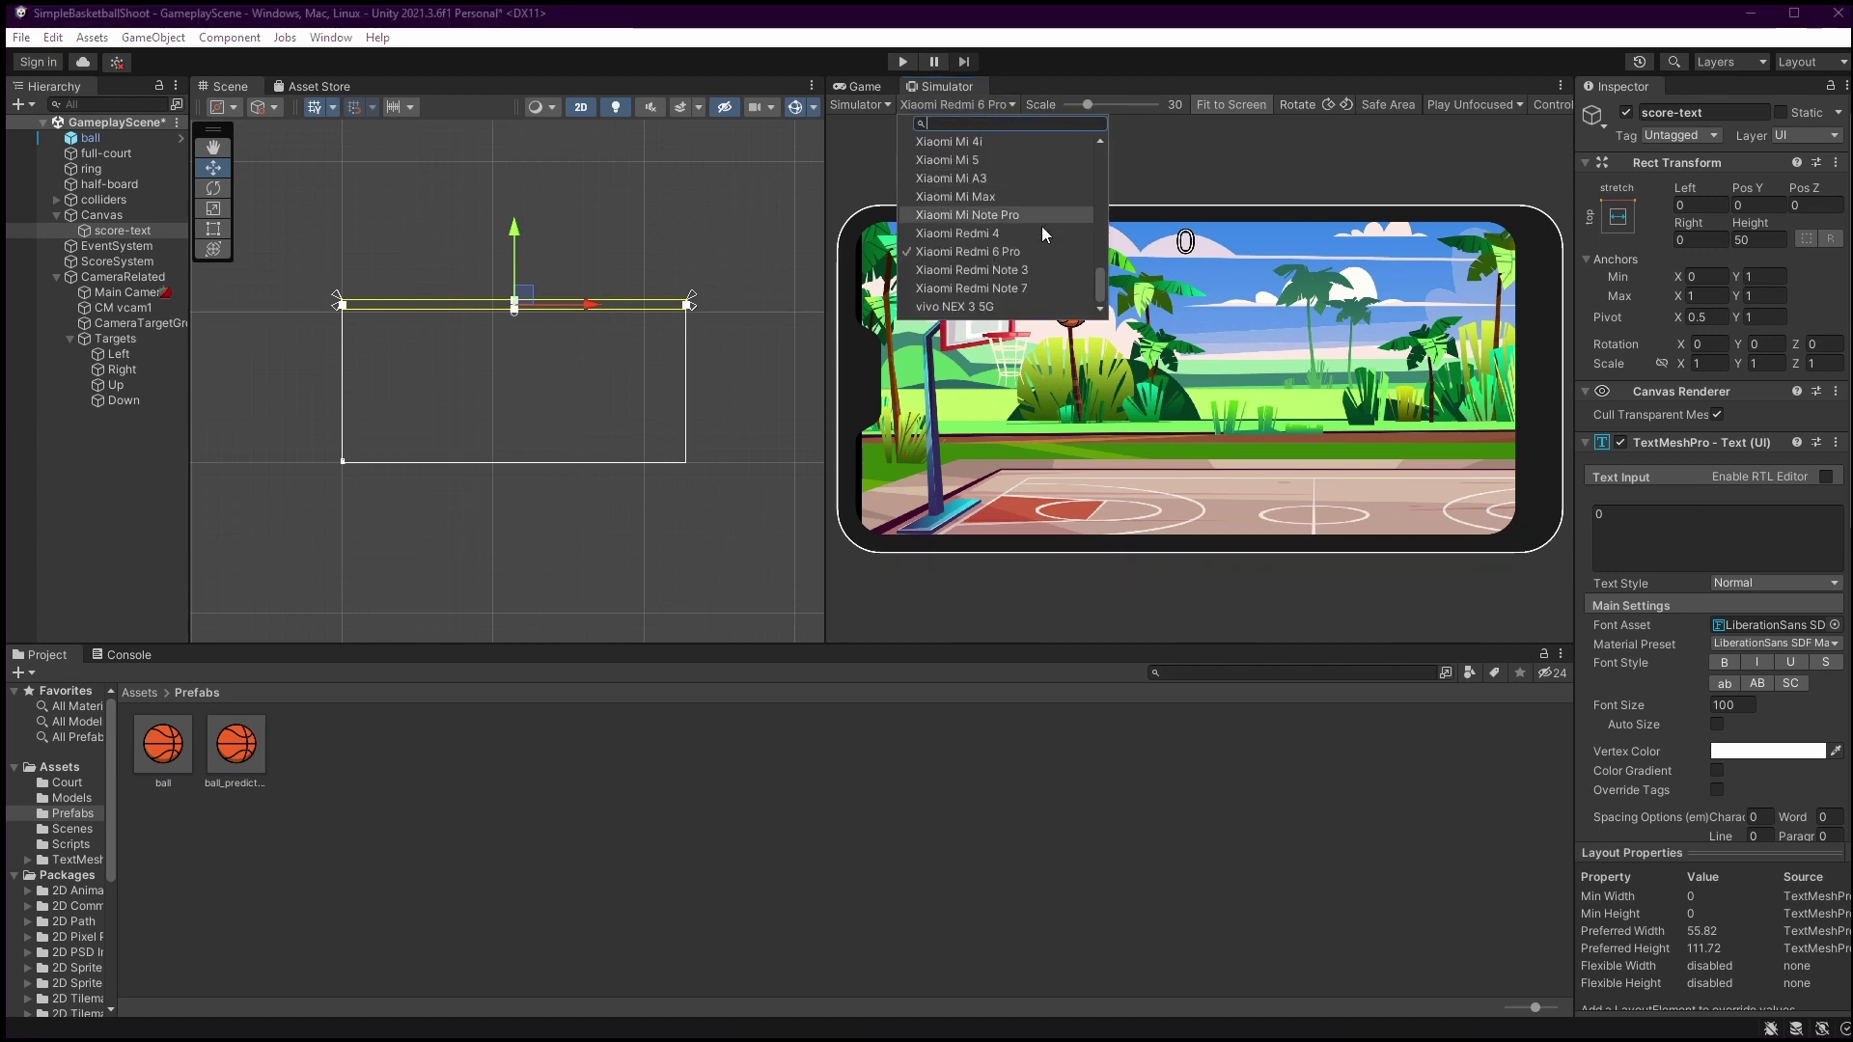
left_click(1038, 254)
left_click(986, 107)
scroll(986, 201, "up", 10)
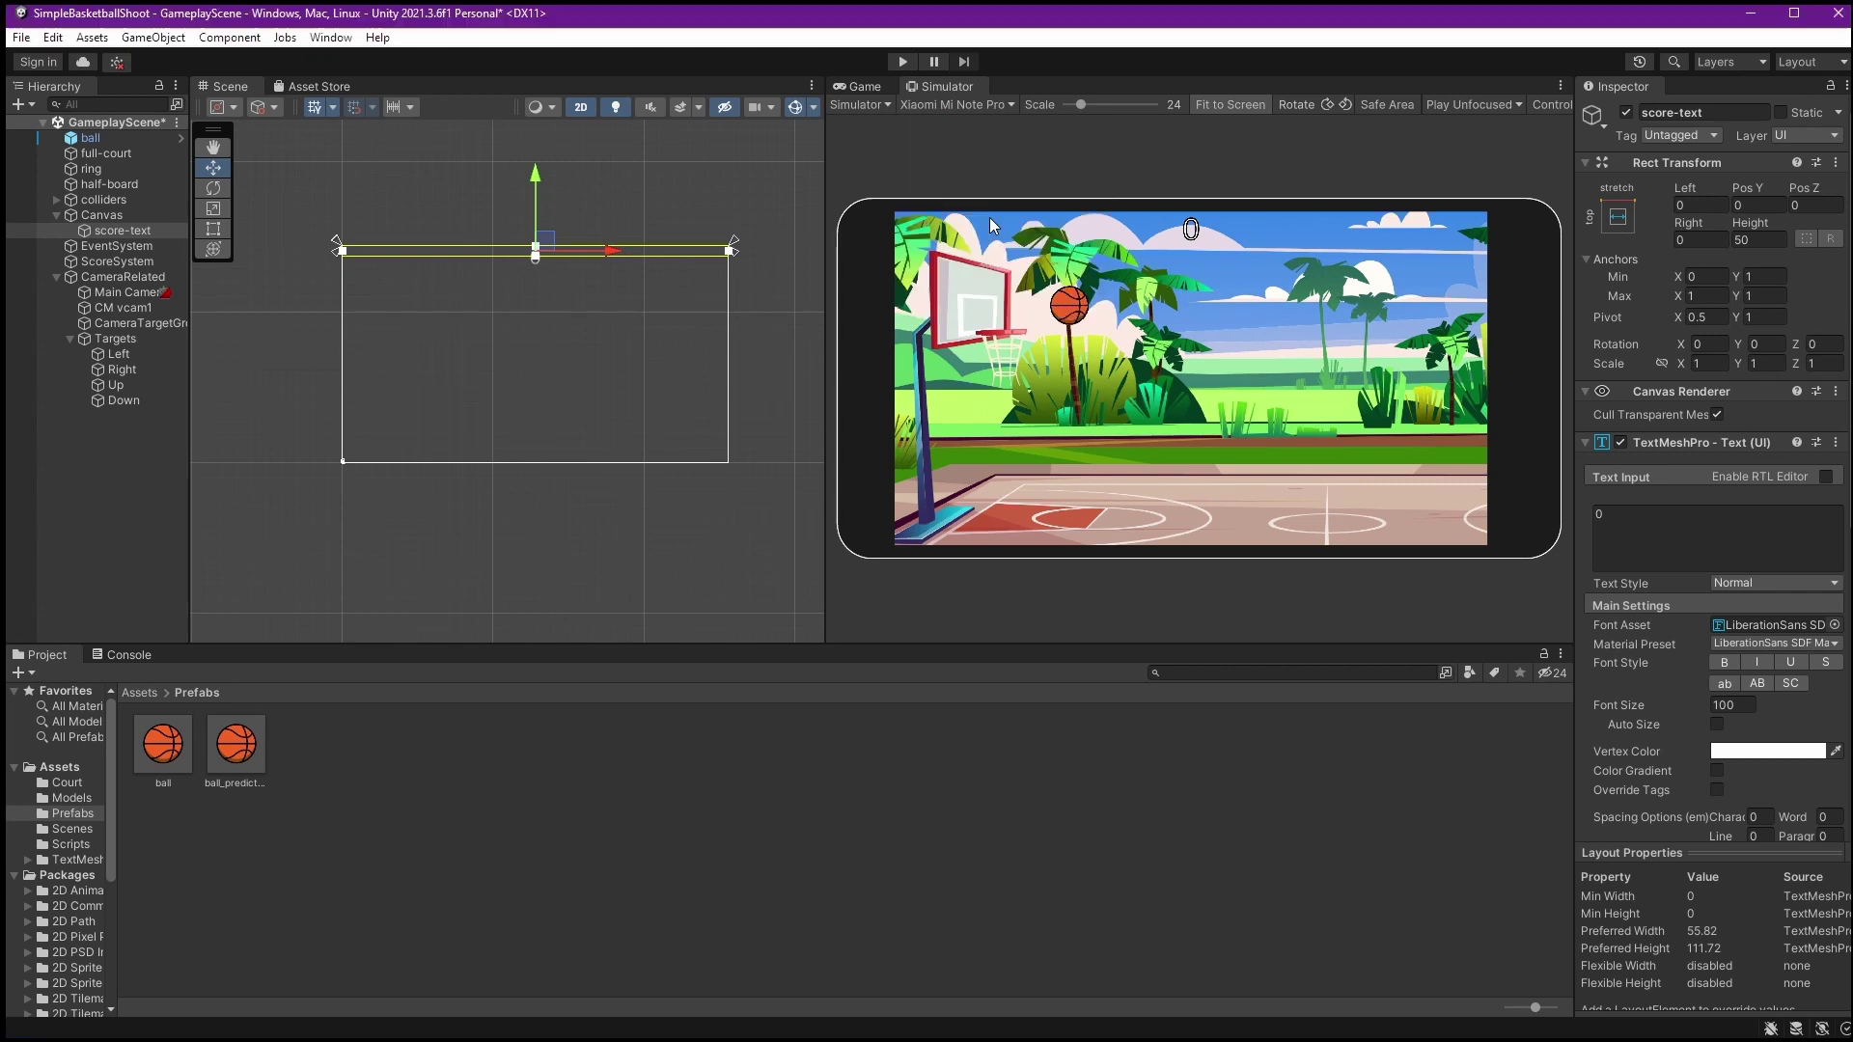
left_click(988, 217)
left_click(1004, 106)
scroll(994, 159, "up", 10)
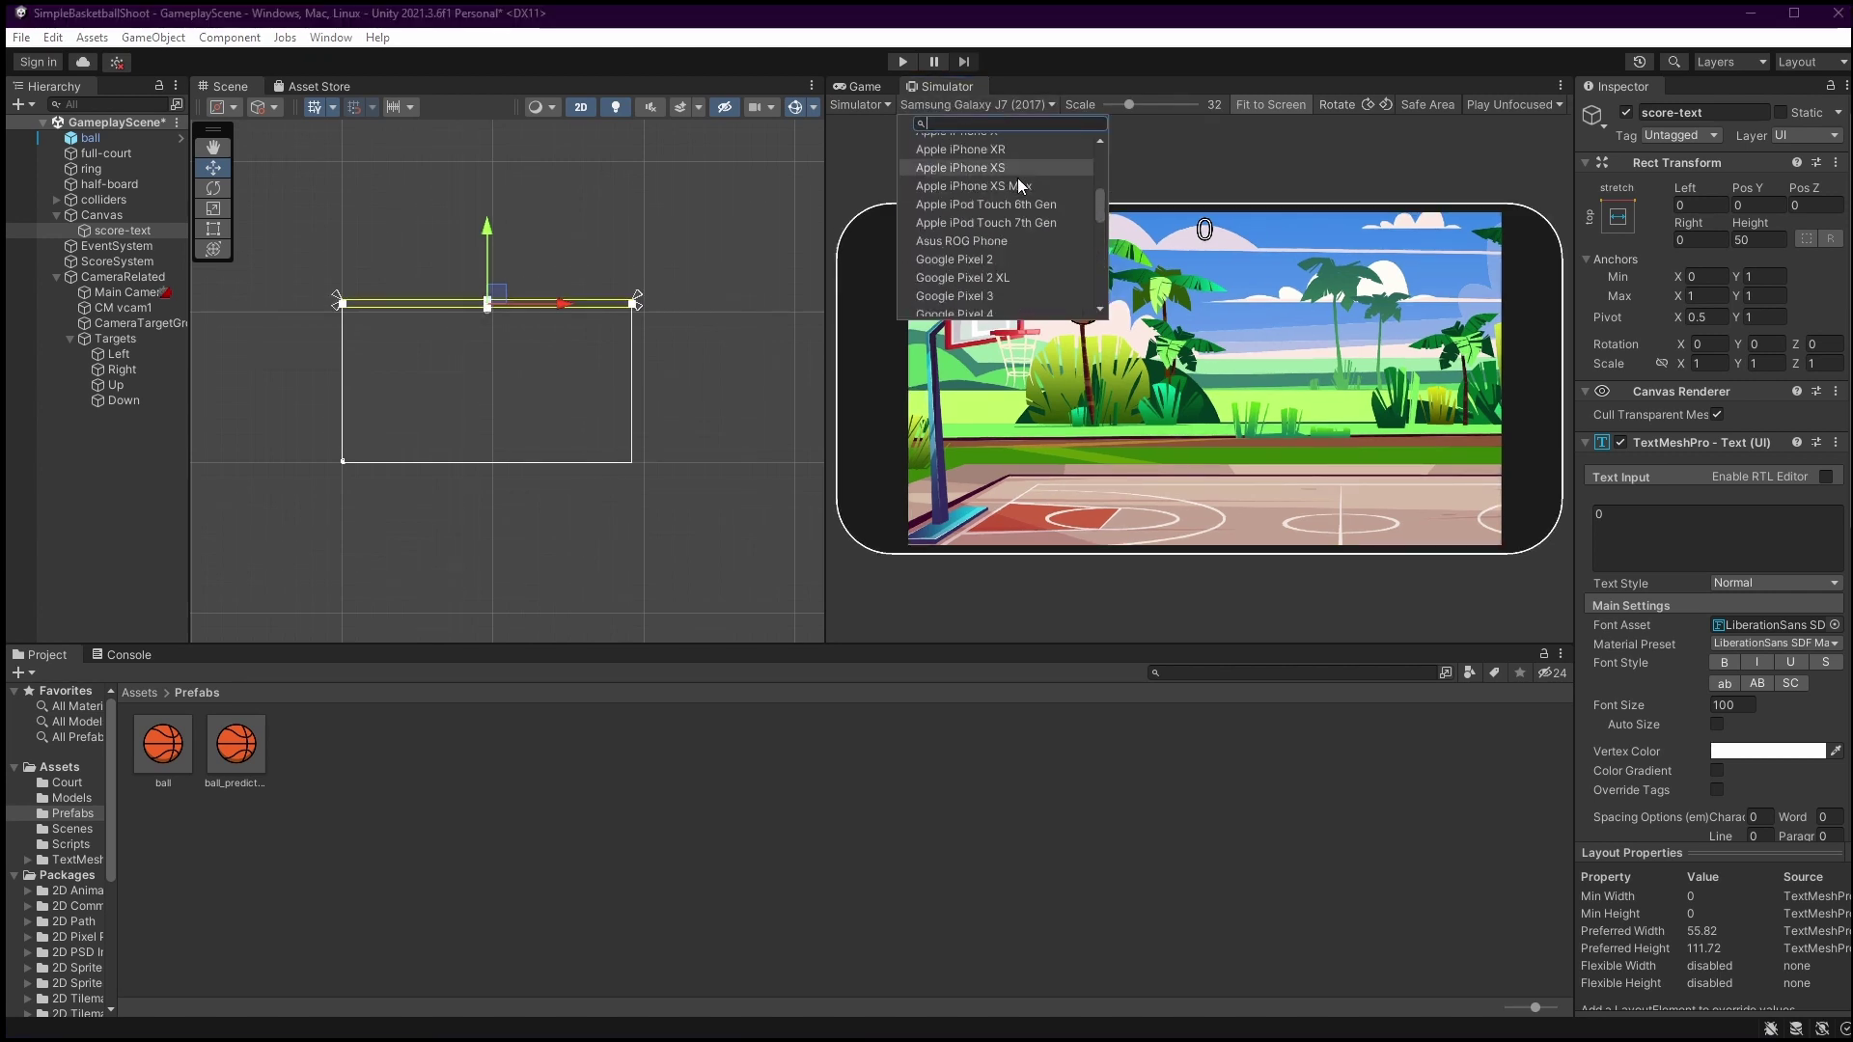
left_click(1002, 158)
left_click(986, 104)
scroll(994, 222, "up", 3)
scroll(1005, 186, "up", 2)
left_click(1004, 187)
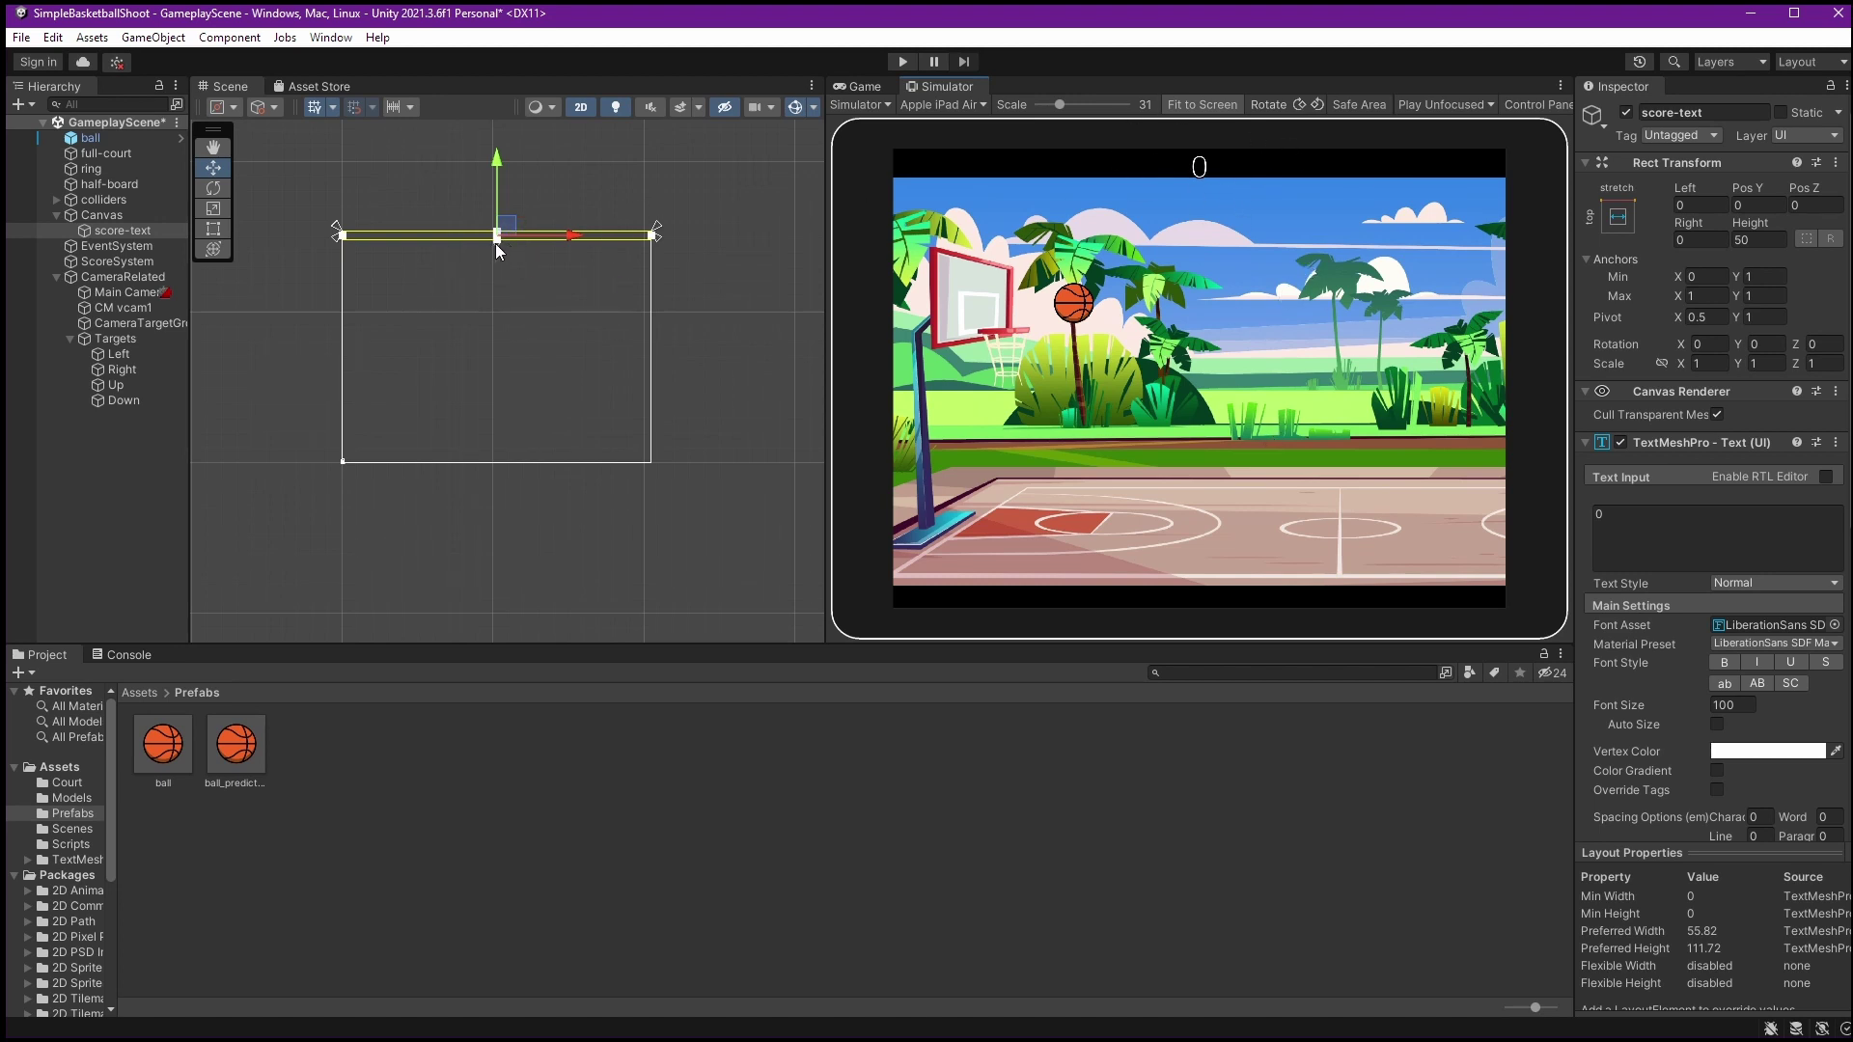
Extend the score-text box slightly downward in the scene and set its vertical text alignment to Bottom
scroll(547, 232, "up", 5)
scroll(528, 232, "up", 2)
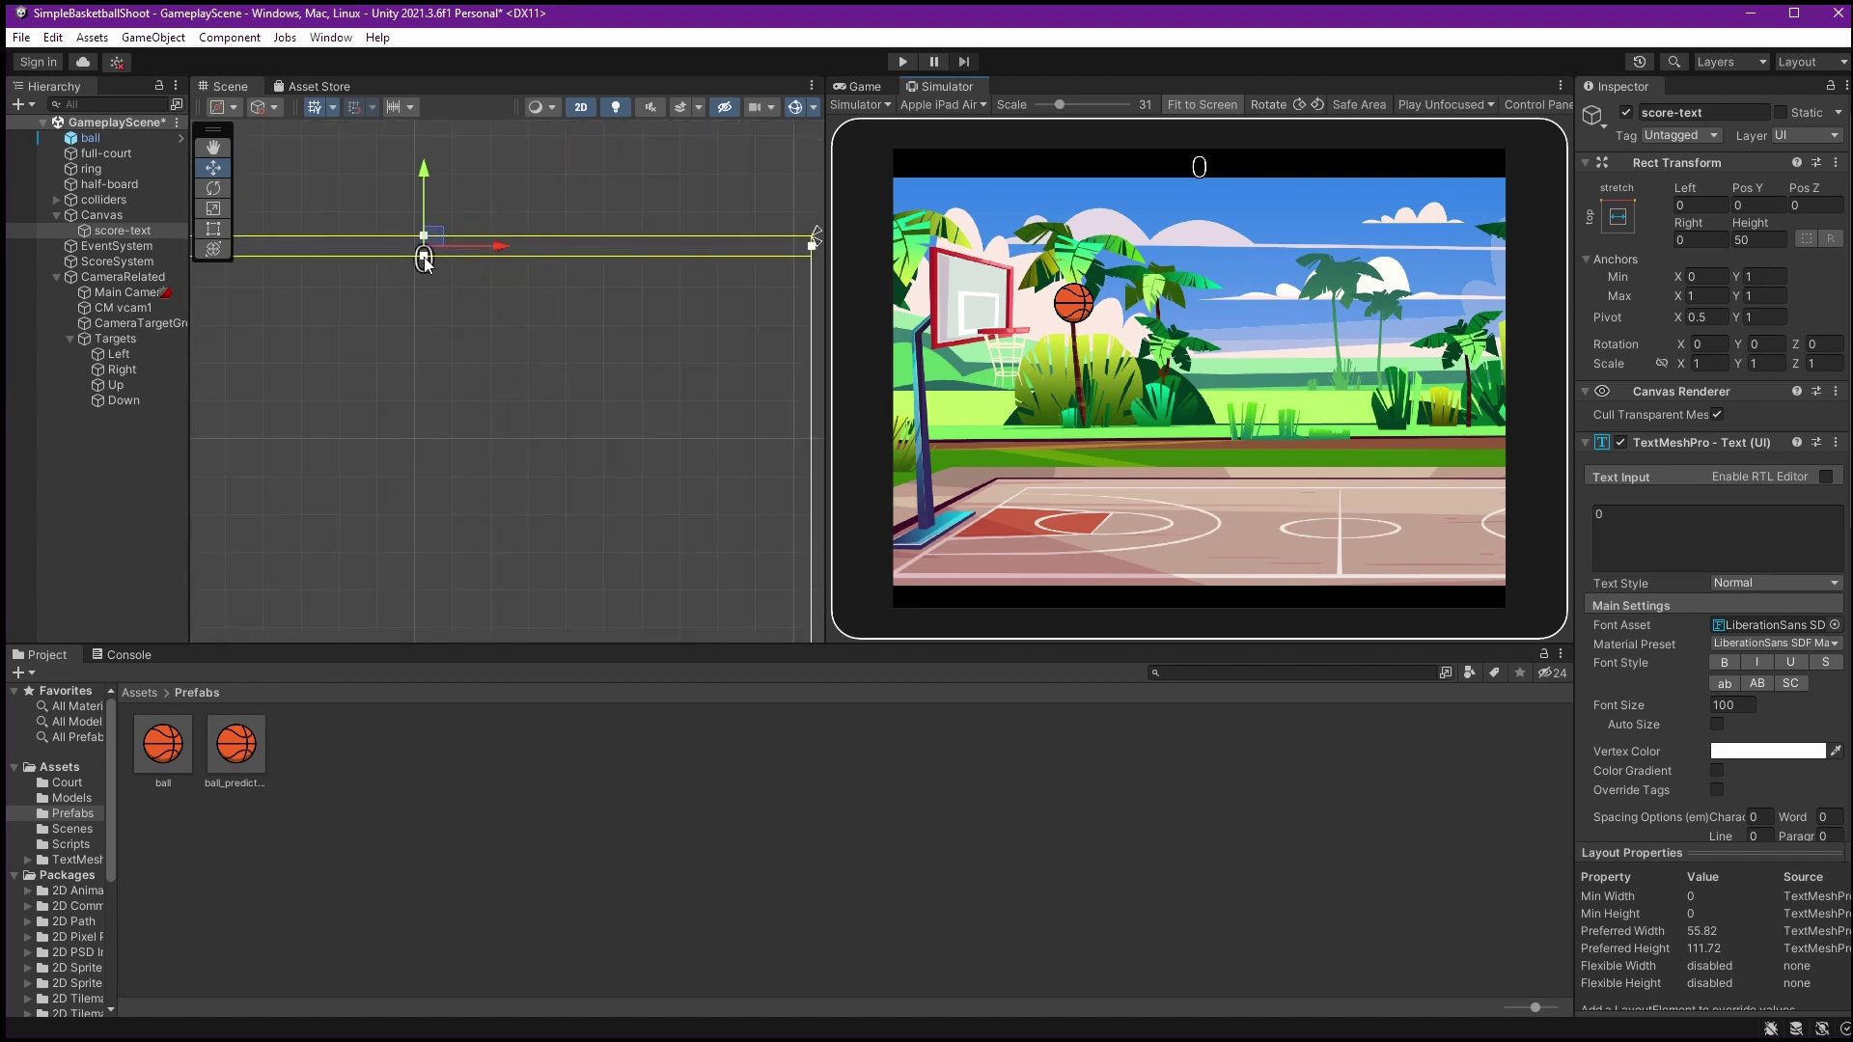
mouse_move(425, 258)
left_mouse_down()
mouse_move(383, 457)
mouse_move(442, 263)
left_mouse_up()
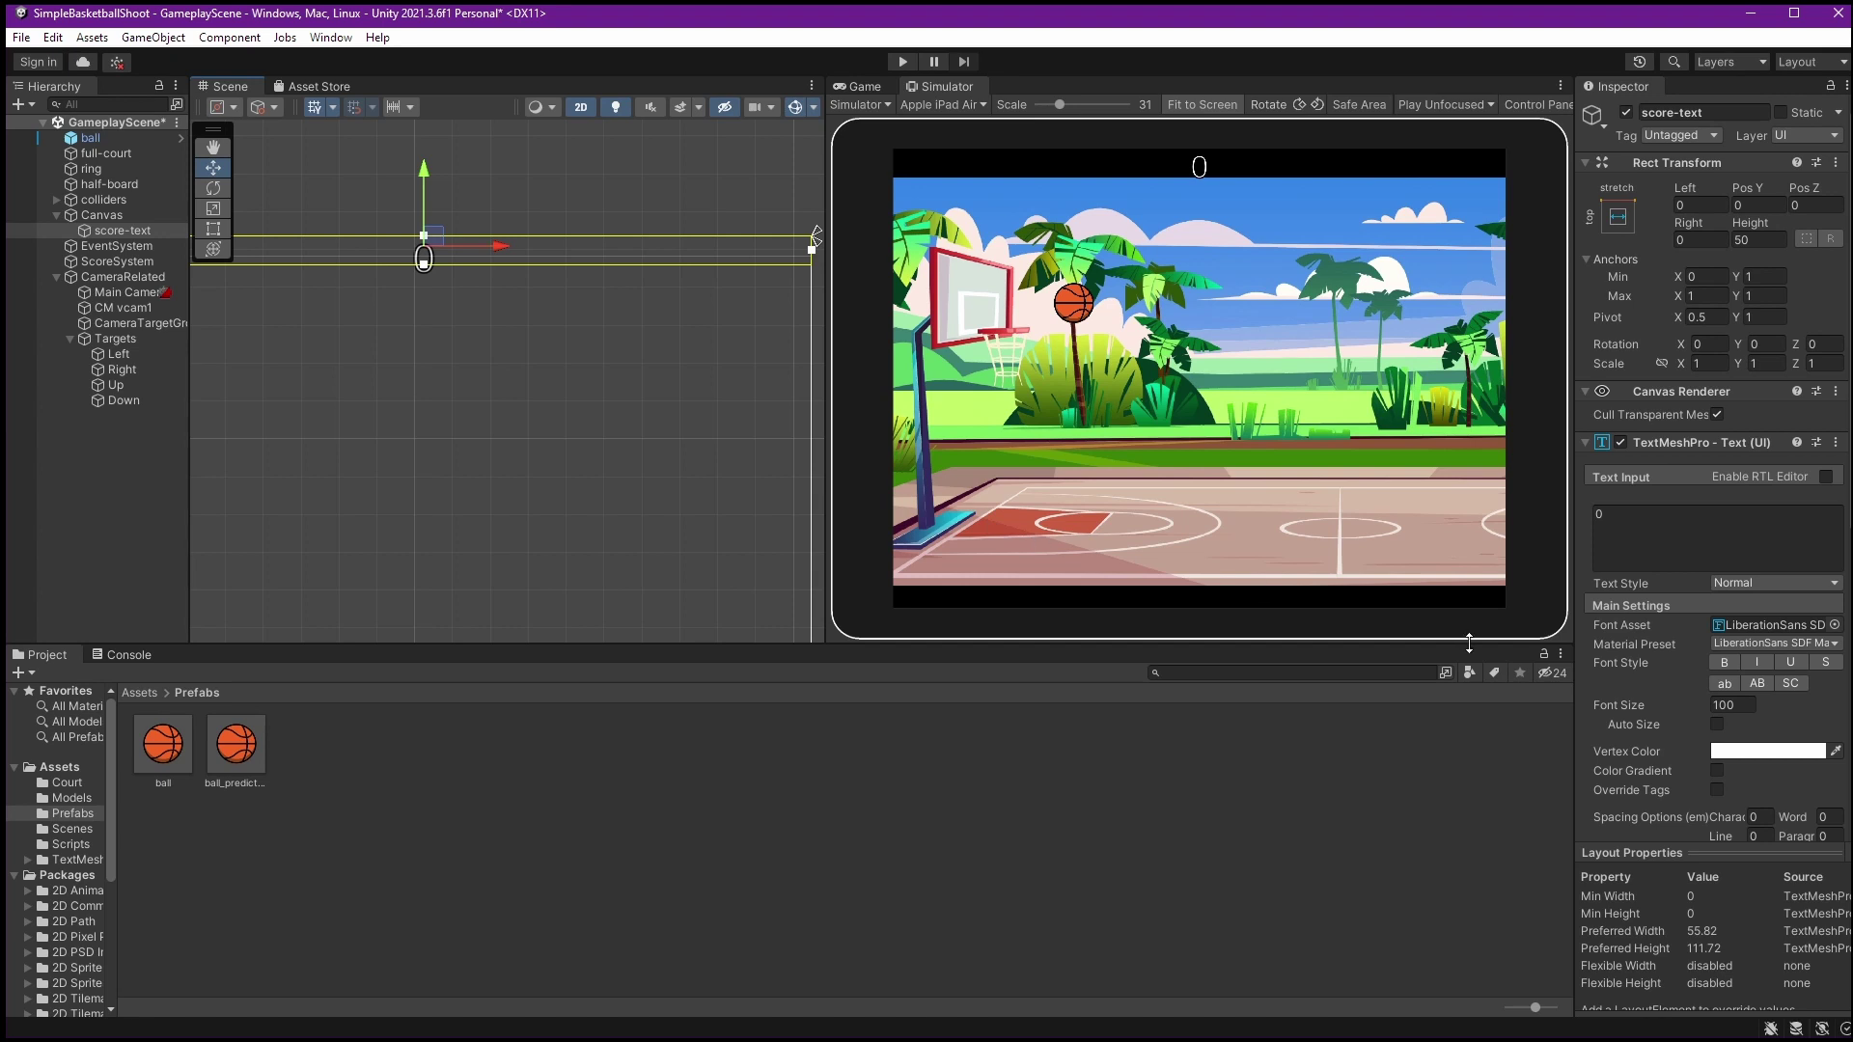
scroll(1753, 691, "down", 1)
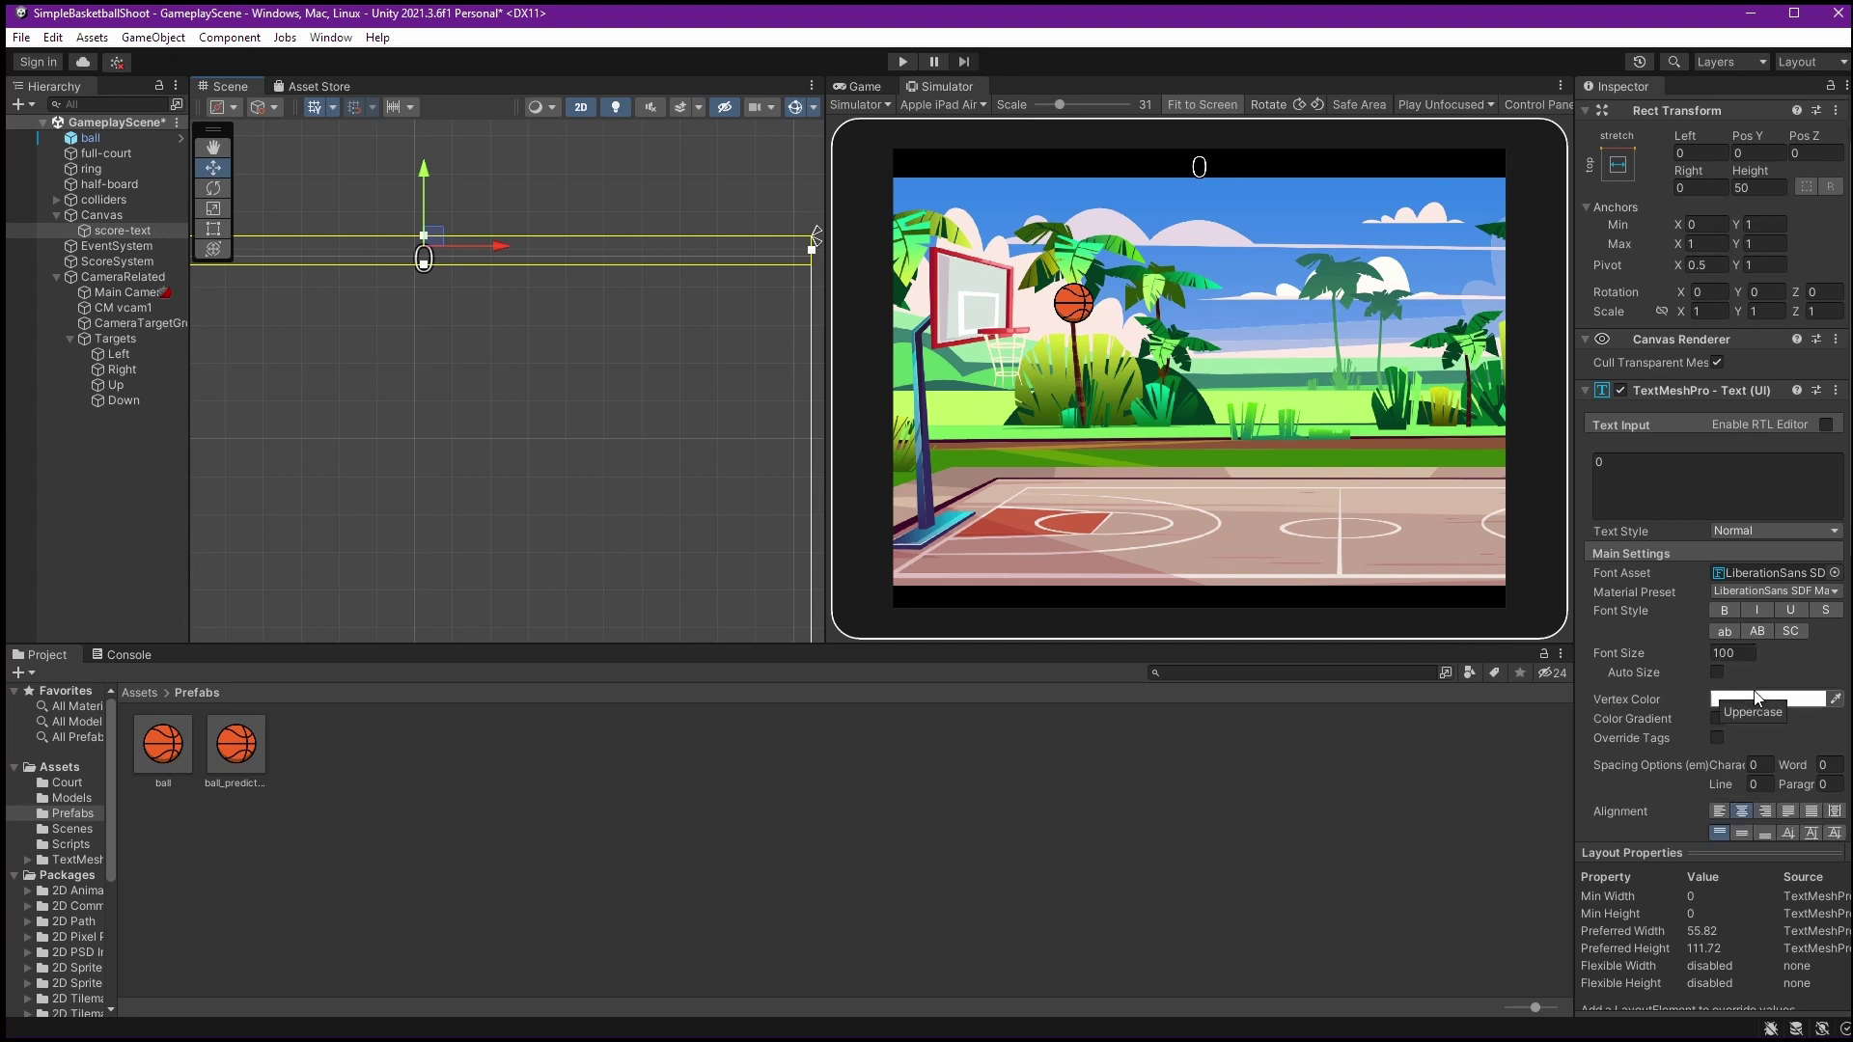
scroll(1752, 691, "down", 1)
scroll(1753, 691, "down", 1)
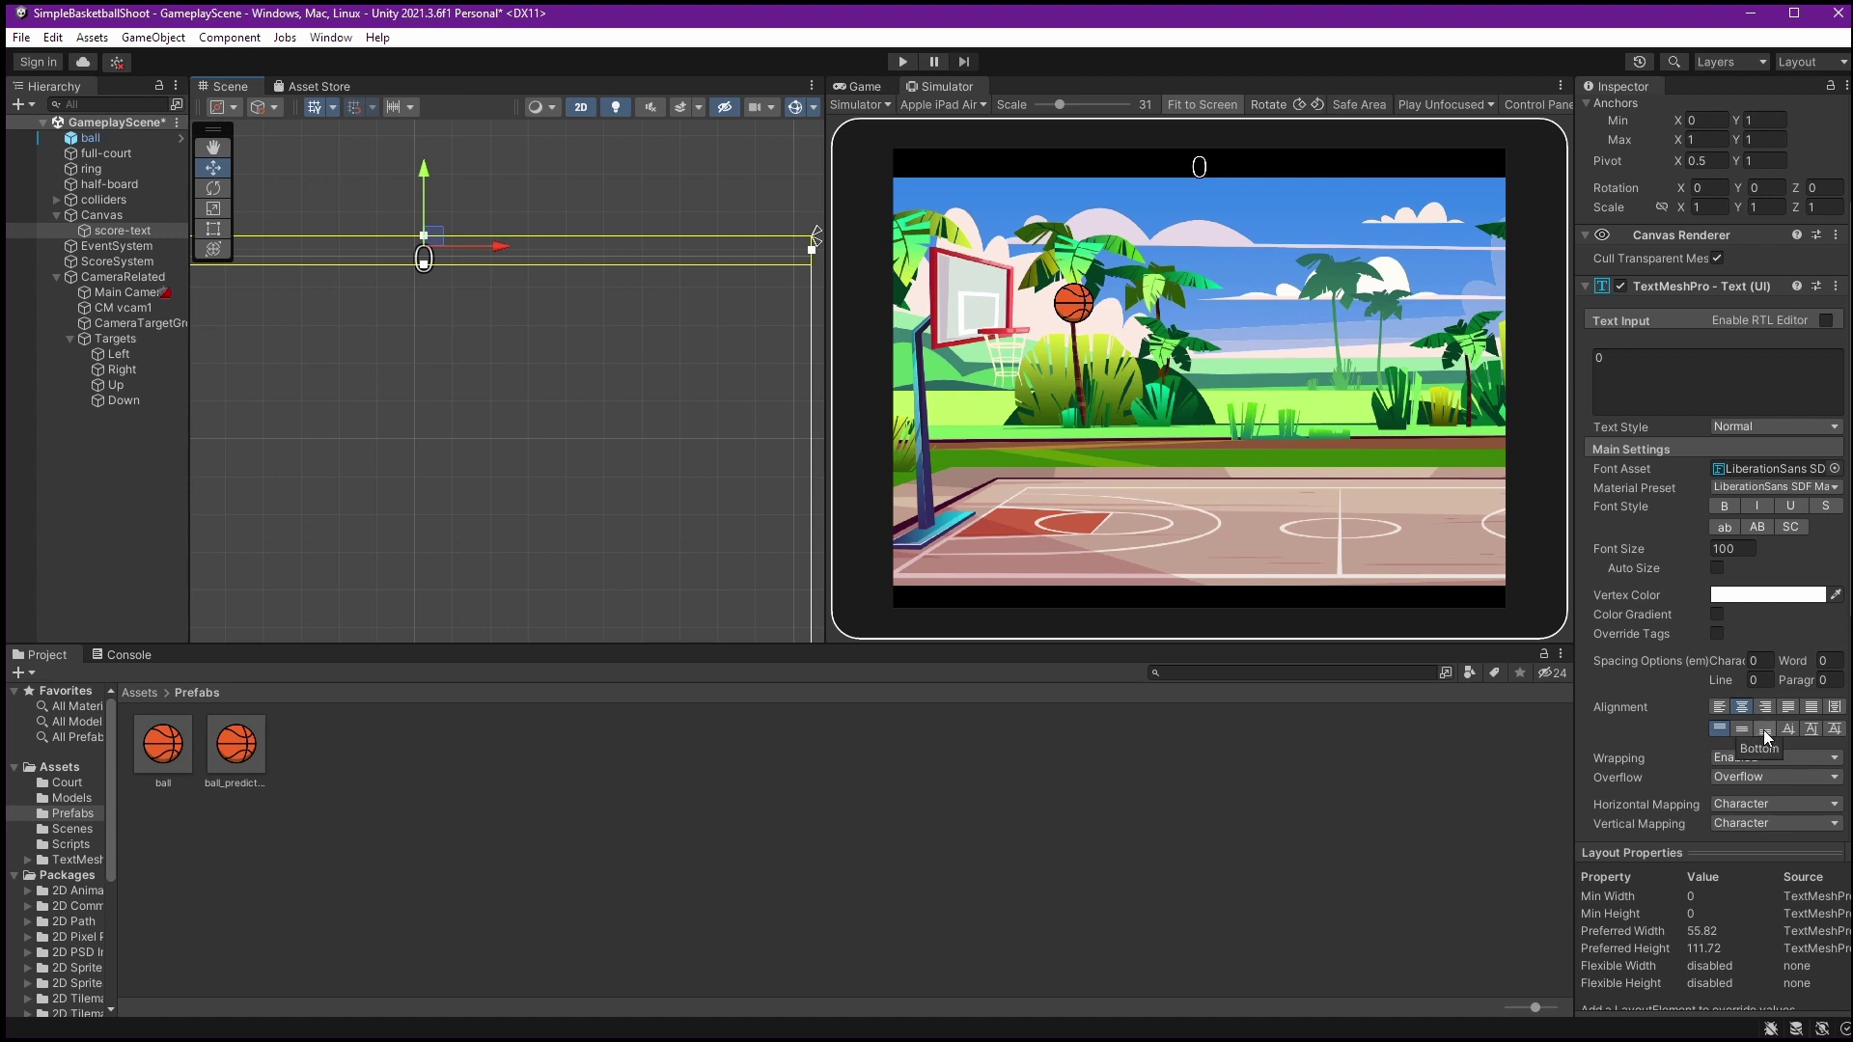
left_click(1764, 730)
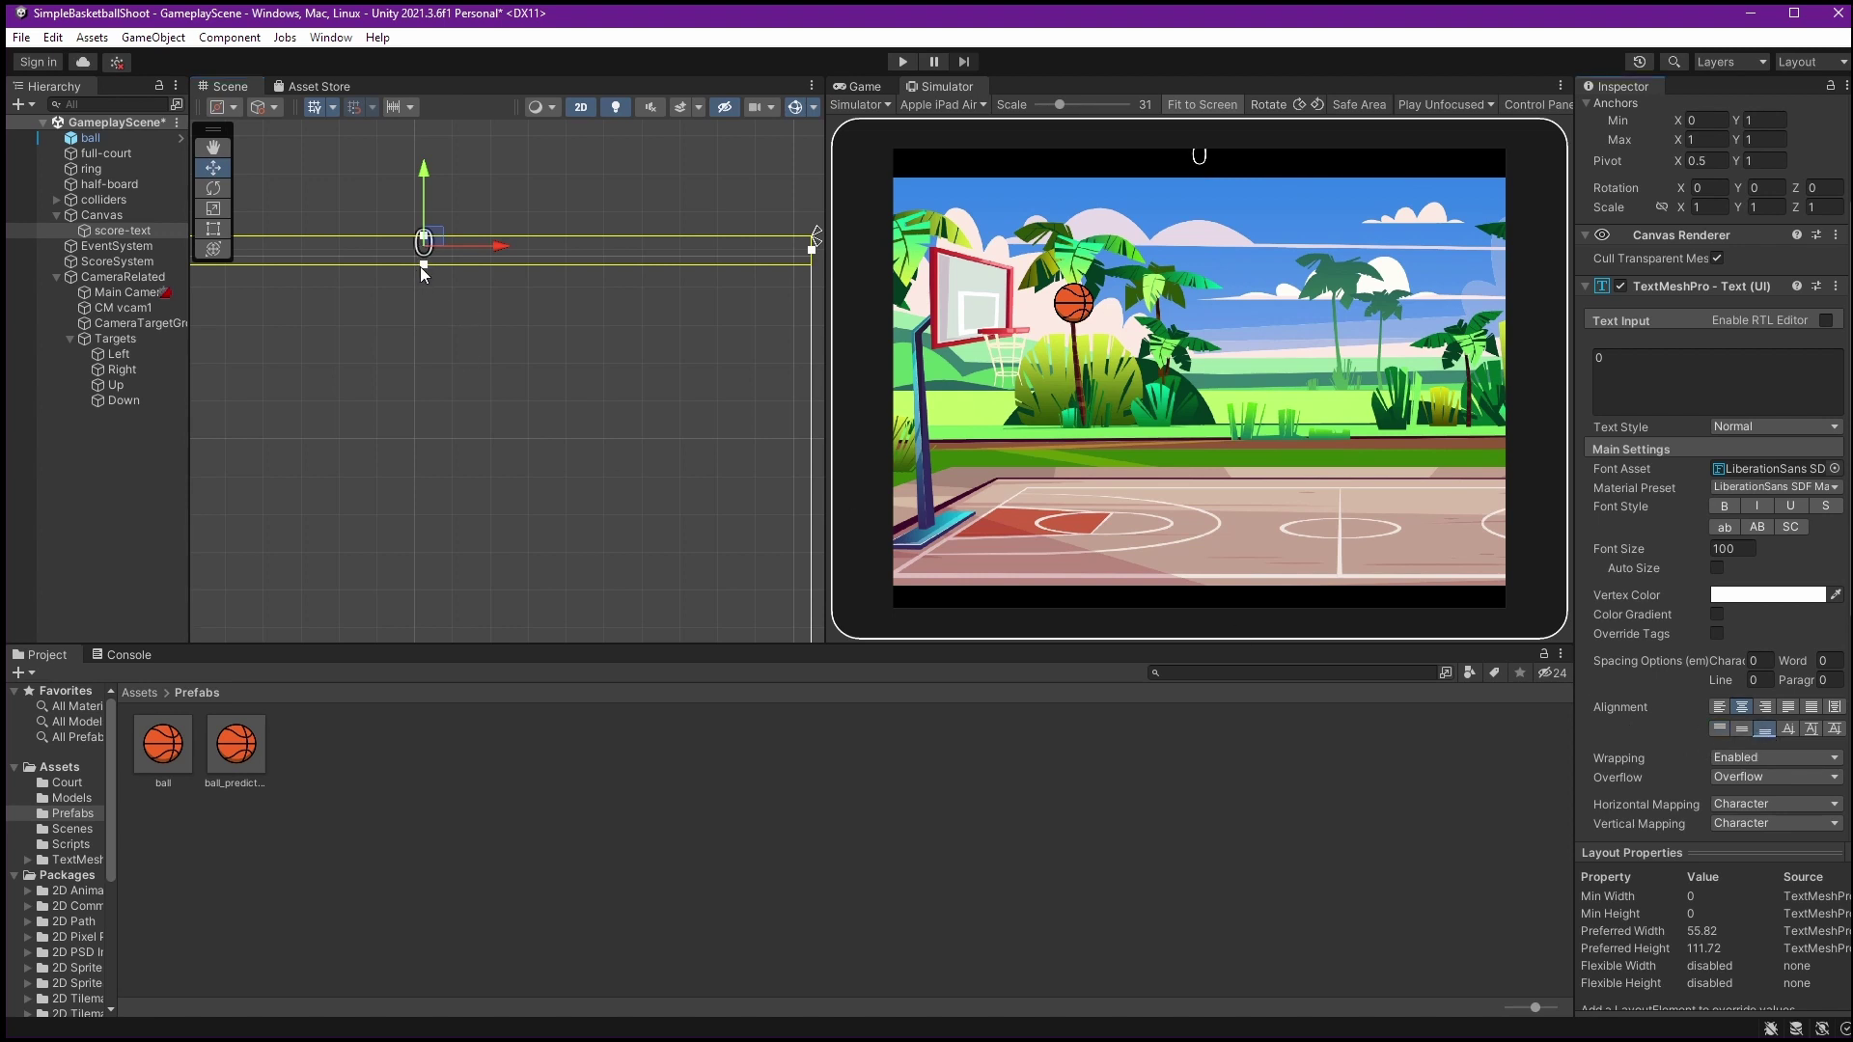
Stretch the bottom edge of the score-text box well downward so the score sits lower on the screen
left_click_drag(425, 265, 430, 307)
key("ctrl+z")
left_click_drag(445, 309, 446, 328)
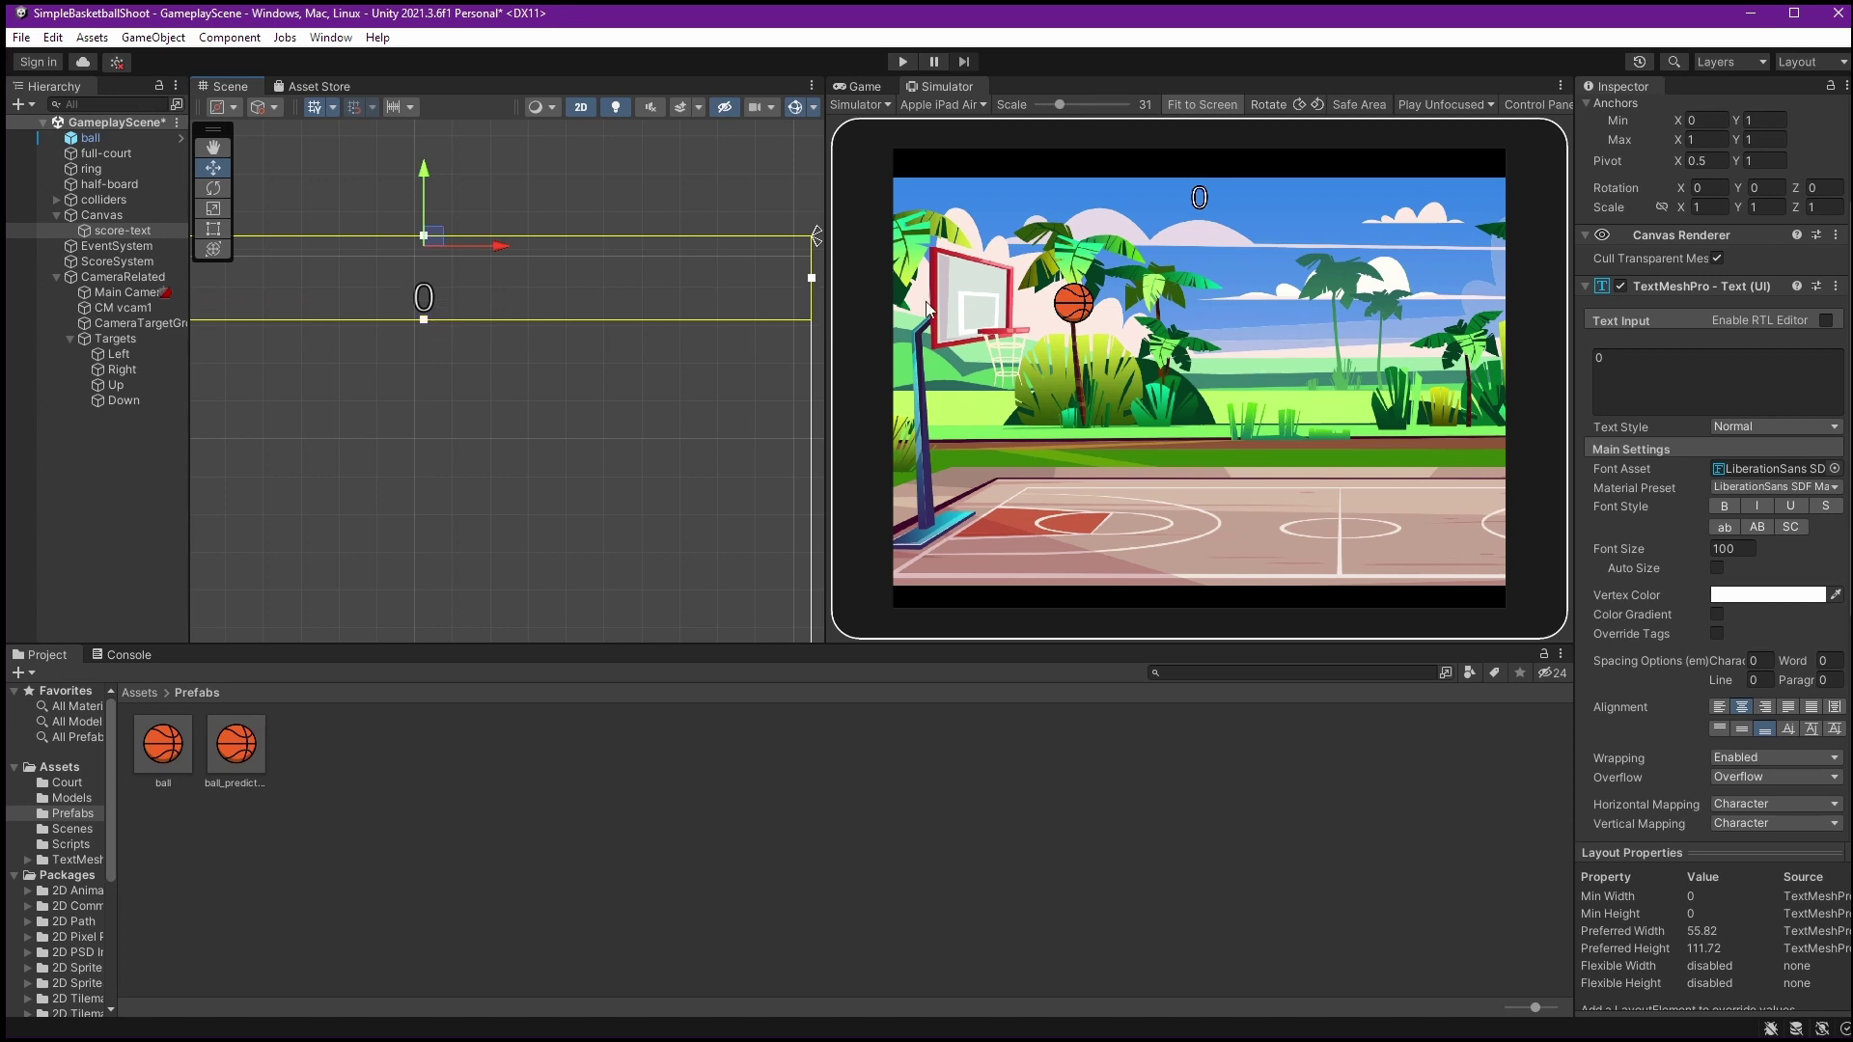
Simulate the Google Pixel 4 and move the score-text box slightly upward in the scene
left_click(942, 103)
scroll(1004, 275, "down", 5)
left_click(1034, 251)
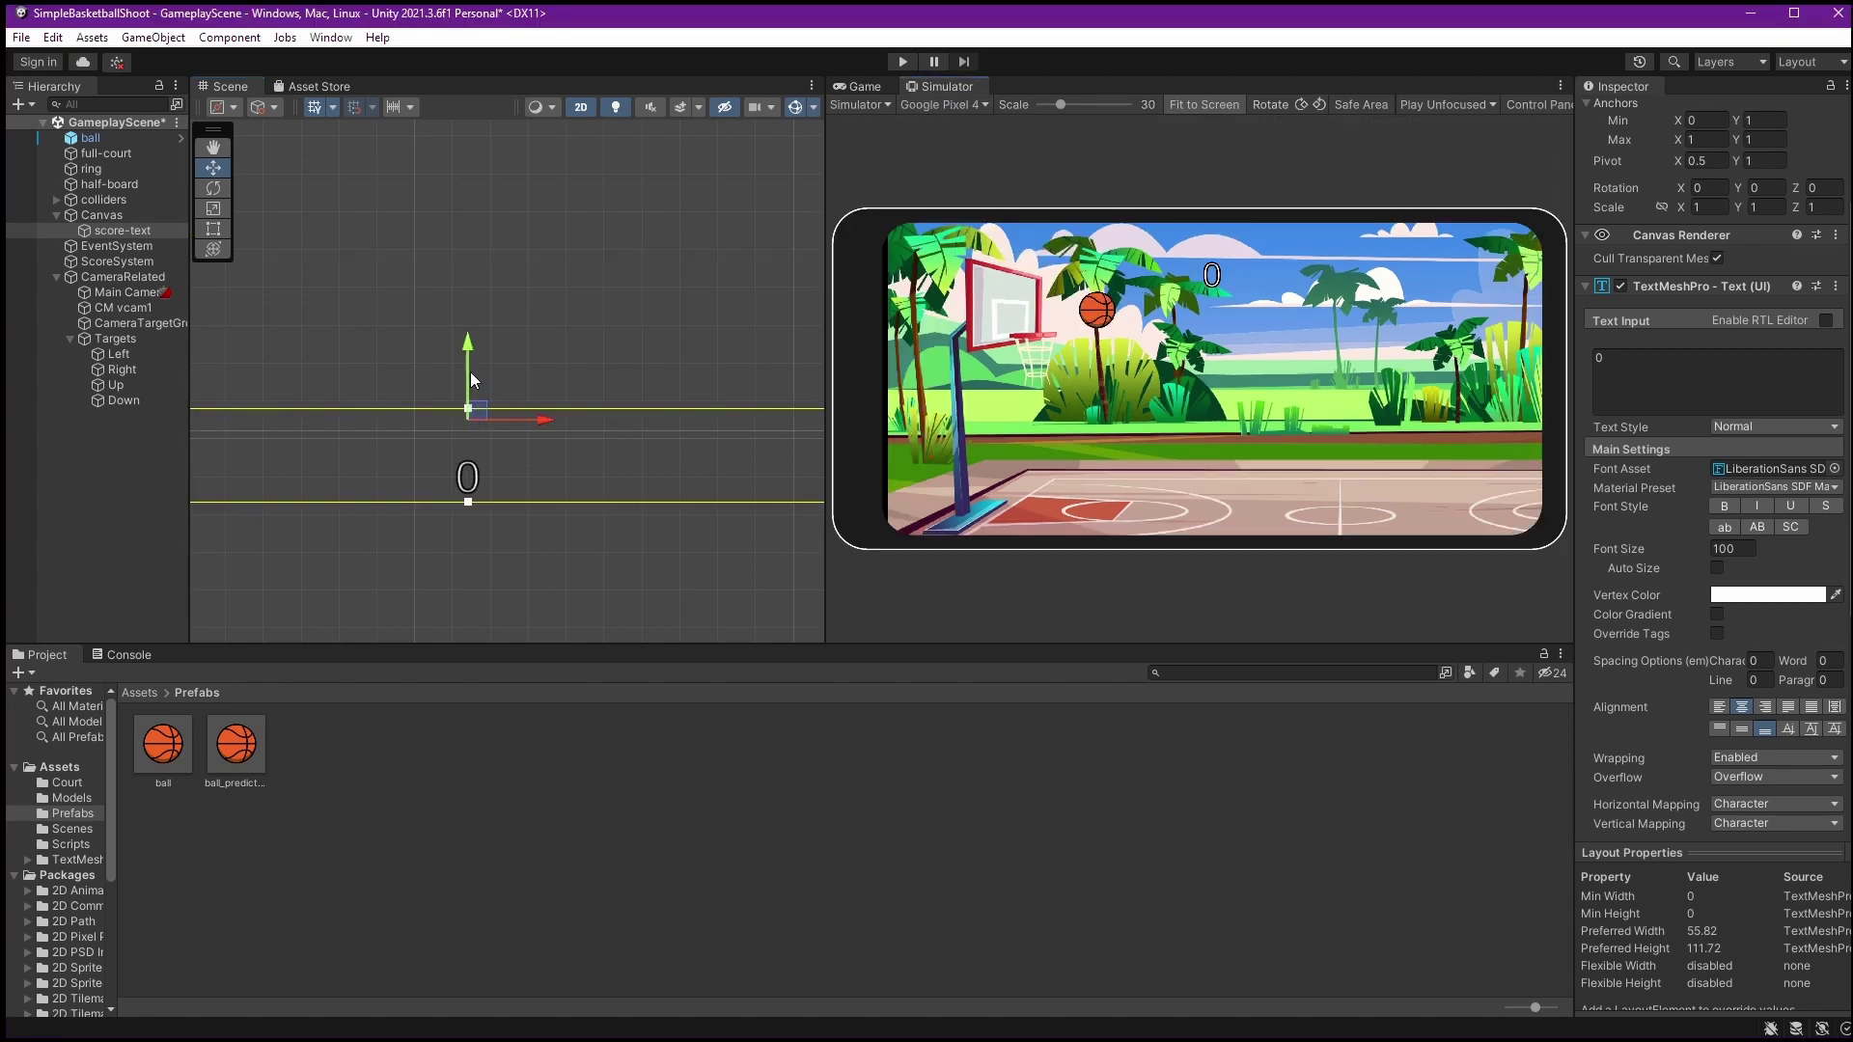
left_click_drag(471, 357, 471, 344)
Check the score text's position on the simulated Apple iPad Air
left_click(974, 106)
scroll(1049, 162, "up", 10)
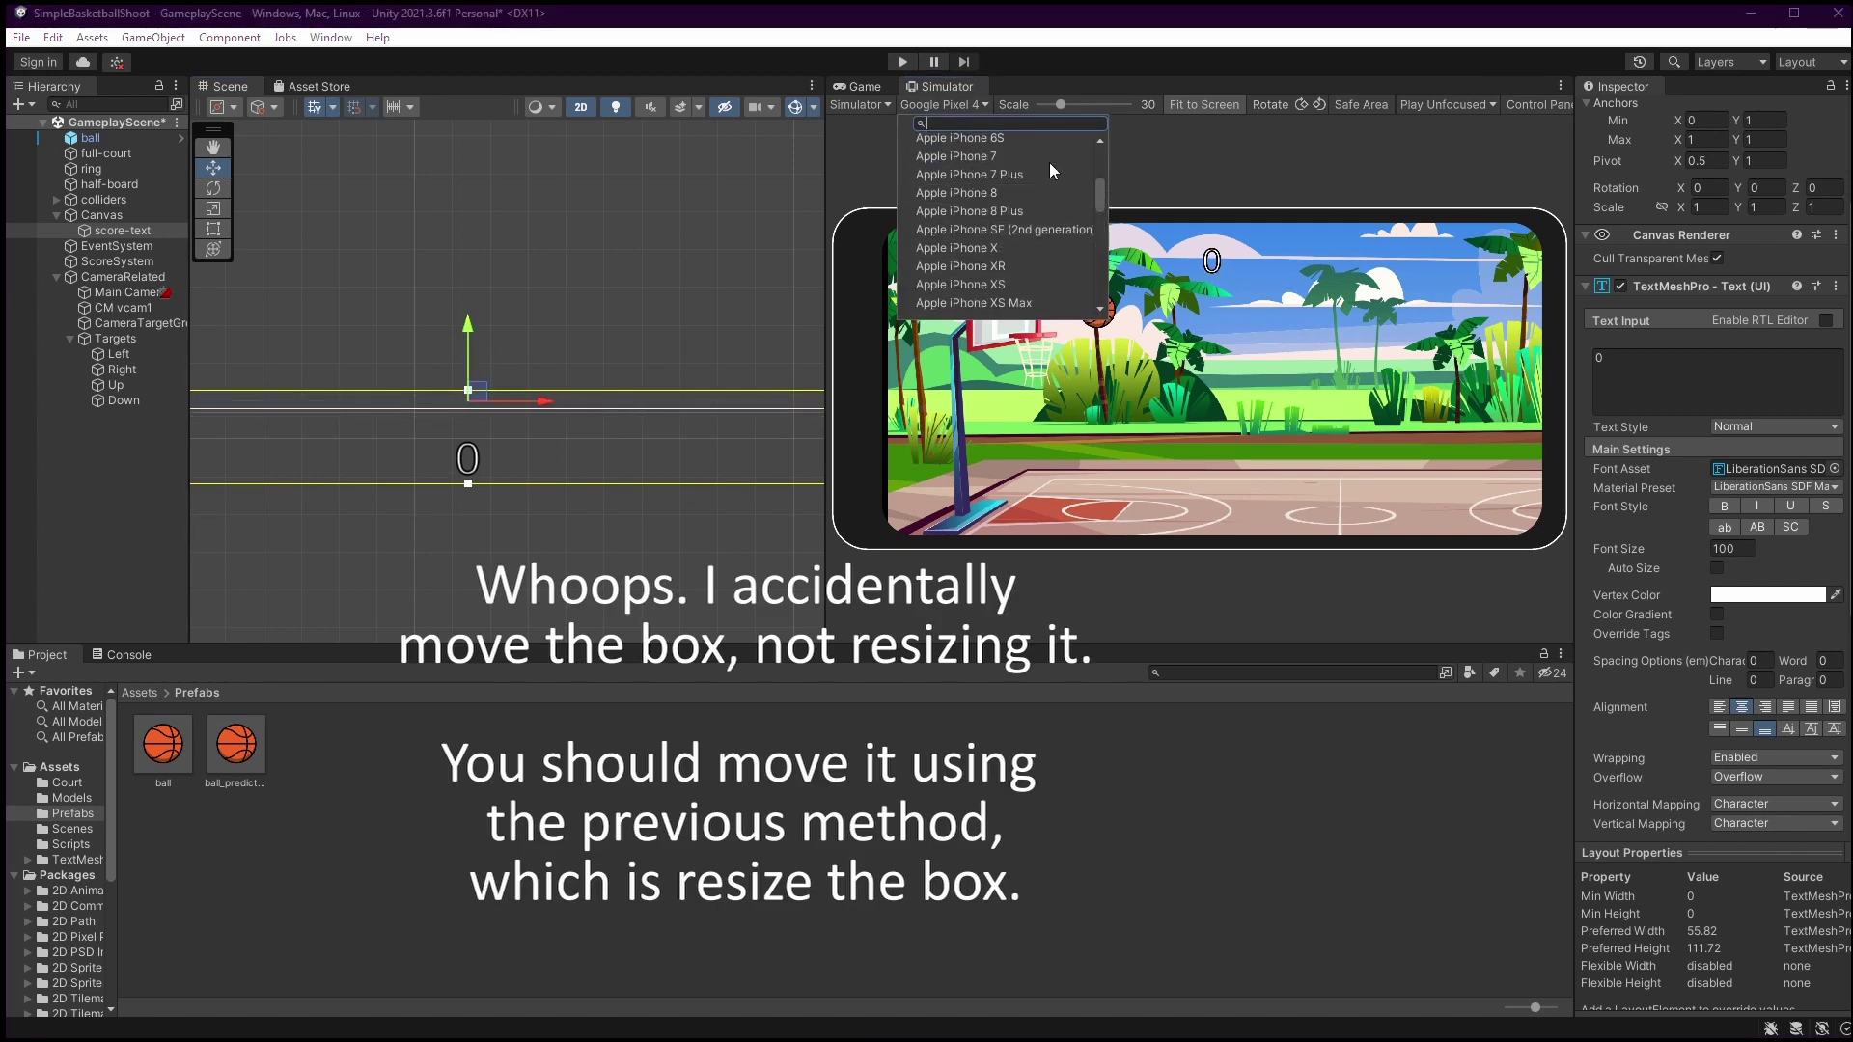
left_click(1014, 197)
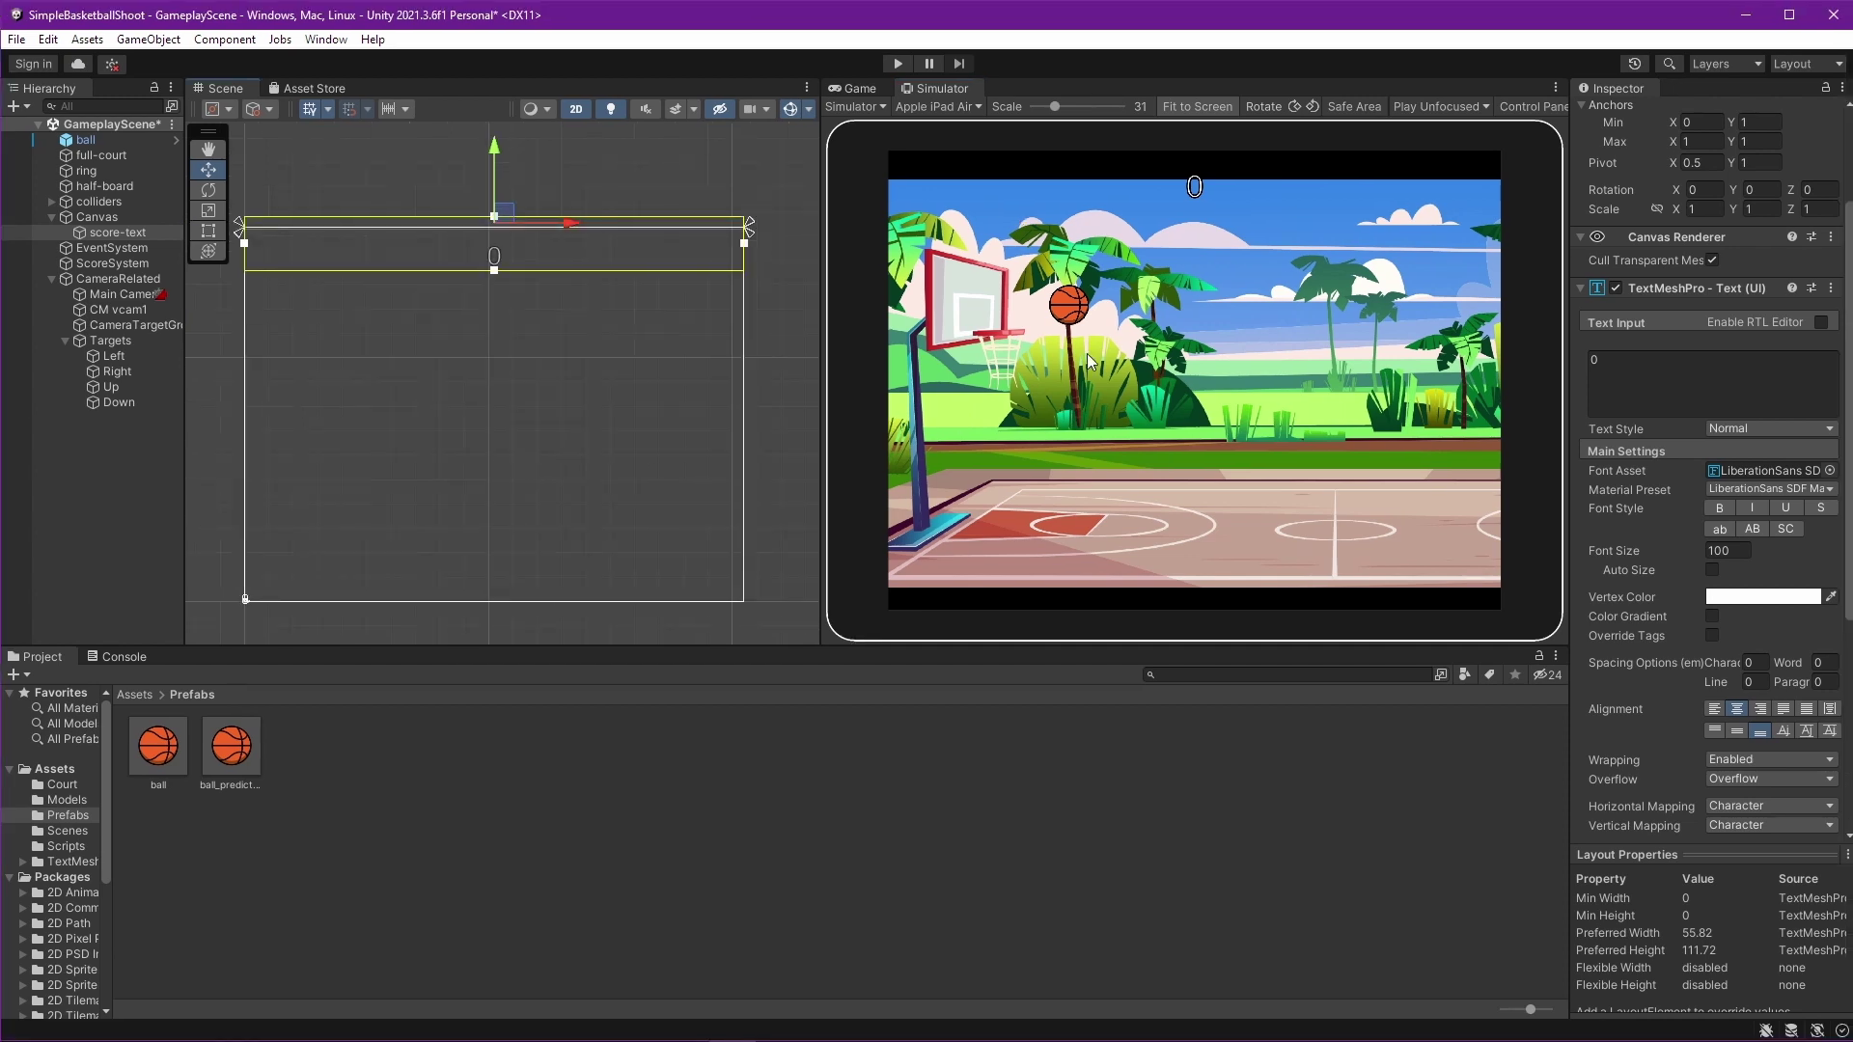
Run the game and test its layout in the device simulator on the Apple iPad Air and Google Pixel 5
left_click(891, 68)
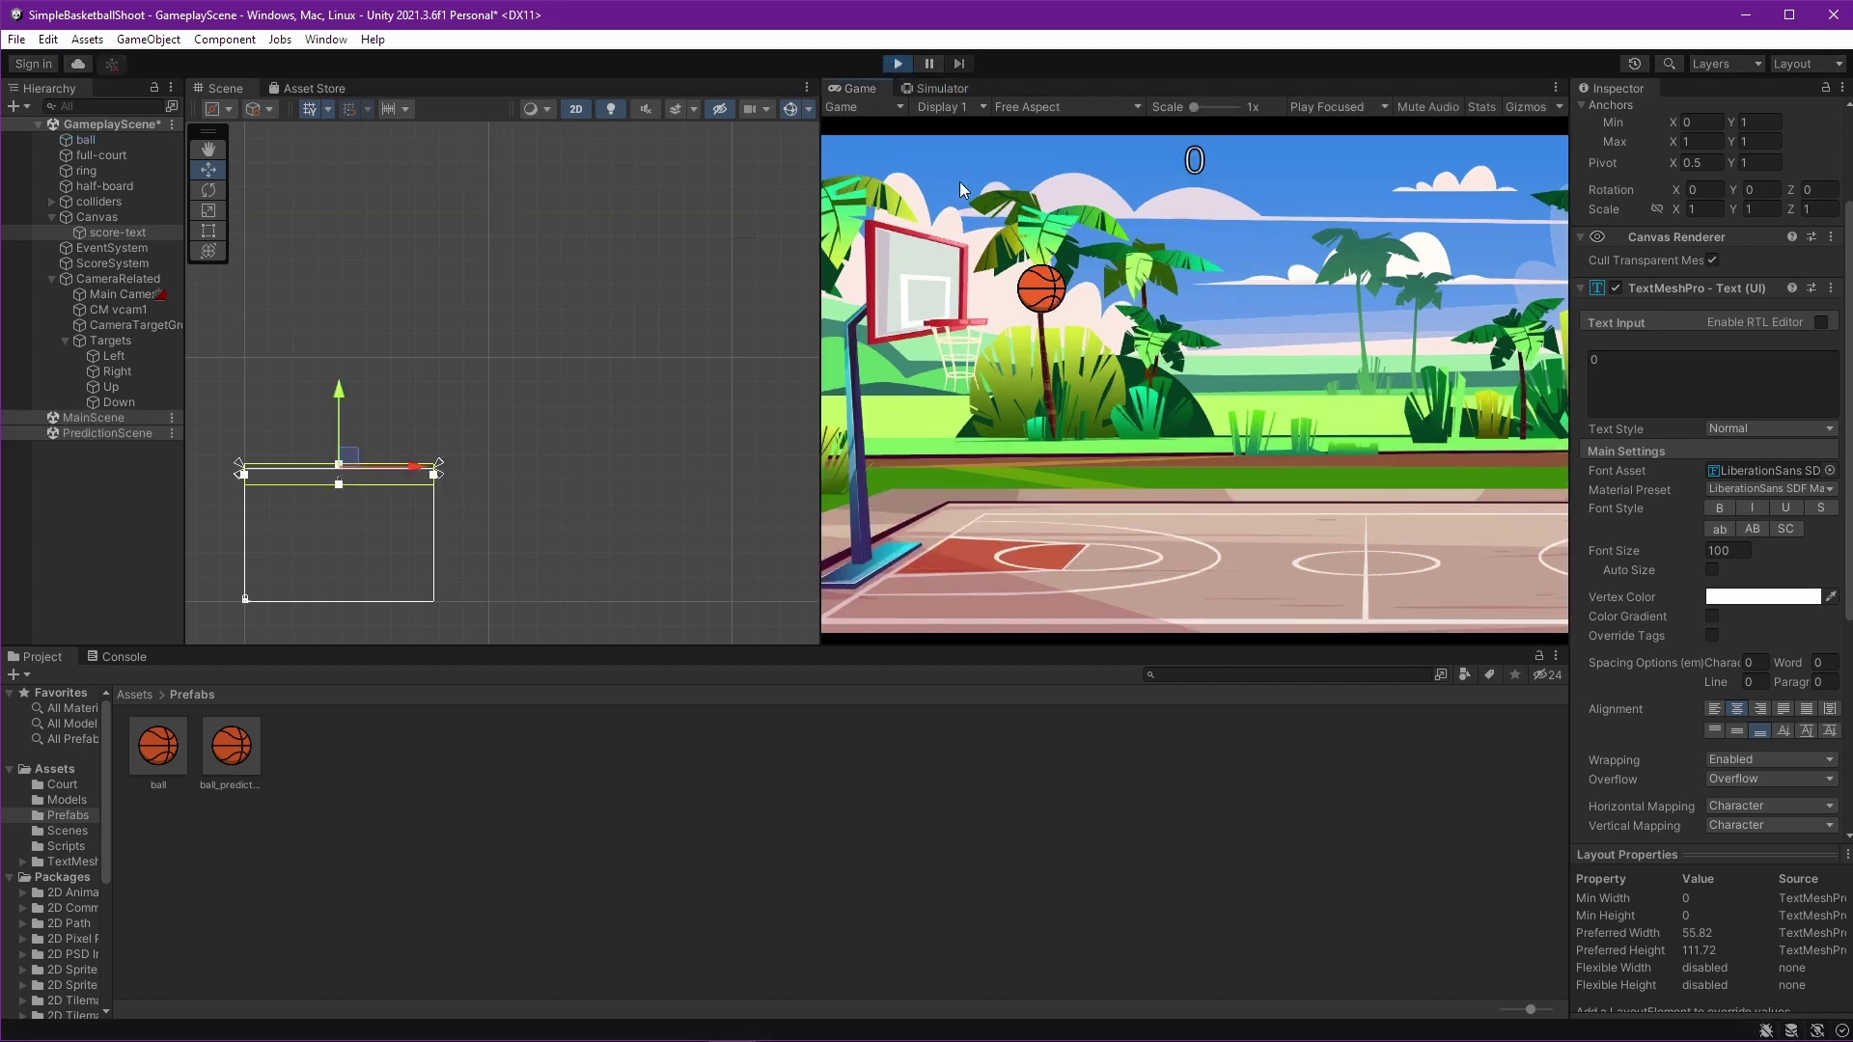
left_click(941, 91)
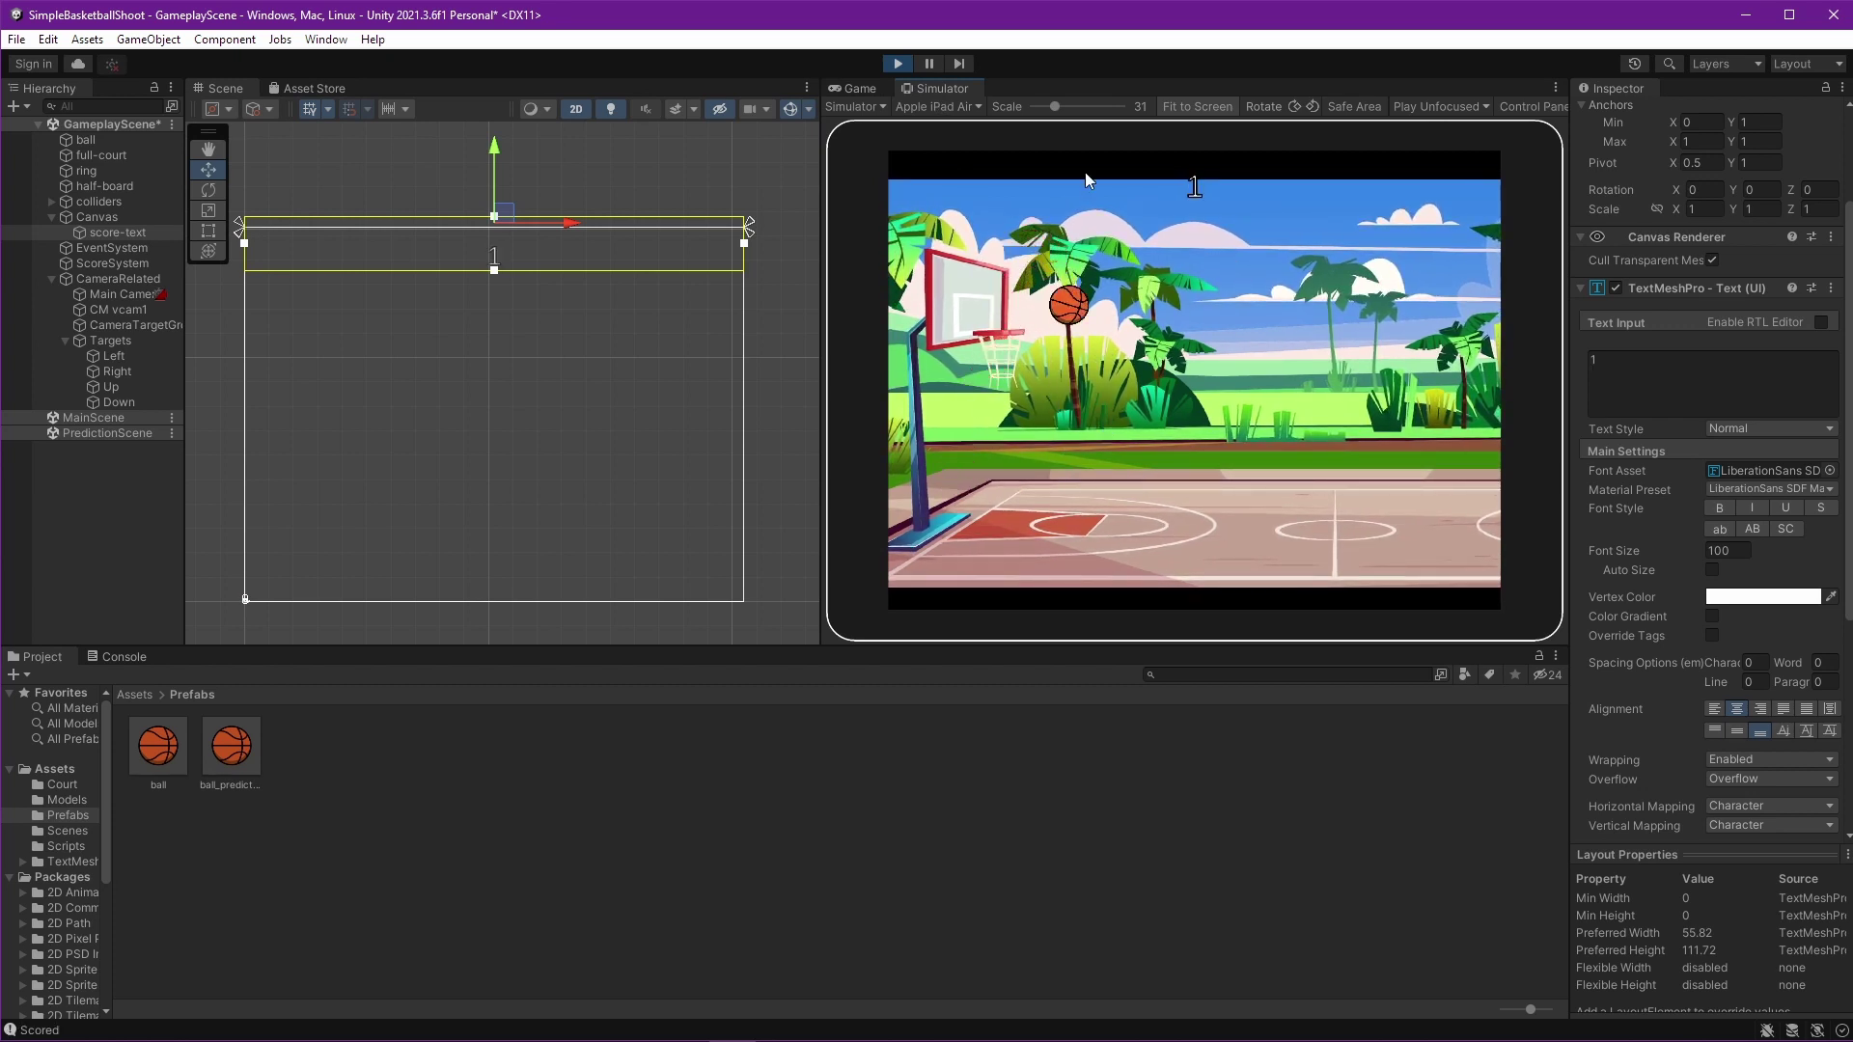
left_click(981, 105)
left_click(1013, 249)
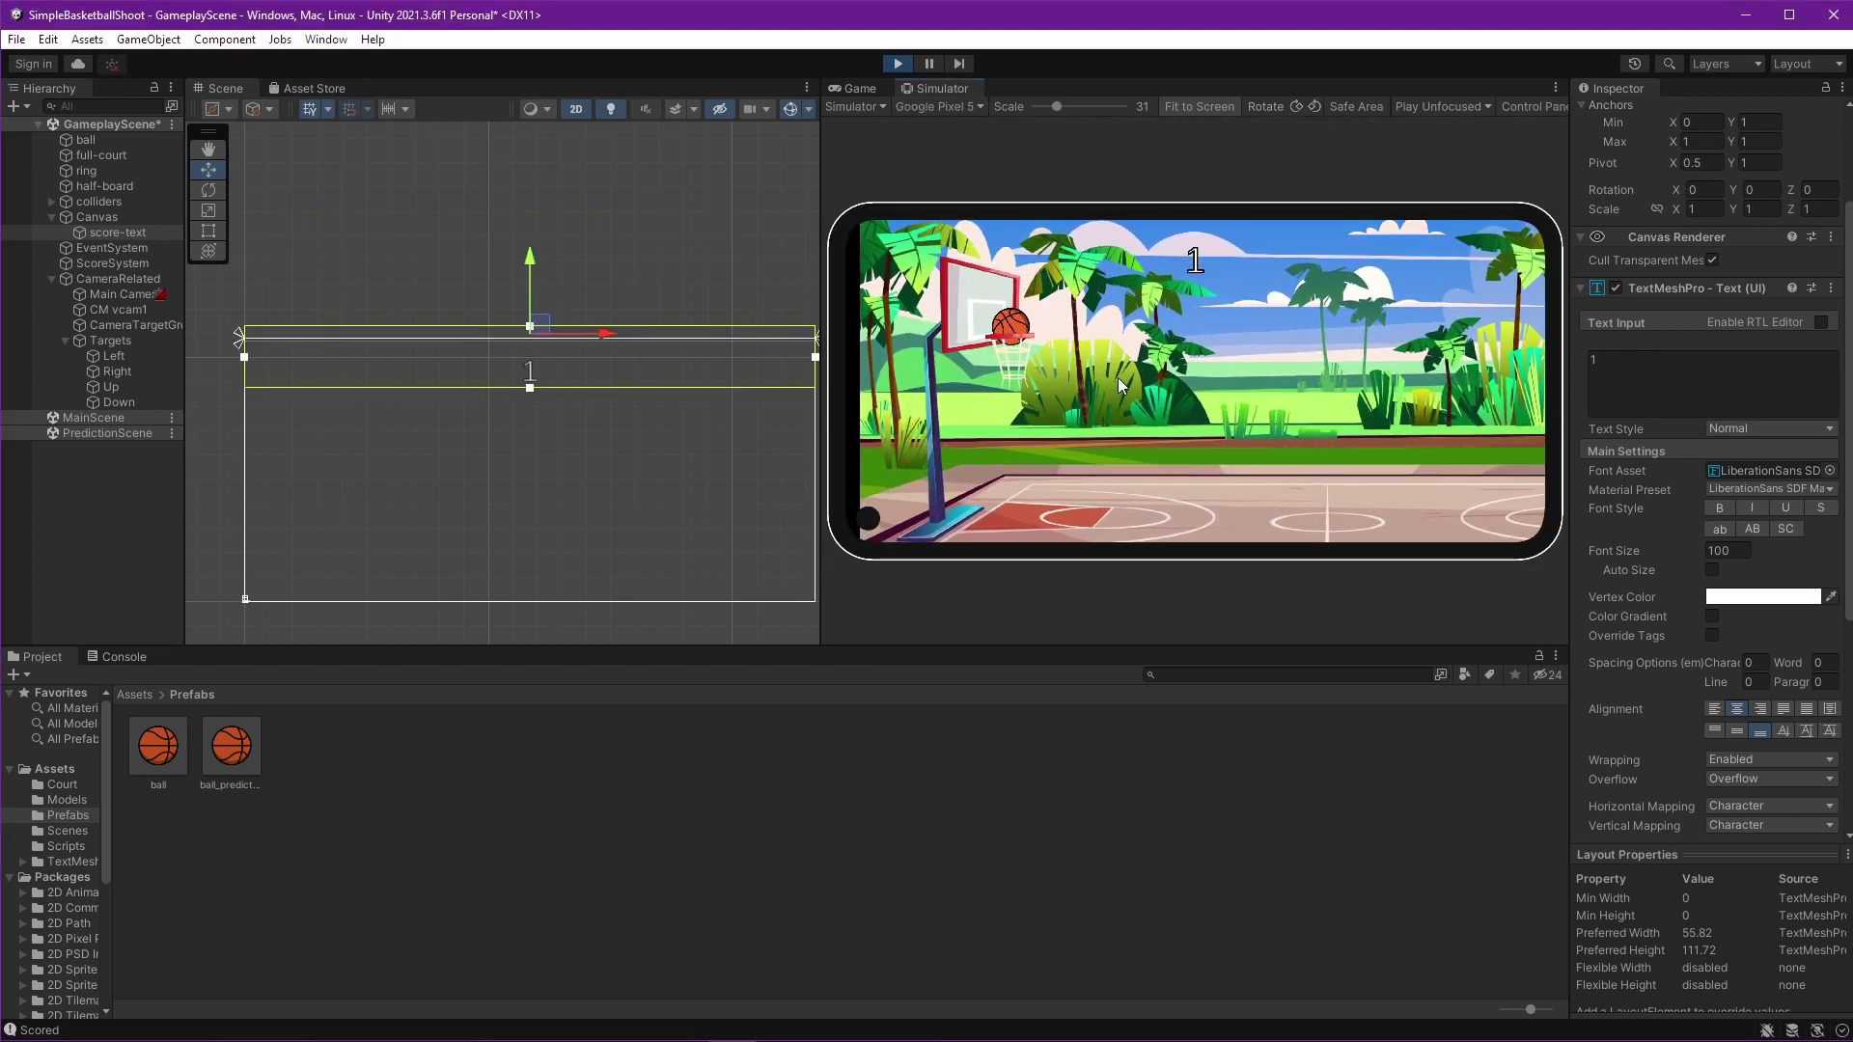
Test the running game on the simulated OnePlus 6T, Xiaomi Mi A3 and Xiaomi Redmi Note 7
left_click(962, 108)
scroll(956, 290, "down", 3)
left_click(955, 307)
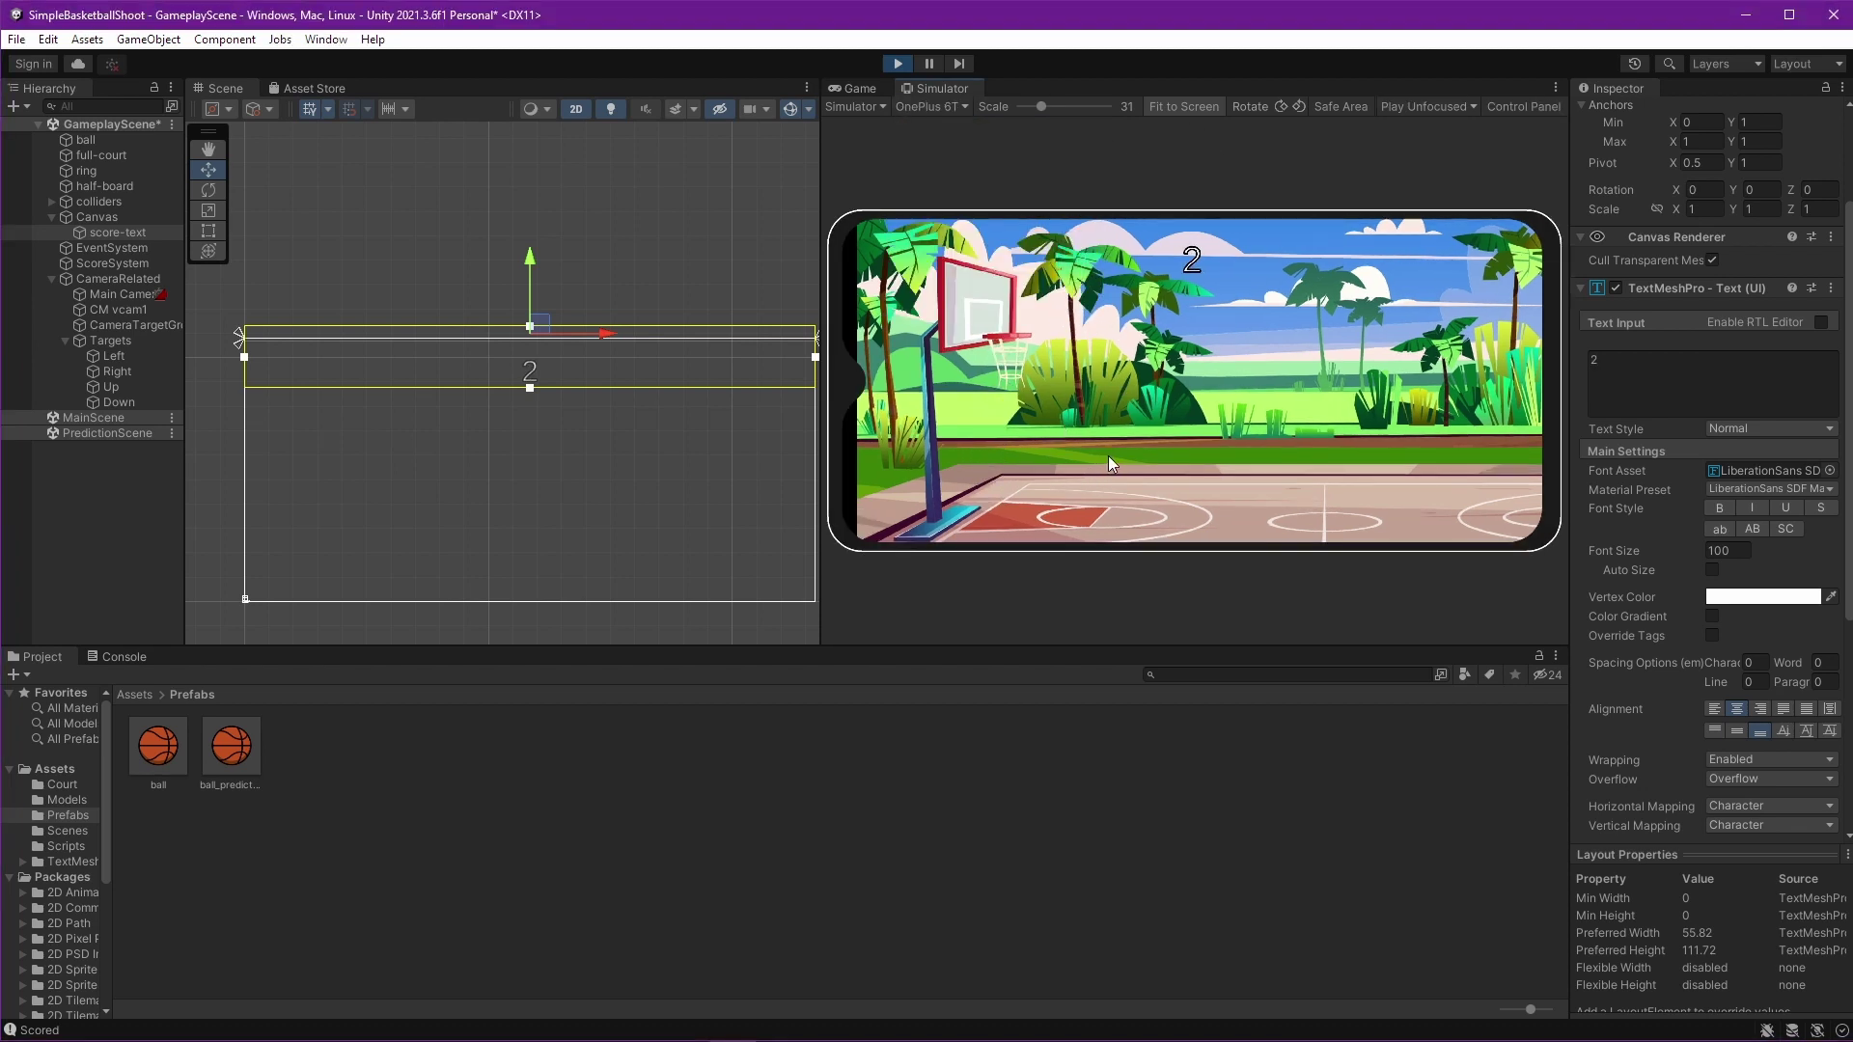
left_click(931, 106)
left_click(986, 217)
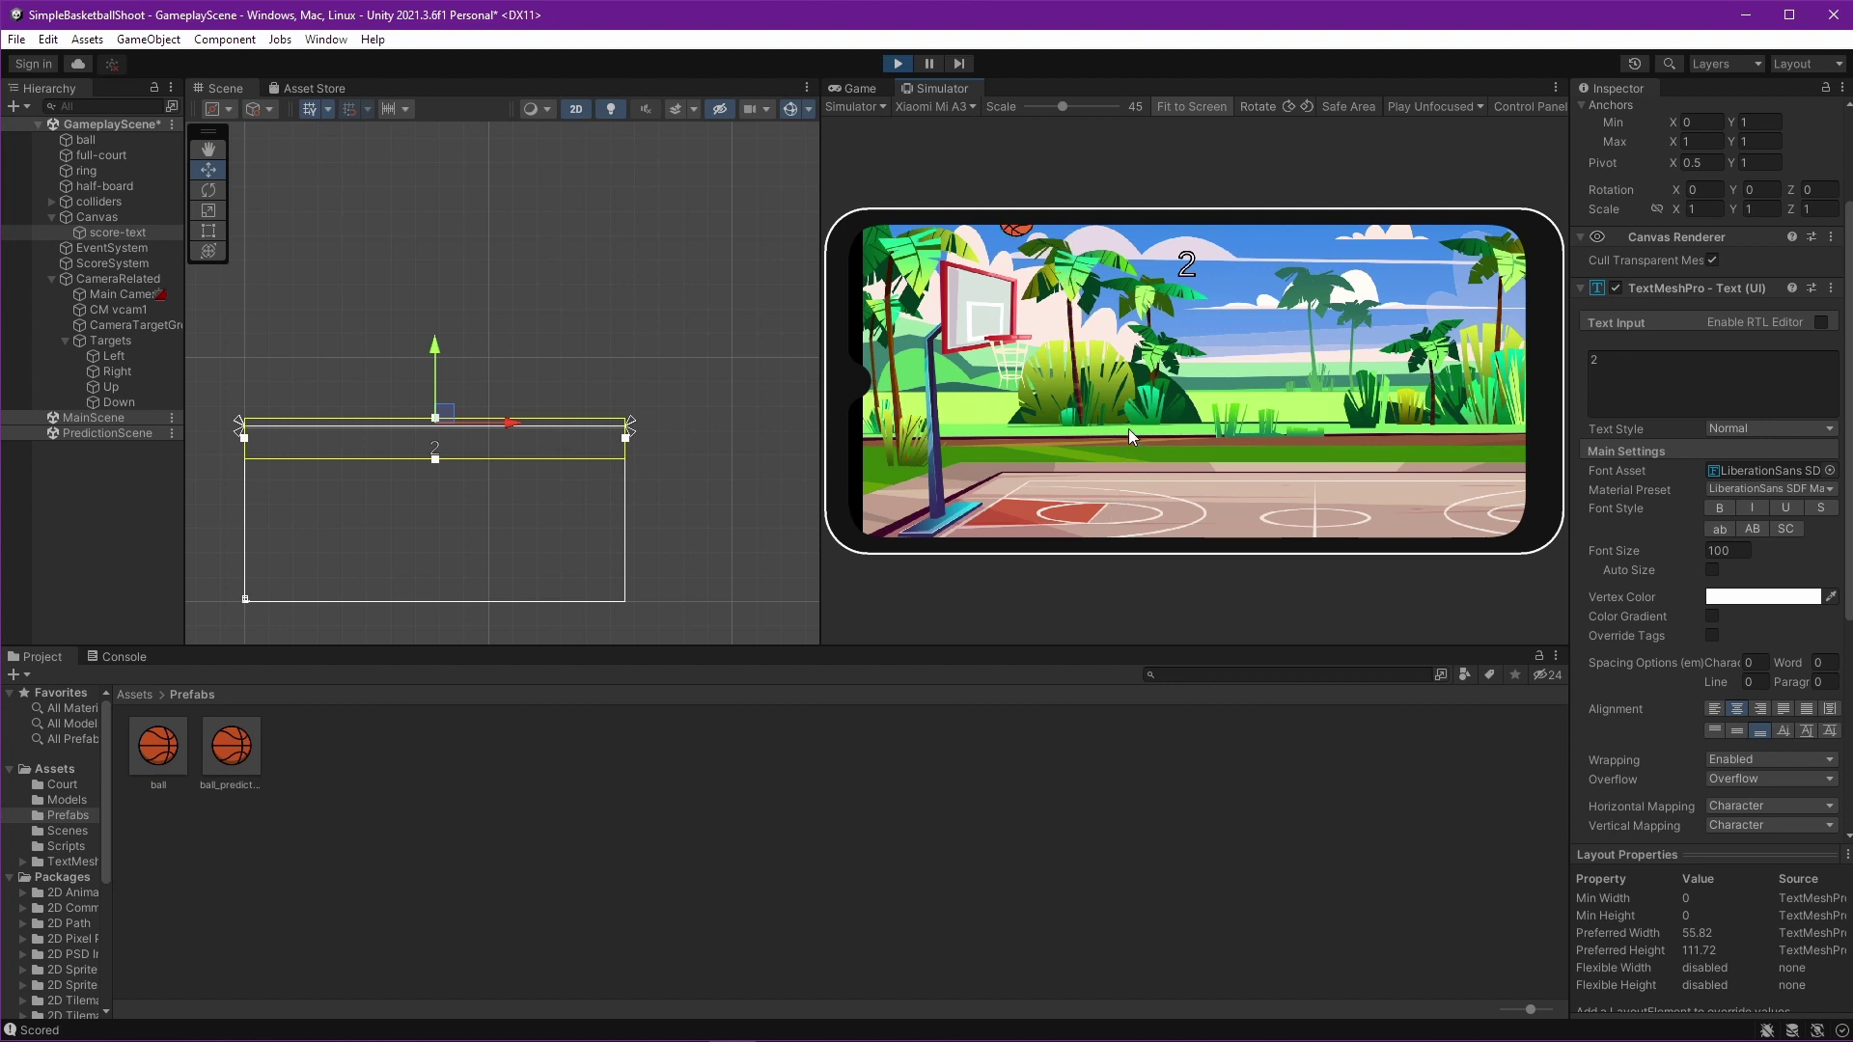
left_click(922, 106)
left_click(997, 287)
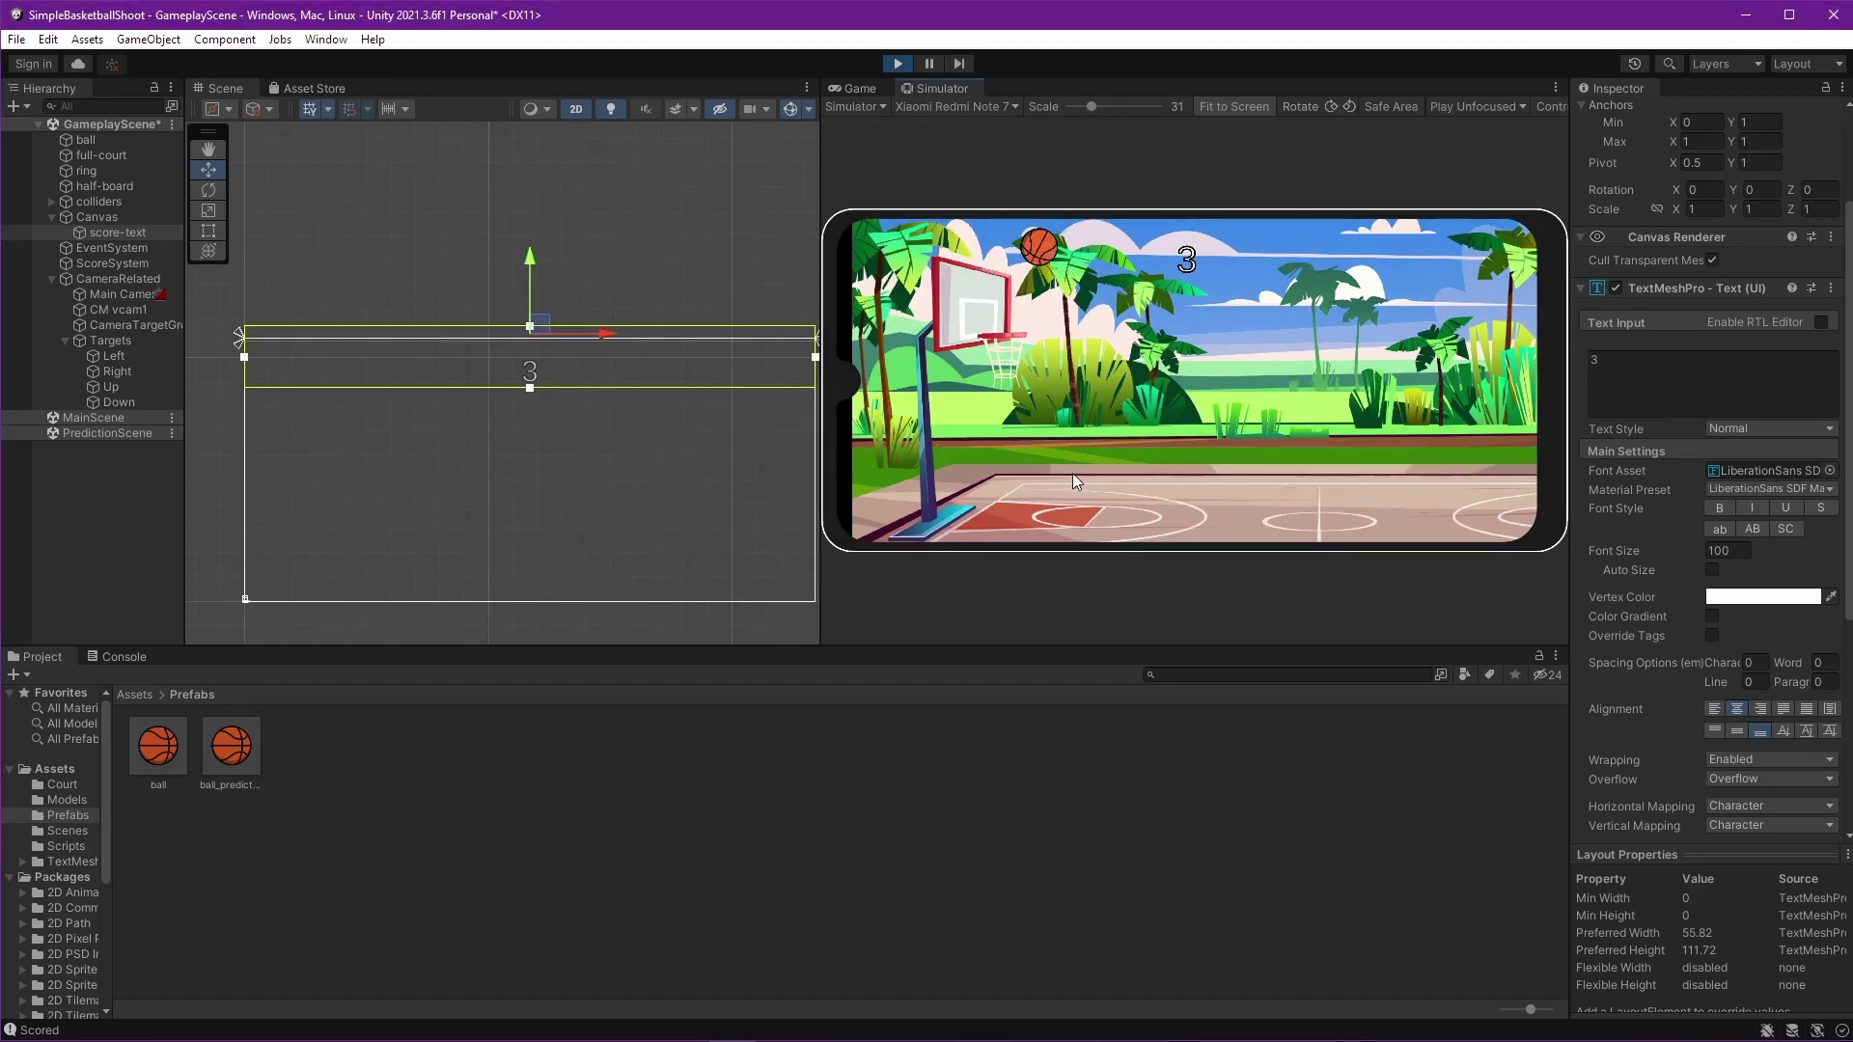